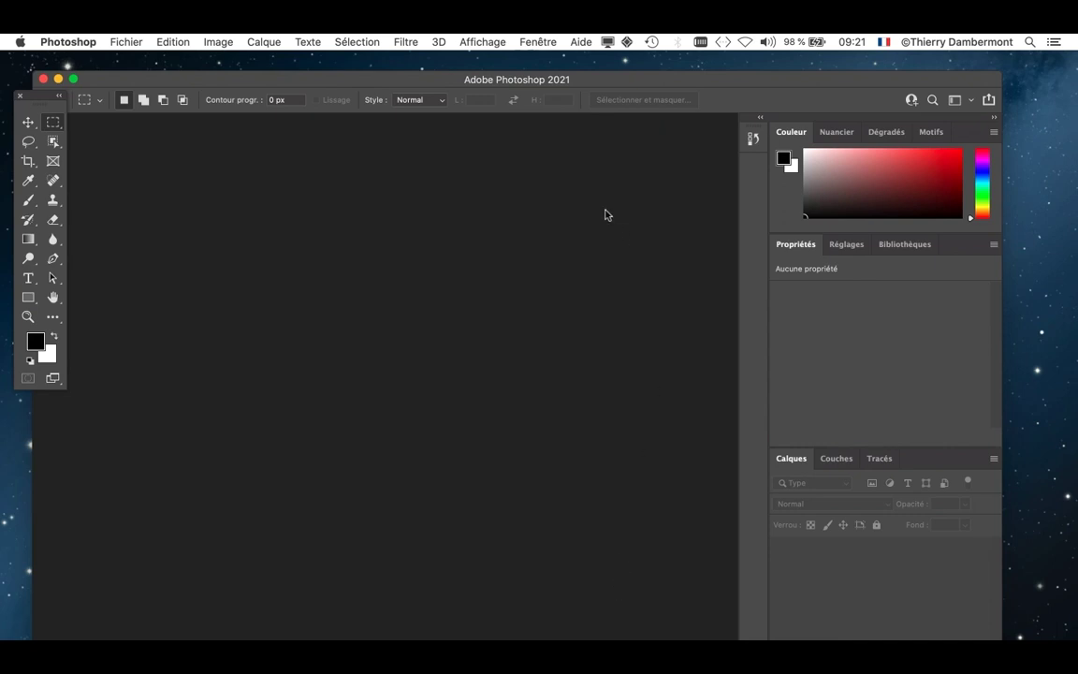
Reposition the Photoshop window and turn off the application frame (Cadre de l'application).
drag(606, 82, 651, 87)
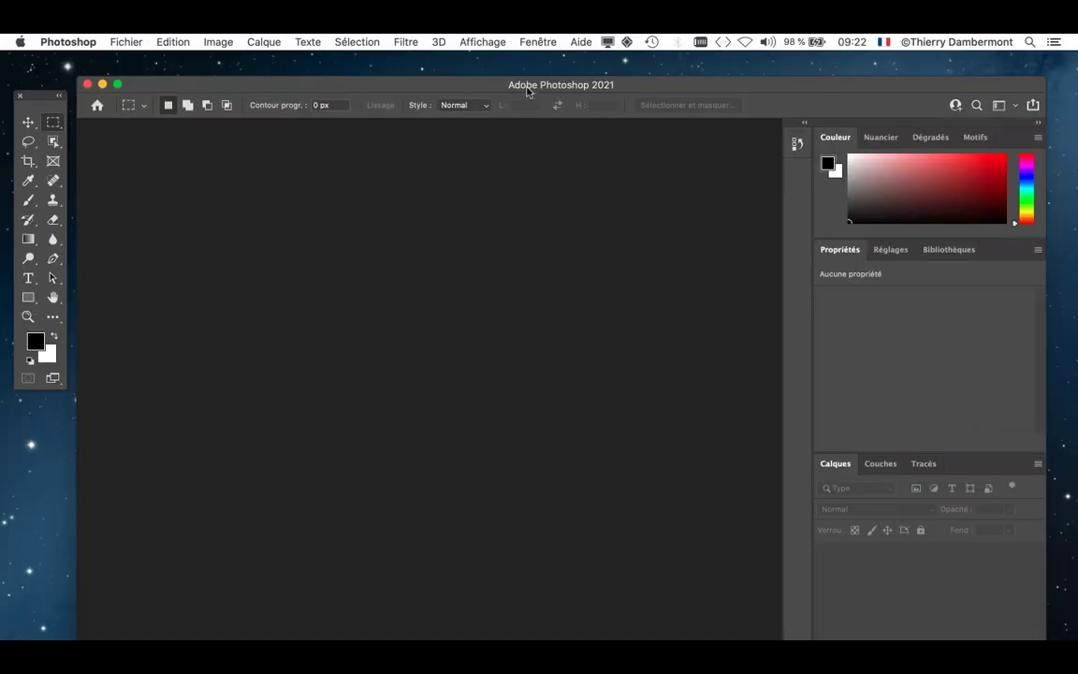
drag(527, 91, 502, 82)
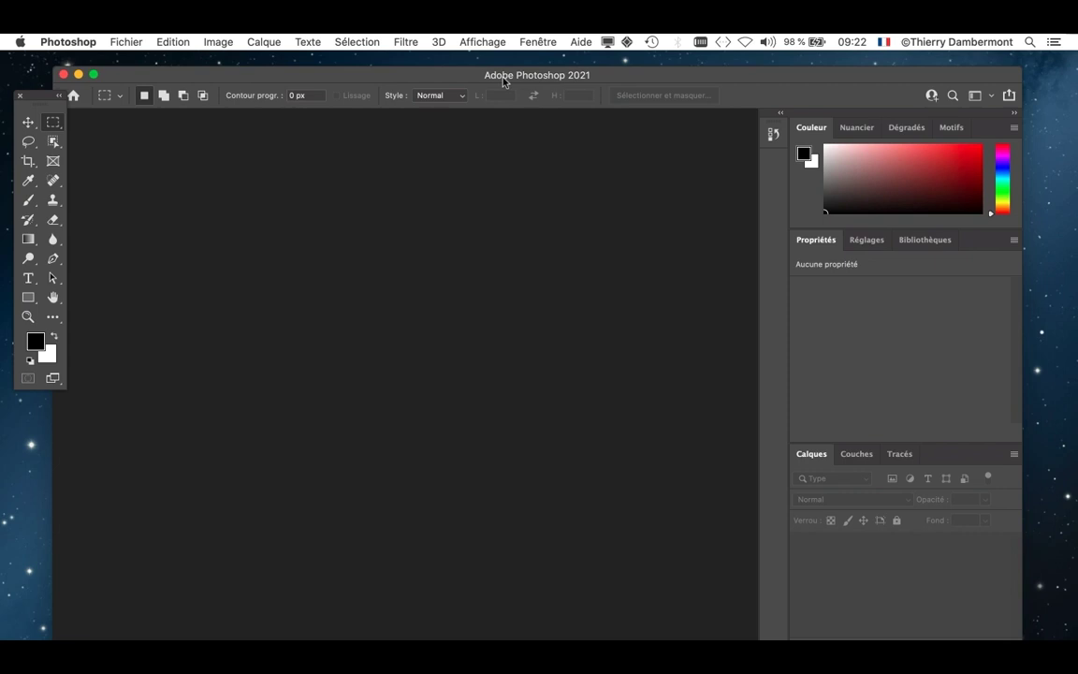
click(542, 42)
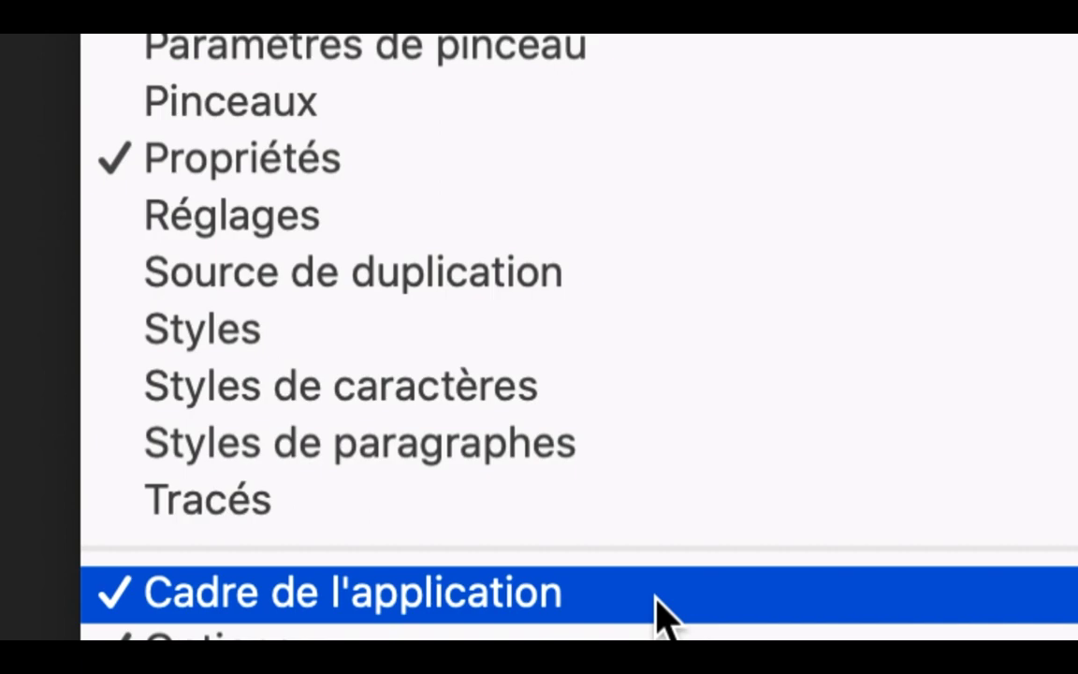
click(660, 613)
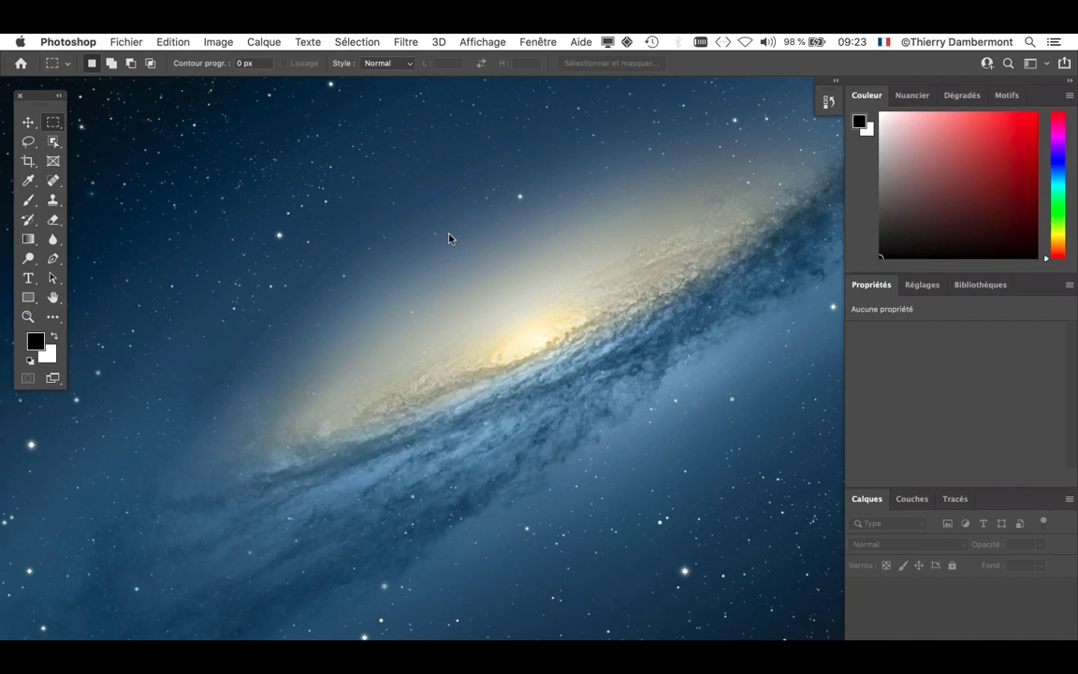
click(539, 41)
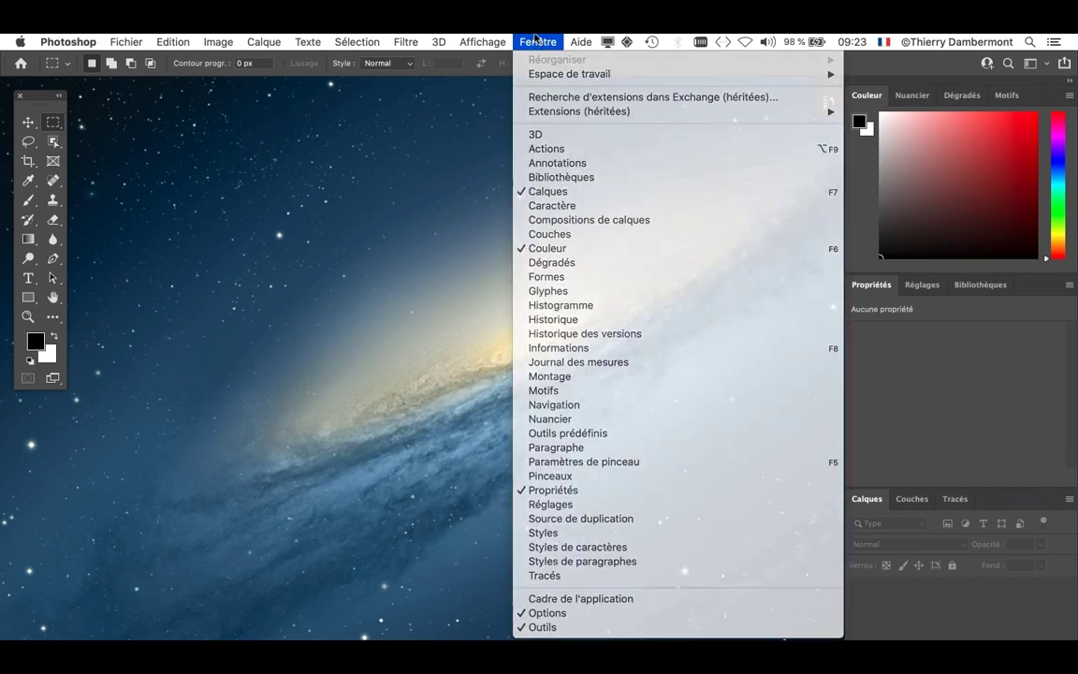
click(536, 40)
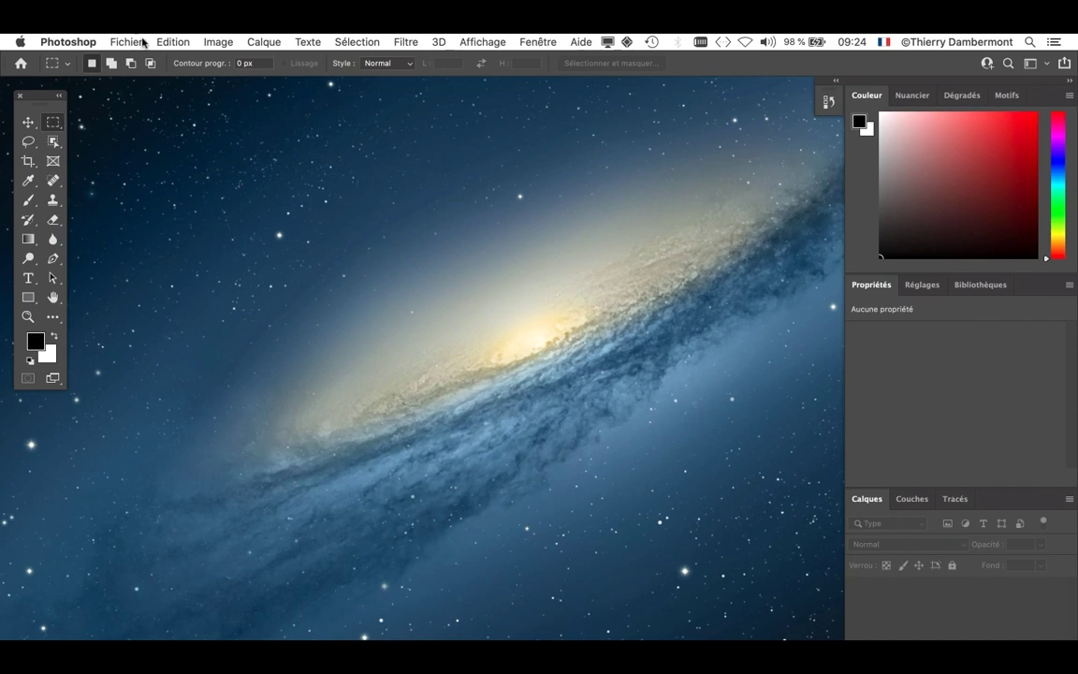
Open the general preferences and look through other categories such as Interface, Espace de travail and Outils, returning to Général.
click(164, 41)
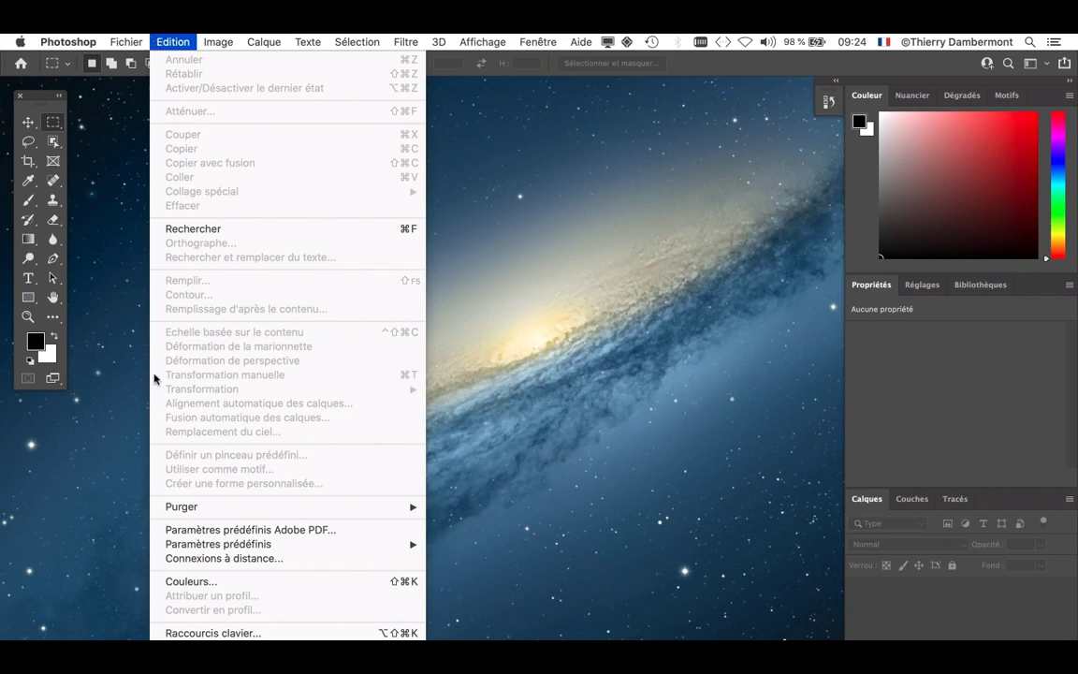
mouse_move(68, 40)
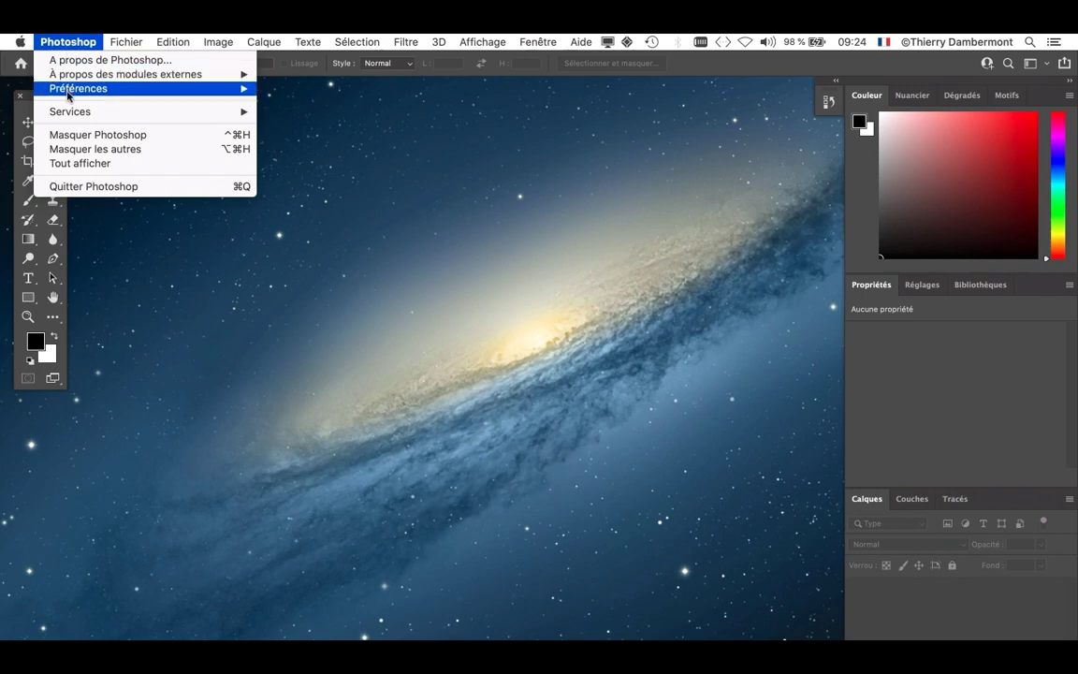
mouse_move(68, 95)
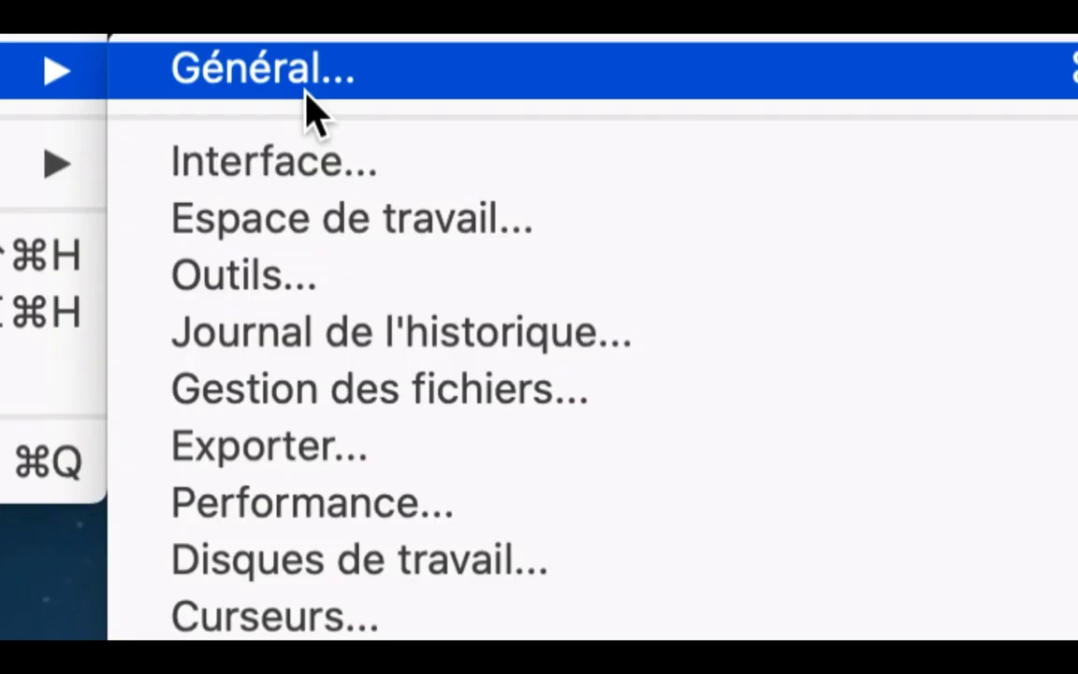
click(306, 90)
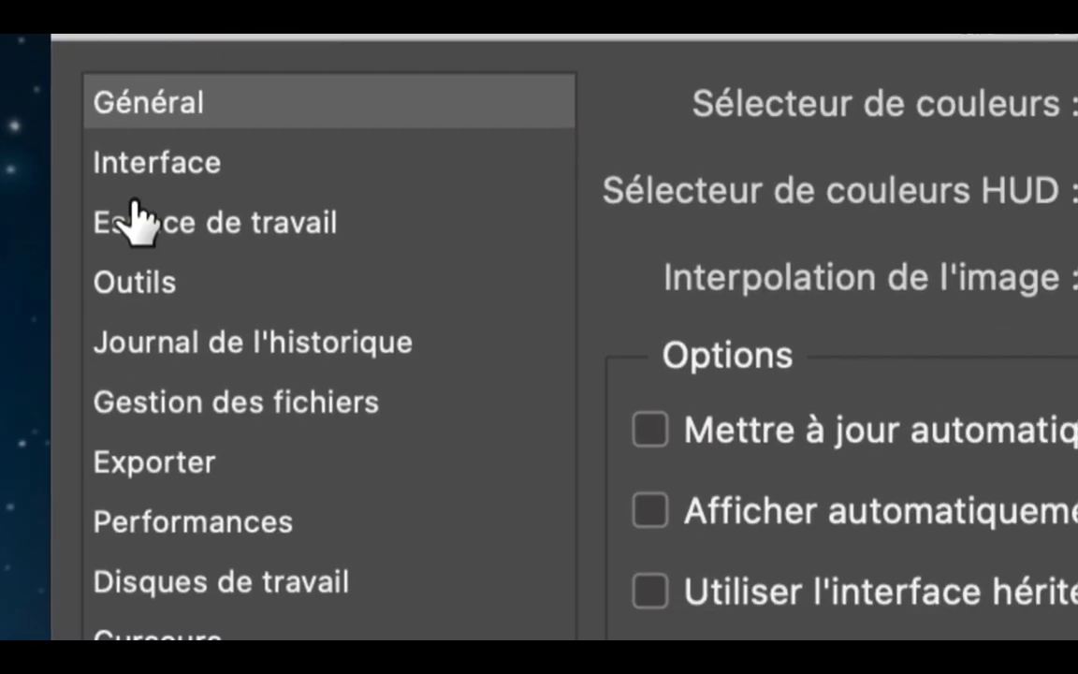
click(30, 162)
click(47, 222)
click(136, 229)
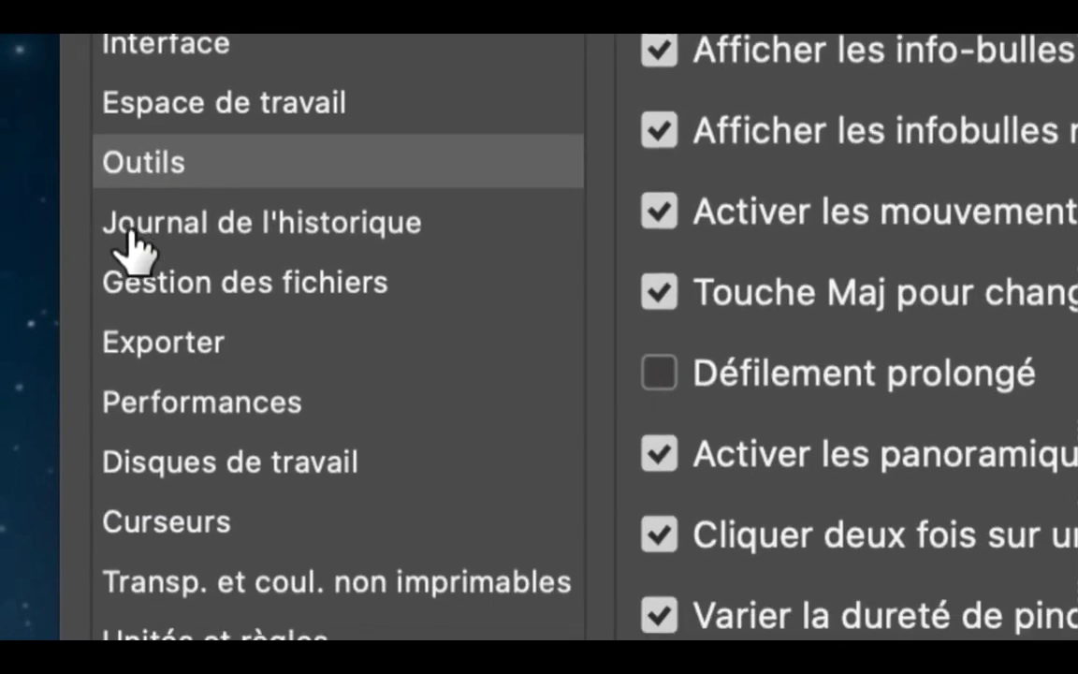
click(136, 405)
click(133, 185)
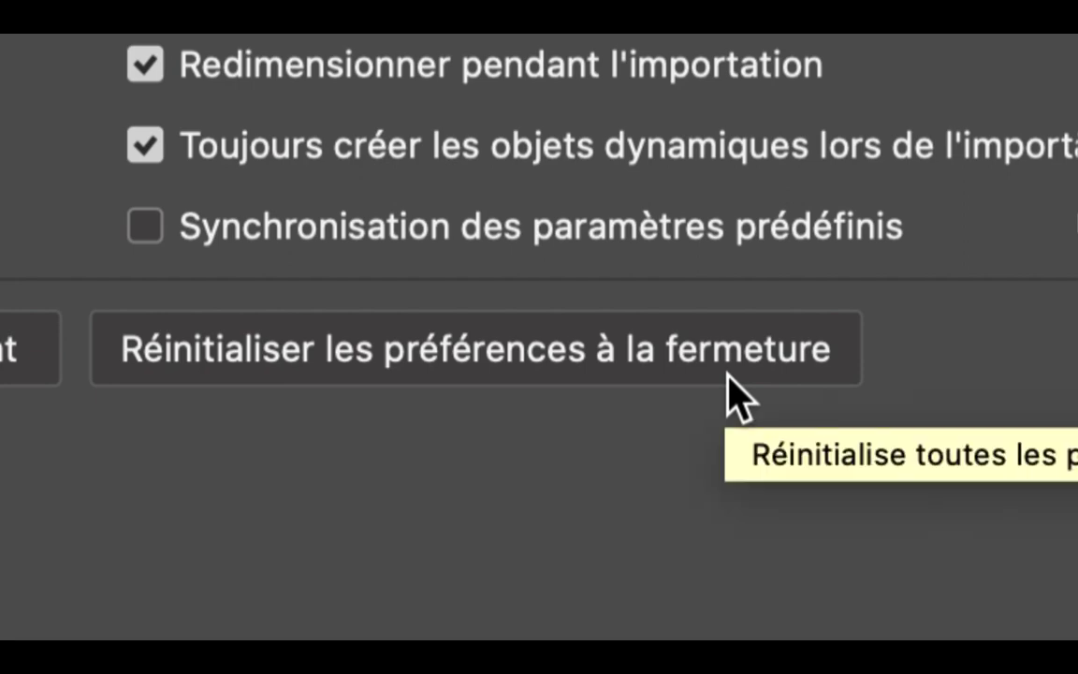
Set the preferences to be reset when Photoshop quits, and accept the preferences dialog.
click(730, 375)
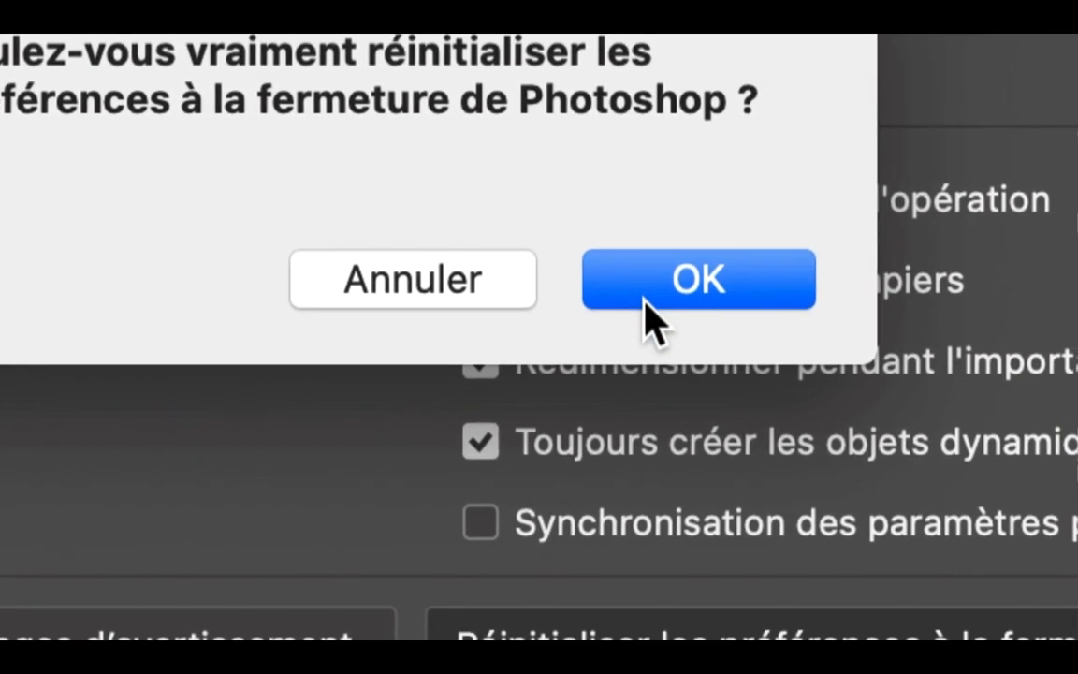
click(644, 298)
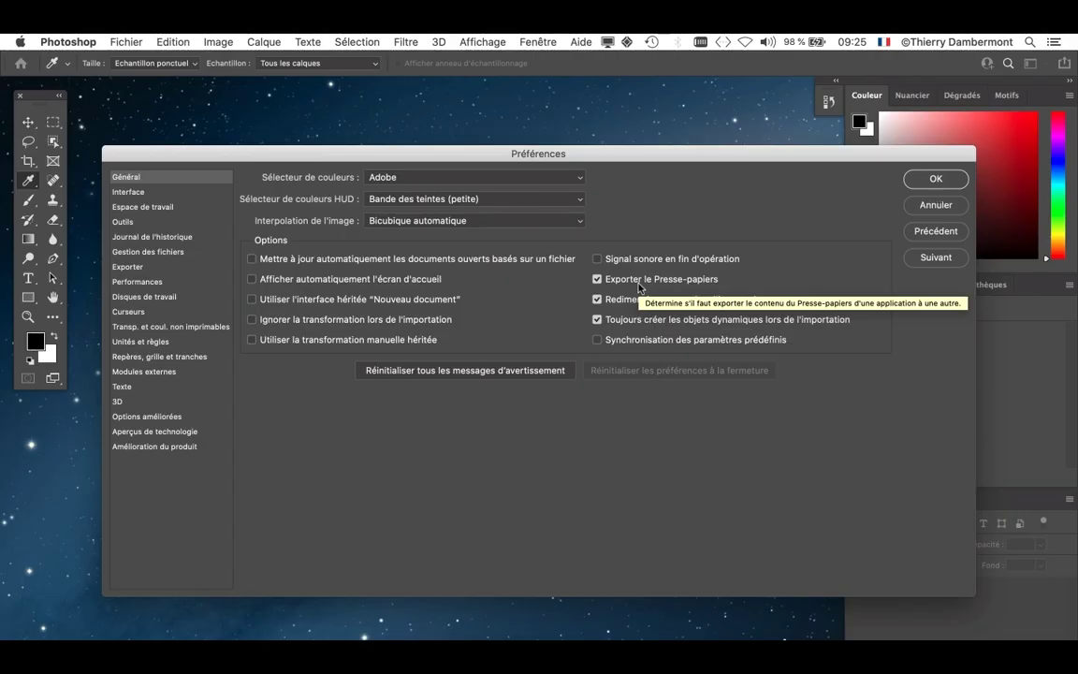
click(926, 181)
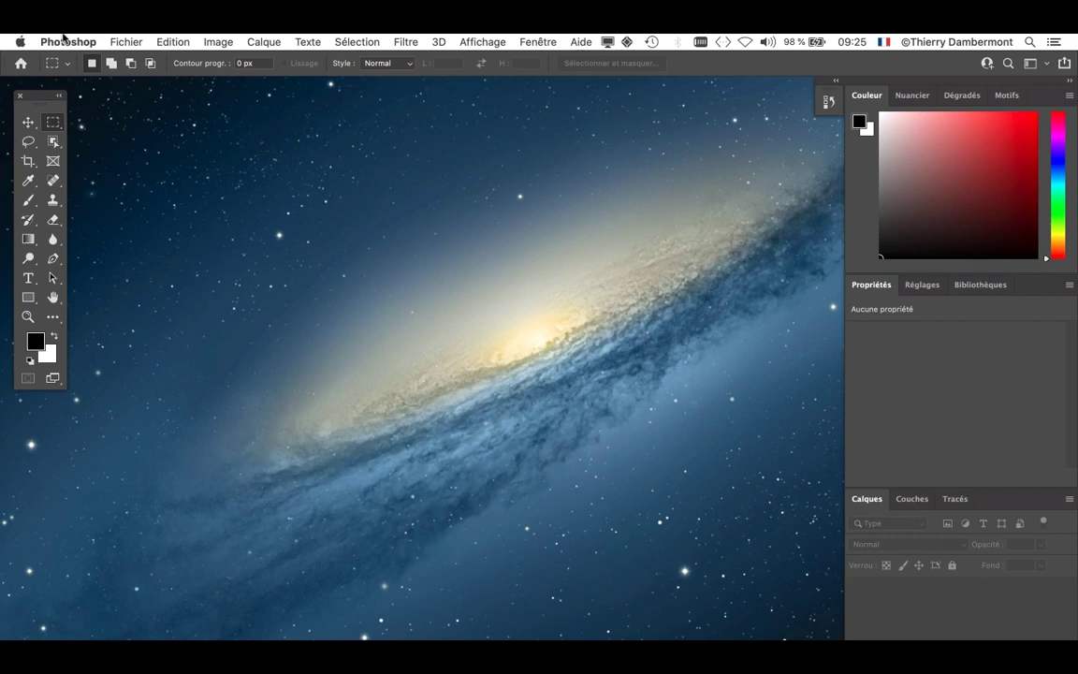
Quit Photoshop and relaunch Adobe Photoshop 2021 to apply the preference reset.
click(62, 39)
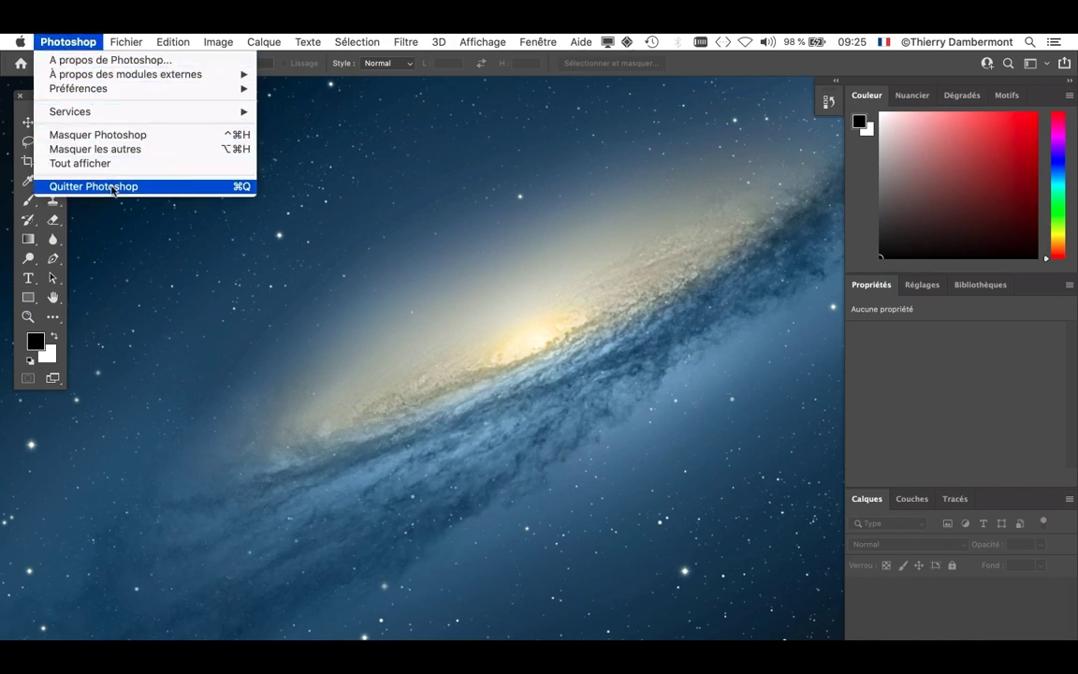
click(111, 187)
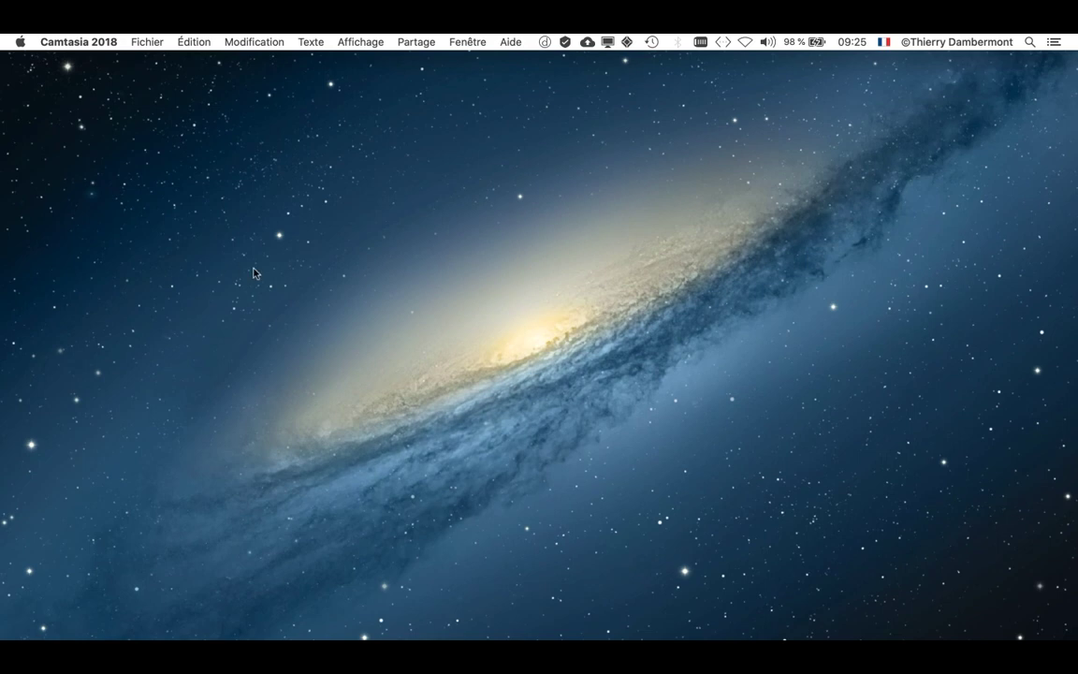
mouse_move(3, 466)
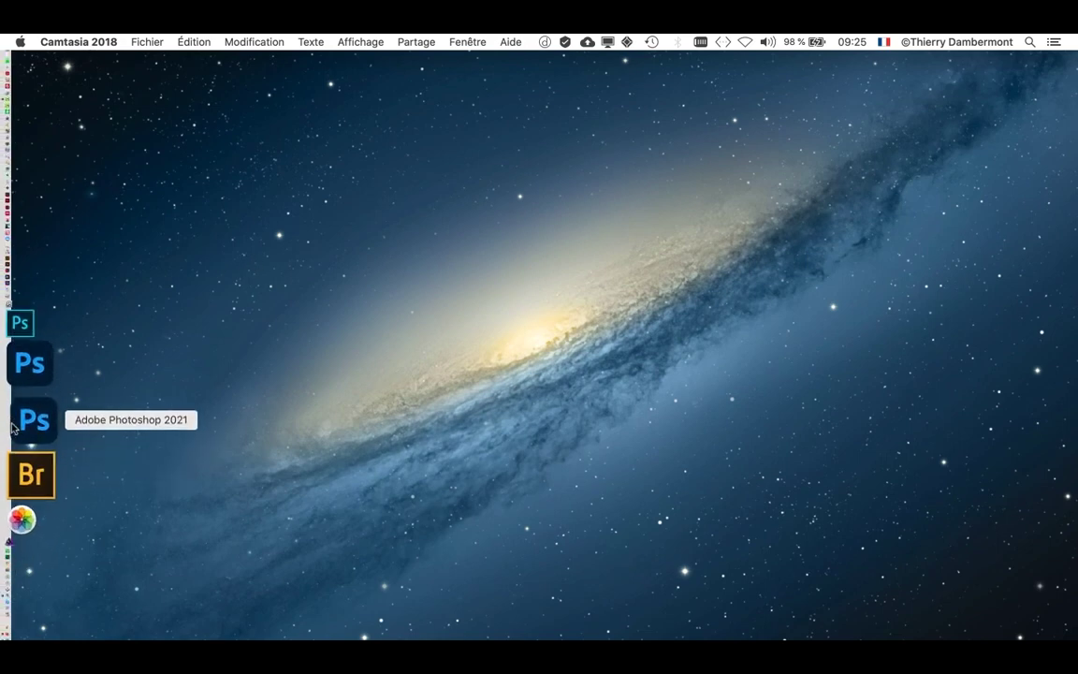
click(13, 429)
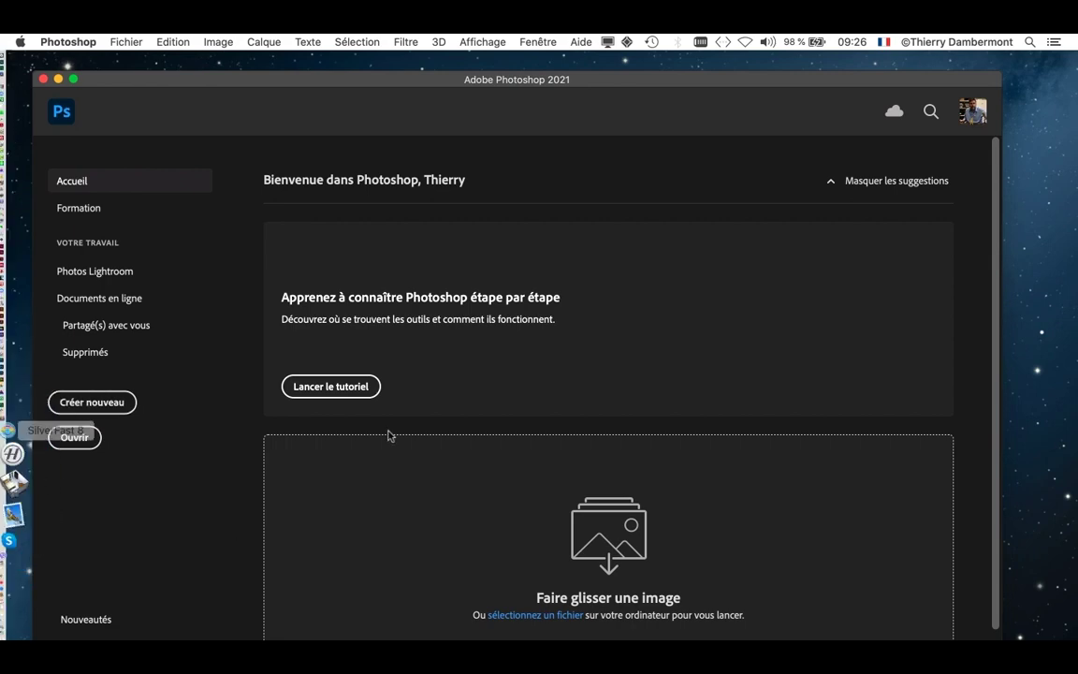
Switch to the "formation Photoshop de juin 2021" document in Firefox and add the line "remise à zéro de Photoshop …" below the last note.
key(super+Tab)
click(452, 380)
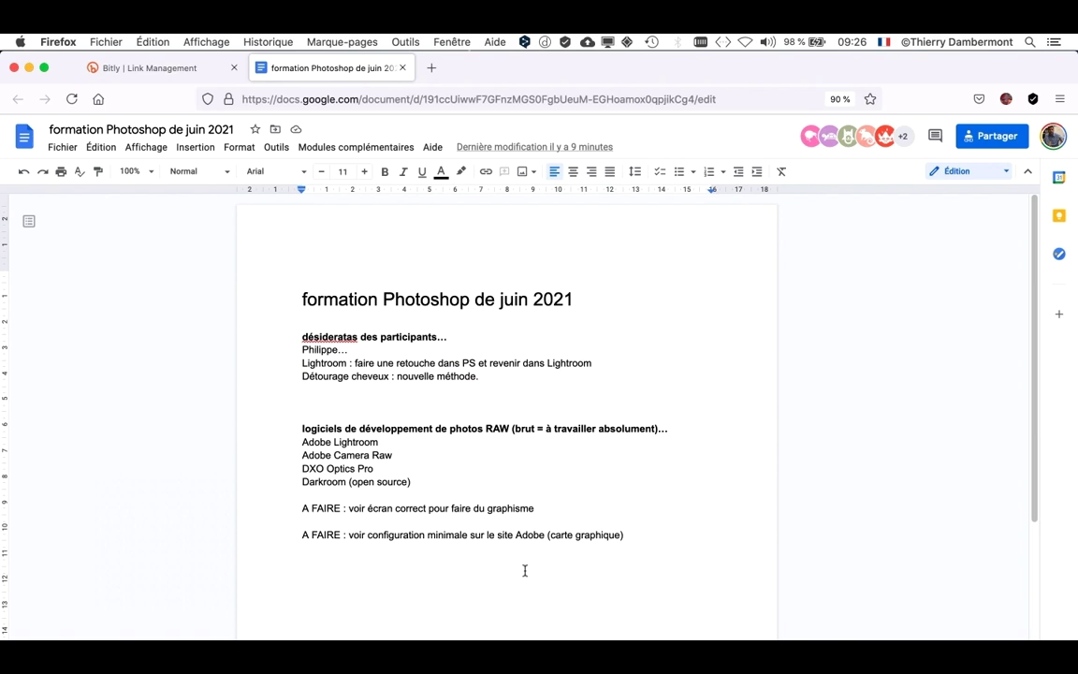
scroll(524, 570, down, 3)
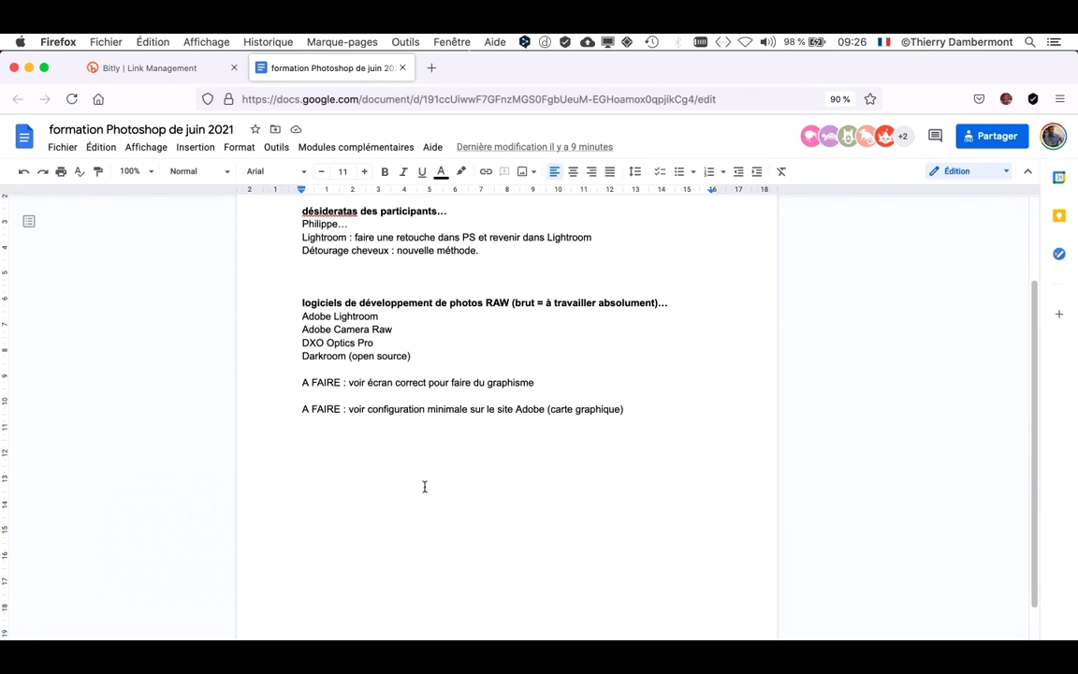
text(remise)
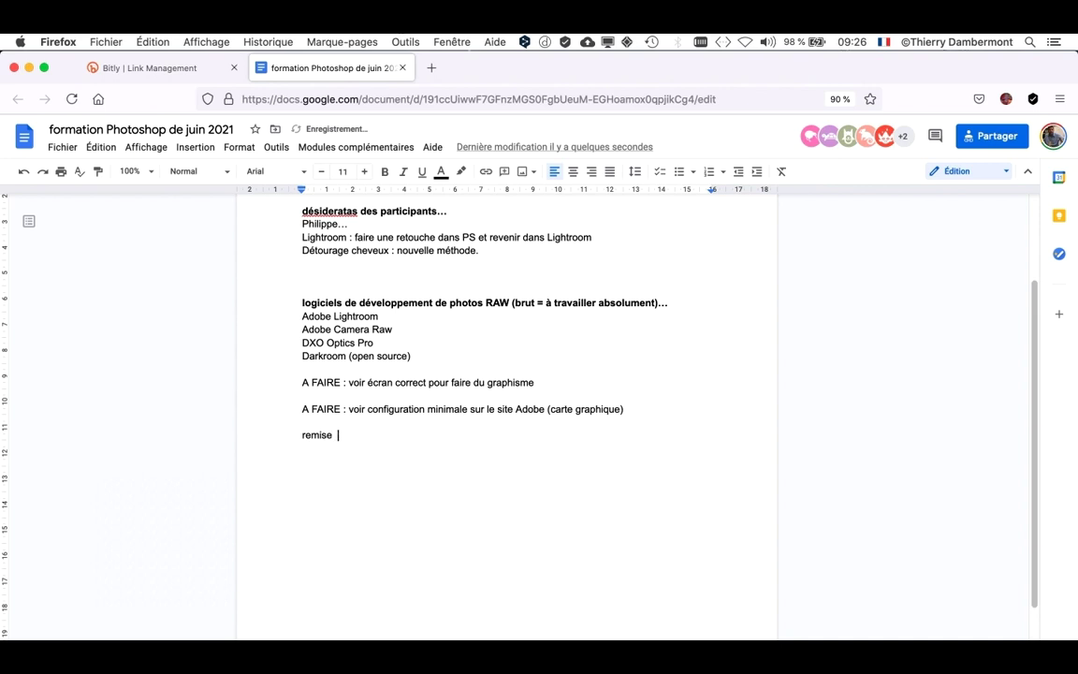
text(  zéro)
key(BackSpace)
key(BackSpace)
key(BackSpace)
key(BackSpace)
key(BackSpace)
key(BackSpace)
text(à zéro de Photoshop)
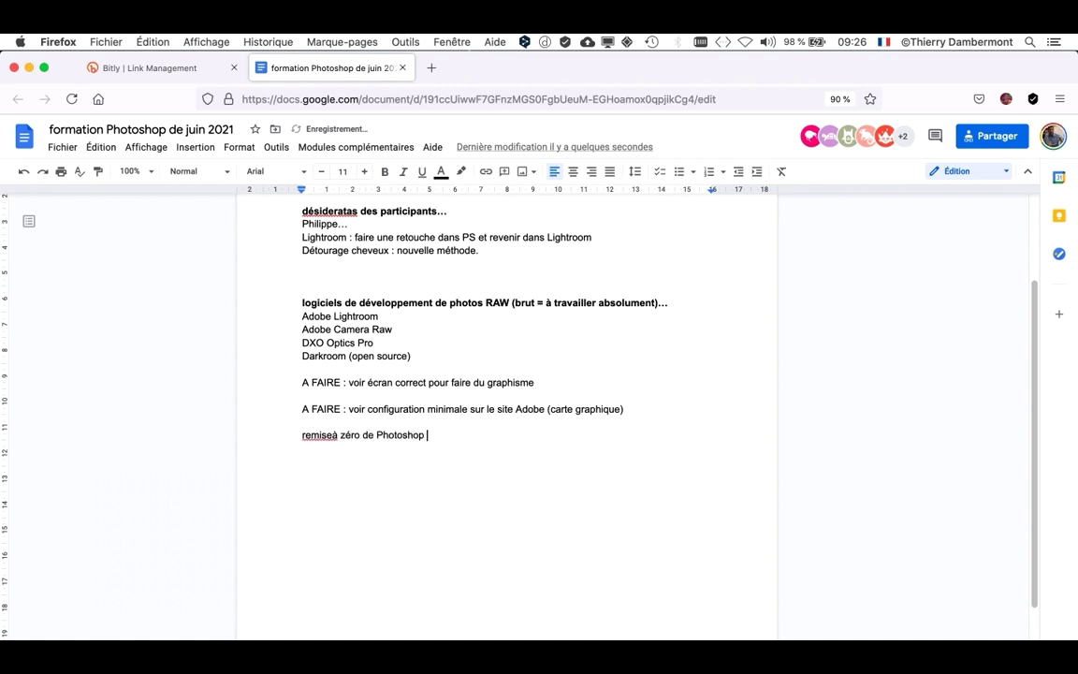
text( ...)
key(Return)
click(333, 434)
click(328, 448)
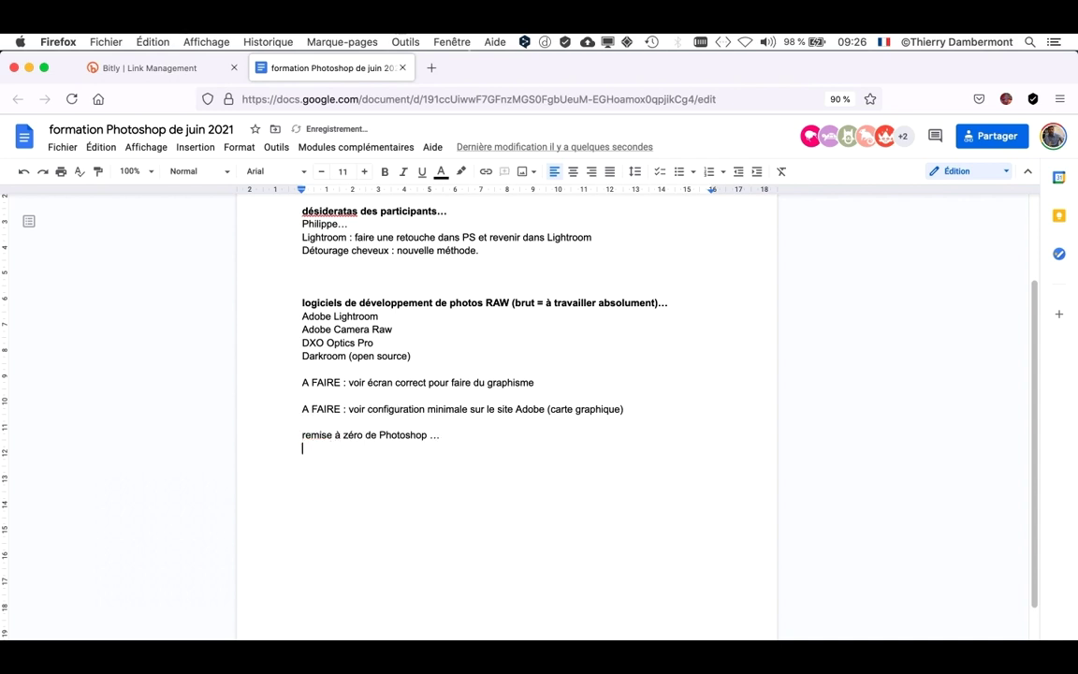
Add the line "soit… cliquer sur le bouton “remise à zéro des préférence à la fermeture” dans les préférences générales".
text(soit)
text(... cliquer sur le bouto)
text(n ")
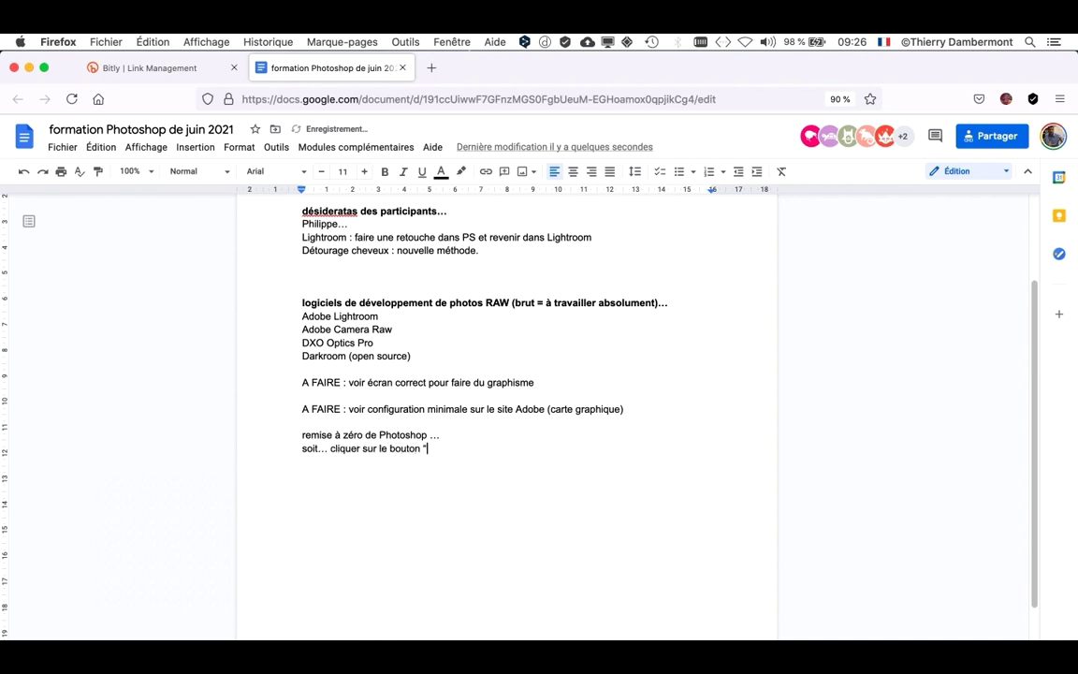
text(remise à zéro des pr)
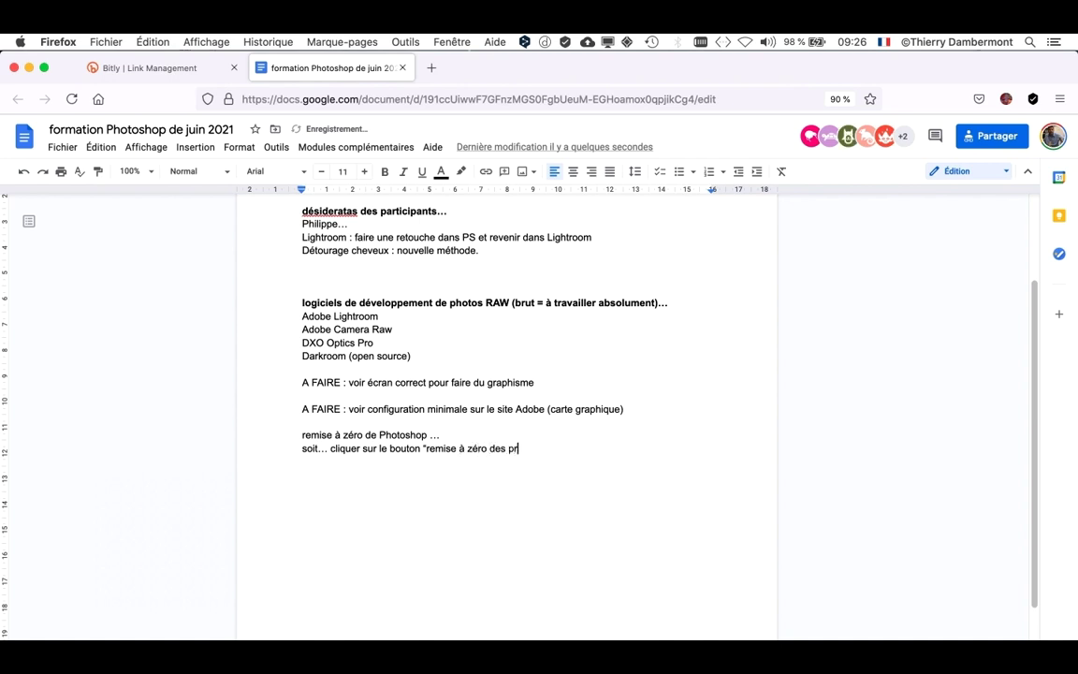
text(éférence à la fermeture”)
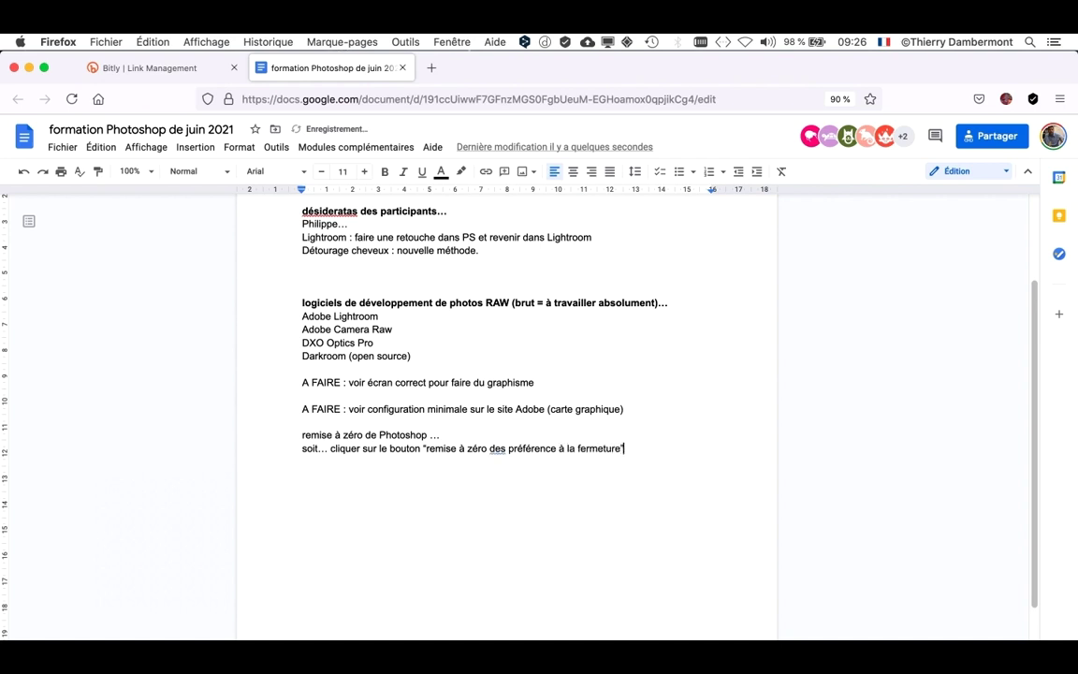
text( dans les préférences générales)
key(Return)
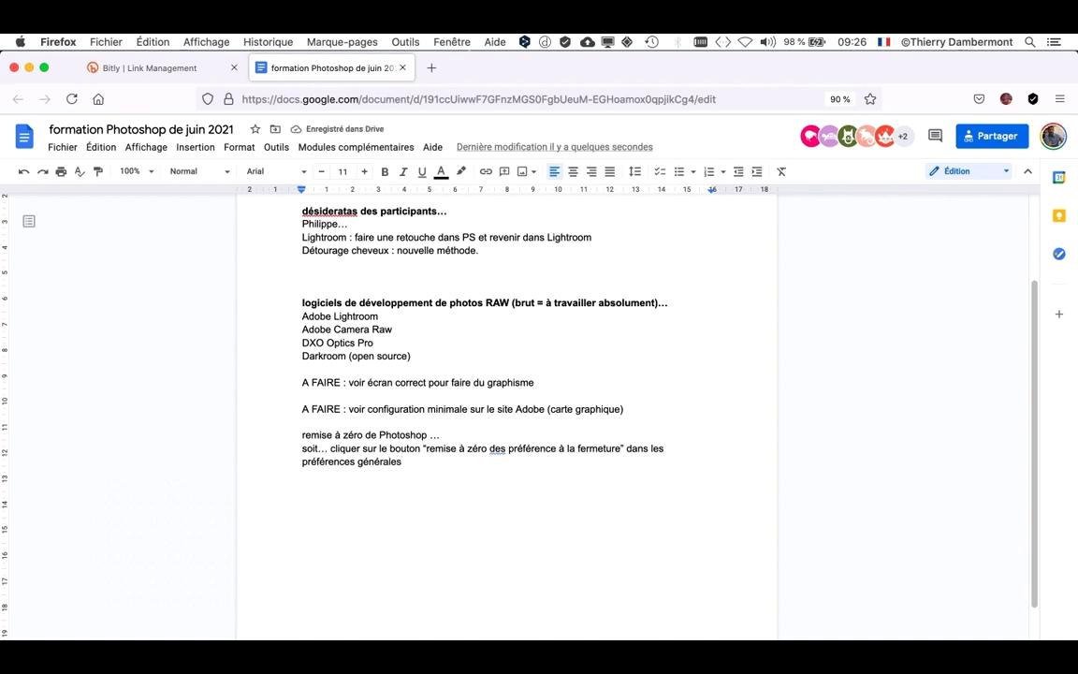
Add the line "soit… enfoncer trois touches pendant que Photoshop démarre (utile pour les anciennes versions qui n'ont pas le bouton dans les préférences générales)".
text(soit… enfo)
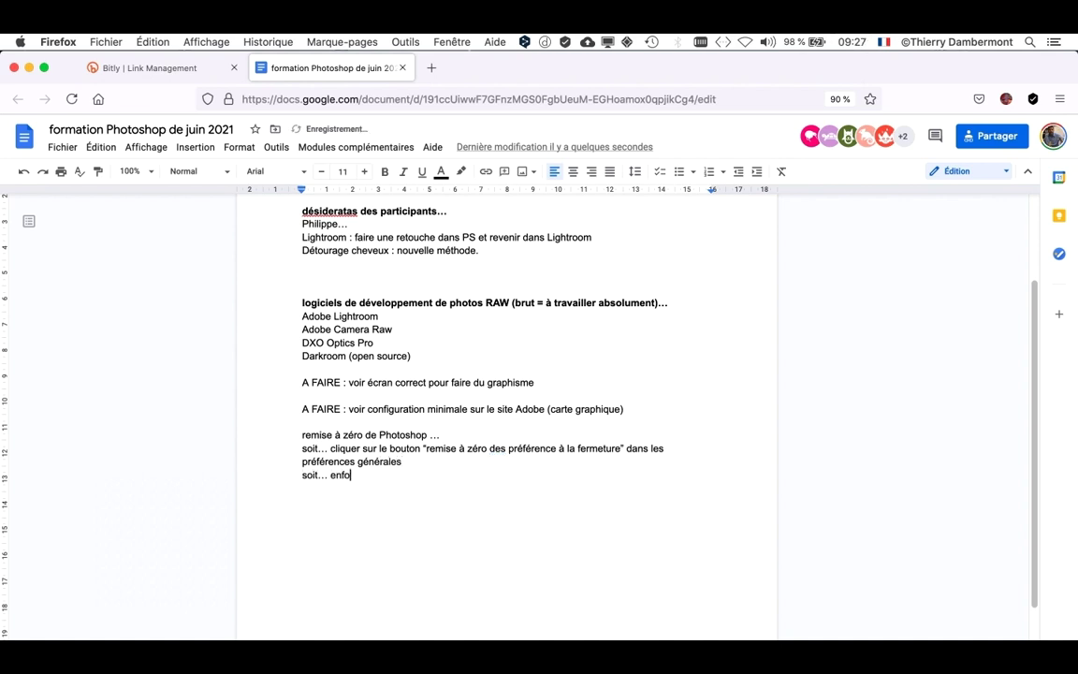
text(ncer trois touches p)
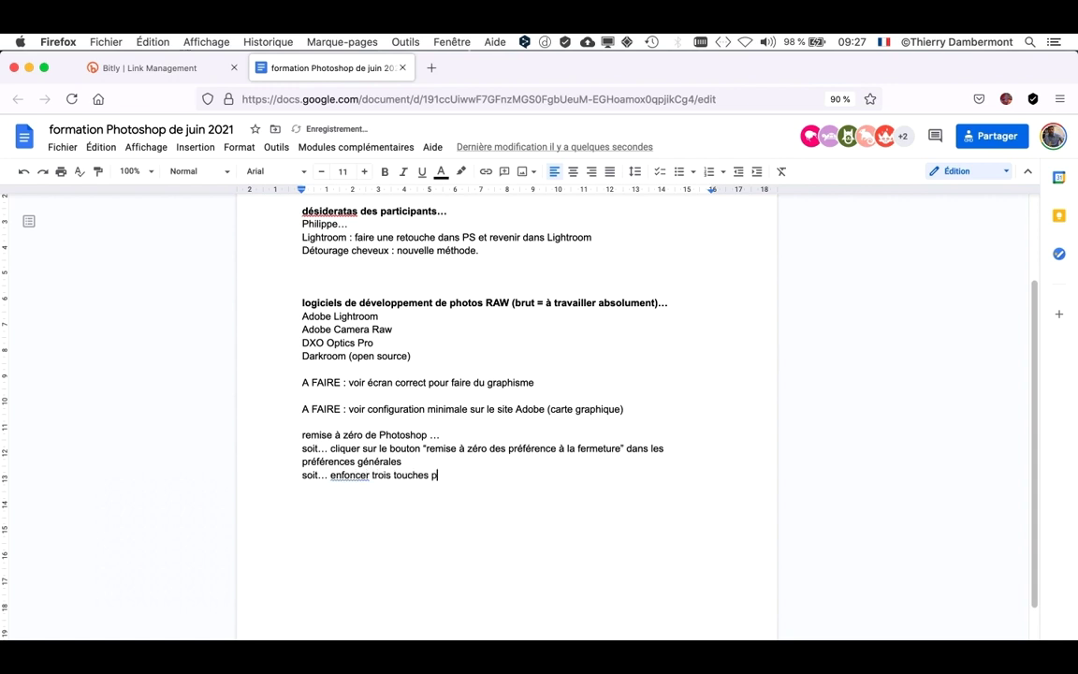
text(endant que Photoshop déma)
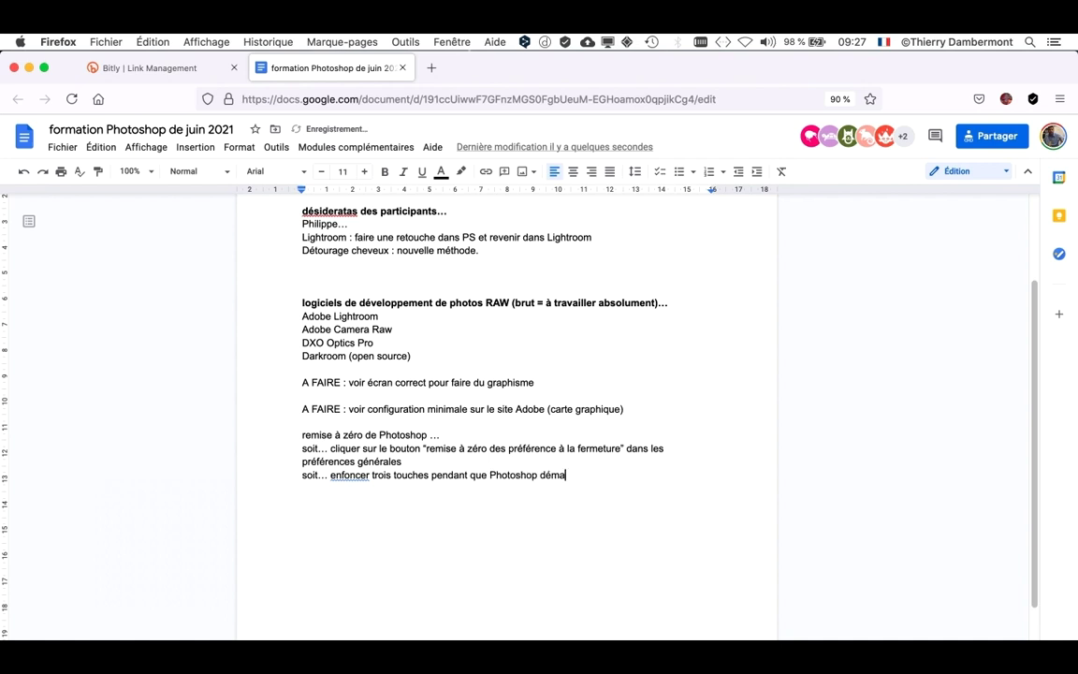
text(rre (utile pour les anc)
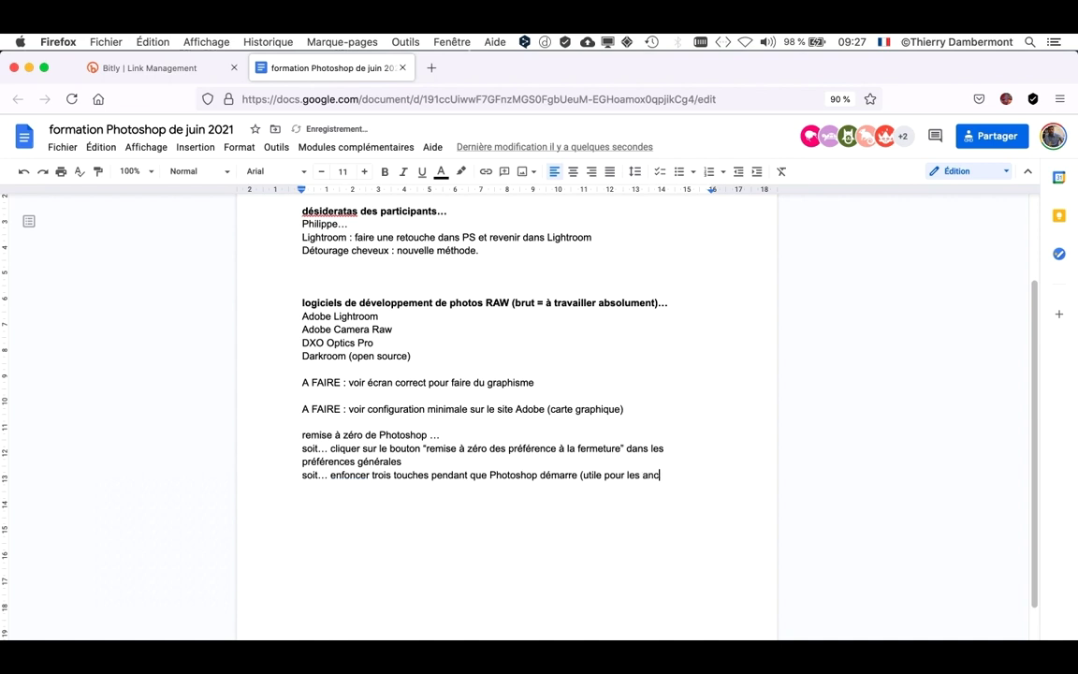
text(iennes versions q)
text(ui n'ont pas le bou)
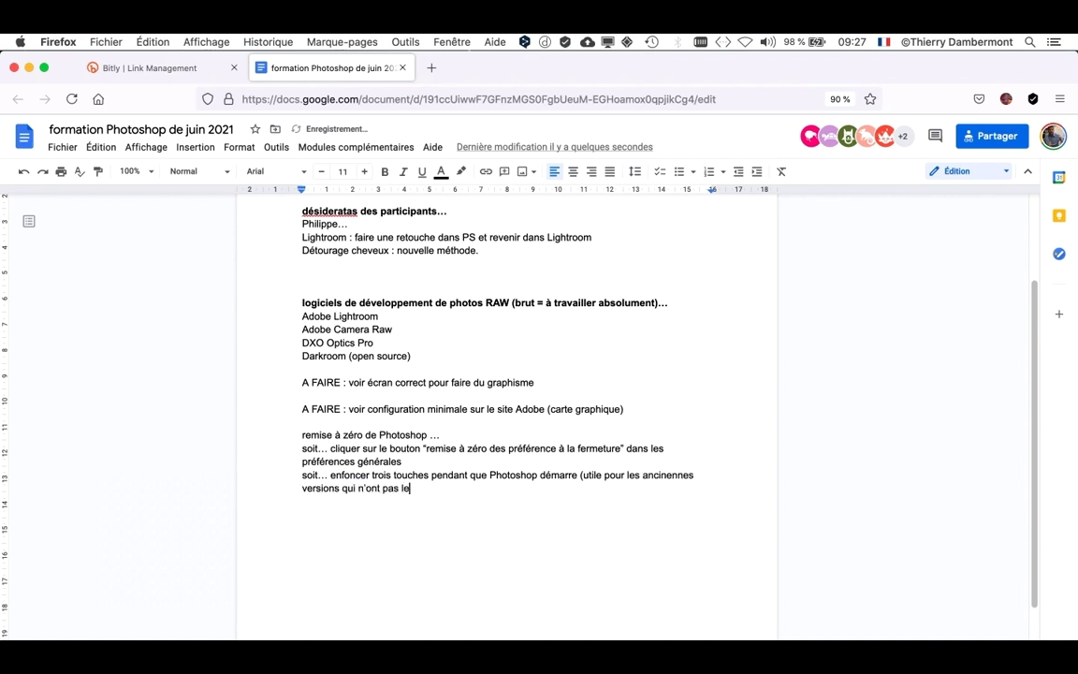
text(ton dans les prefe"rnces general)
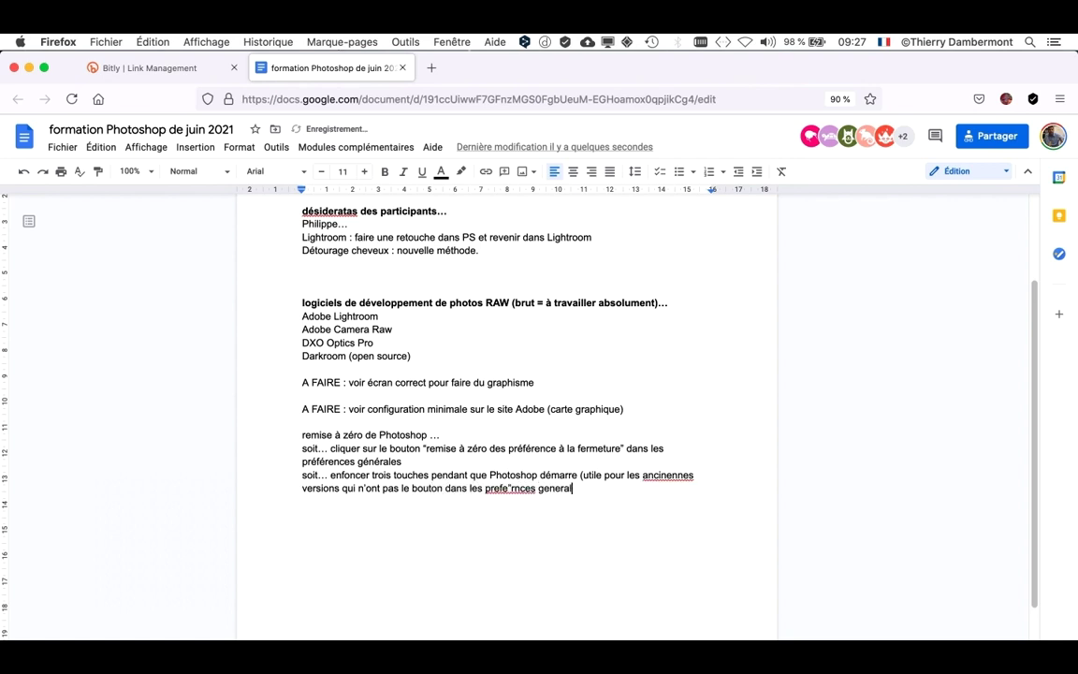
text(es))
Tidy the three-key reset note: remove the stray quotation mark in "prefernces", correct the spelling of "anciennes" and end the sentence with "…".
click(511, 488)
key(BackSpace)
click(559, 488)
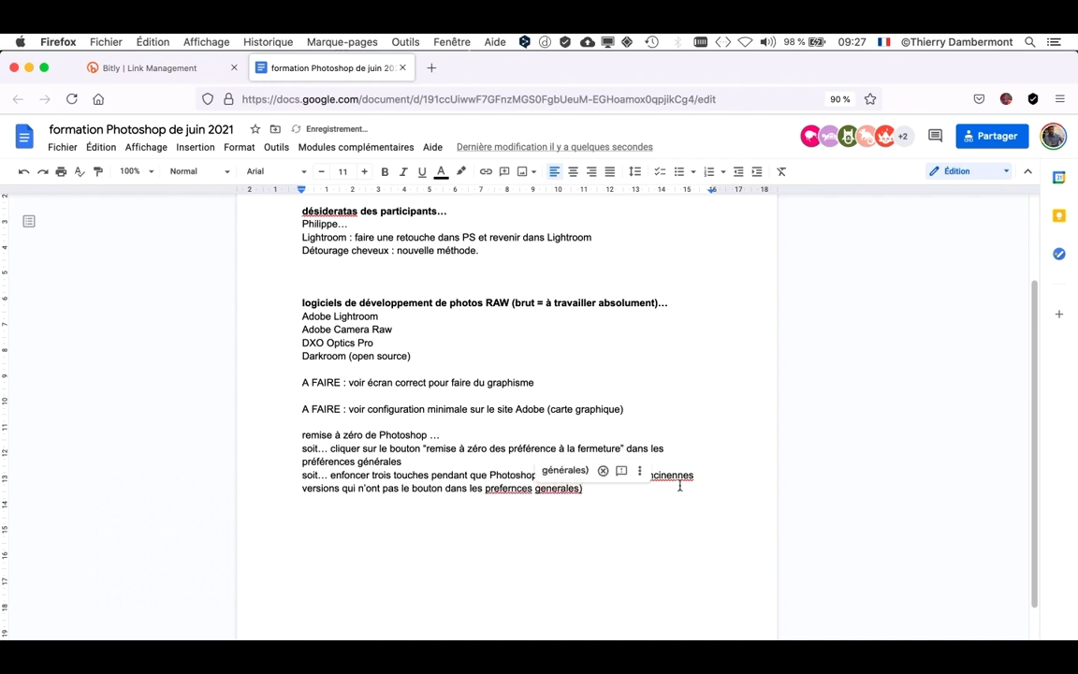
click(670, 475)
click(672, 457)
click(648, 489)
text(…)
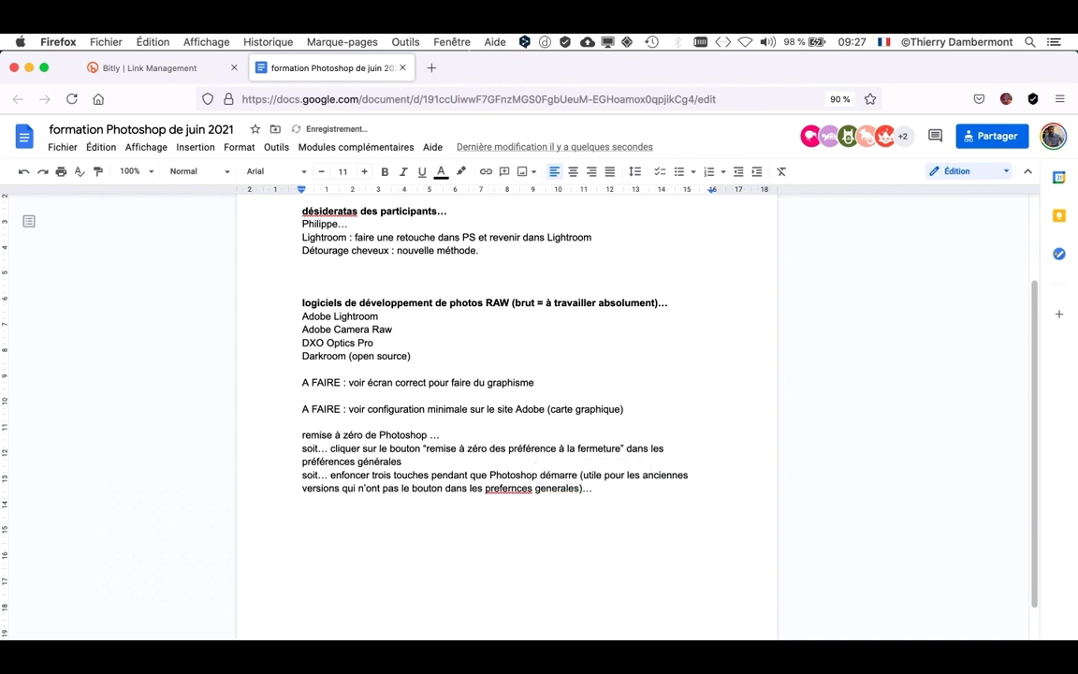
Insert blank lines after the "remise à zéro de Photoshop …" heading and between the two methods, and add a "PC :" line below them.
click(477, 434)
key(Return)
click(451, 481)
key(Return)
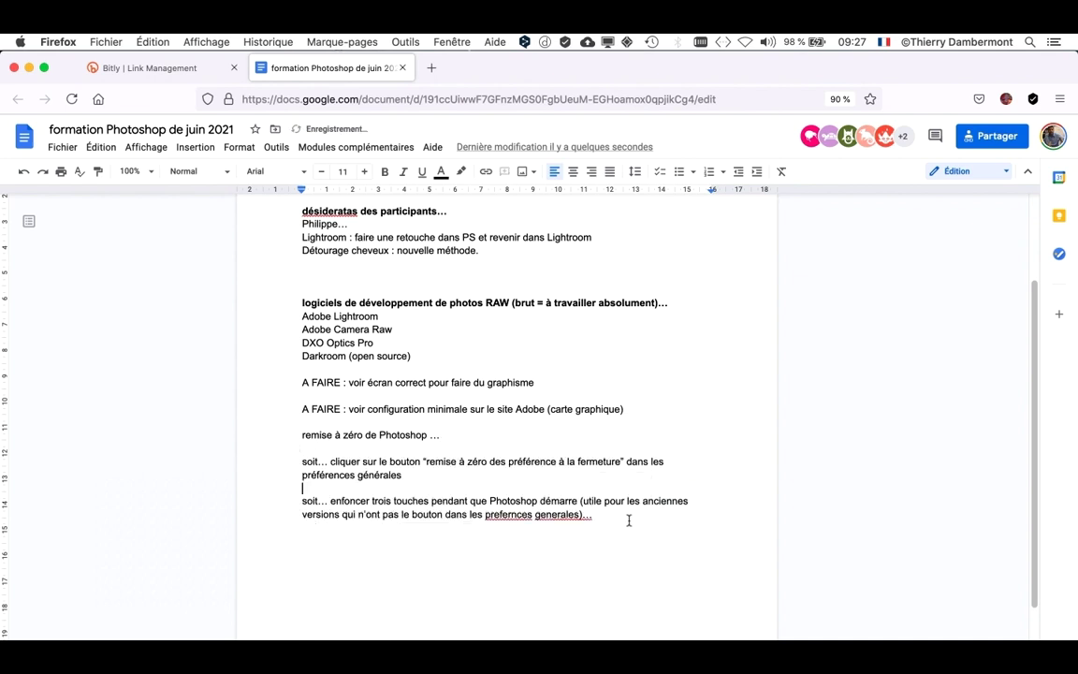
click(621, 517)
key(Return)
text(PC :)
Add a dashed separator line above the "remise à zéro de Photoshop …" heading, repeating copied dashes to lengthen it.
click(645, 412)
key(Return)
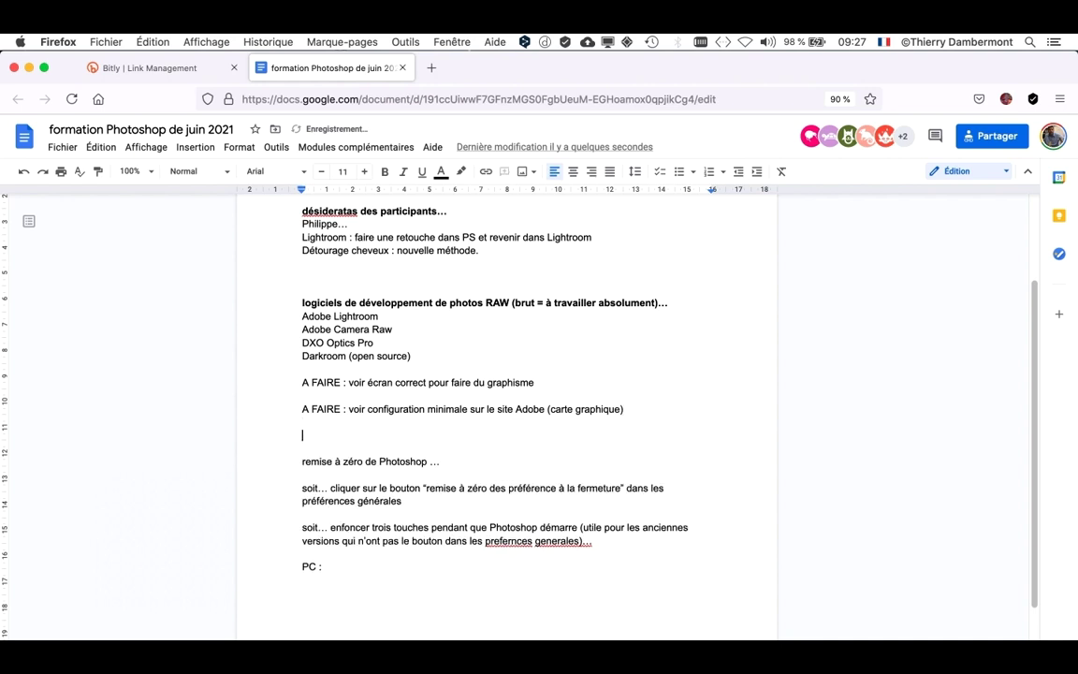
text(----)
drag(319, 436, 301, 437)
key(super+c)
key(super+v)
key(super+v)
key(super+v)
key(super+v)
key(super+v)
key(super+v)
key(super+v)
Add a shorter dashed separator a few blank lines below the "PC :" line using the copied dashes.
click(341, 601)
key(Return)
key(Return)
key(Return)
key(Return)
key(super+v)
key(super+v)
key(super+v)
key(super+v)
Complete the "PC :" line with the shortcut text CRTL/ALT/MAJ (MAJ : “shift”).
click(339, 566)
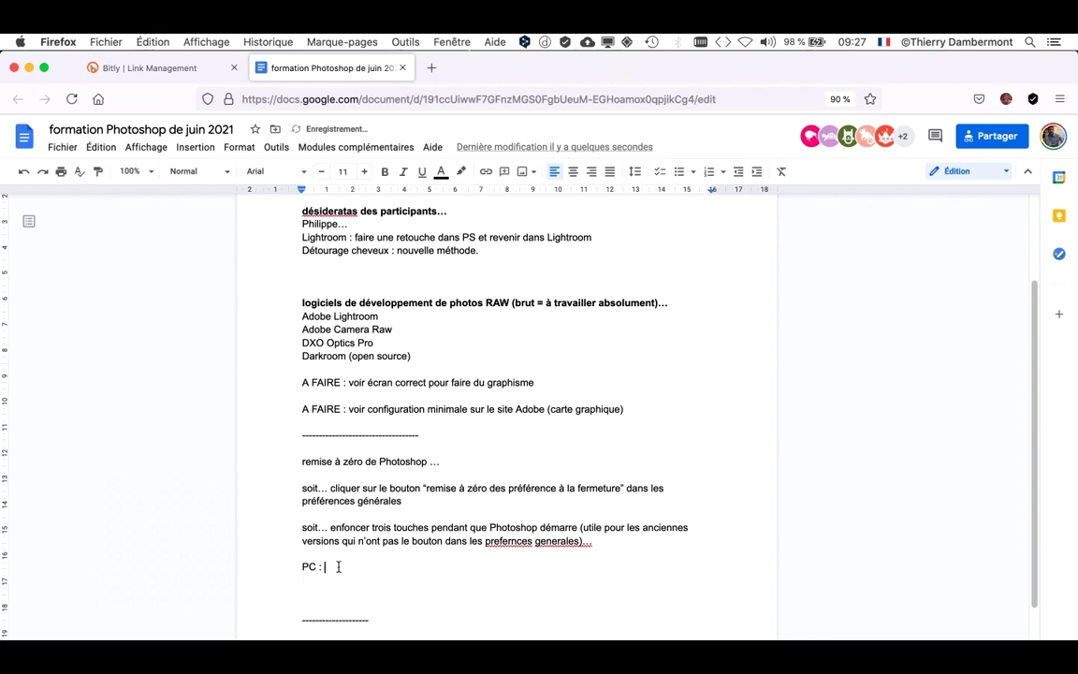
text(CRT)
text(L)
text(/ALTMAC)
key(BackSpace)
key(BackSpace)
key(BackSpace)
text(/MAJ)
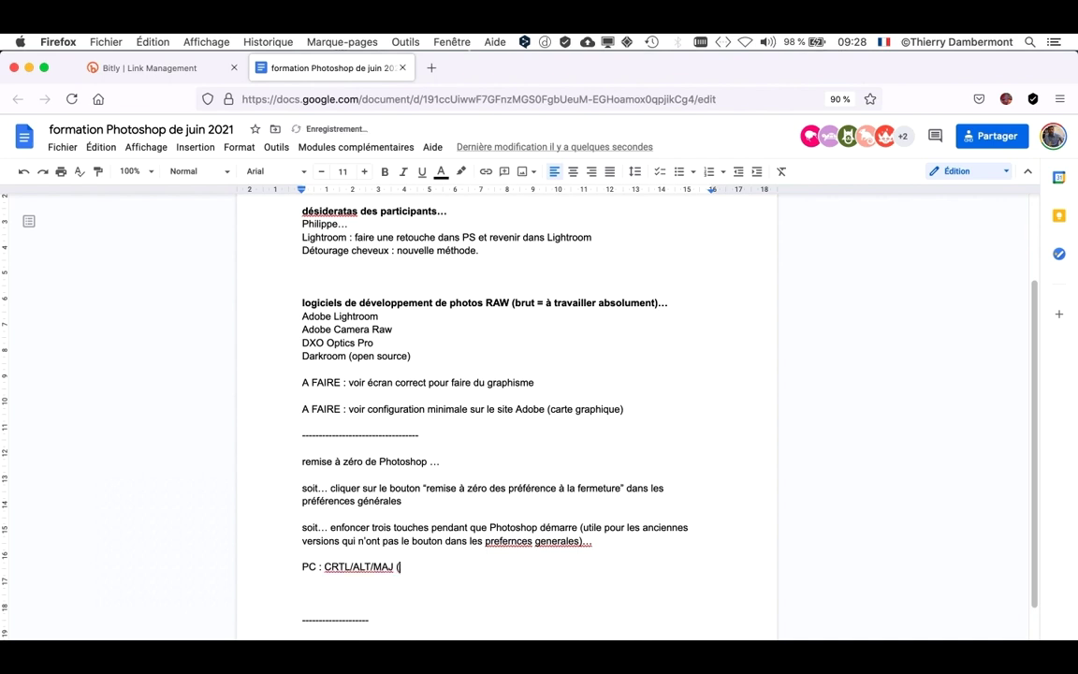
text( (MAJ : )
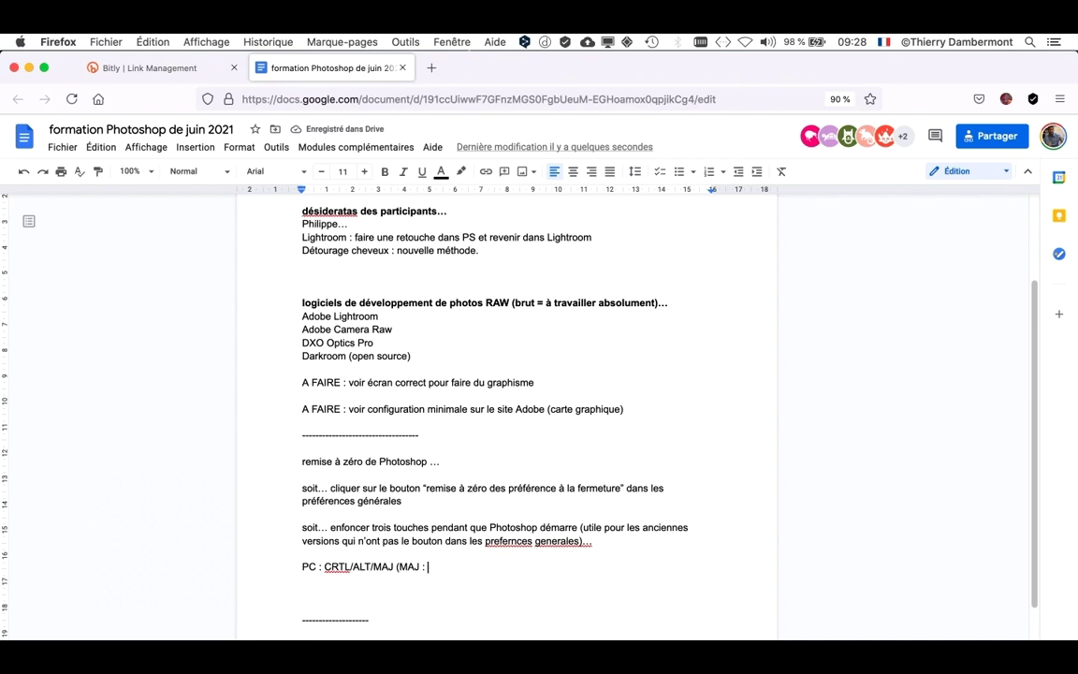
text(shift)
text(")
key(alt+Left)
text(")
click(460, 566)
text())
Add the line "MAC : CMD/ALT/MAJ (MAJ : “shift”)" below the PC shortcut, reusing the ending copied from the PC line.
key(Return)
key(Return)
text(MAC )
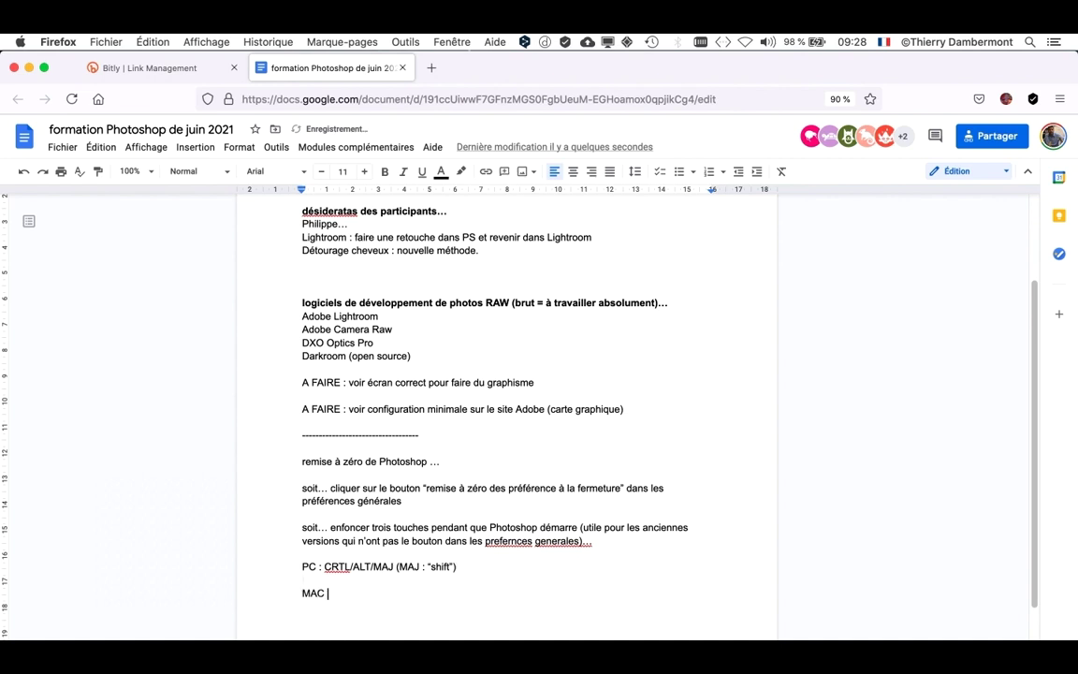
text(: CMD/ALT/)
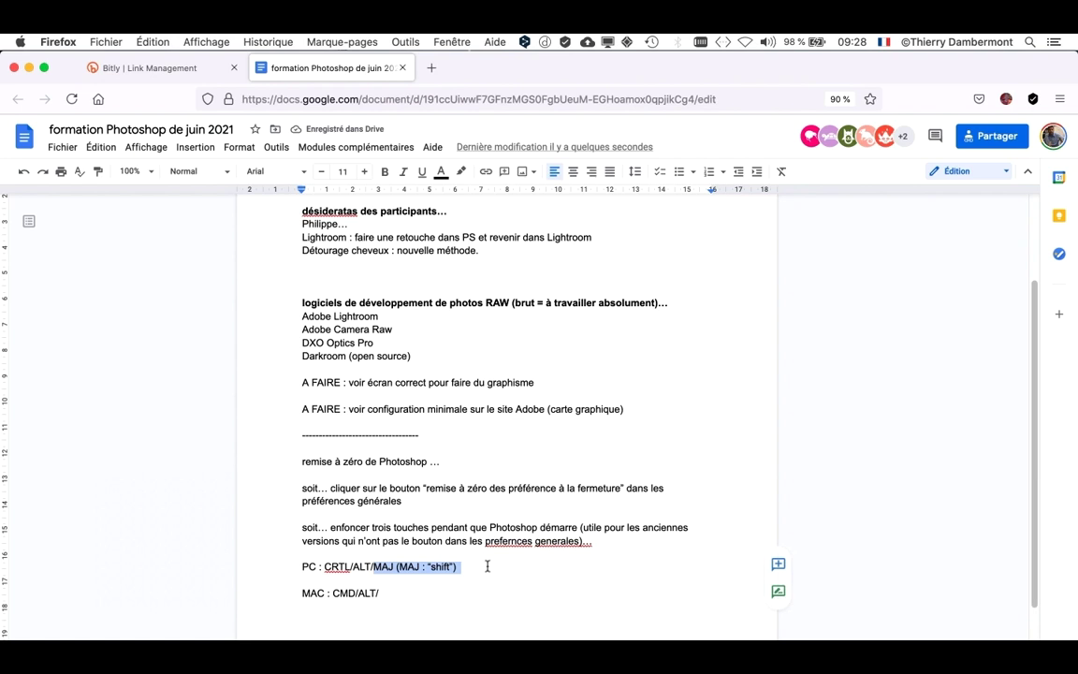
click(452, 592)
key(super+v)
key(Return)
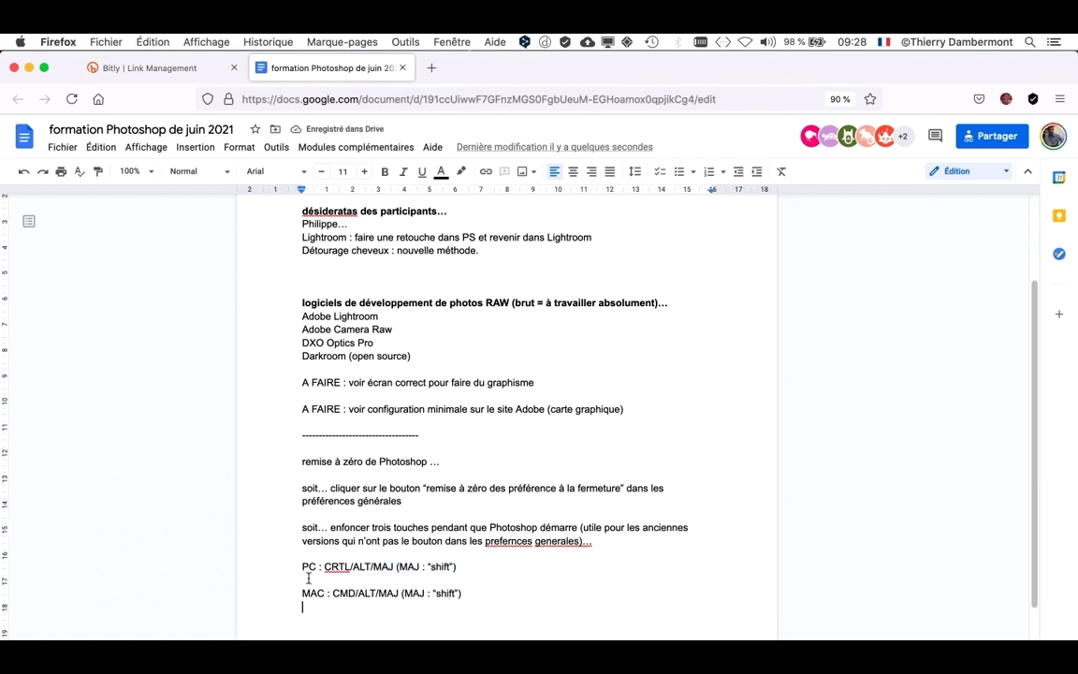
Remove the blank line between the PC and MAC shortcuts and put spaces around every slash in both lines.
key(BackSpace)
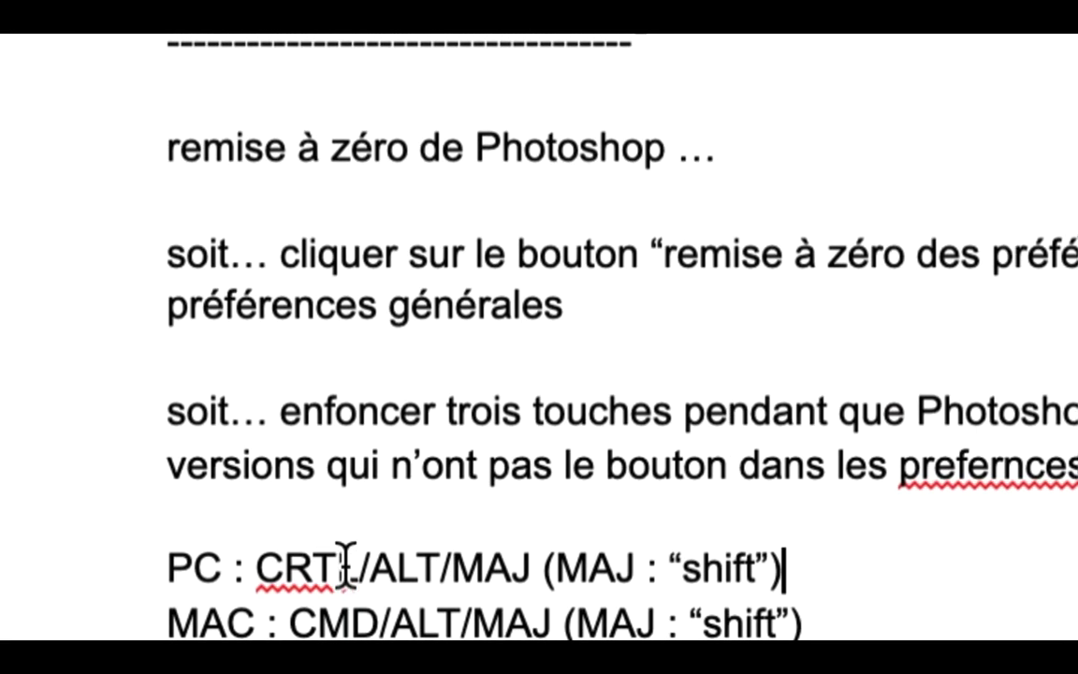
click(376, 567)
click(354, 566)
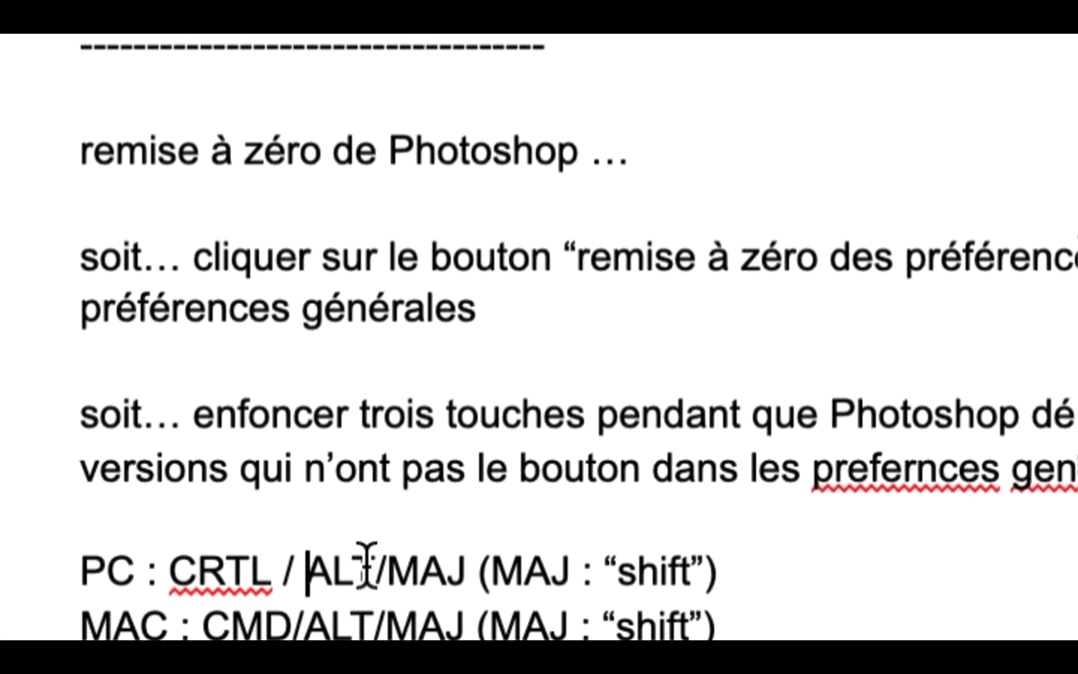
click(412, 566)
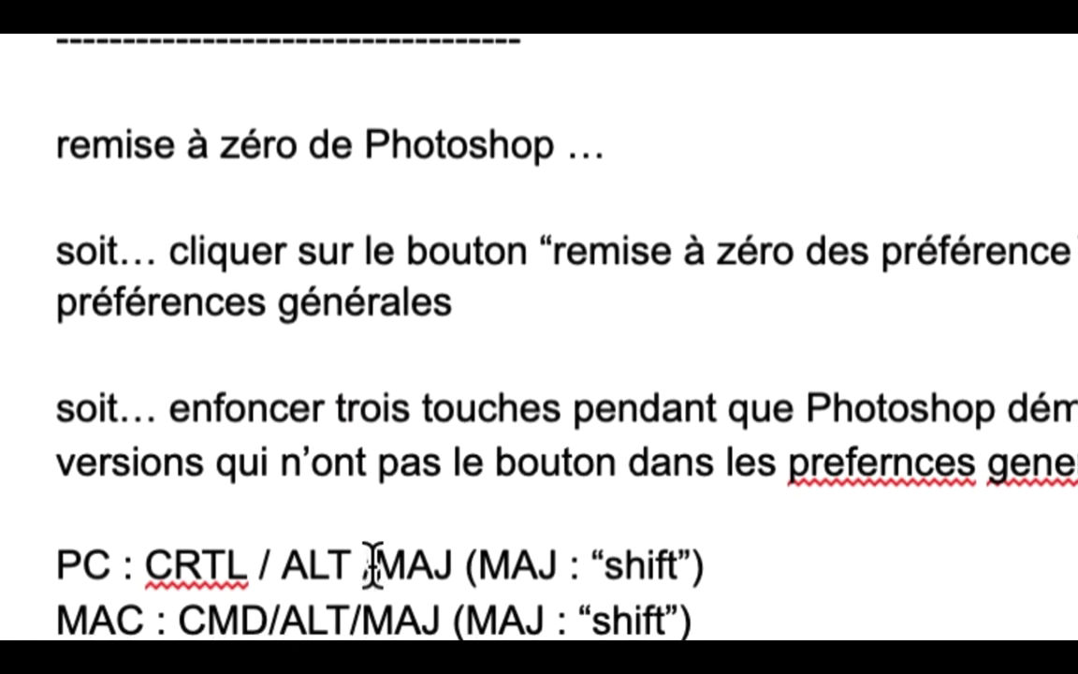
click(373, 567)
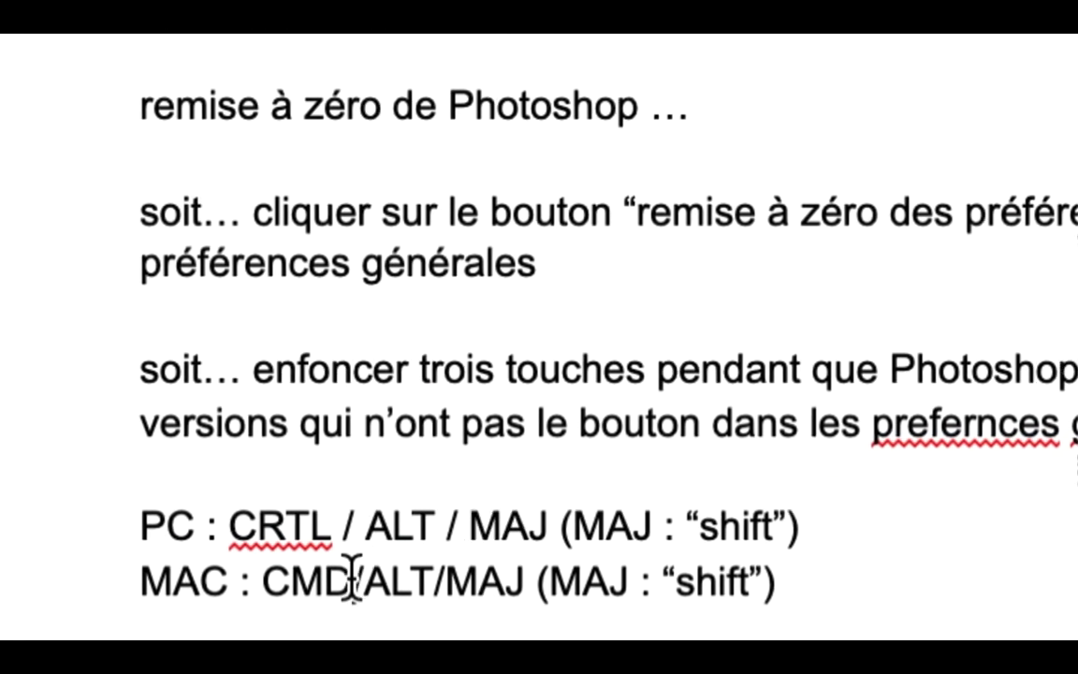
click(350, 569)
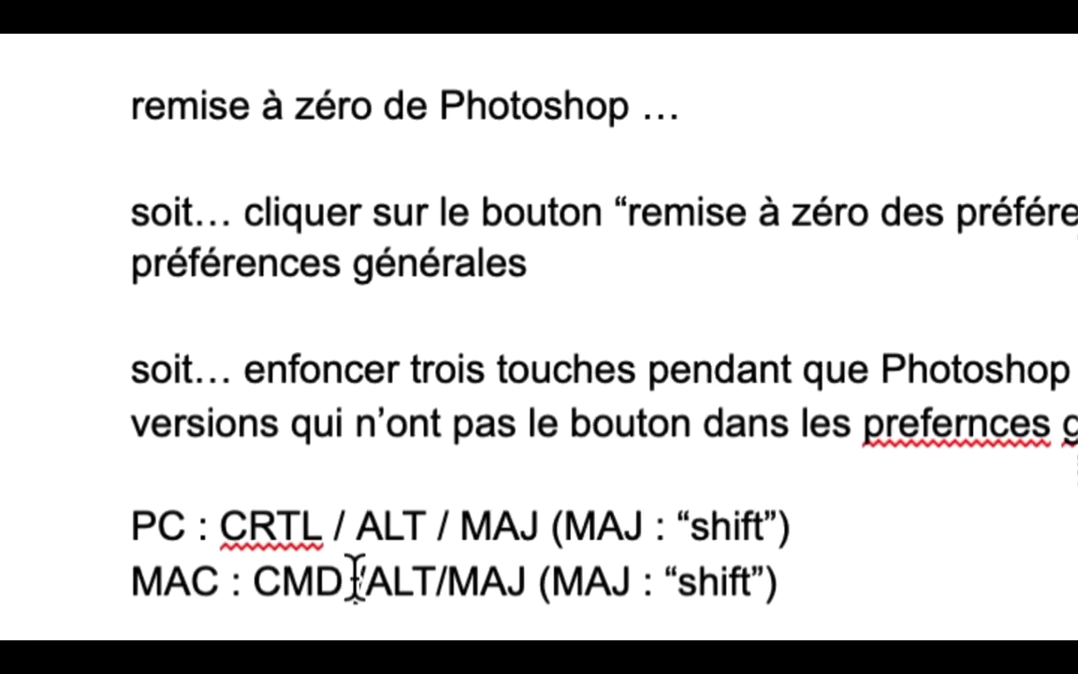
click(363, 569)
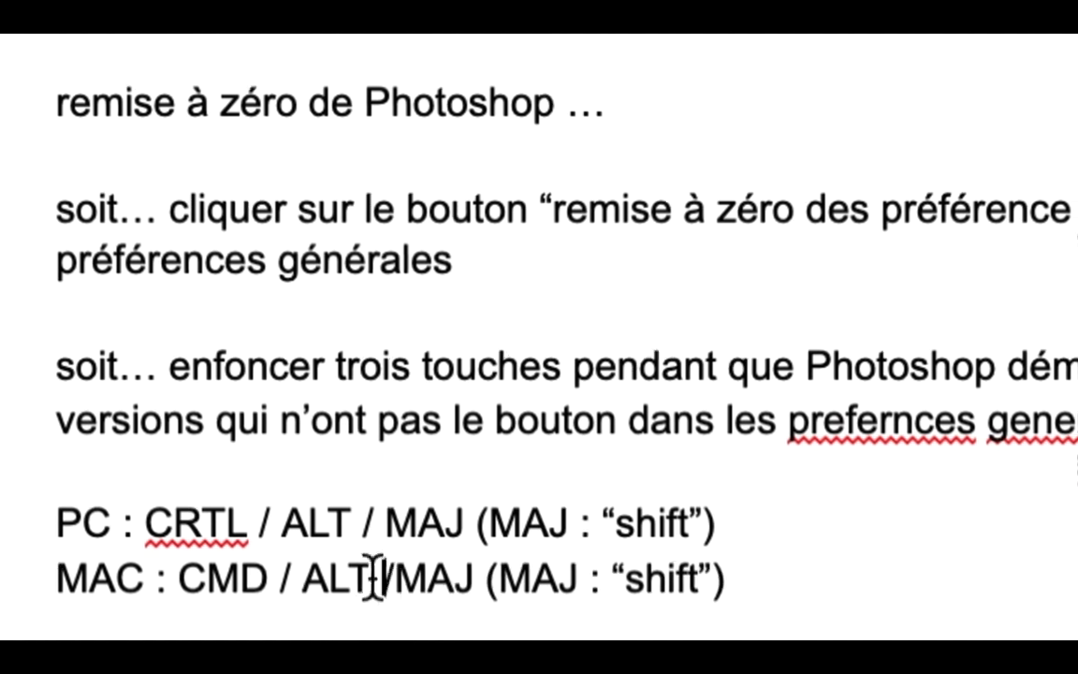
click(371, 570)
click(401, 569)
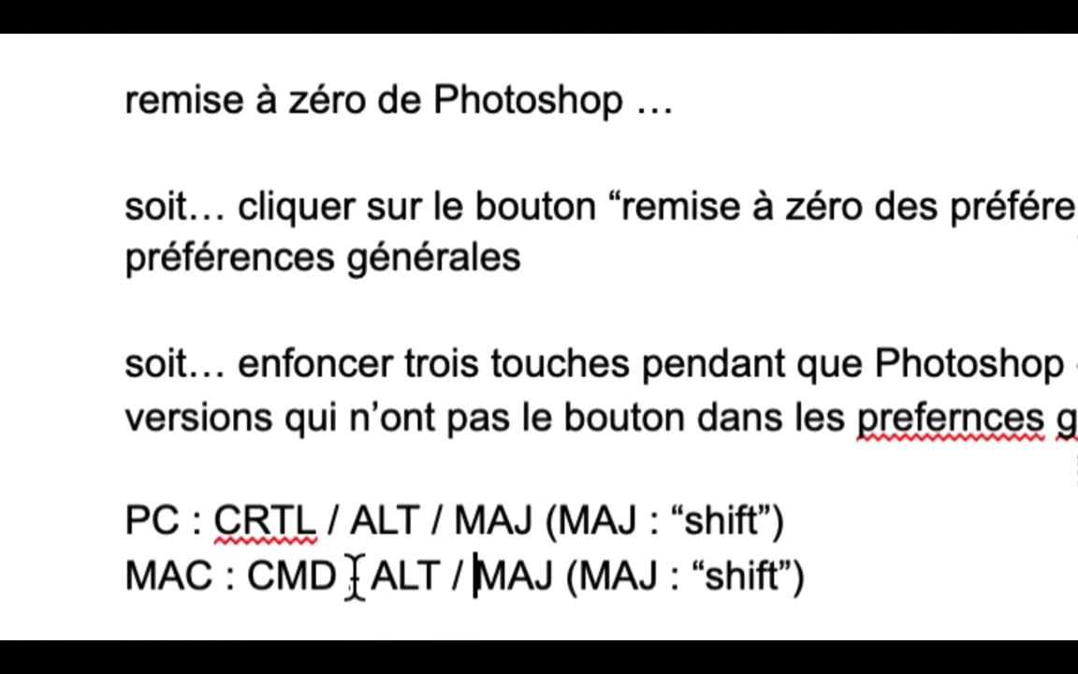
drag(242, 585, 152, 596)
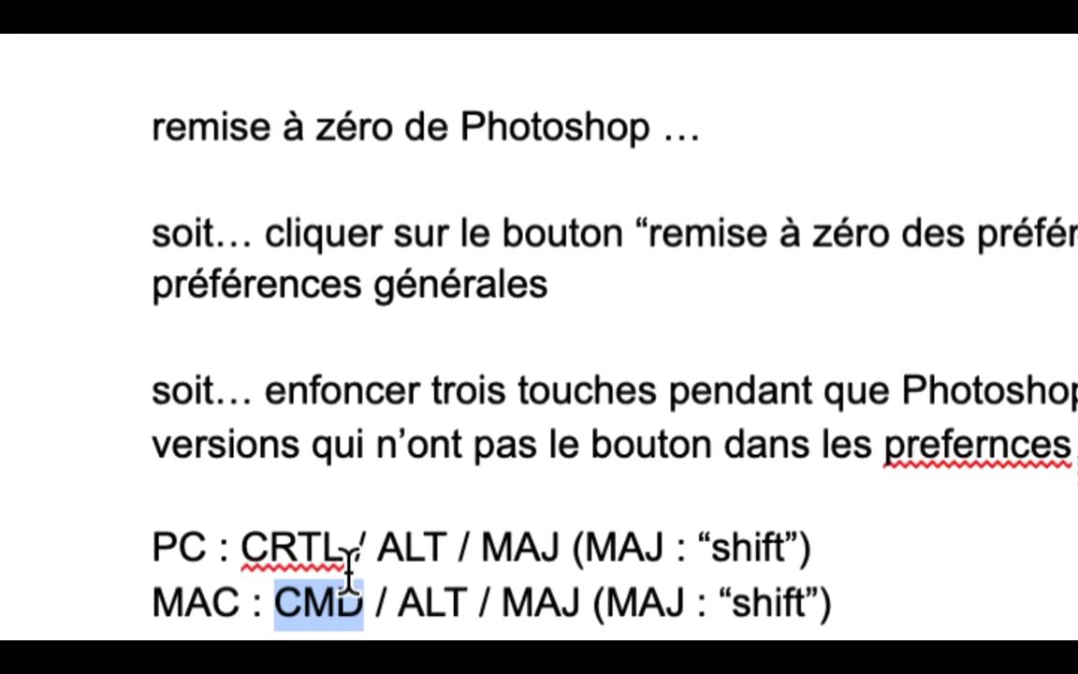
click(1067, 604)
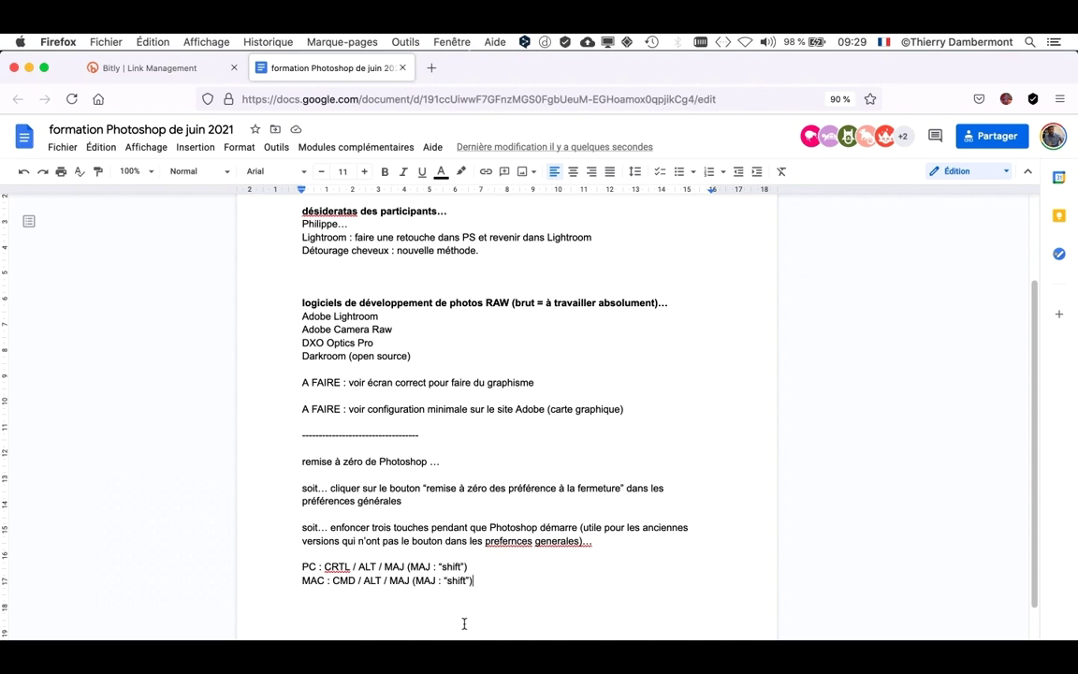
Keep the closing dashed separator one blank line below the MAC shortcut and make room for new text beneath it.
click(448, 620)
text(-------------------)
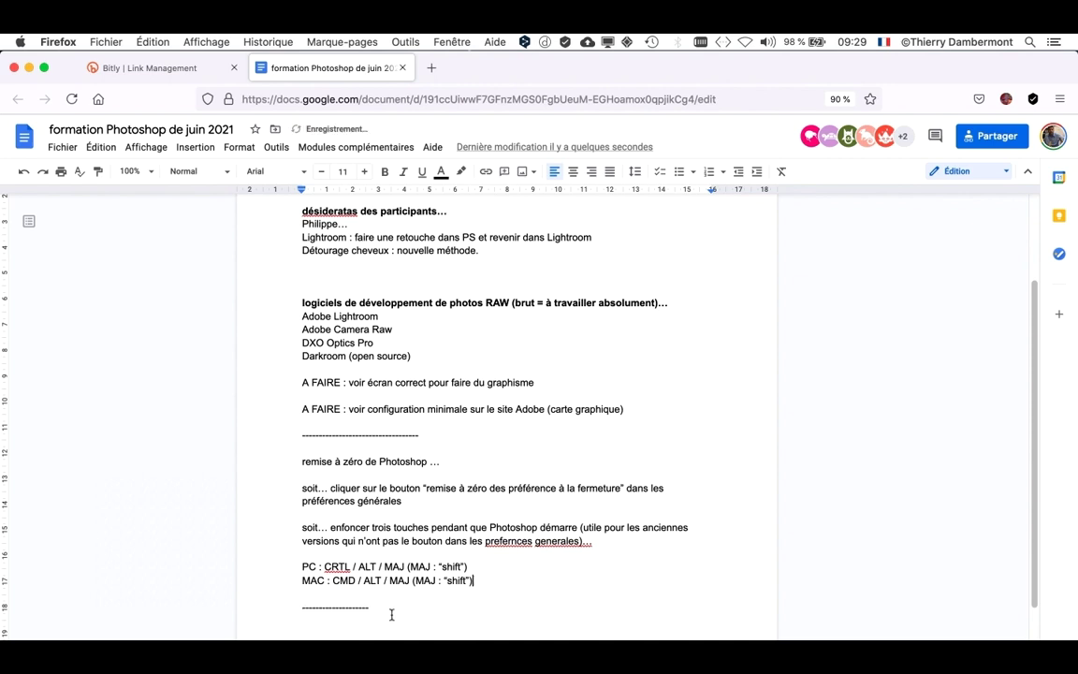
click(375, 606)
key(Return)
scroll(391, 623, down, 3)
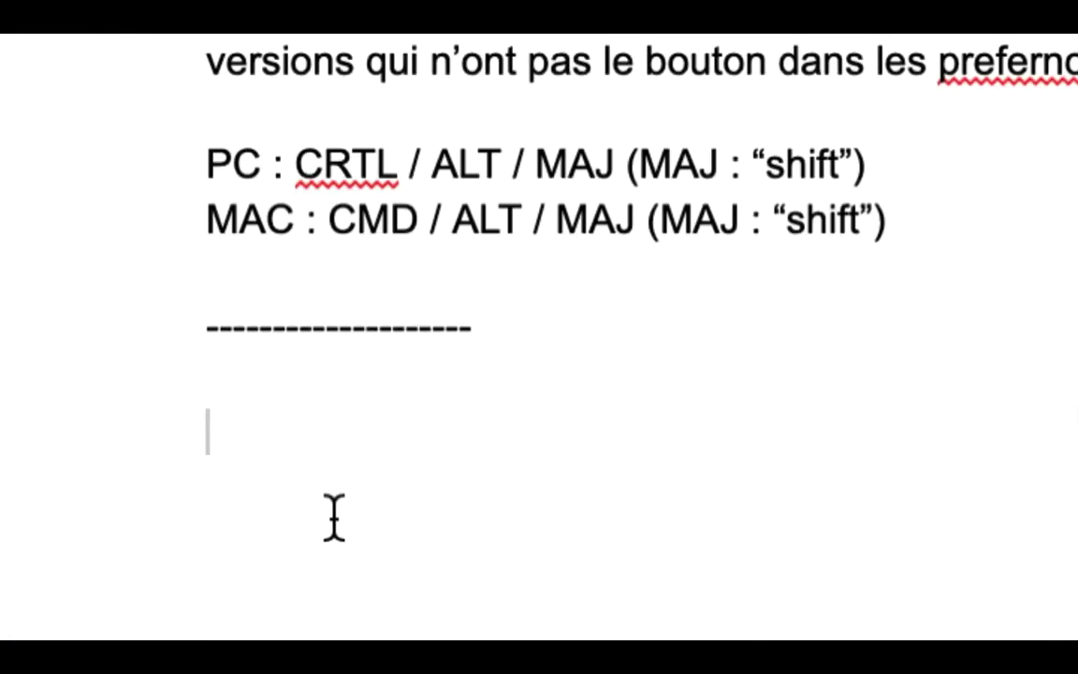
Write the note "A FAIRE : polices de caractères dans les fichiers PS" under the closing dashed separator.
text(A FAIRE )
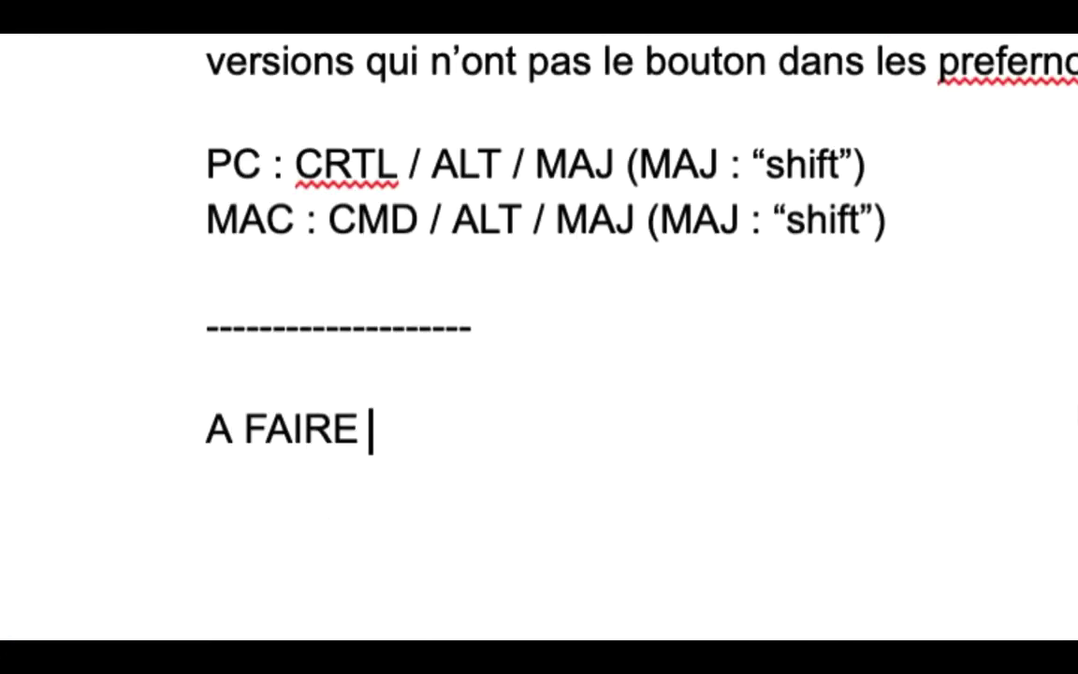
text(: p)
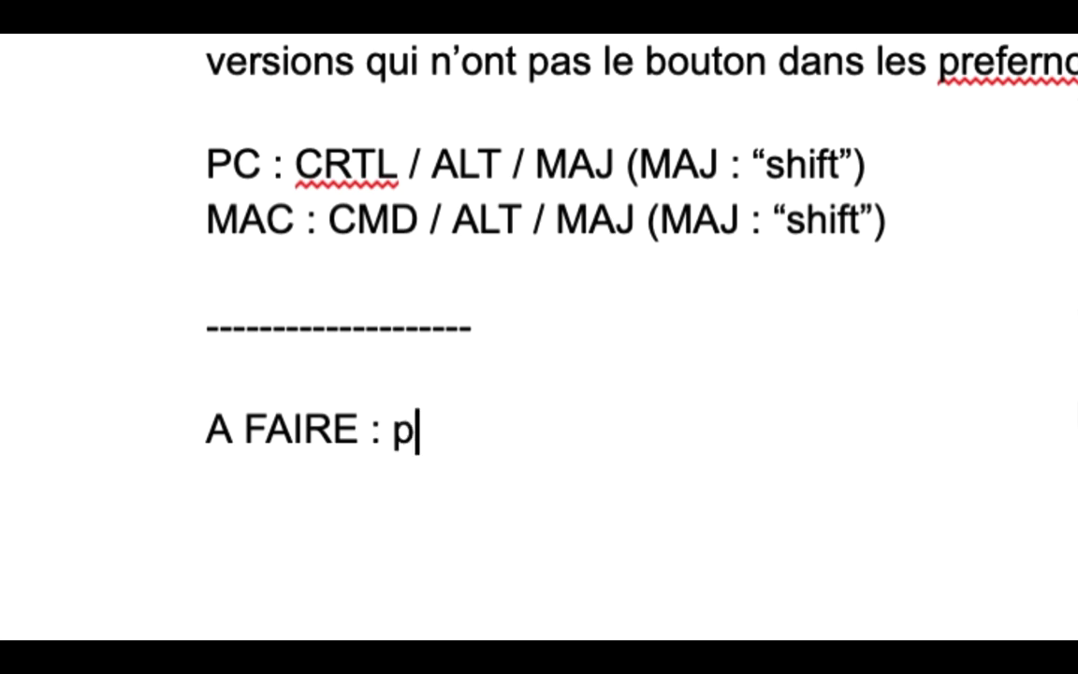
text(olices de caractèr)
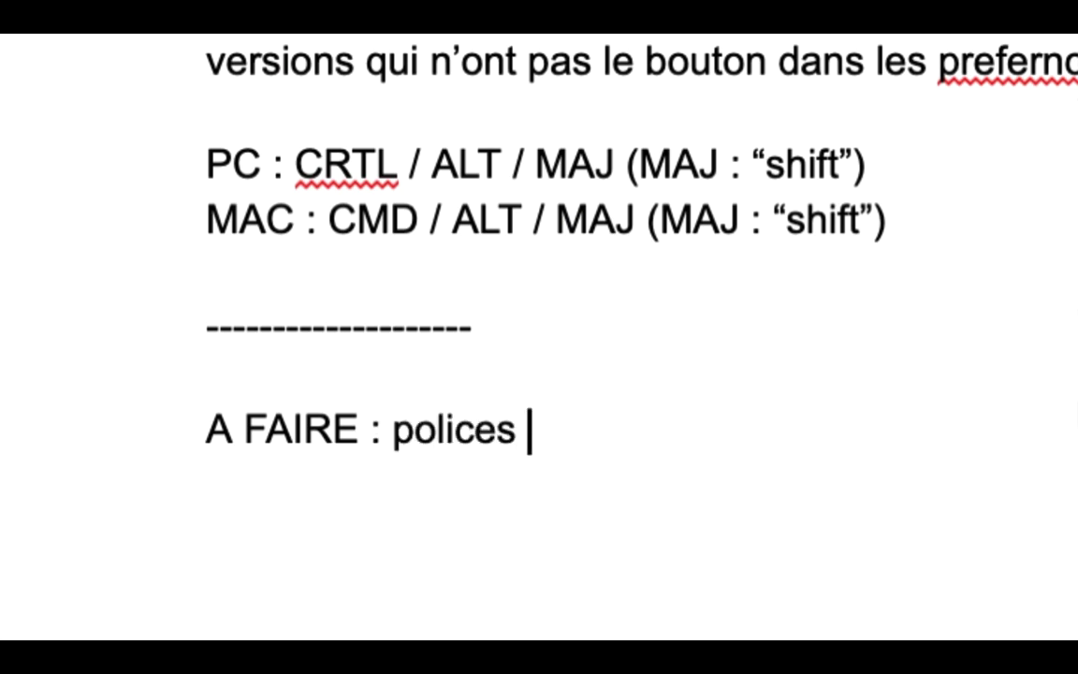
text(es dans les fichiers)
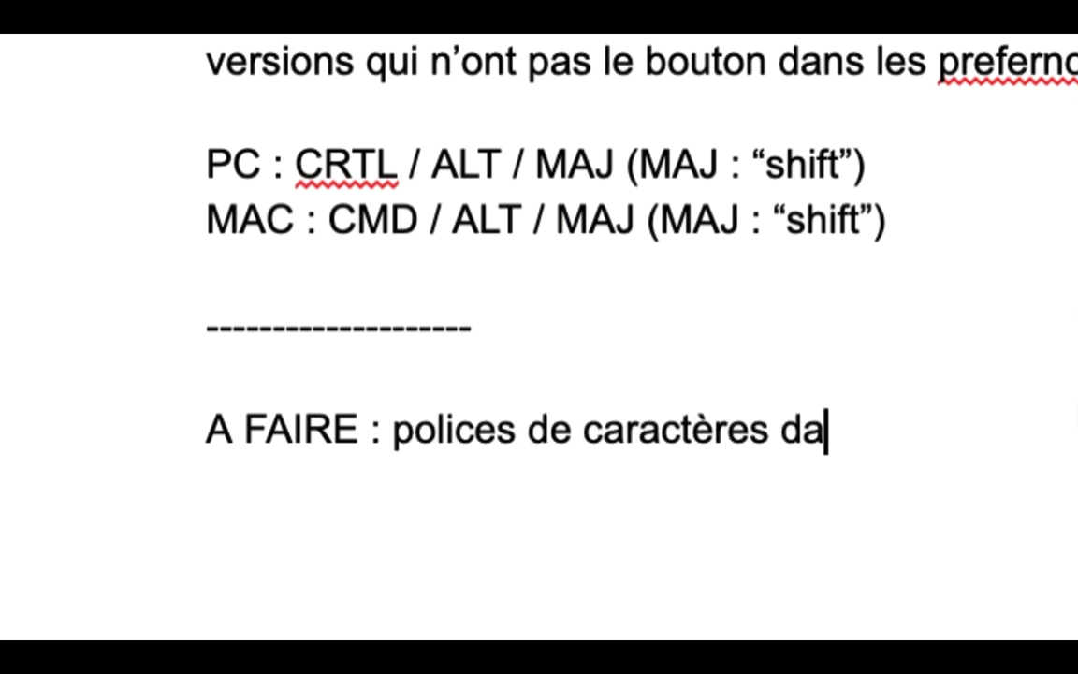
text( PS)
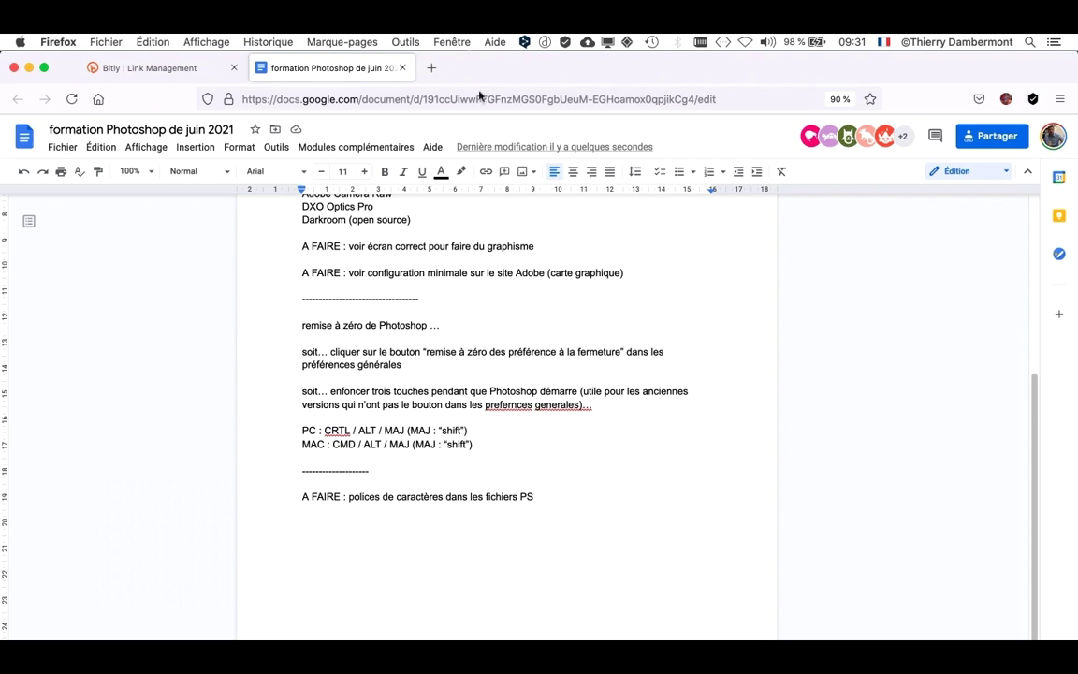
Search Google Images for "leaflet" in a new browser tab, examine the example layouts, and close the tab.
key(super+t)
click(385, 325)
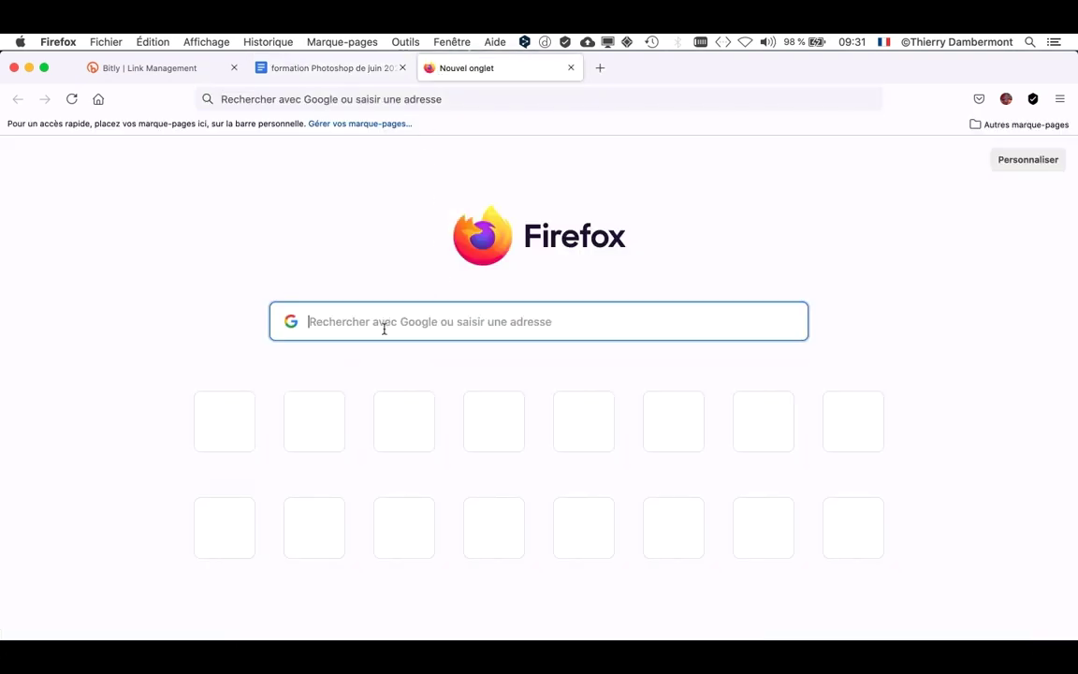
text(leaflet)
key(Return)
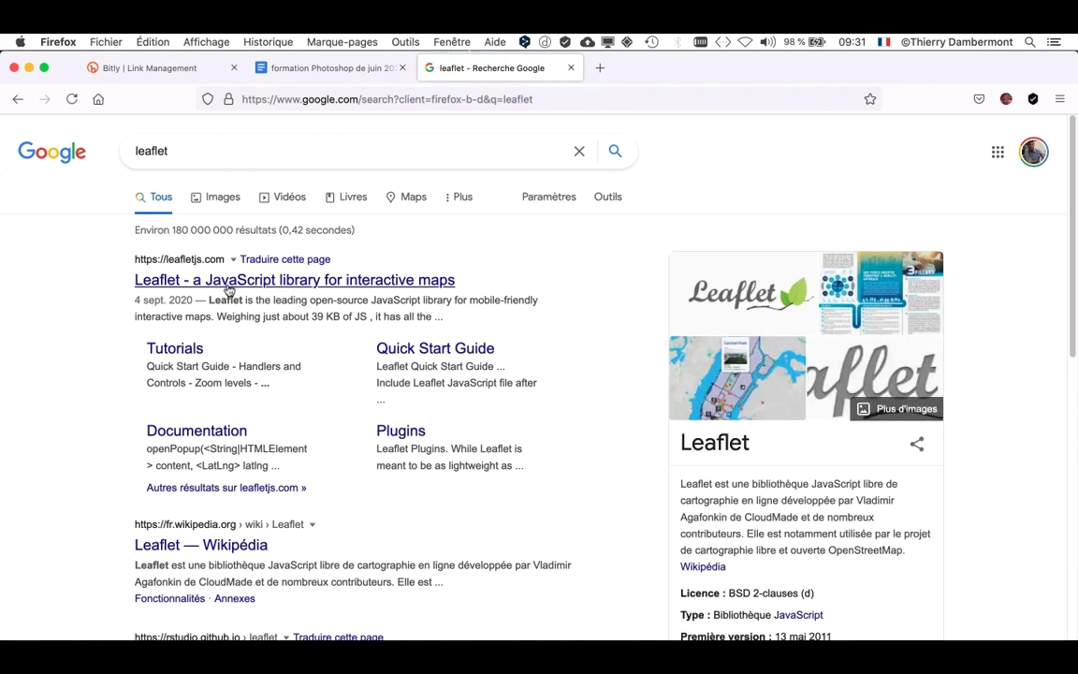
click(222, 198)
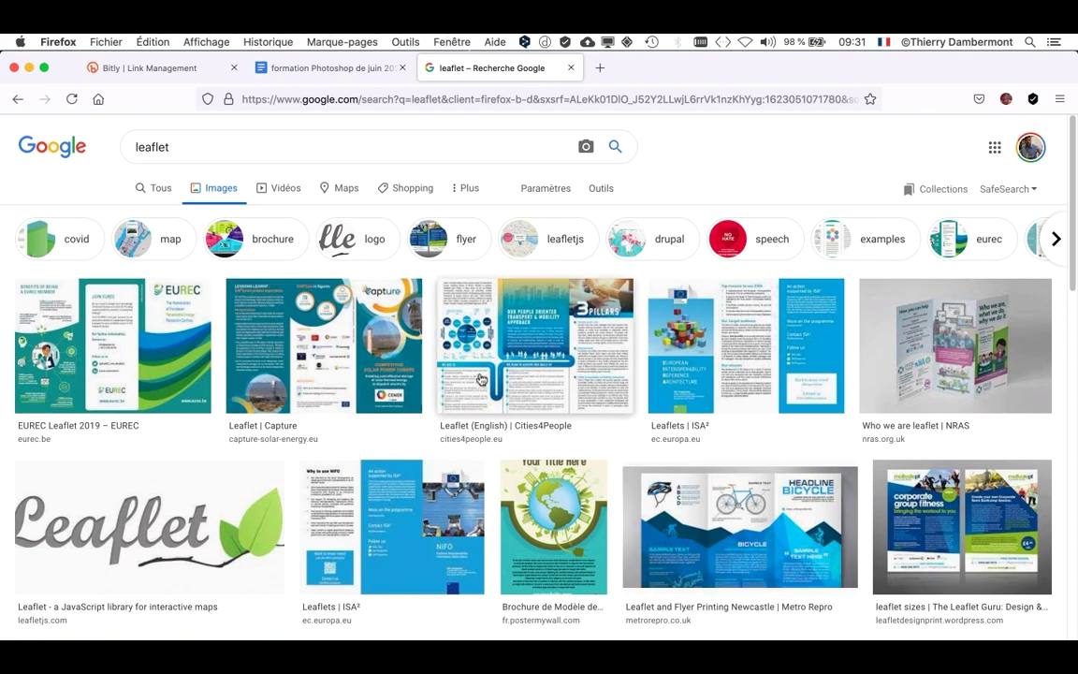
key(super+w)
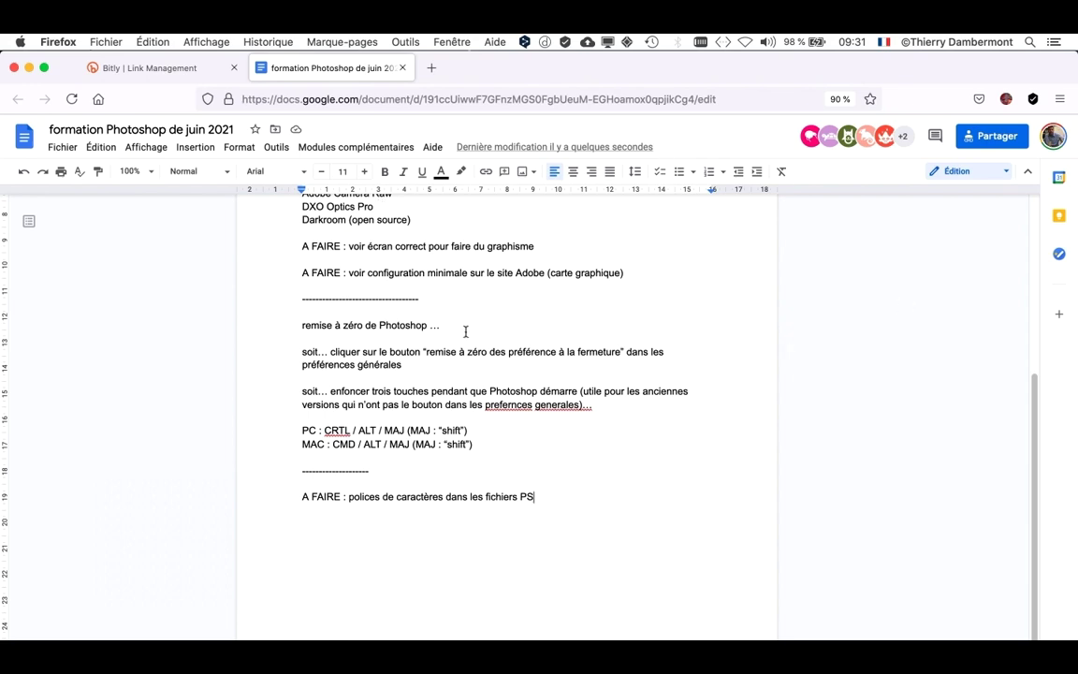
Switch to Photoshop and hide all other applications so only its welcome window shows over the desktop.
key(super+Tab)
click(330, 388)
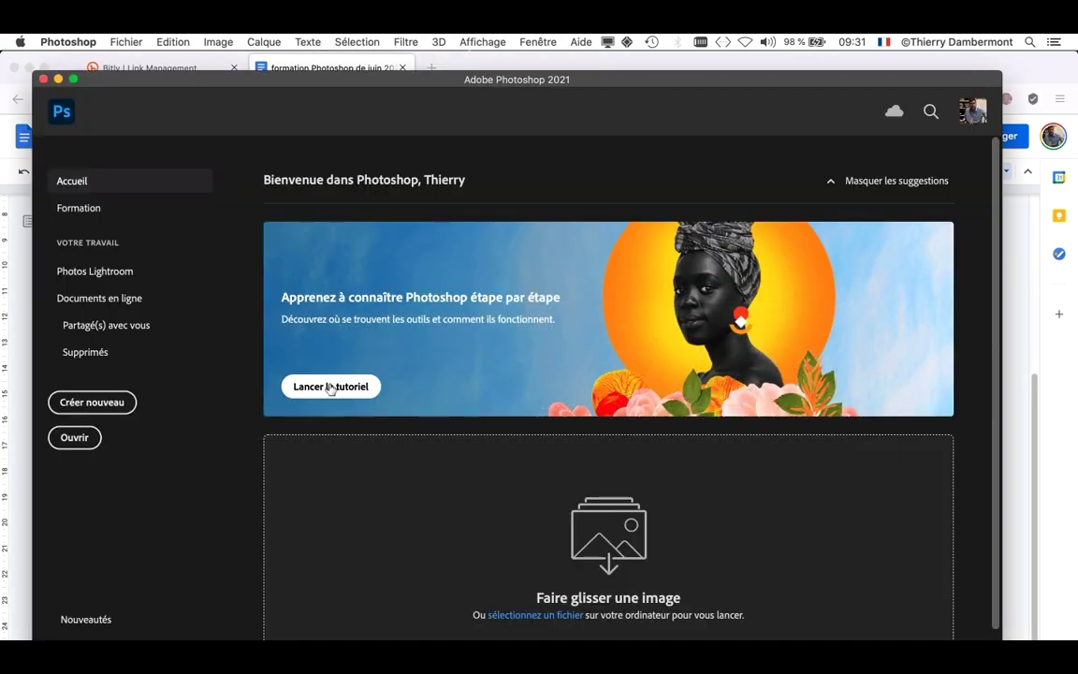
key(alt+super+h)
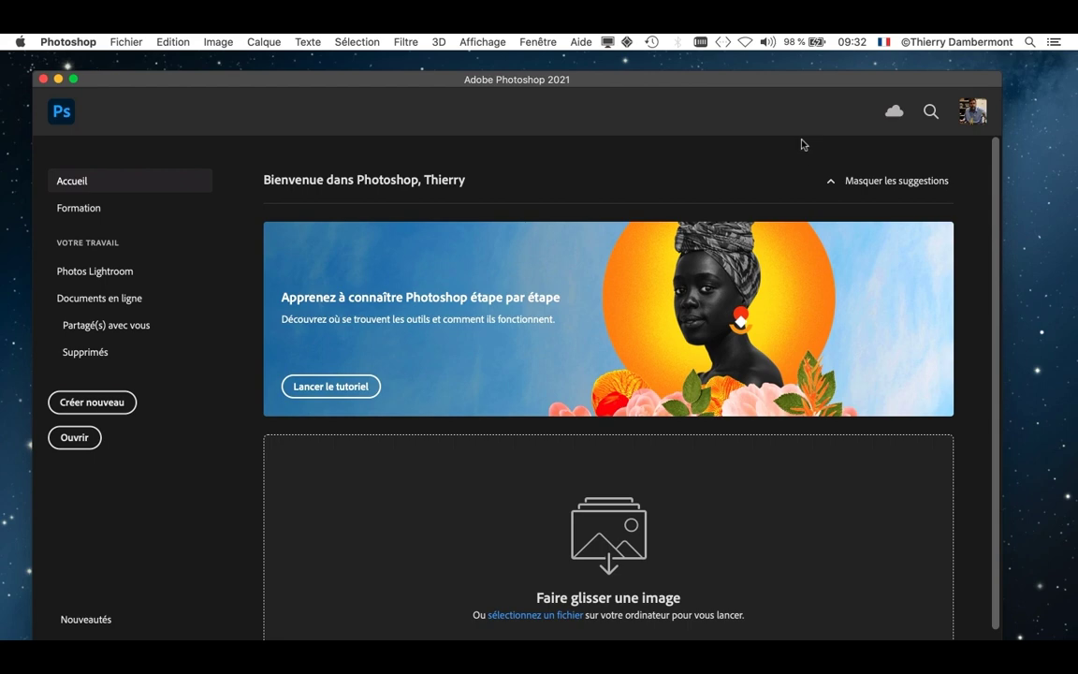
Turn off the application frame (Cadre de l'application) and move the floating welcome window away from the tools.
click(535, 41)
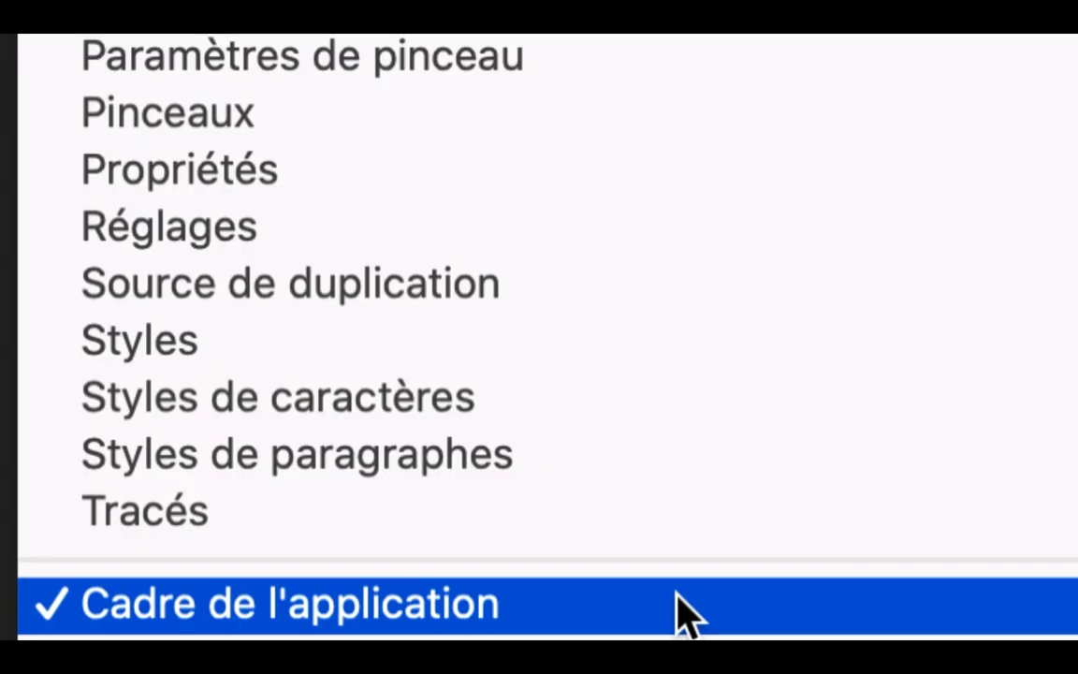
click(636, 602)
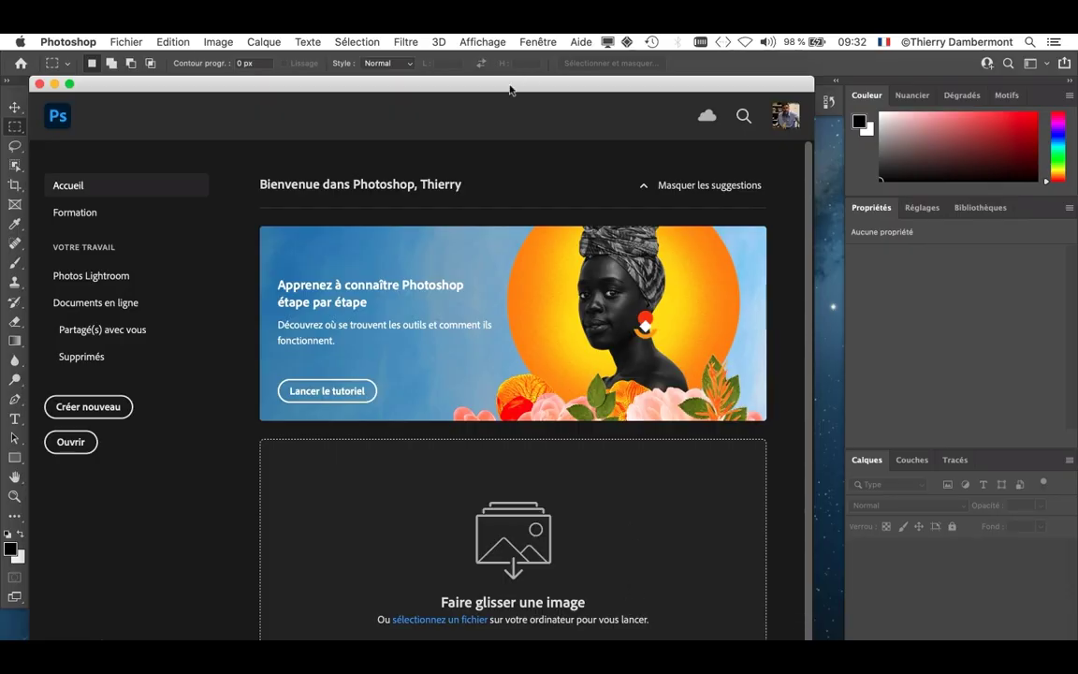
drag(509, 84, 579, 98)
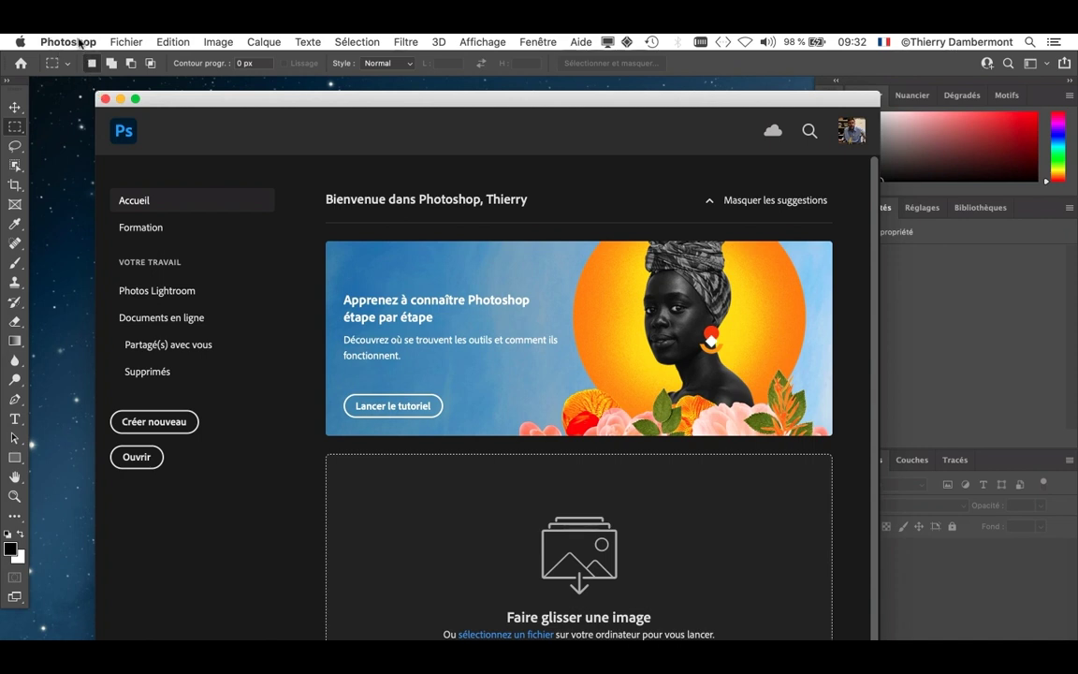
Close the welcome window and turn off Afficher automatiquement l'écran d'accueil in the General preferences.
click(105, 98)
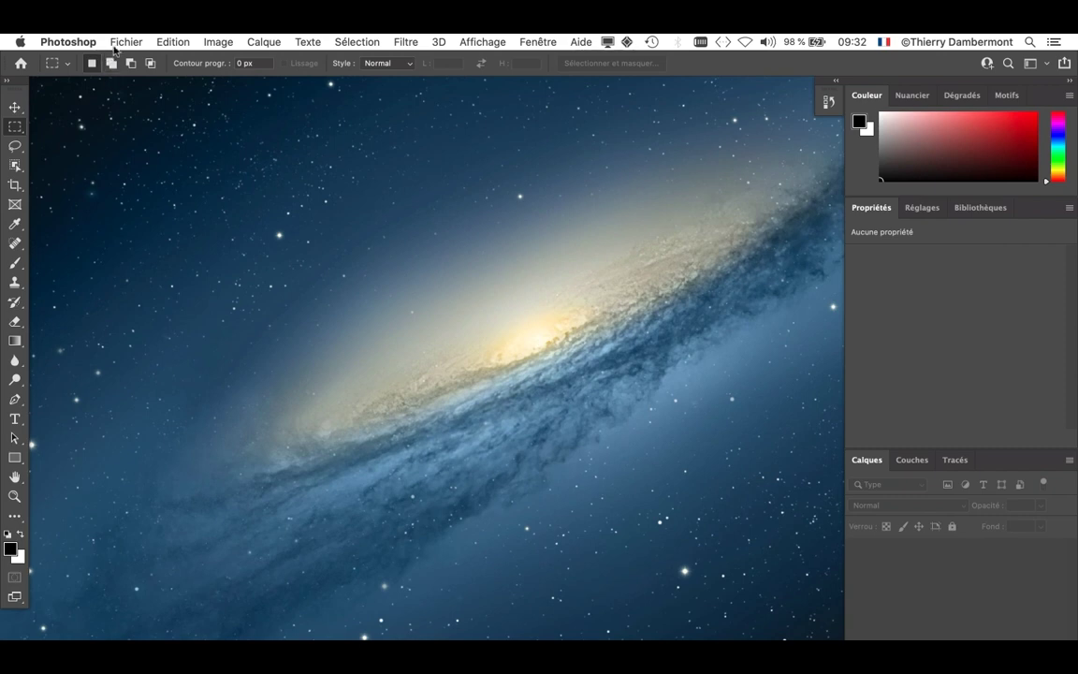
click(115, 42)
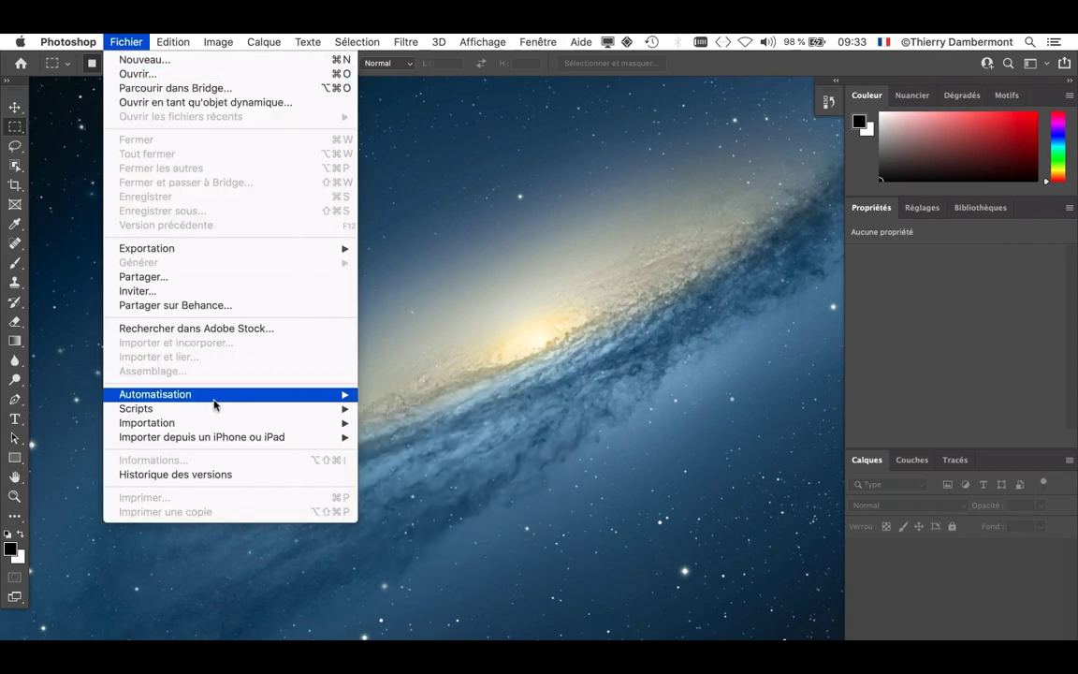
mouse_move(173, 42)
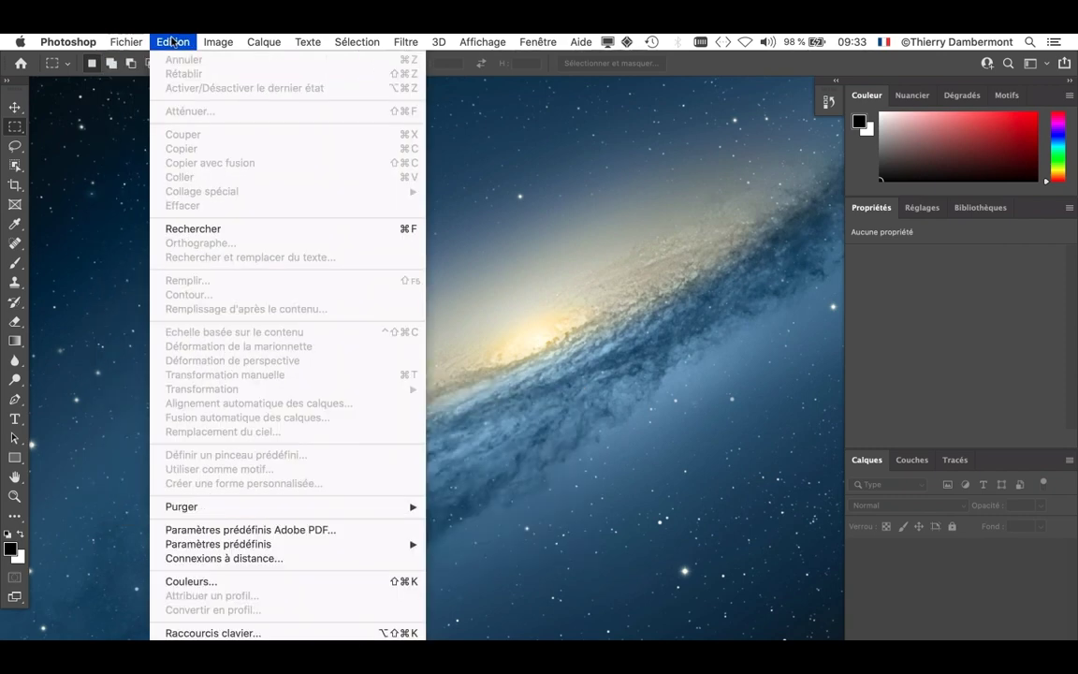
mouse_move(65, 41)
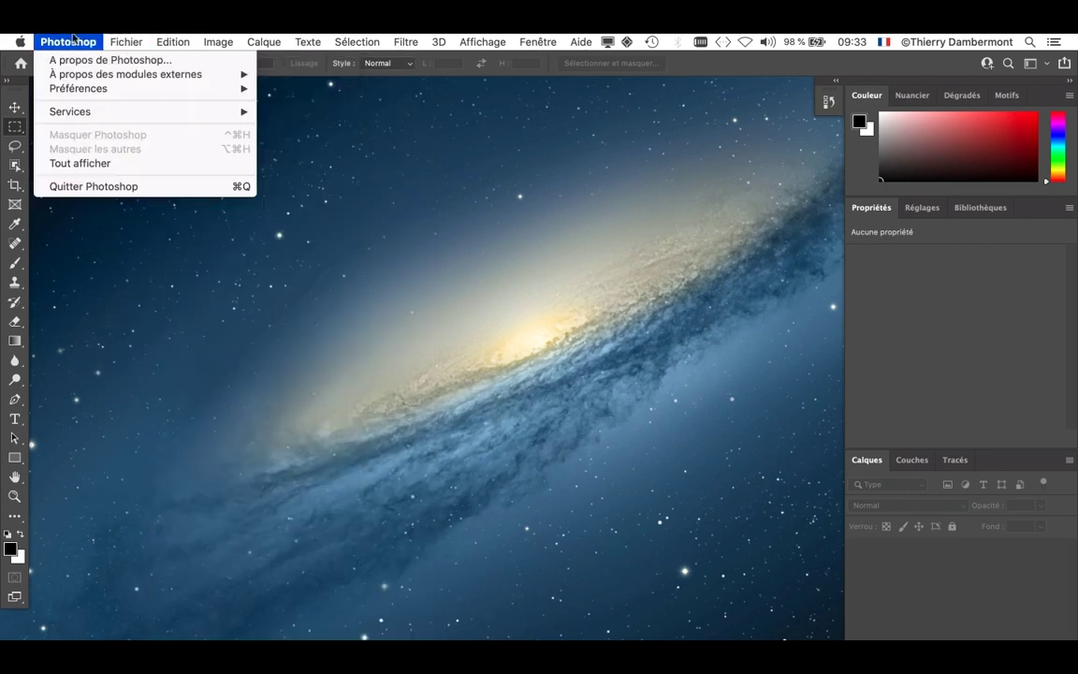
mouse_move(79, 87)
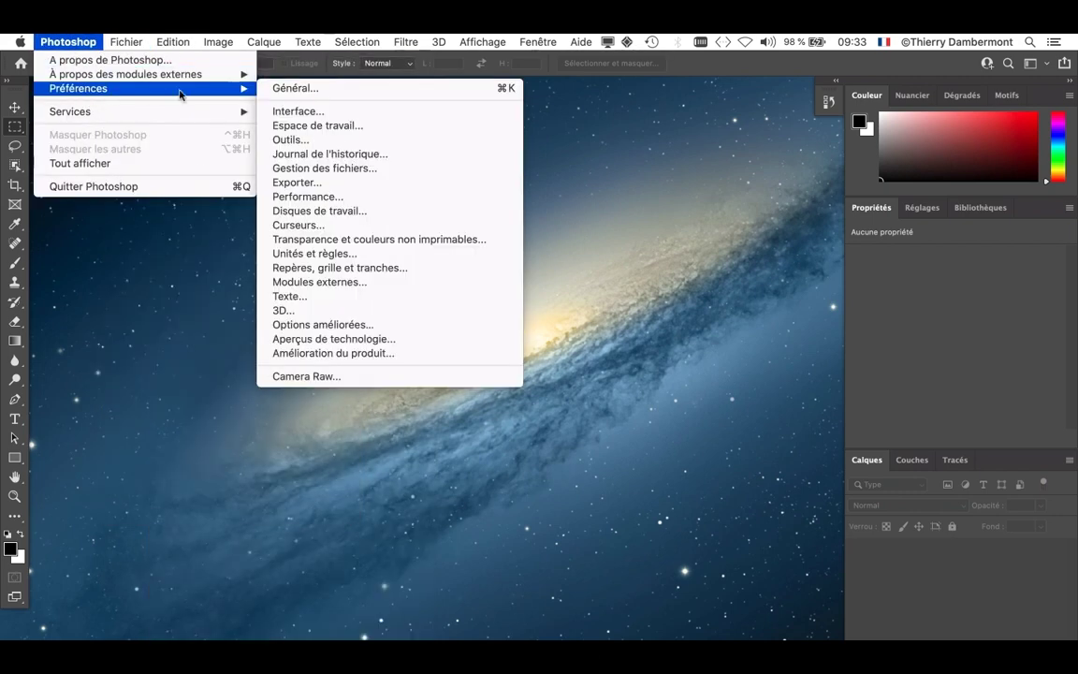
click(330, 92)
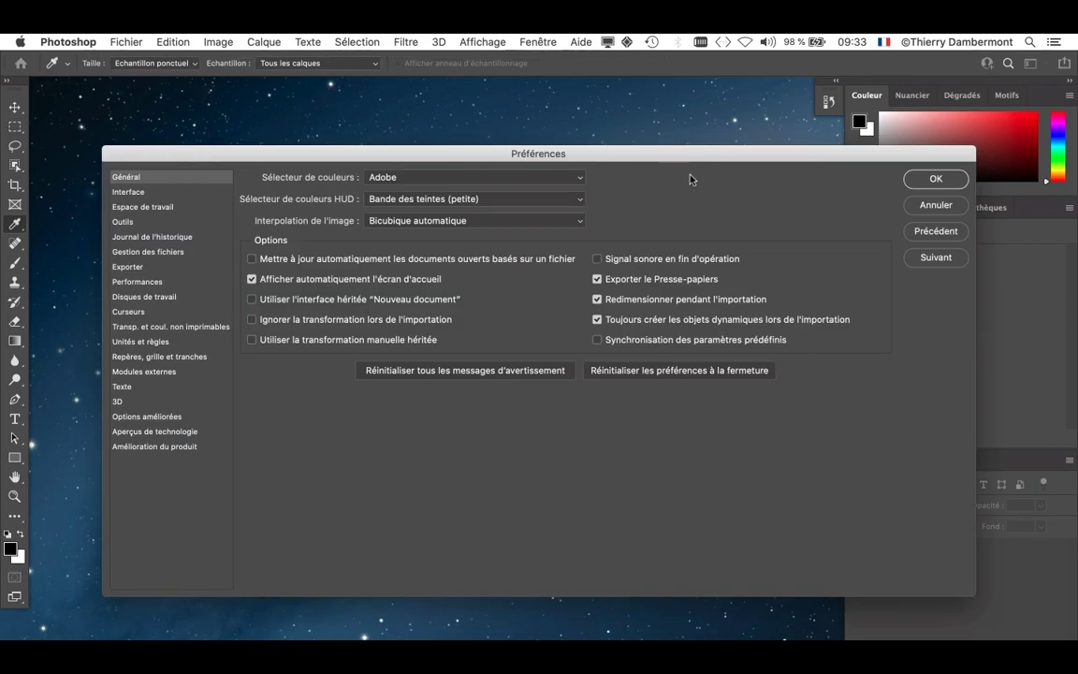
mouse_move(643, 159)
mouse_down()
mouse_move(634, 161)
mouse_move(636, 147)
mouse_move(628, 155)
mouse_up()
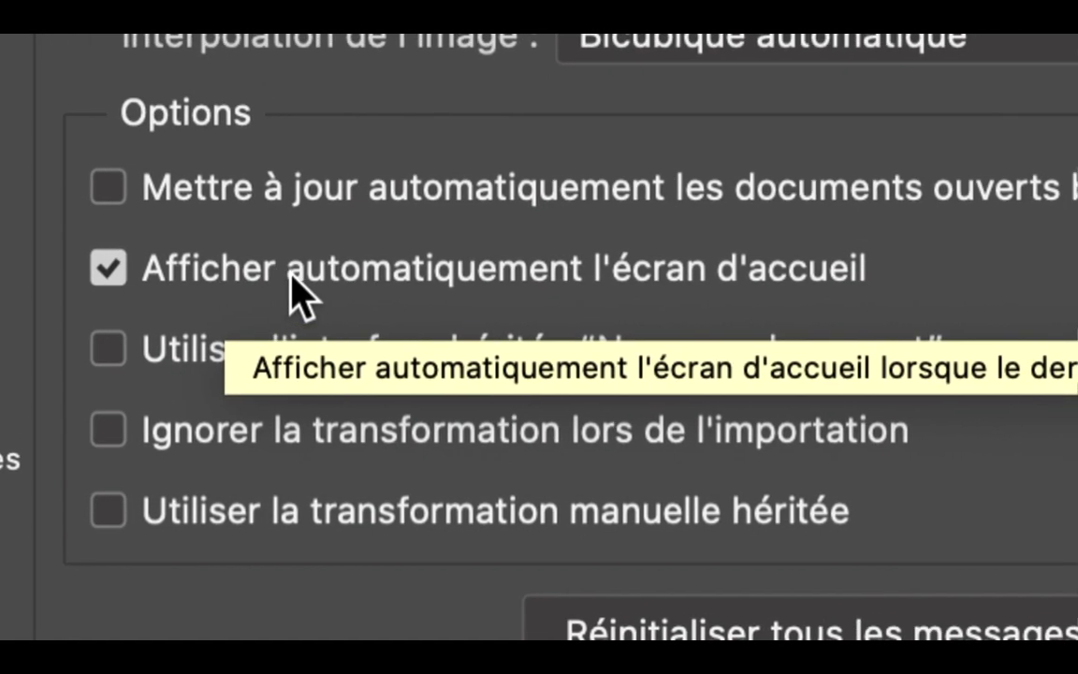
click(291, 275)
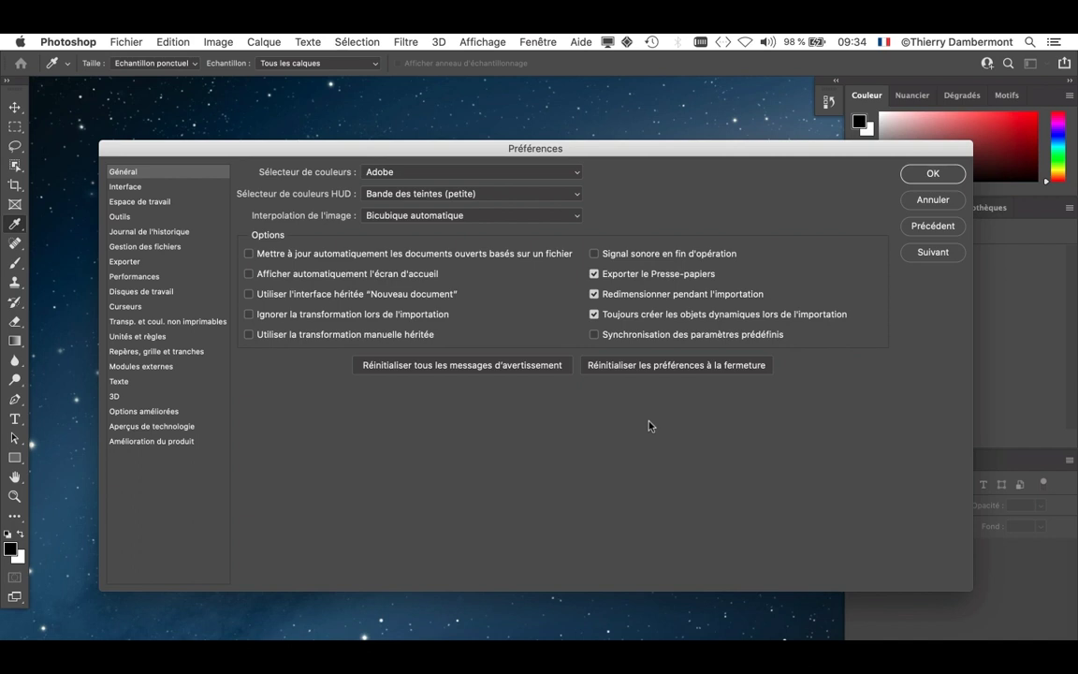
click(927, 172)
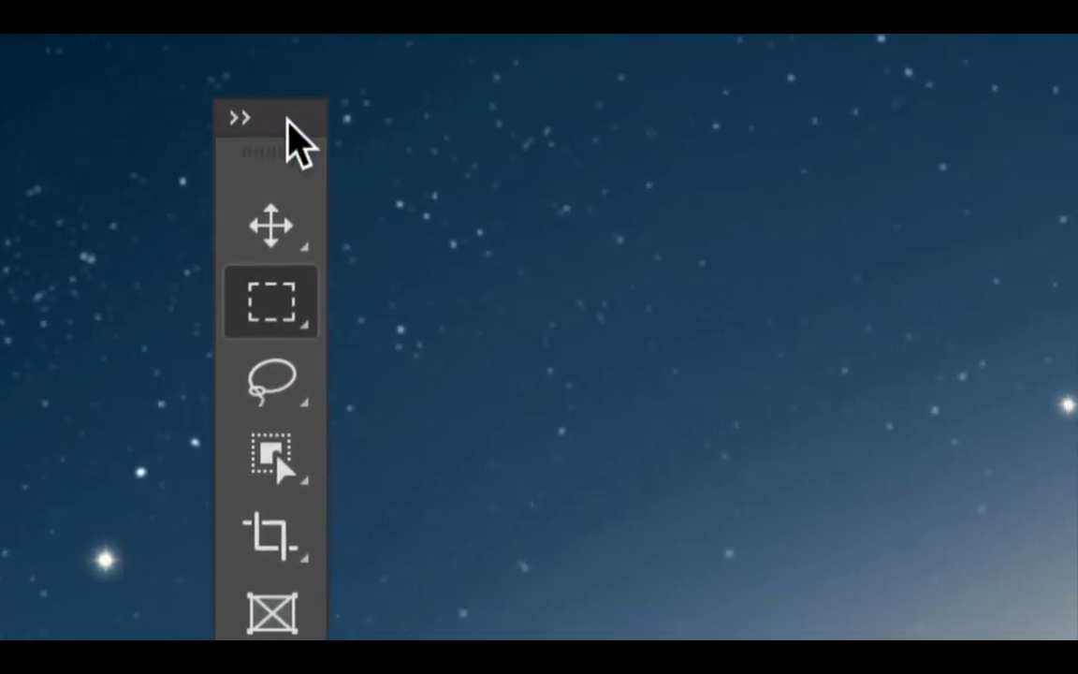
Undock the Tools panel, arrange it in two columns, and place it floating near the left edge of the screen.
mouse_move(290, 117)
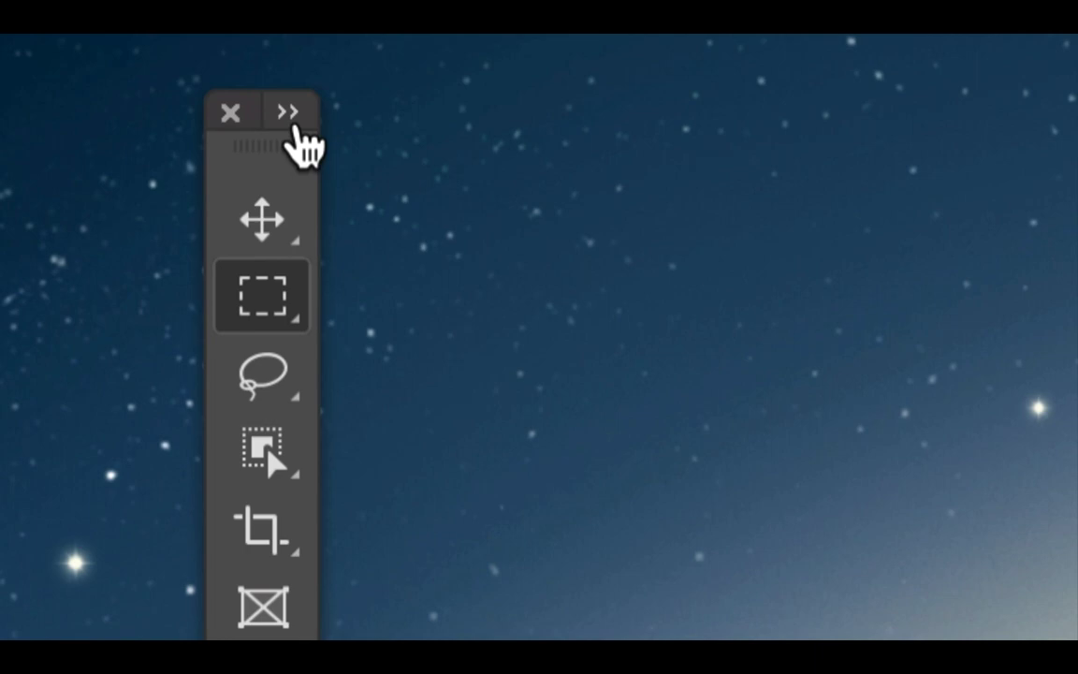
click(292, 125)
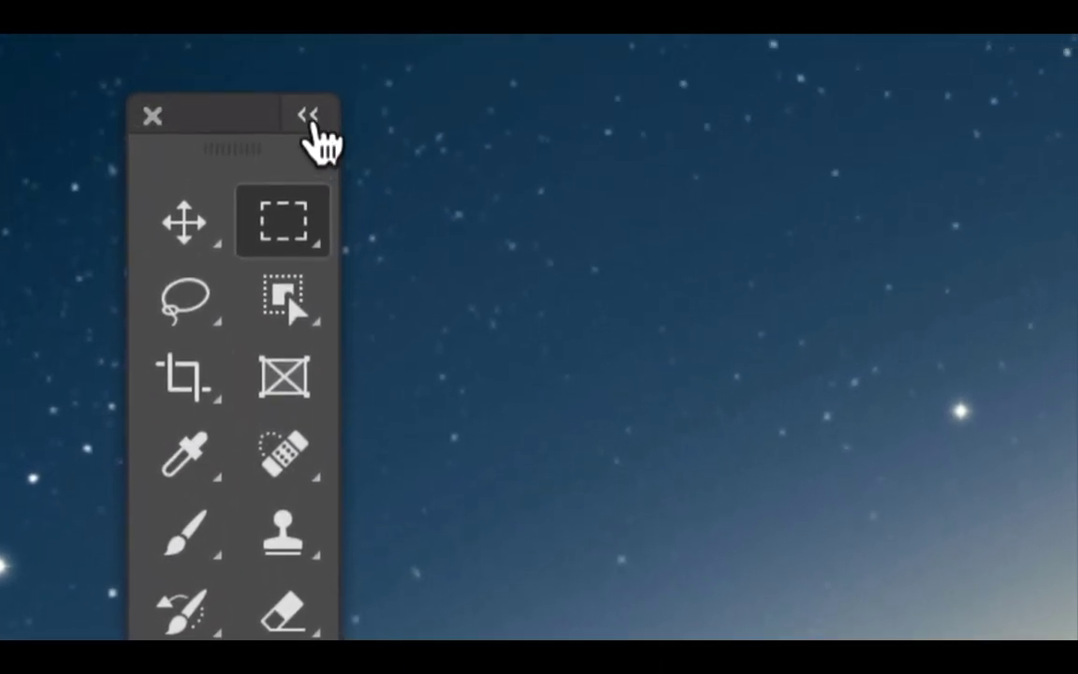
click(307, 116)
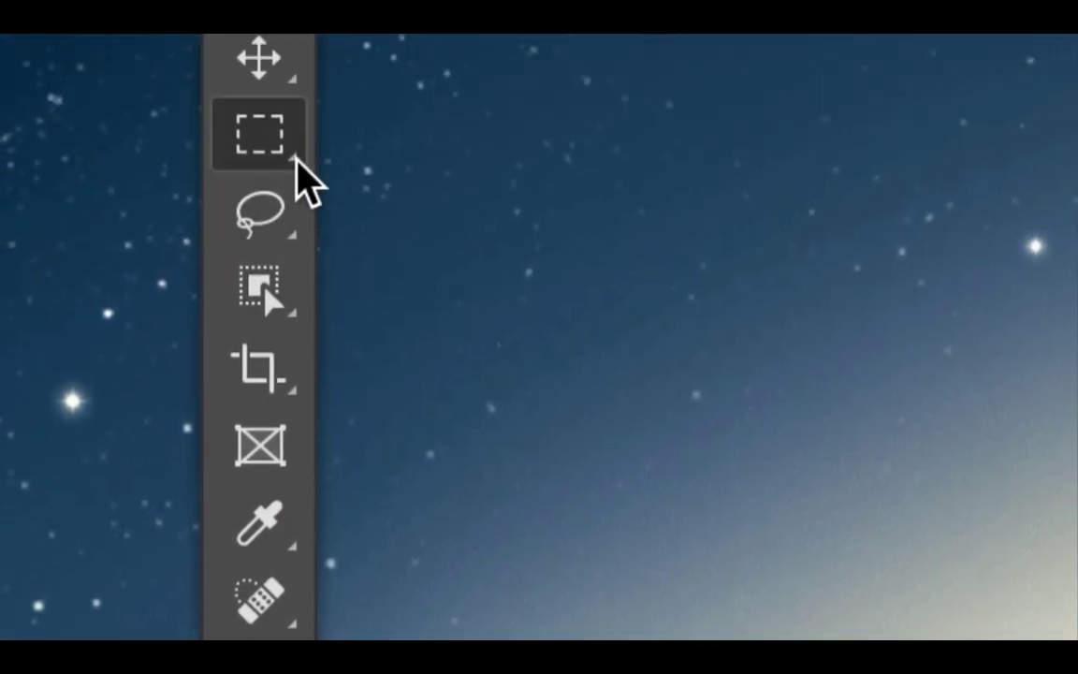
click(287, 116)
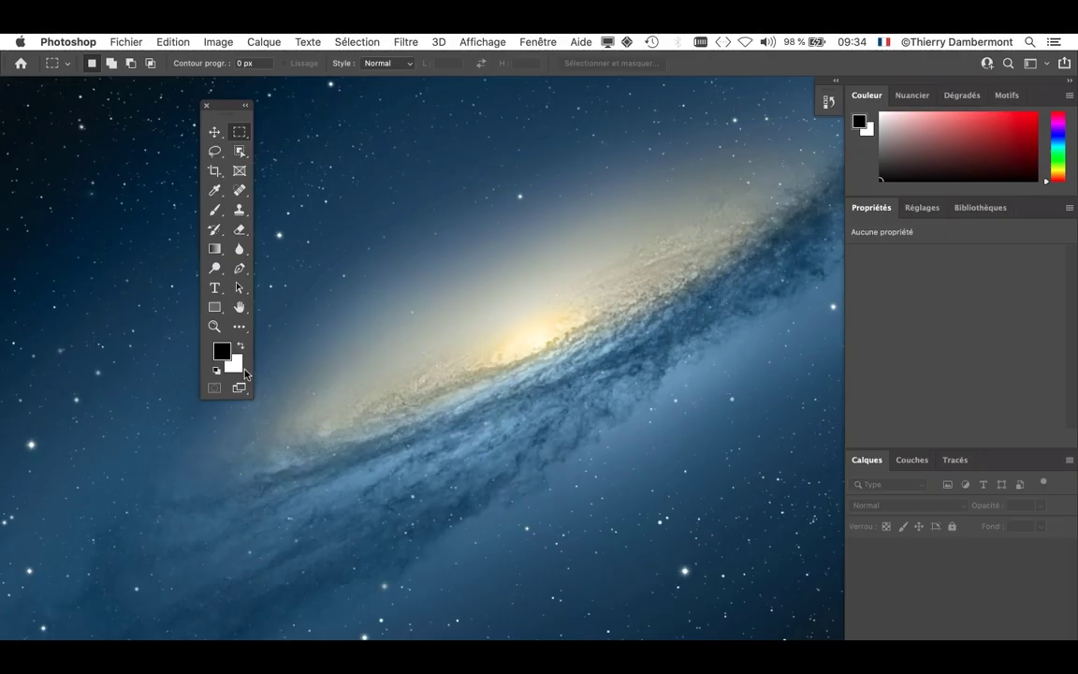
drag(229, 107, 55, 104)
Create a document from the default 16 x 12 cm, 118,11 ppcm preset and shift its window away from the Tools panel.
click(126, 41)
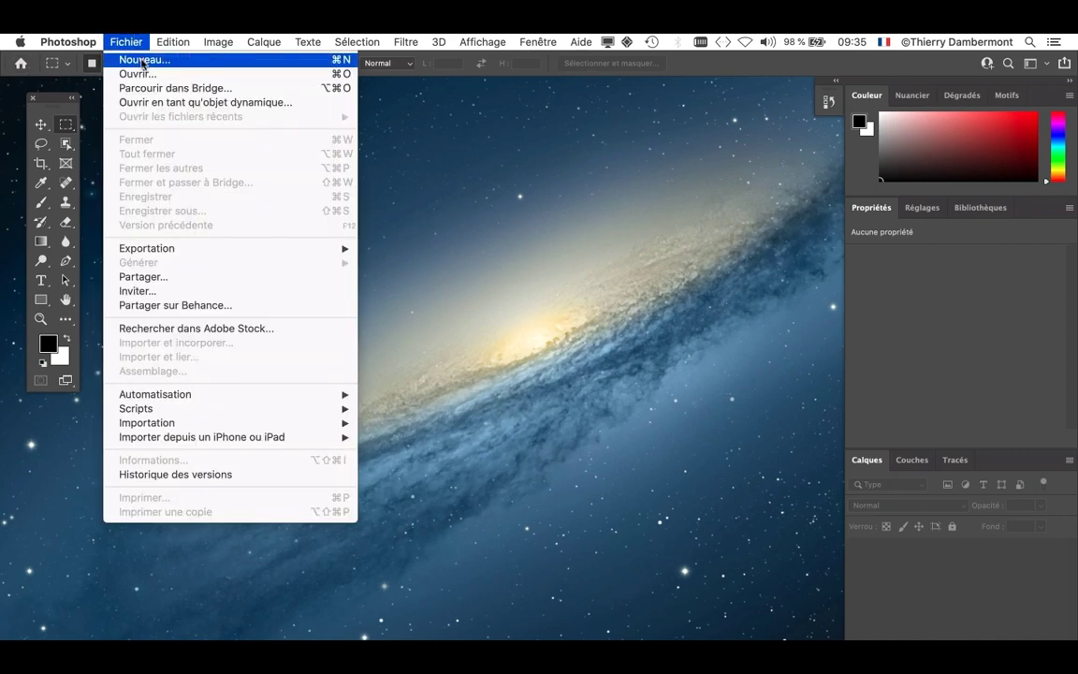
click(142, 60)
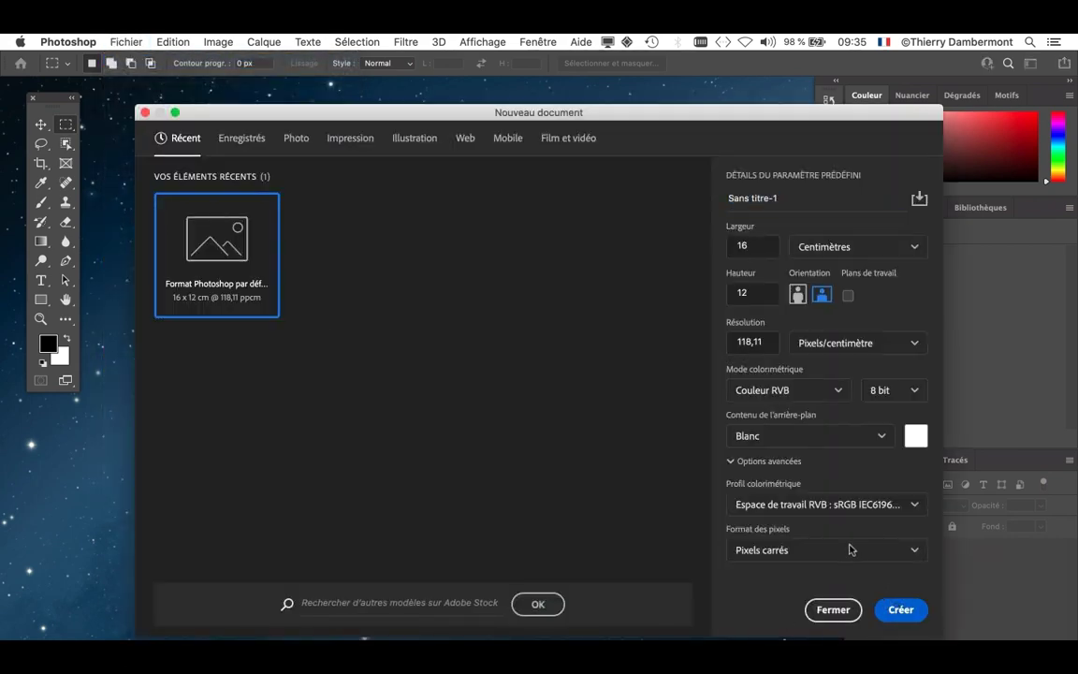
key(Return)
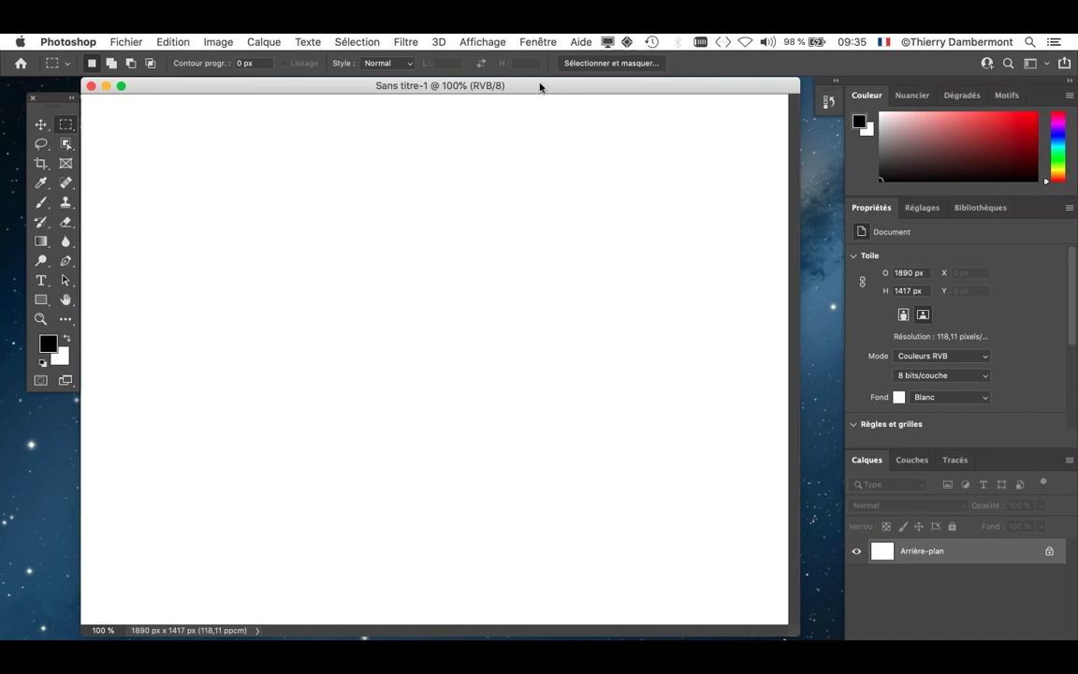
drag(539, 87, 560, 99)
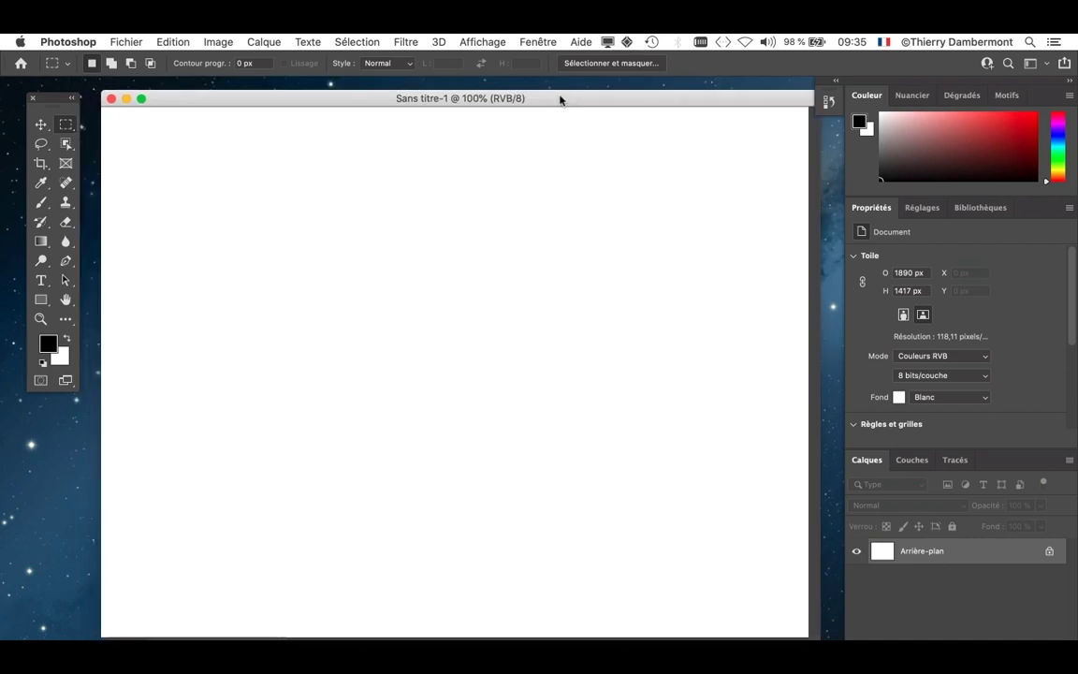
Toggle the Tools panel to one column and back to two, and close and redisplay the Outils panel.
click(71, 97)
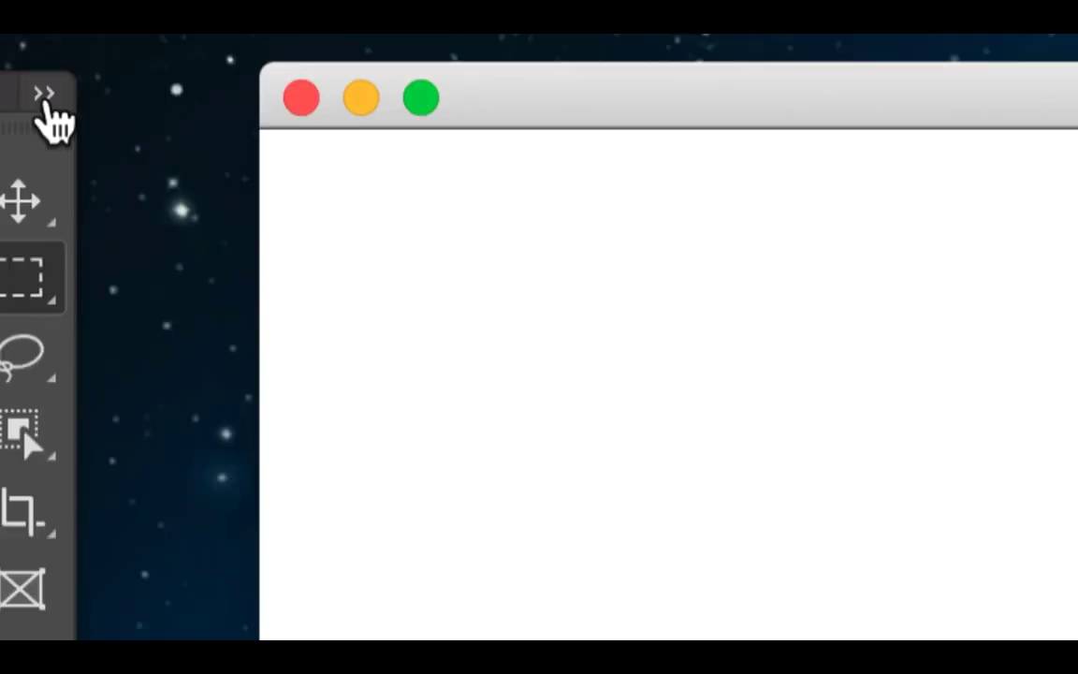
click(45, 100)
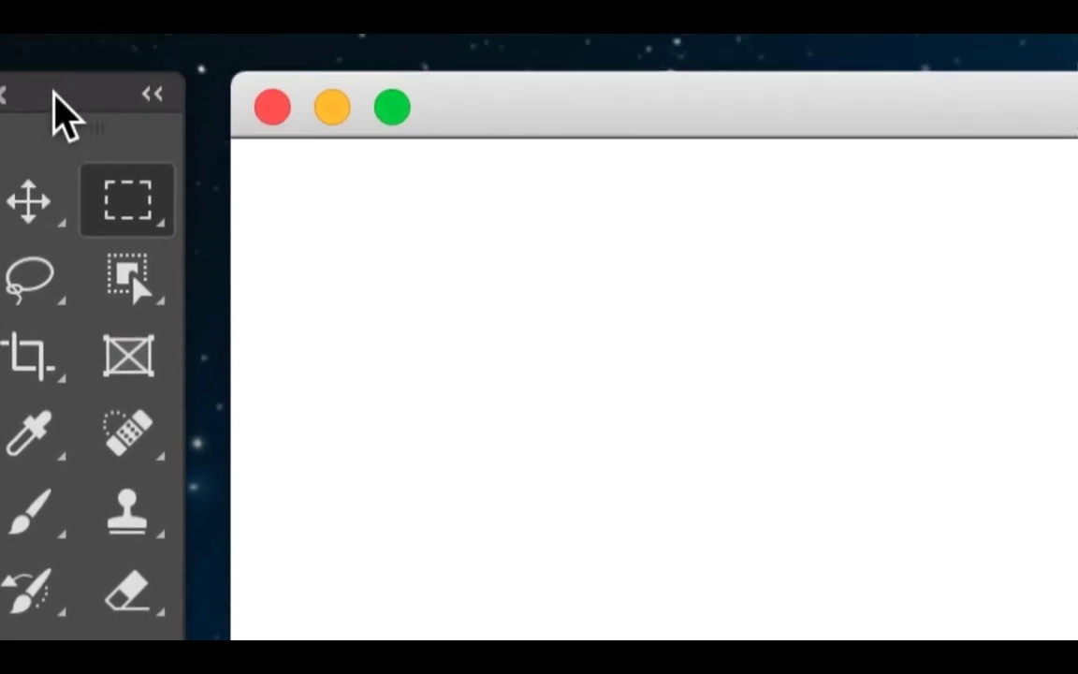
click(4, 95)
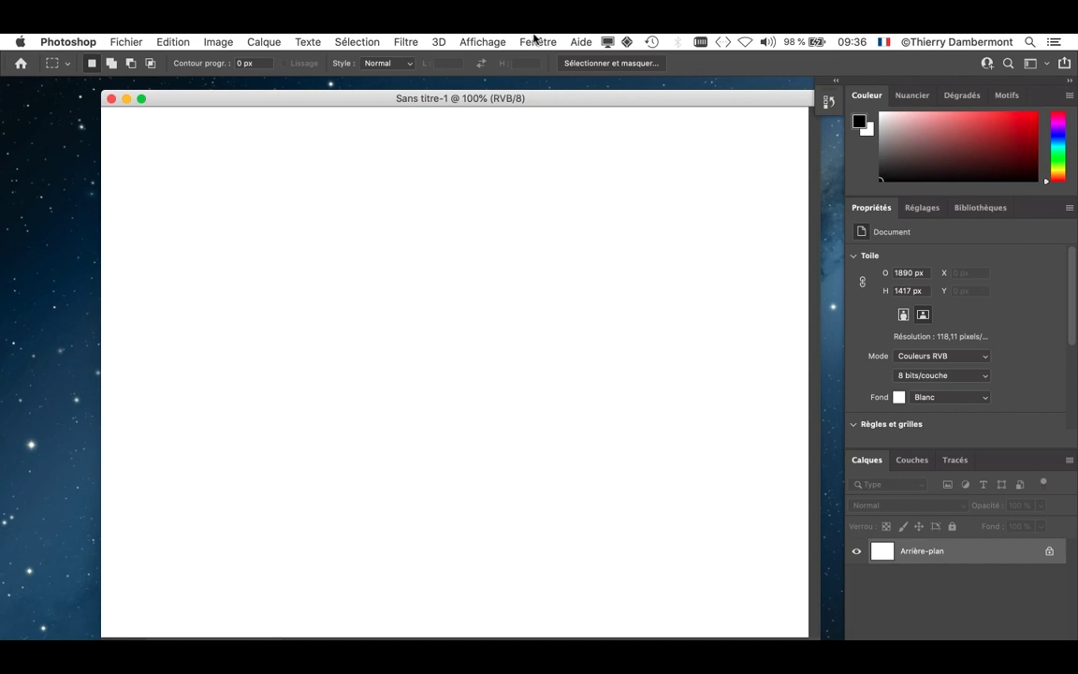
click(535, 41)
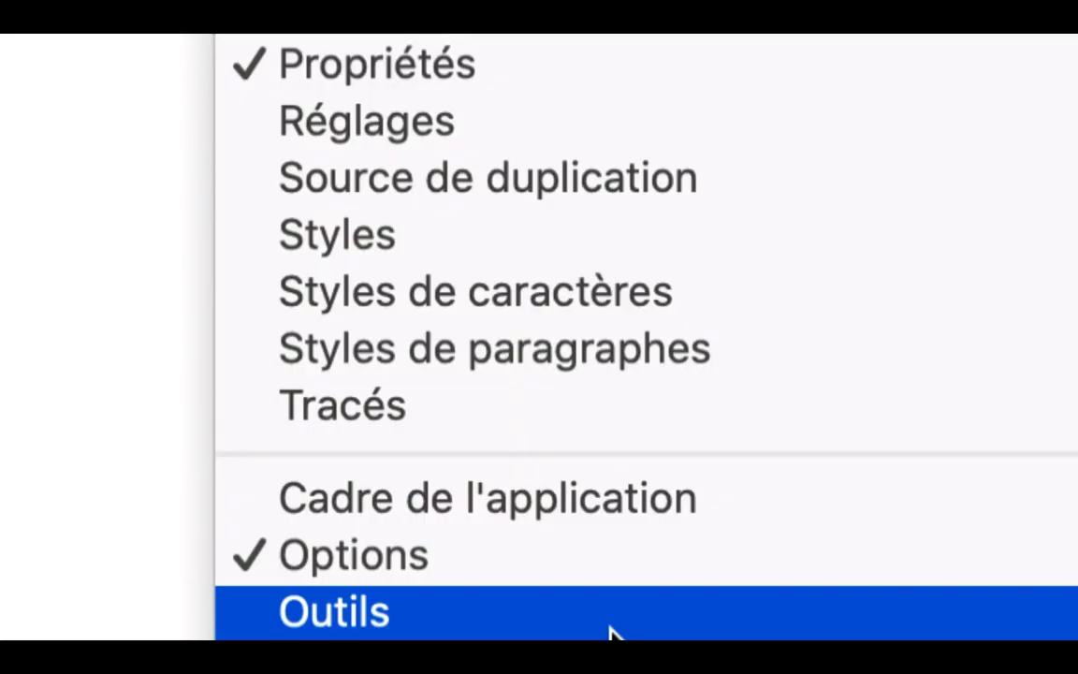
click(611, 633)
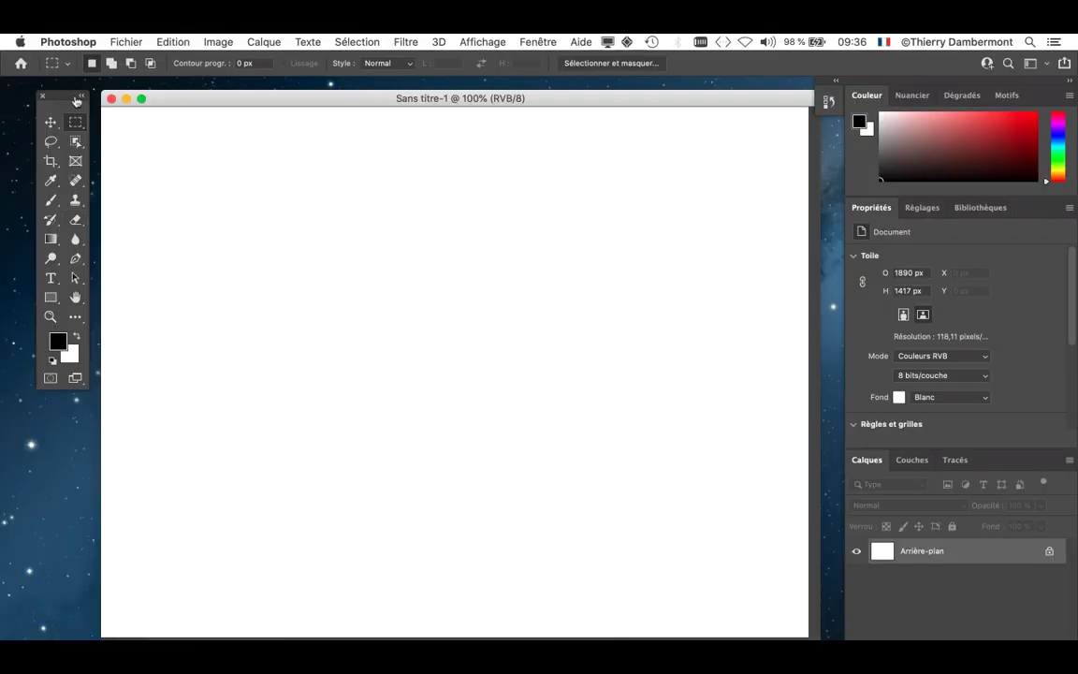
Reposition the floating Tools panel away from the document and move the document window slightly closer to it.
drag(61, 97, 48, 107)
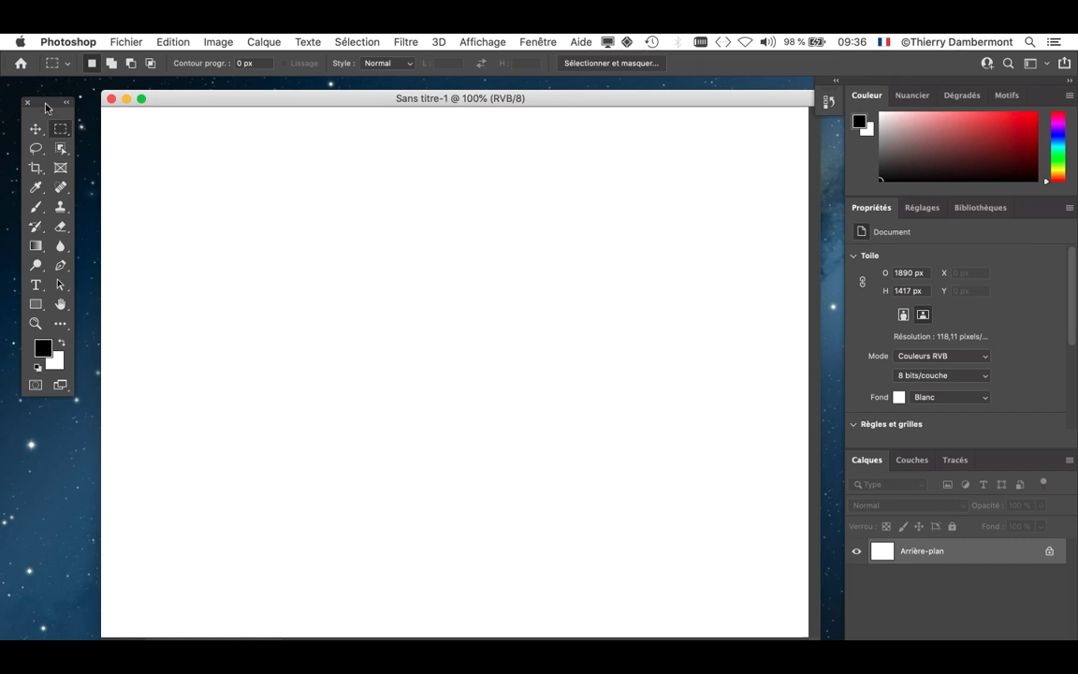
mouse_move(44, 107)
mouse_down()
mouse_move(56, 101)
mouse_move(47, 105)
mouse_up()
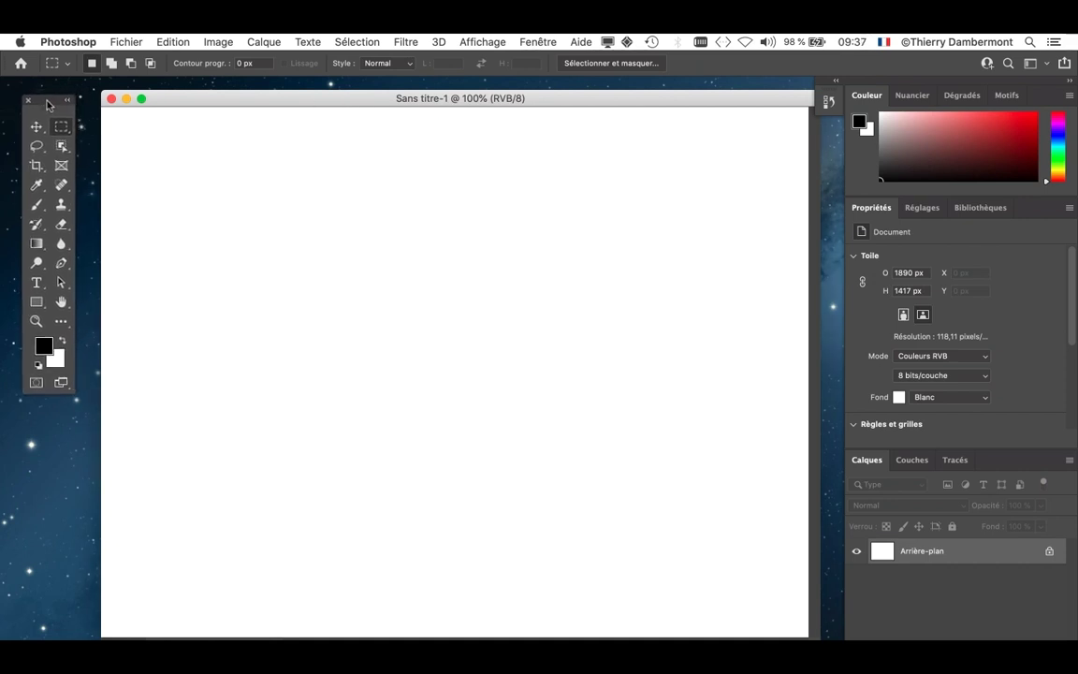
drag(601, 105, 588, 105)
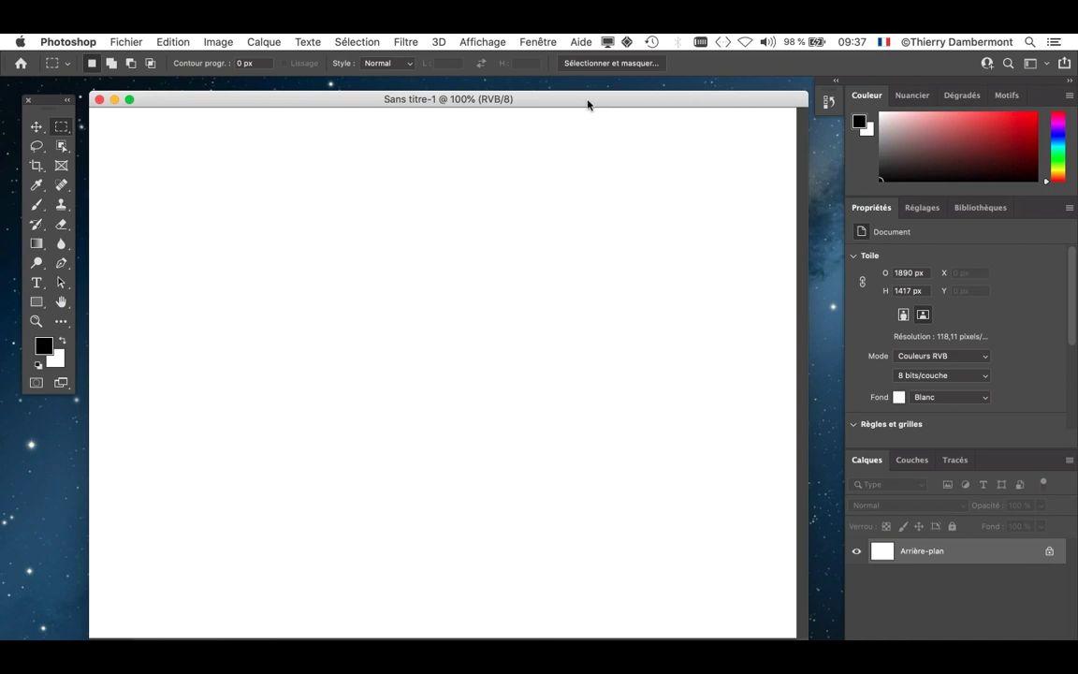
Try the different colour themes in the Interface preferences and apply the lightest one.
click(69, 41)
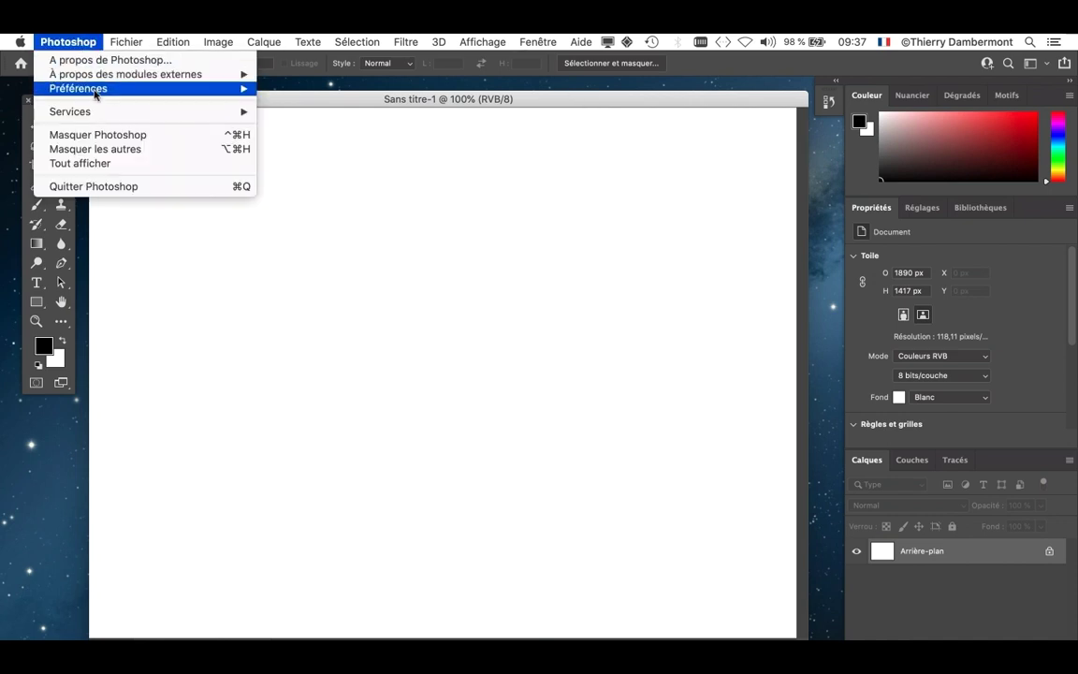
mouse_move(94, 94)
click(375, 111)
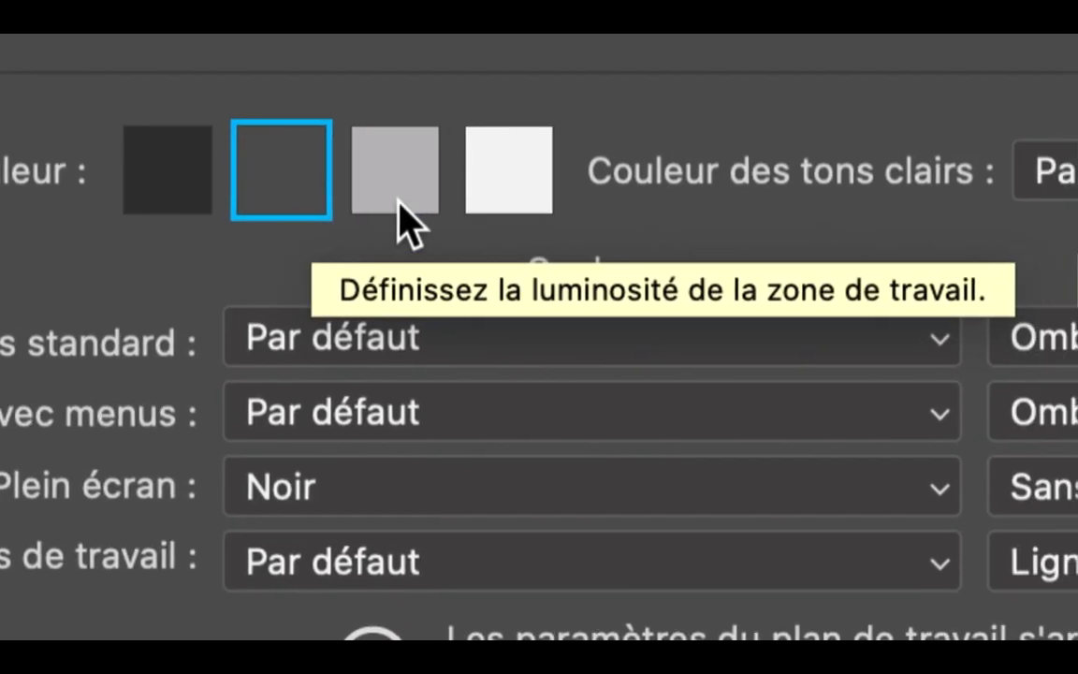
click(400, 203)
click(484, 208)
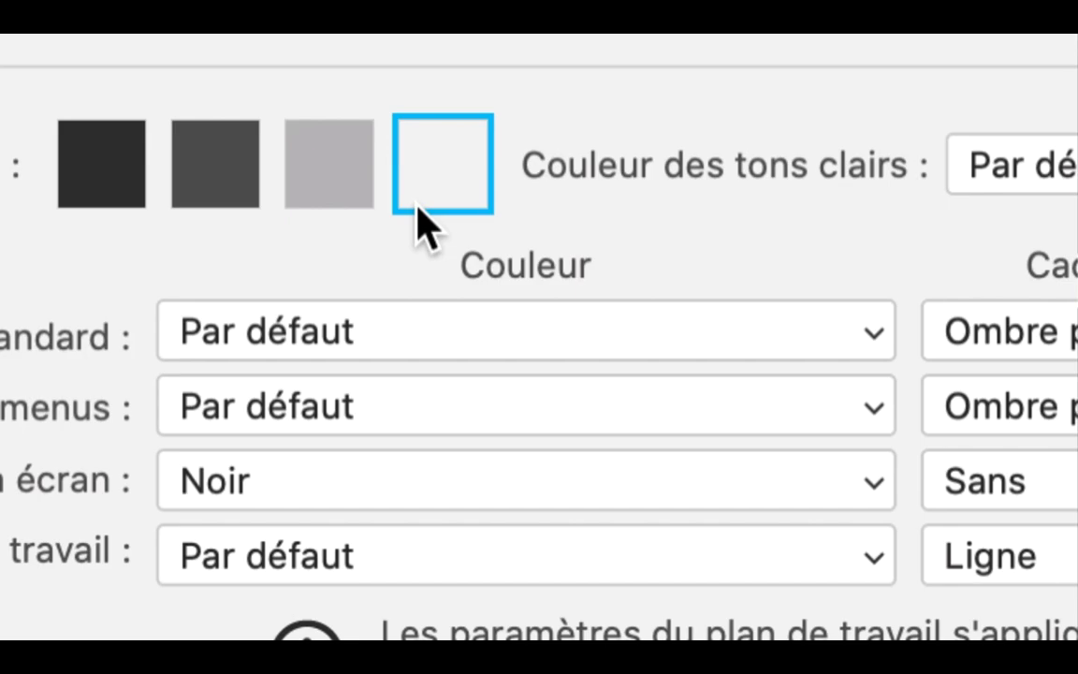
click(132, 188)
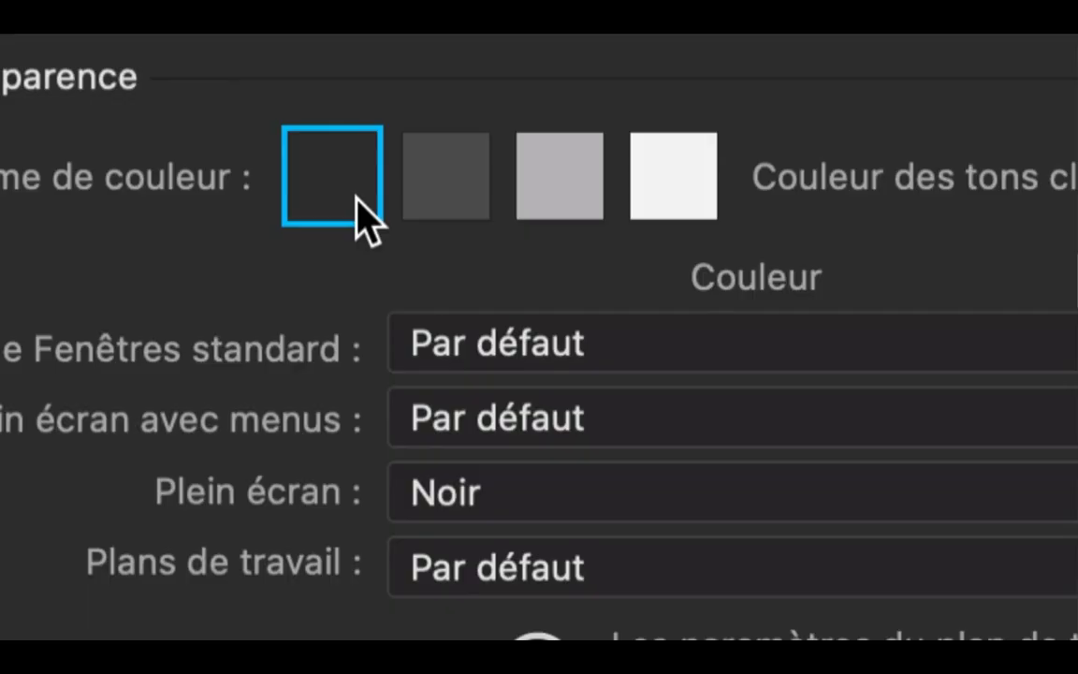
click(547, 211)
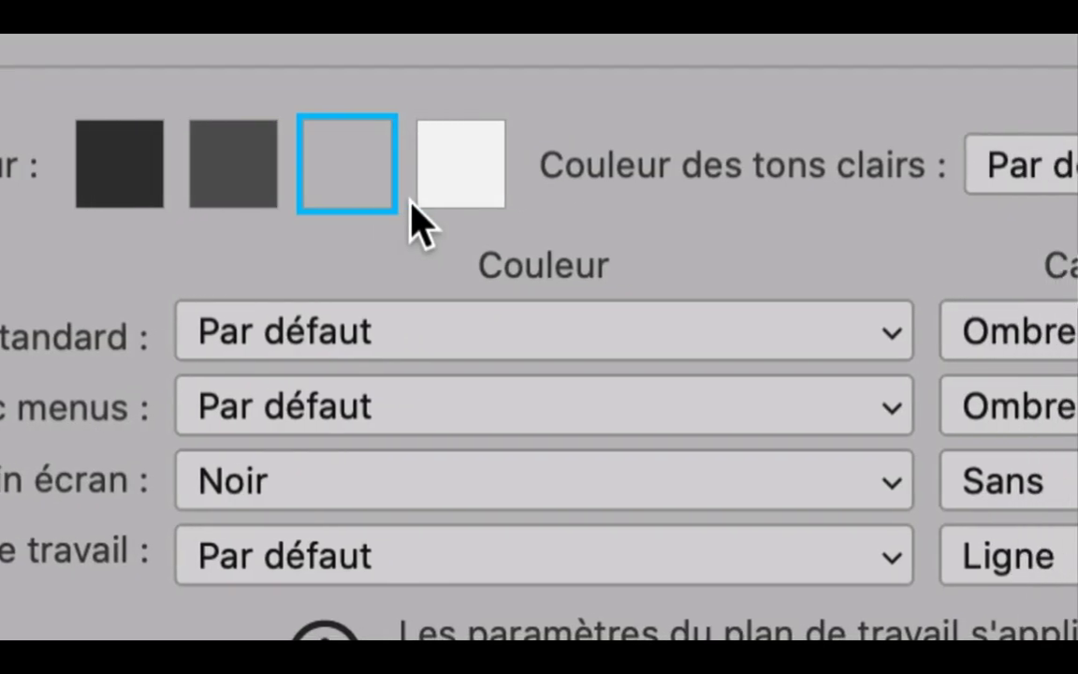
click(426, 201)
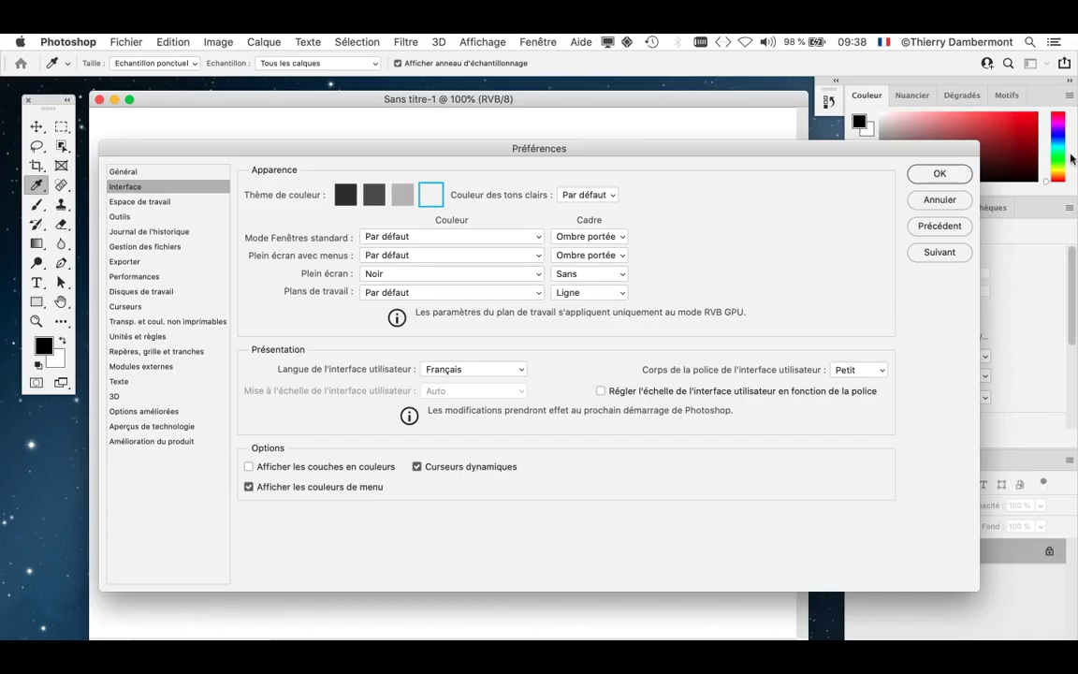
click(927, 174)
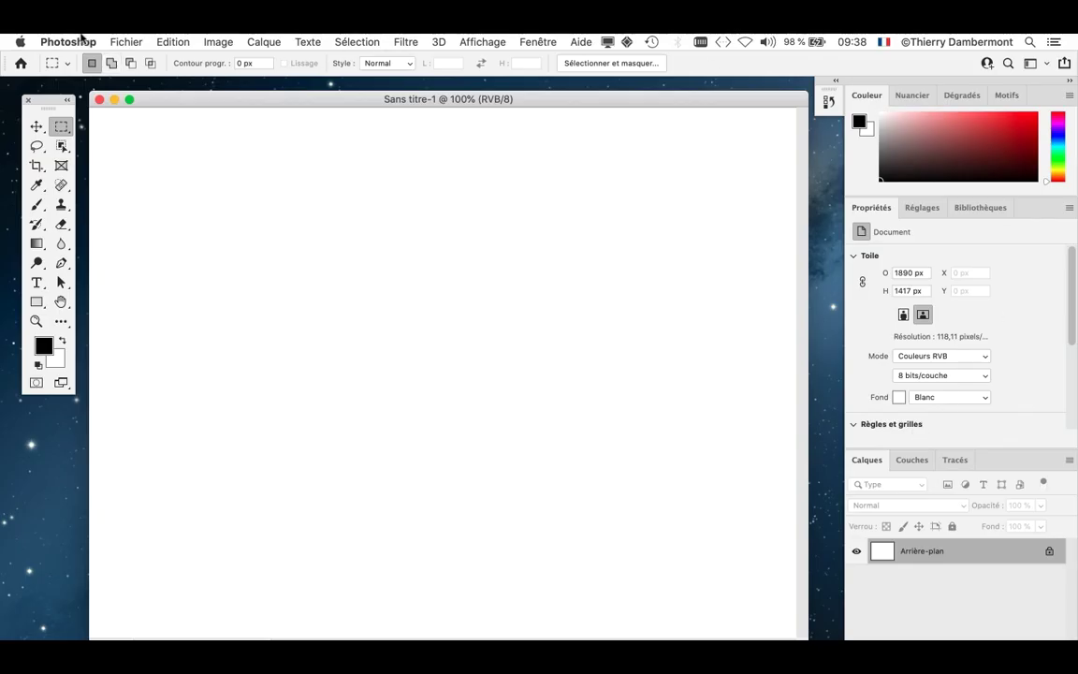
Set the interface colour theme to the second-darkest grey in the Interface preferences and apply it.
click(82, 39)
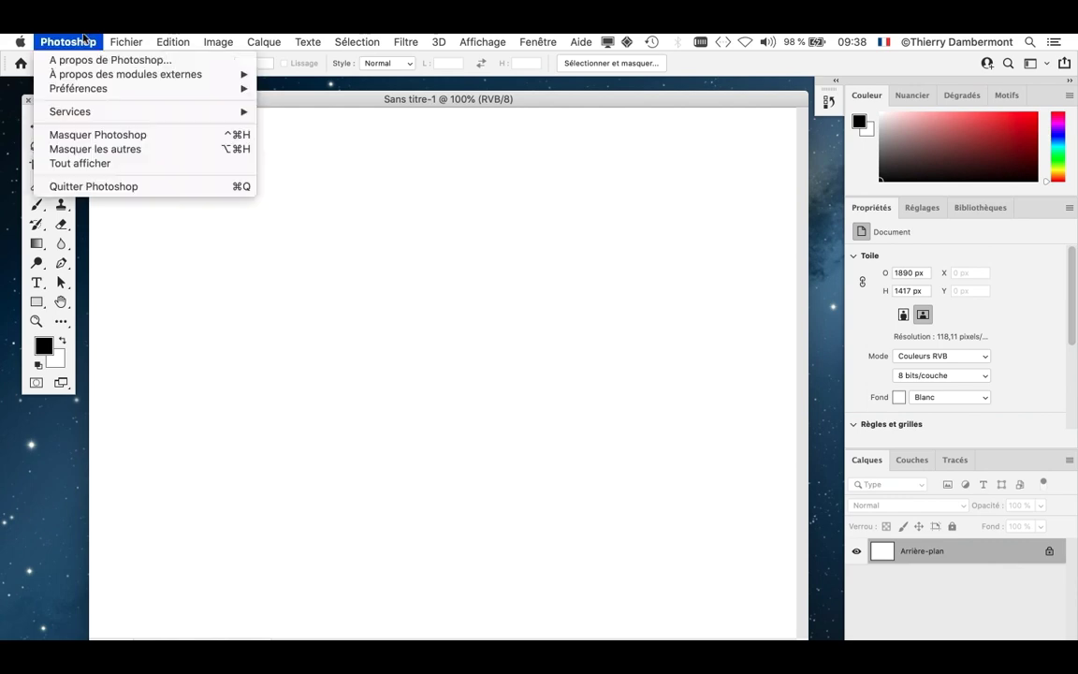
mouse_move(206, 87)
click(340, 114)
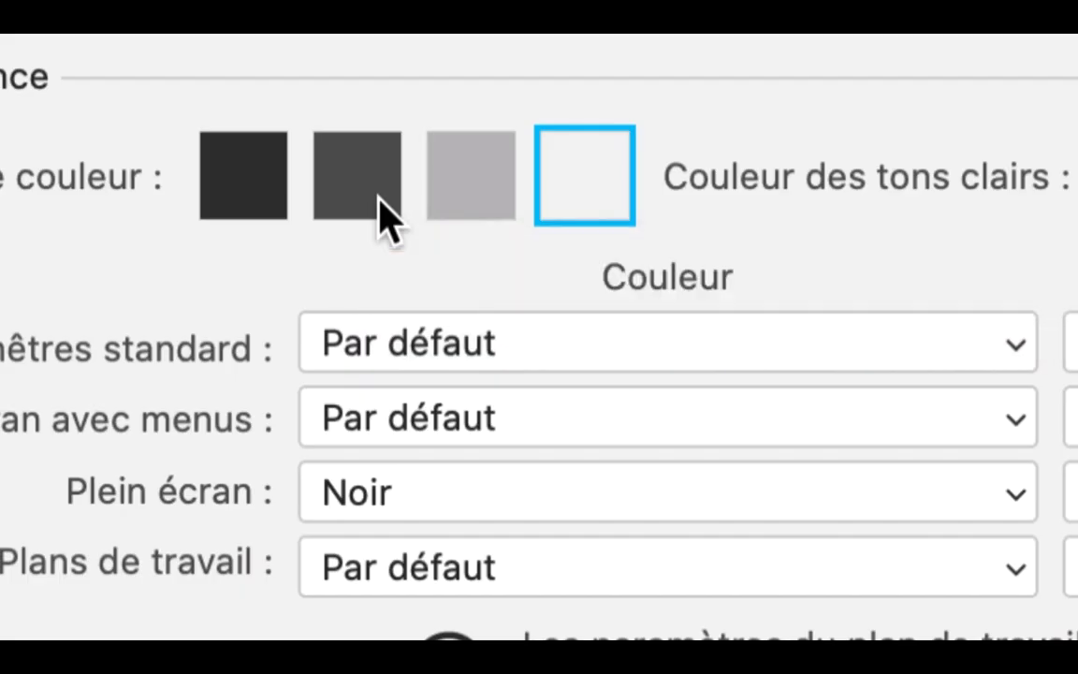
click(380, 202)
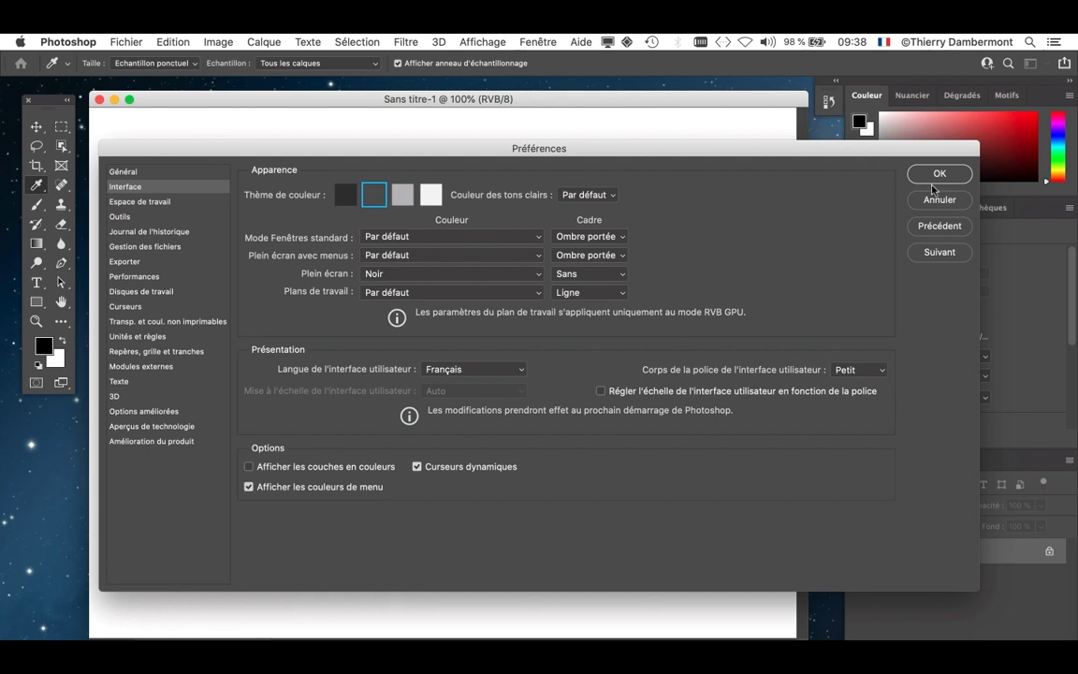
click(938, 177)
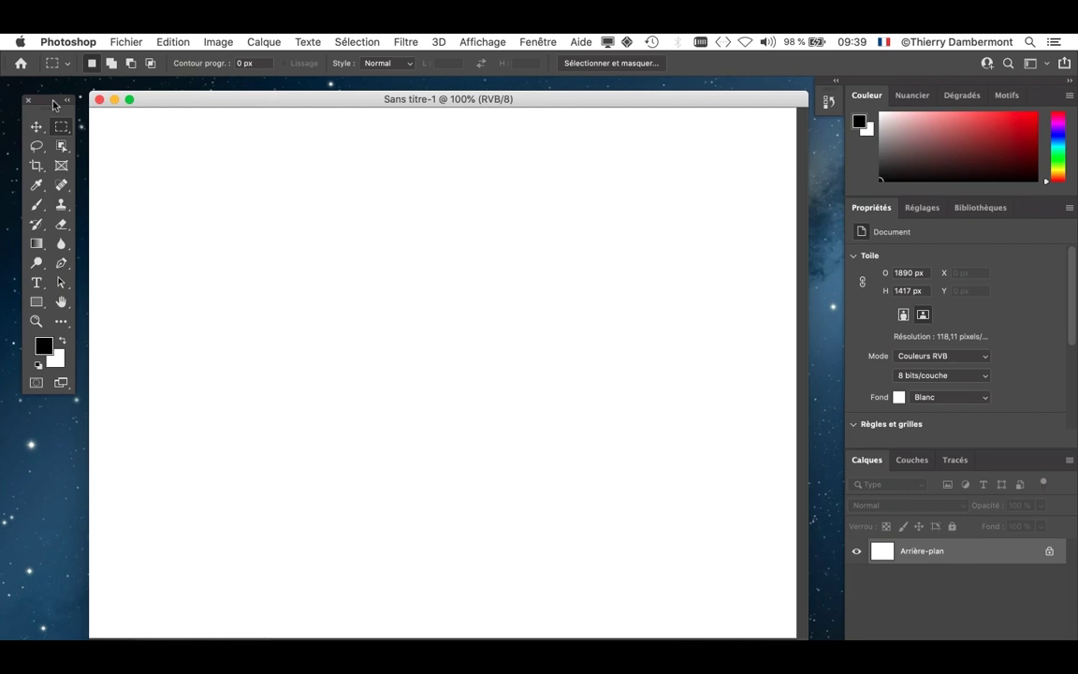
Reposition the document window slightly closer to the Tools panel and the options bar.
mouse_move(245, 98)
mouse_down()
mouse_move(848, 226)
mouse_move(110, 201)
mouse_move(641, 126)
mouse_move(231, 138)
mouse_move(258, 110)
mouse_up()
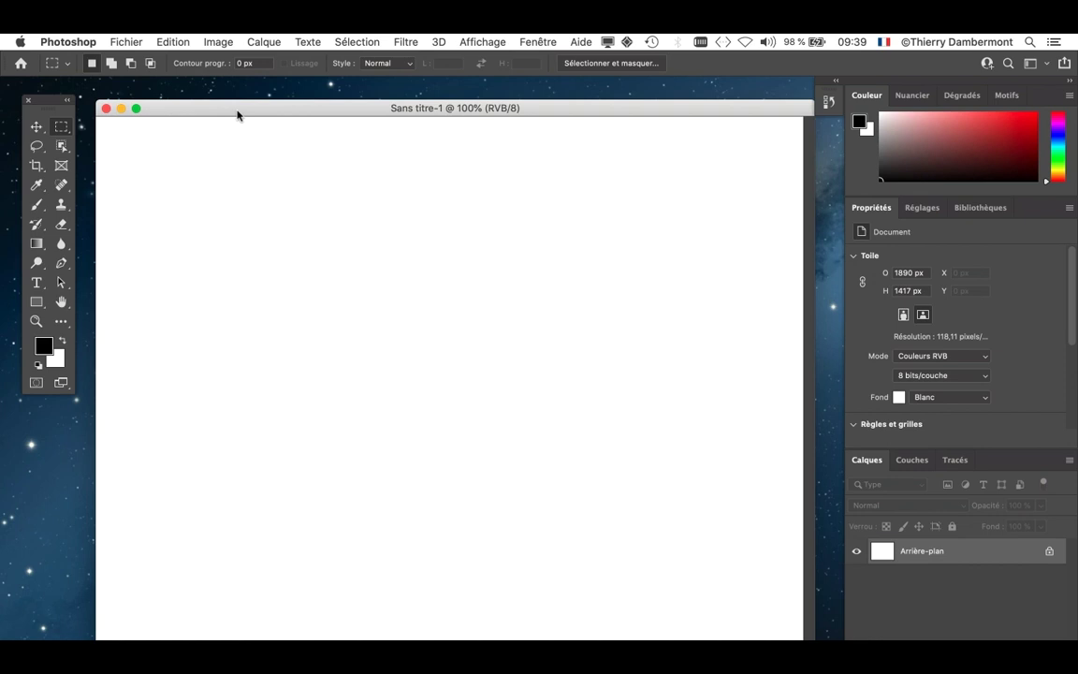
drag(237, 114, 227, 100)
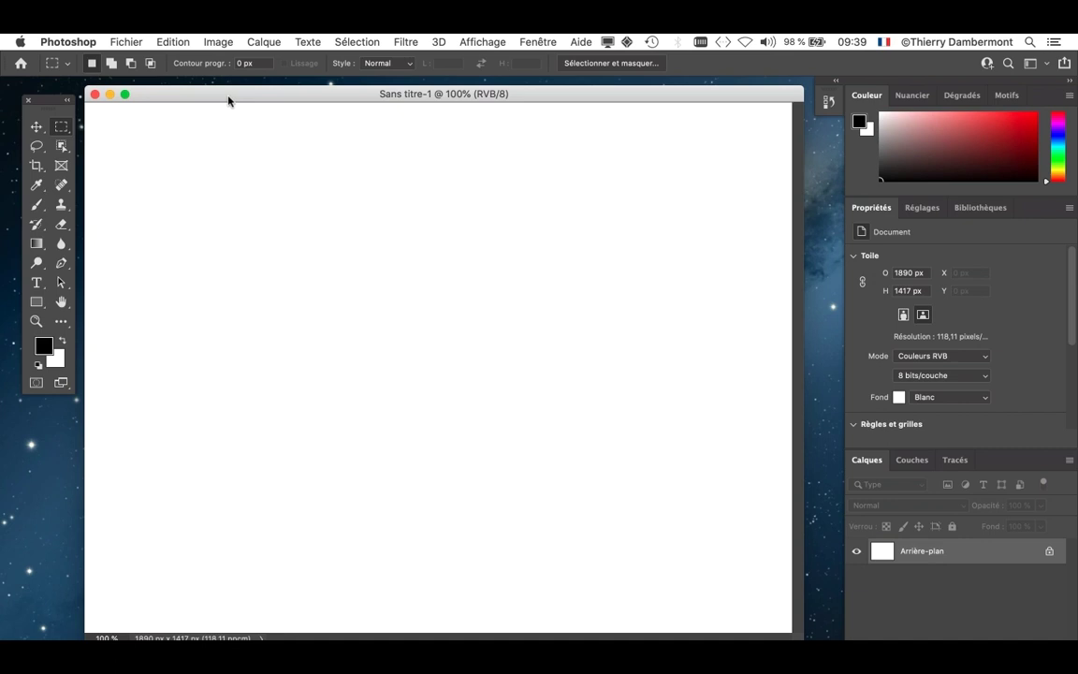
Hide and redisplay the Tools panel, options bar and all other panels together three times.
key(Tab)
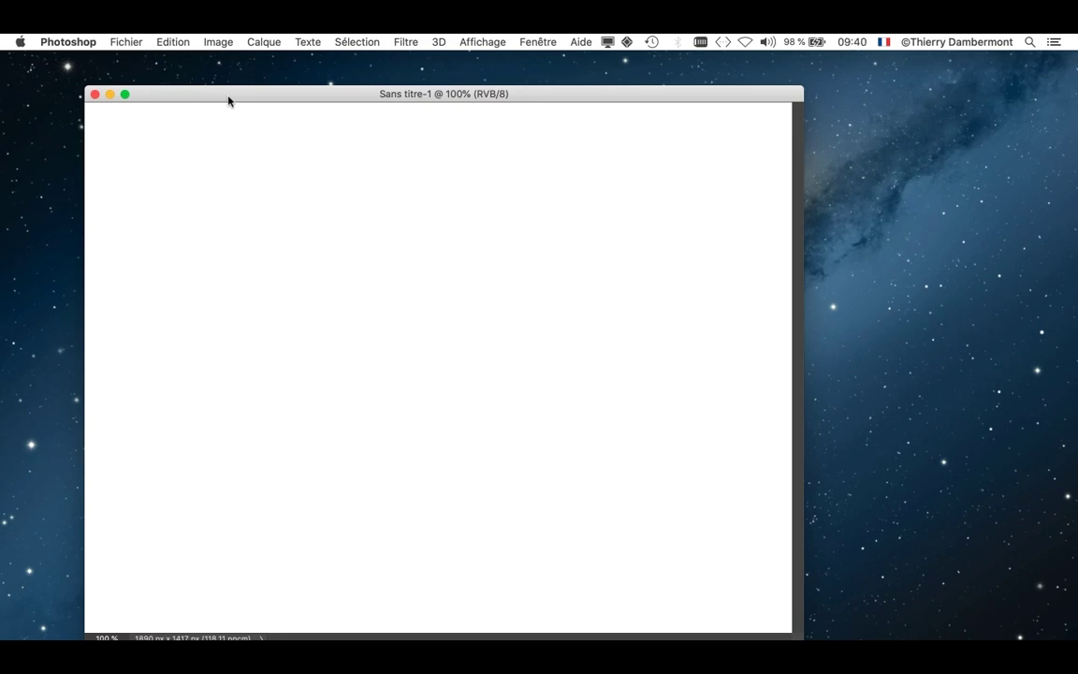
key(Tab)
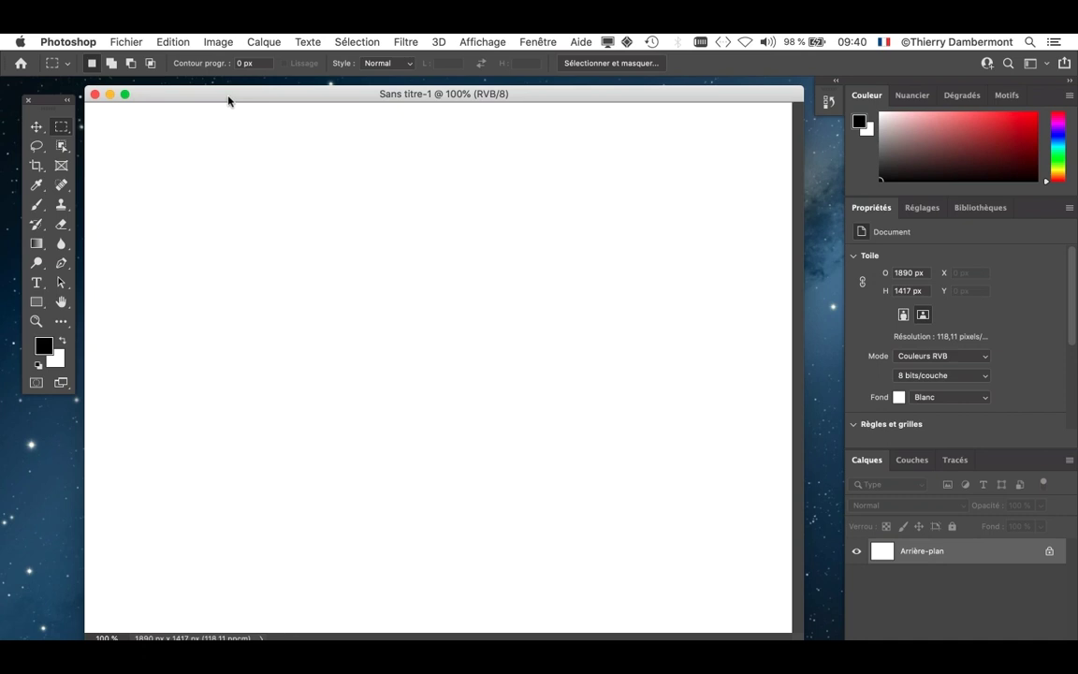
key(Tab)
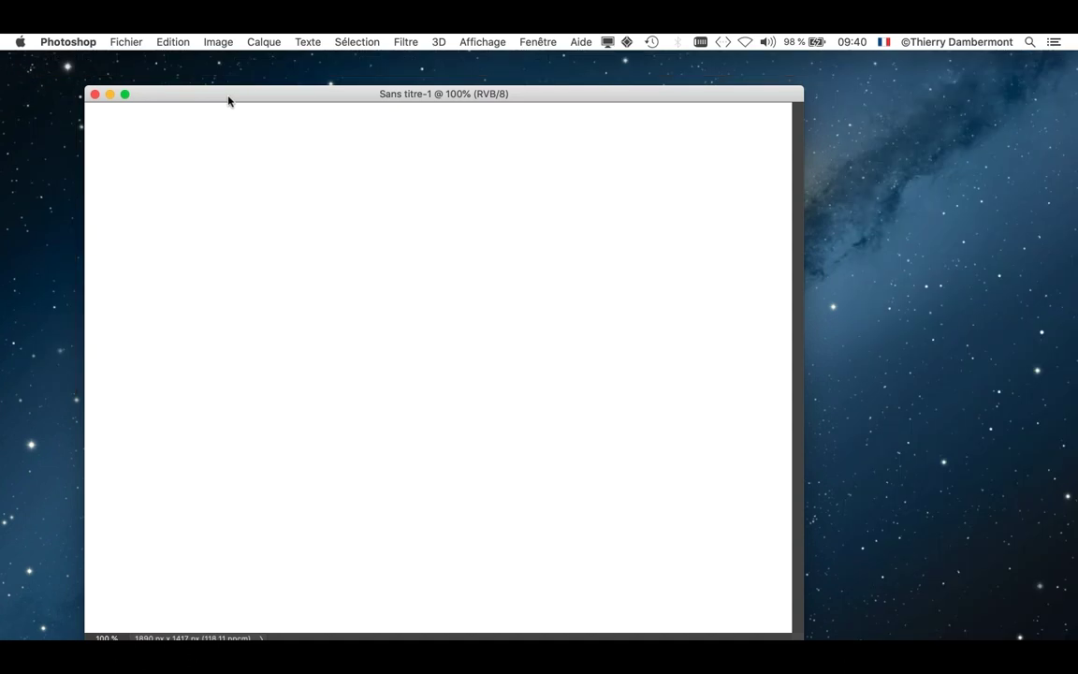
key(Tab)
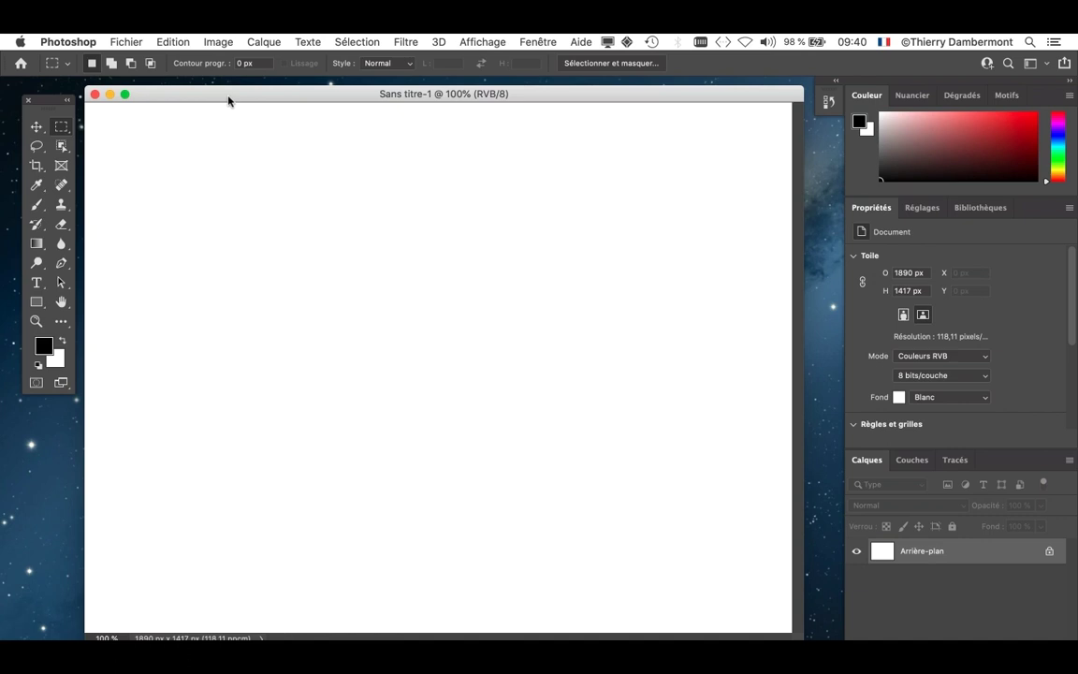
key(Tab)
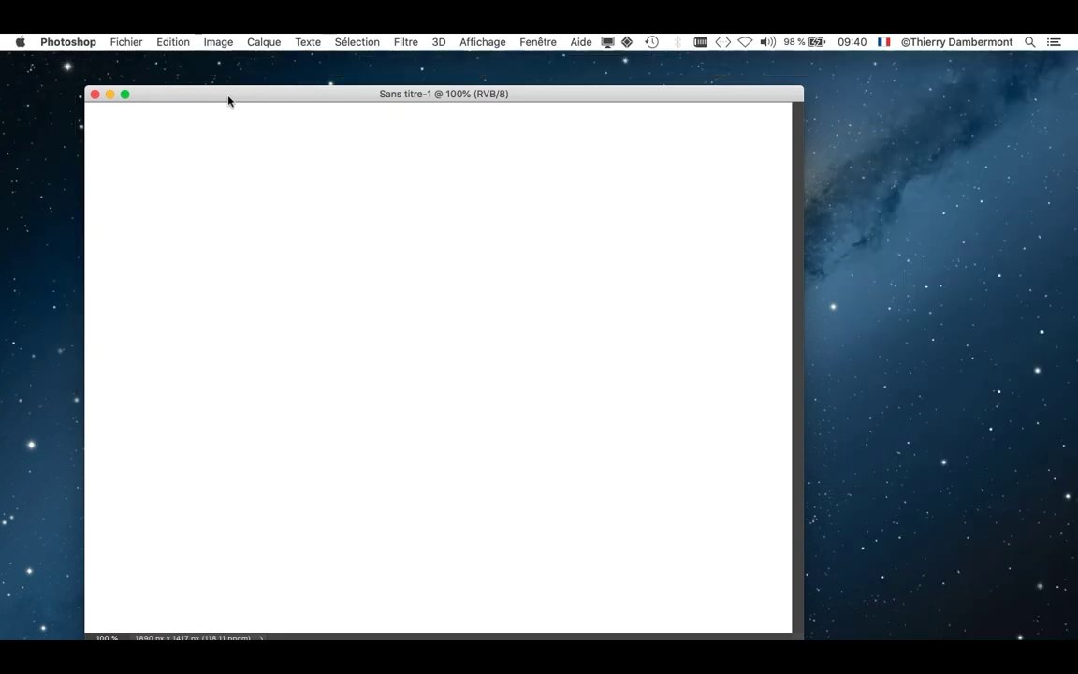
key(Tab)
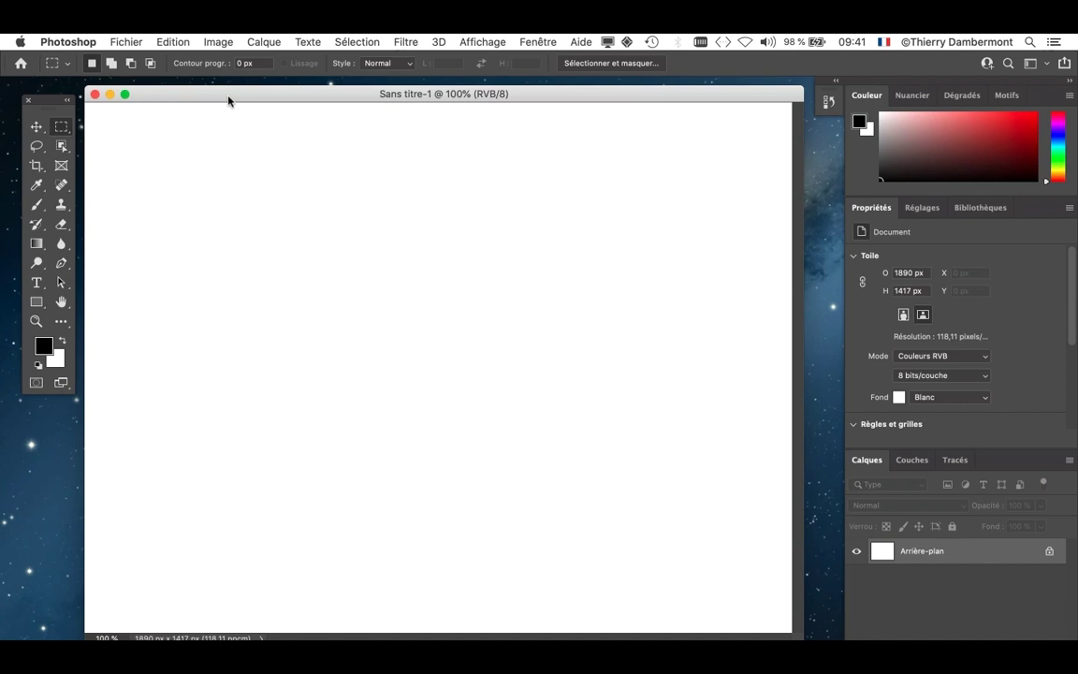
Hide and redisplay only the docked panels three times, keeping the Tools panel and options bar displayed.
key(shift+Tab)
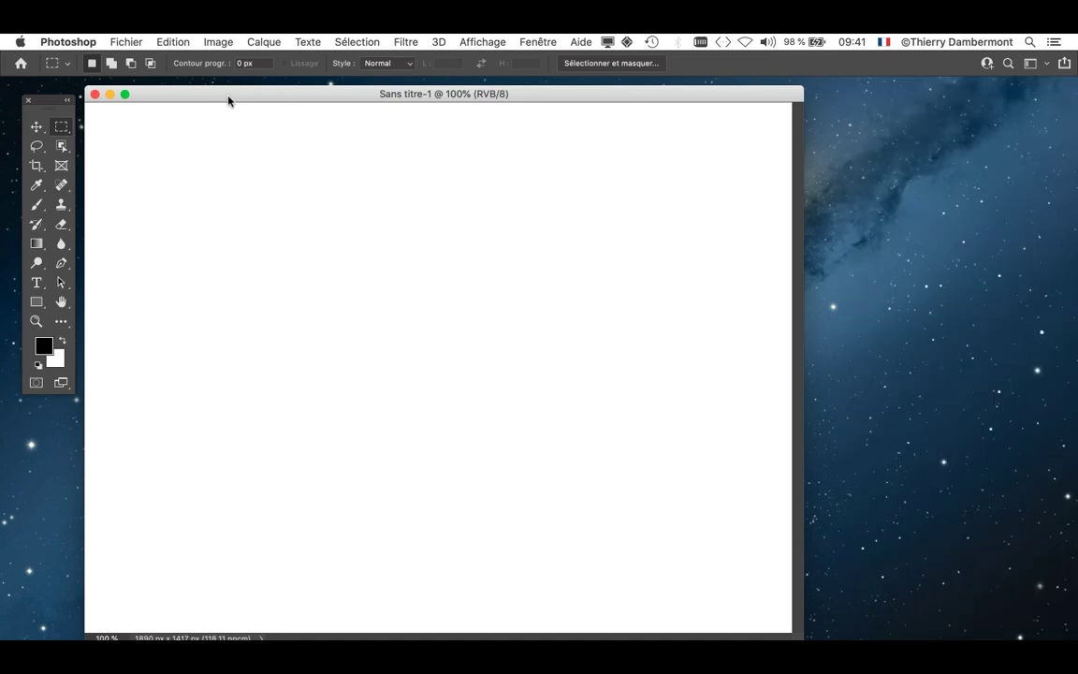
key(shift+Tab)
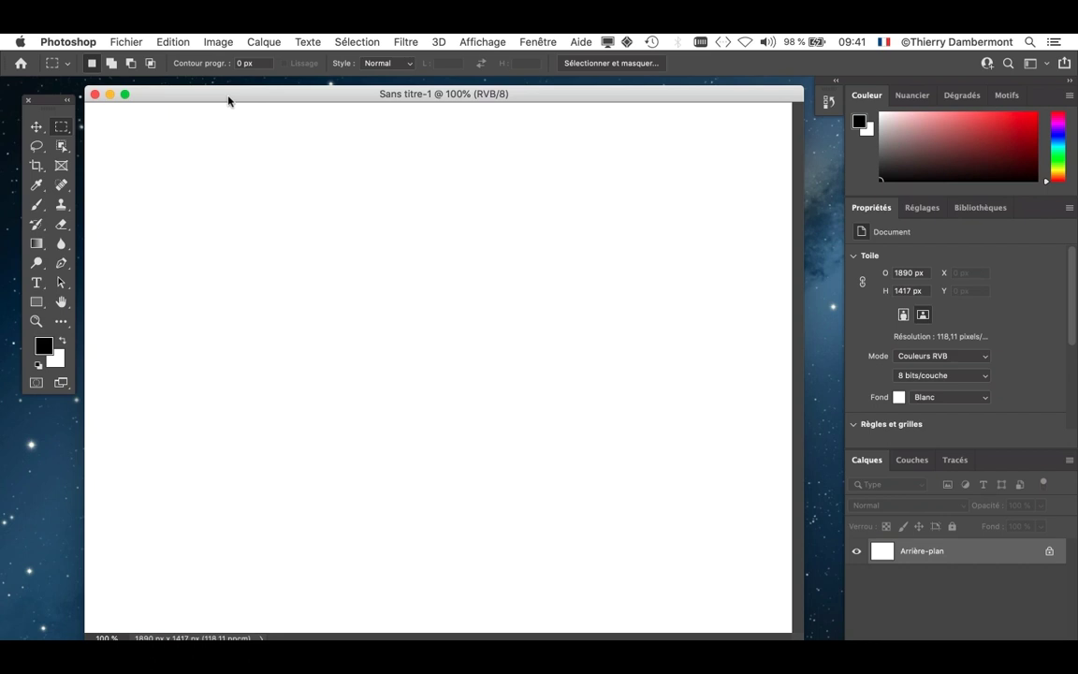
key(shift+Tab)
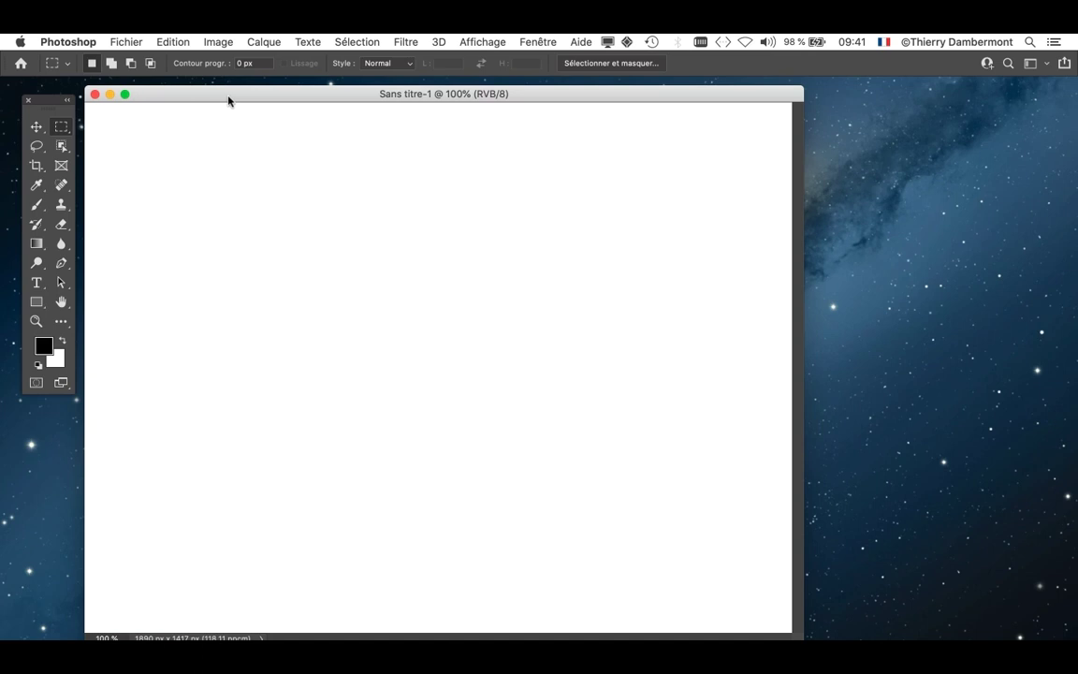
key(shift+Tab)
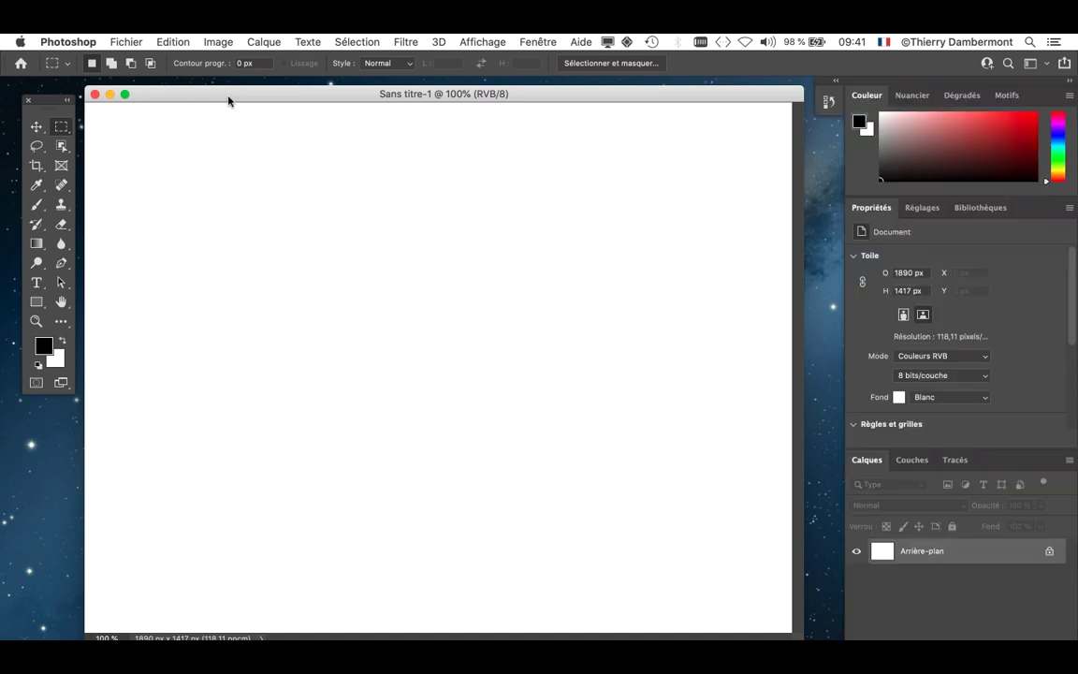
key(shift+Tab)
key(shift+Tab)
Hide and redisplay the Options bar twice.
click(541, 41)
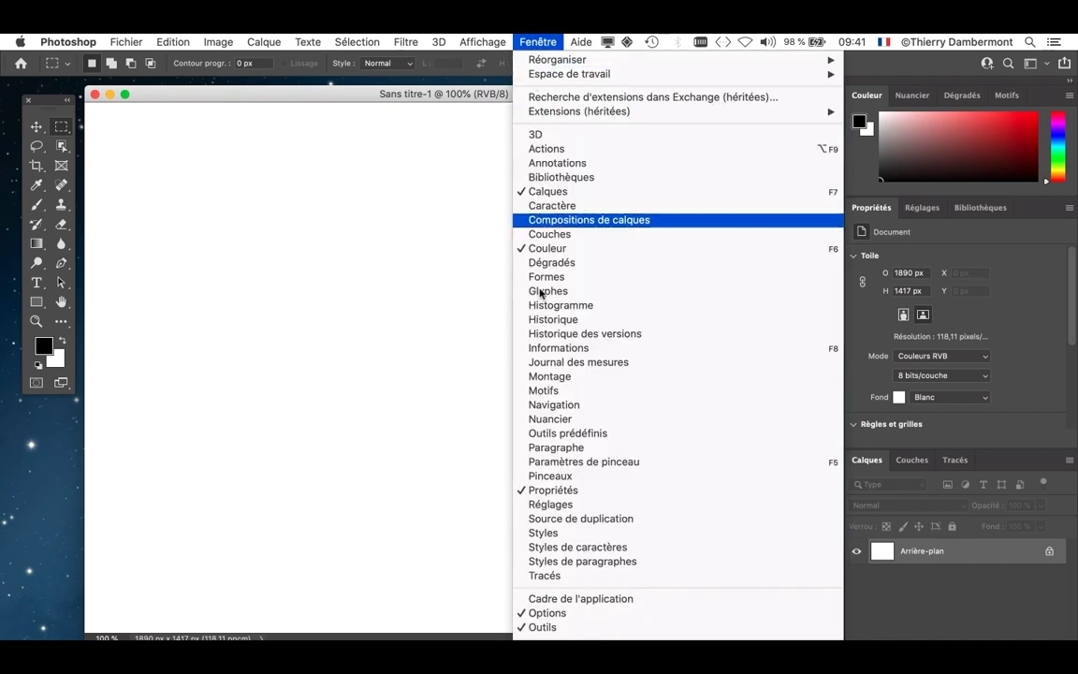
click(607, 614)
click(537, 41)
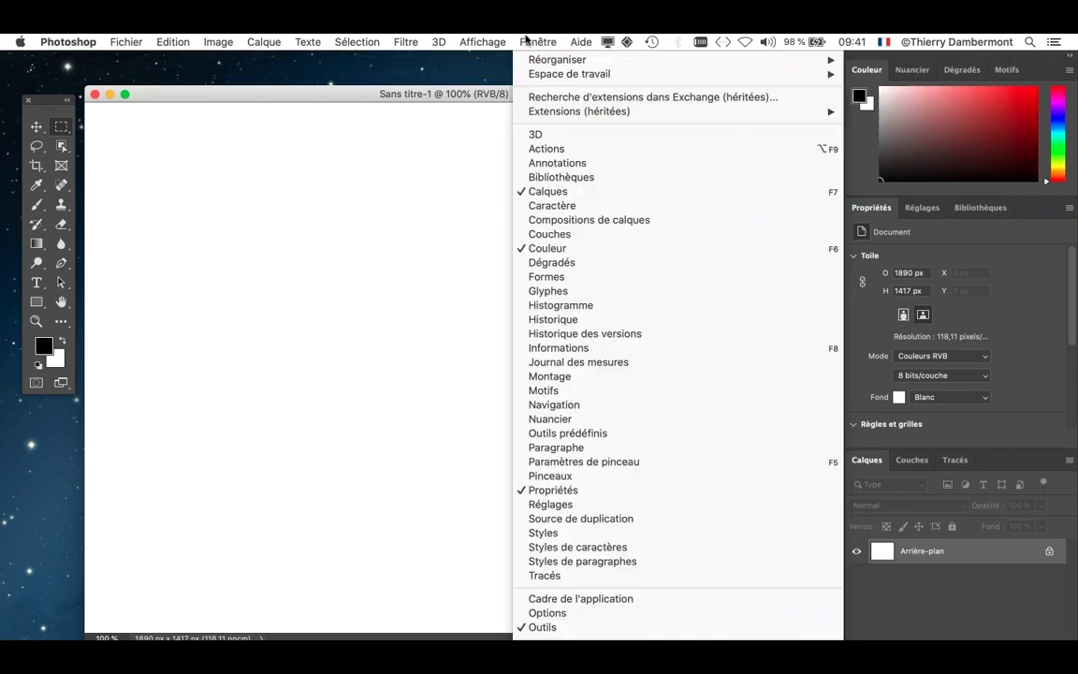
click(600, 612)
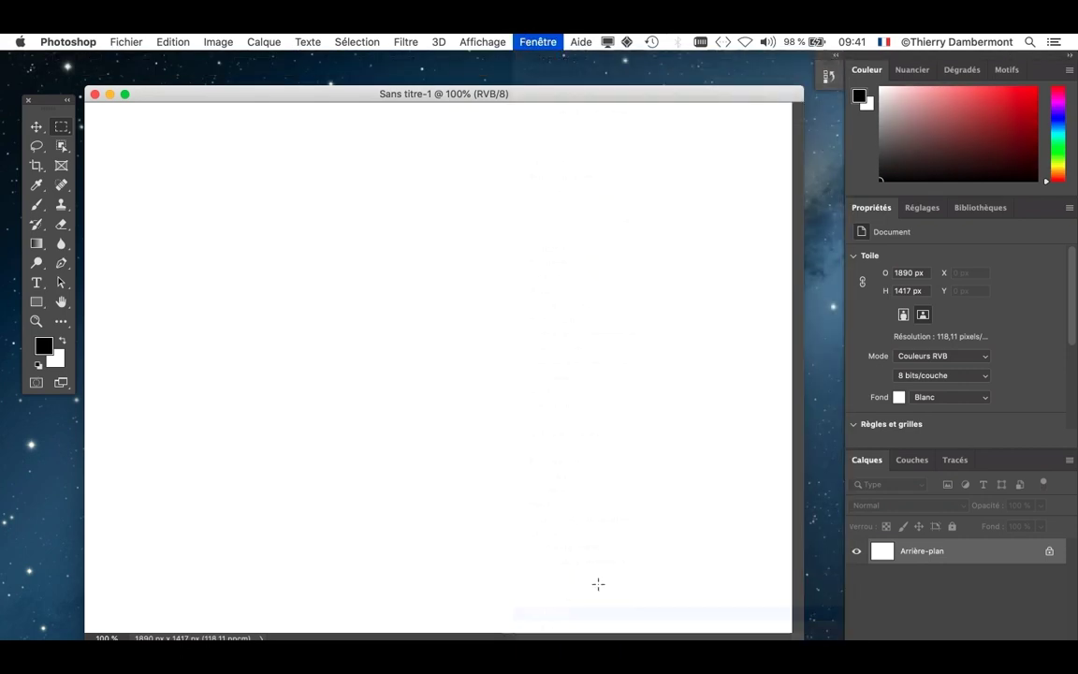
click(536, 41)
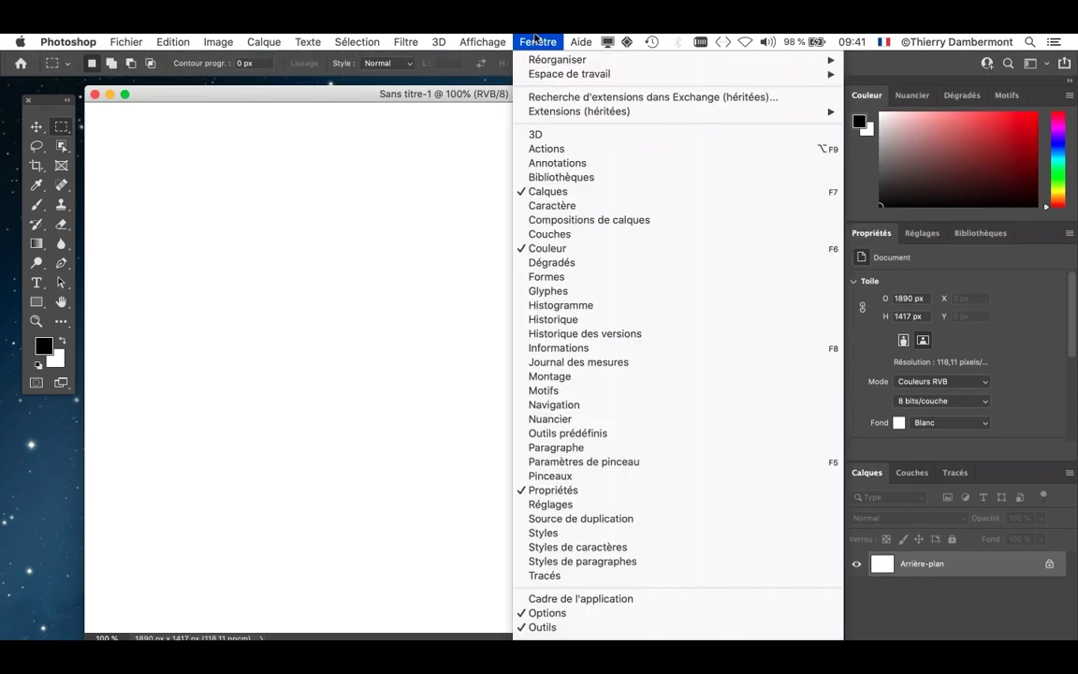
click(599, 613)
click(539, 41)
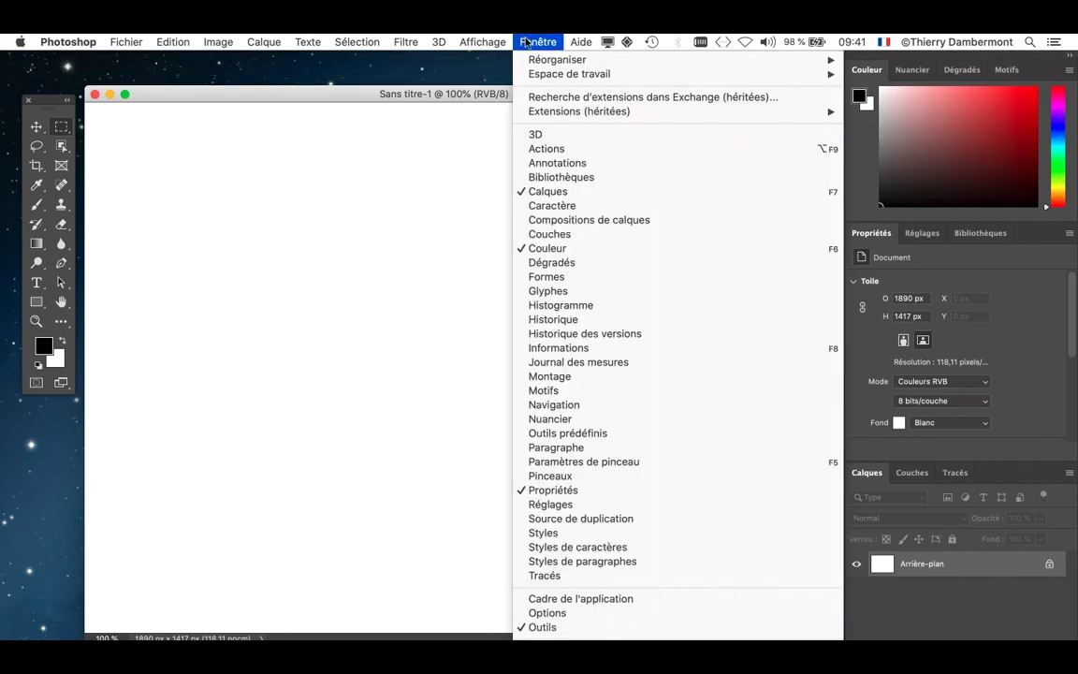
click(642, 613)
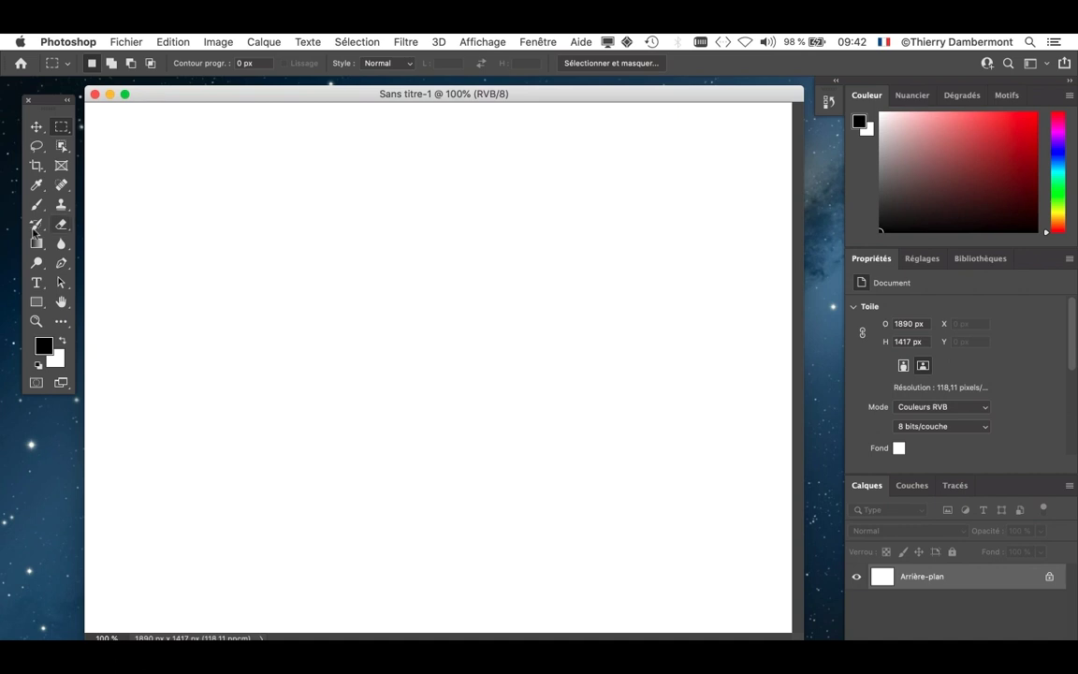
Show the Type tool's variants and activate Outil Texte horizontal.
click(40, 284)
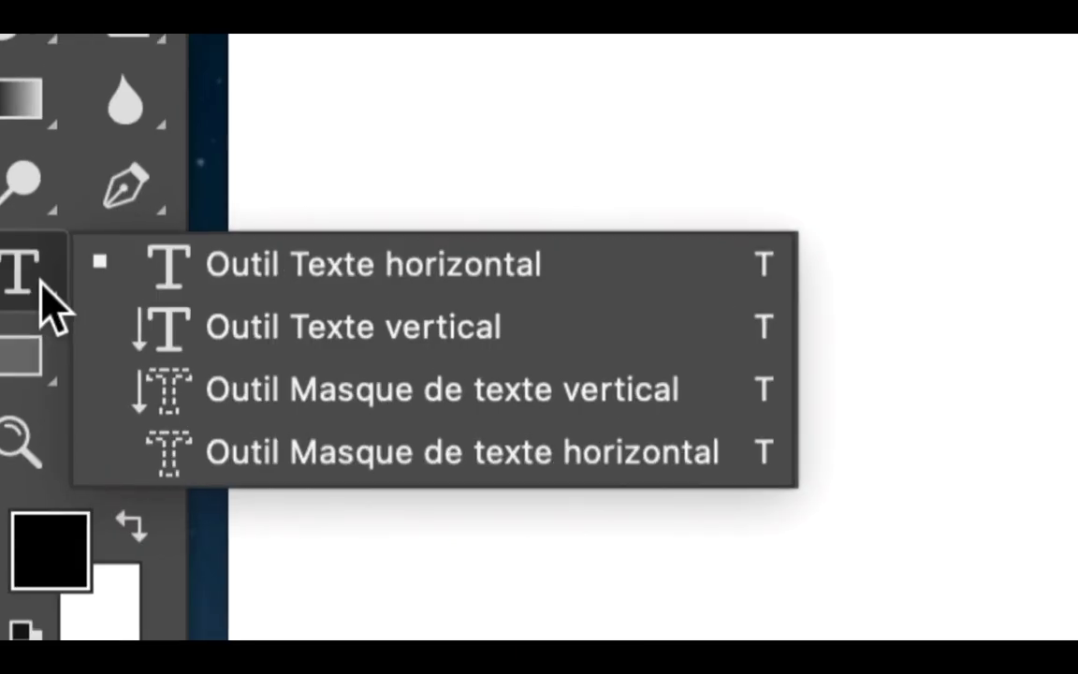
click(41, 283)
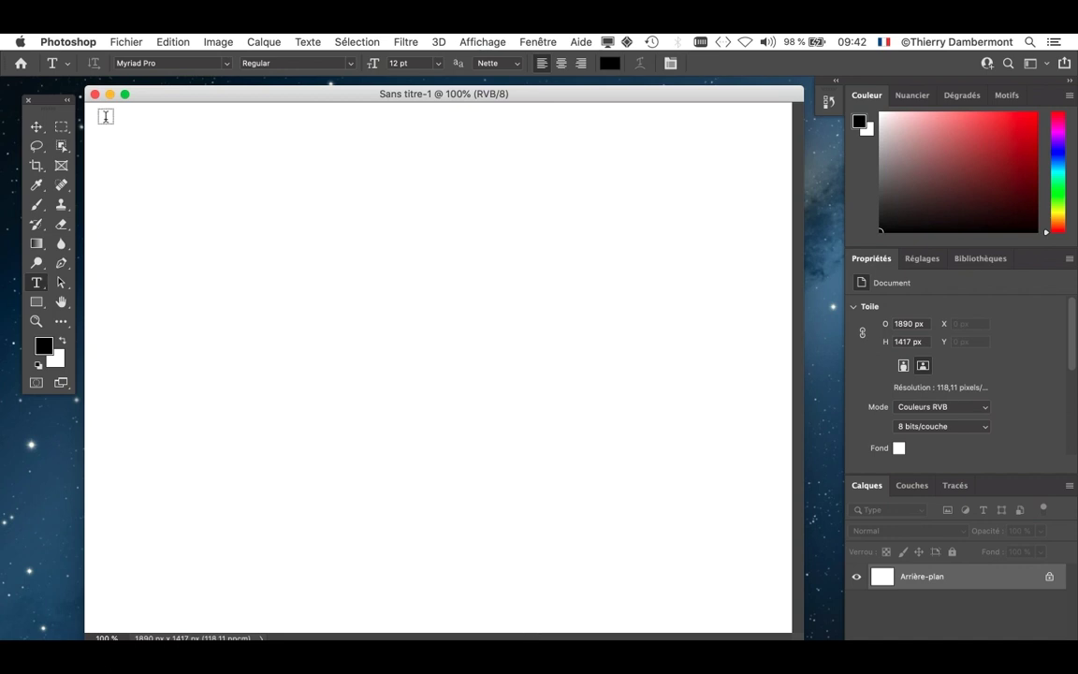
Compare the options of the Move, Brush, History Brush, Clone Stamp, Eyedropper and Lasso tools, ending on the horizontal Type tool.
click(37, 128)
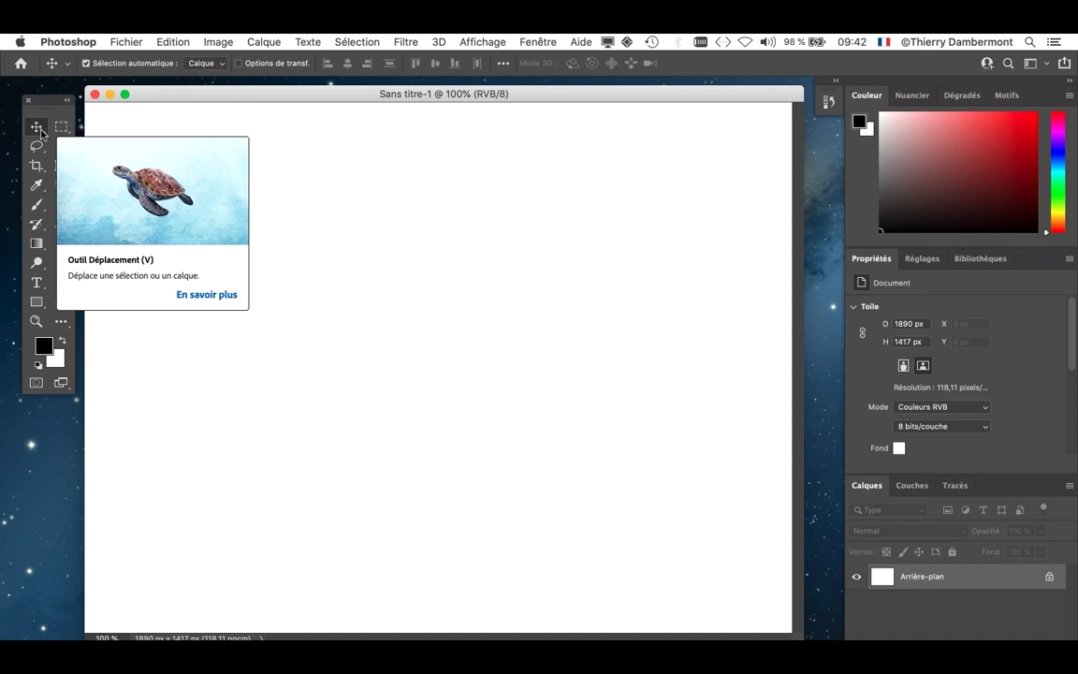
click(38, 207)
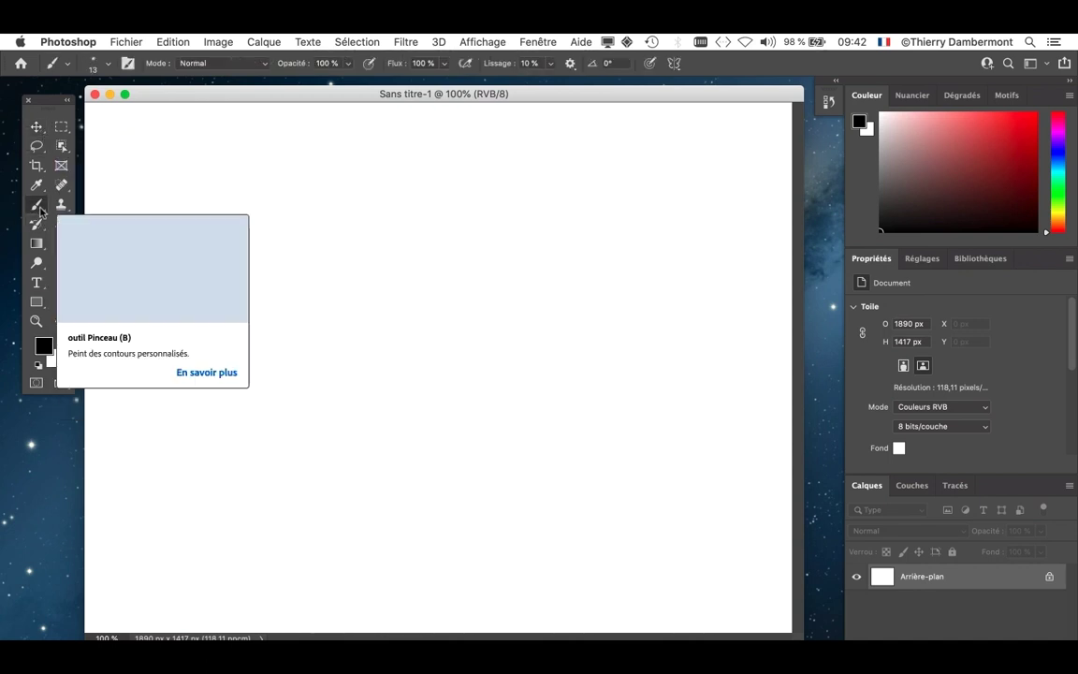
click(38, 225)
click(60, 206)
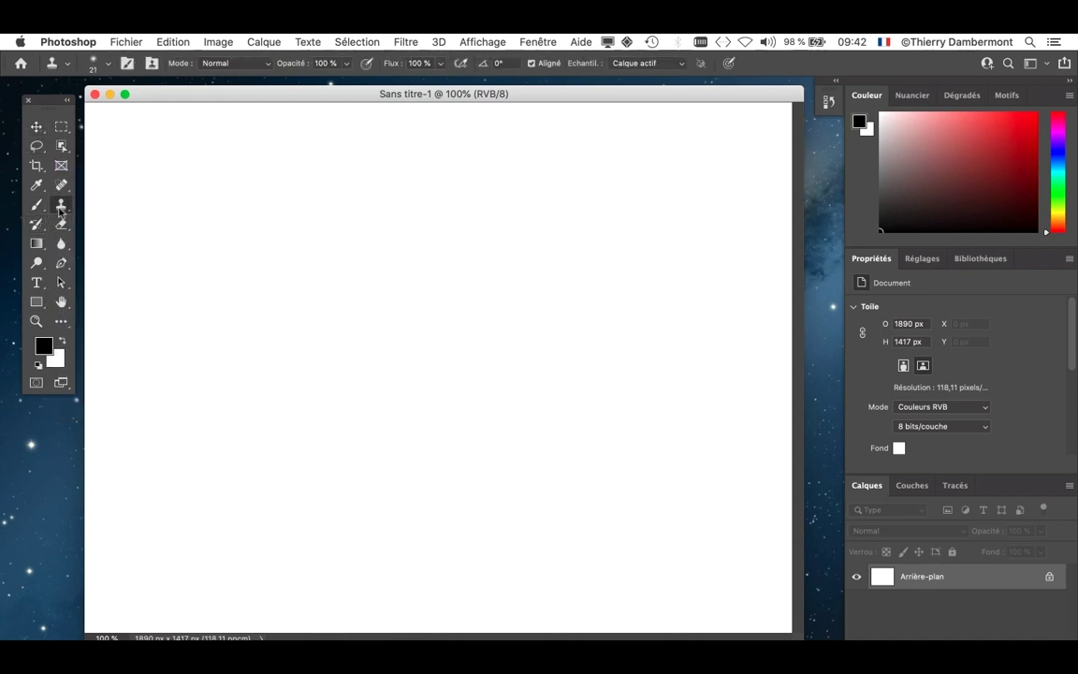
click(36, 185)
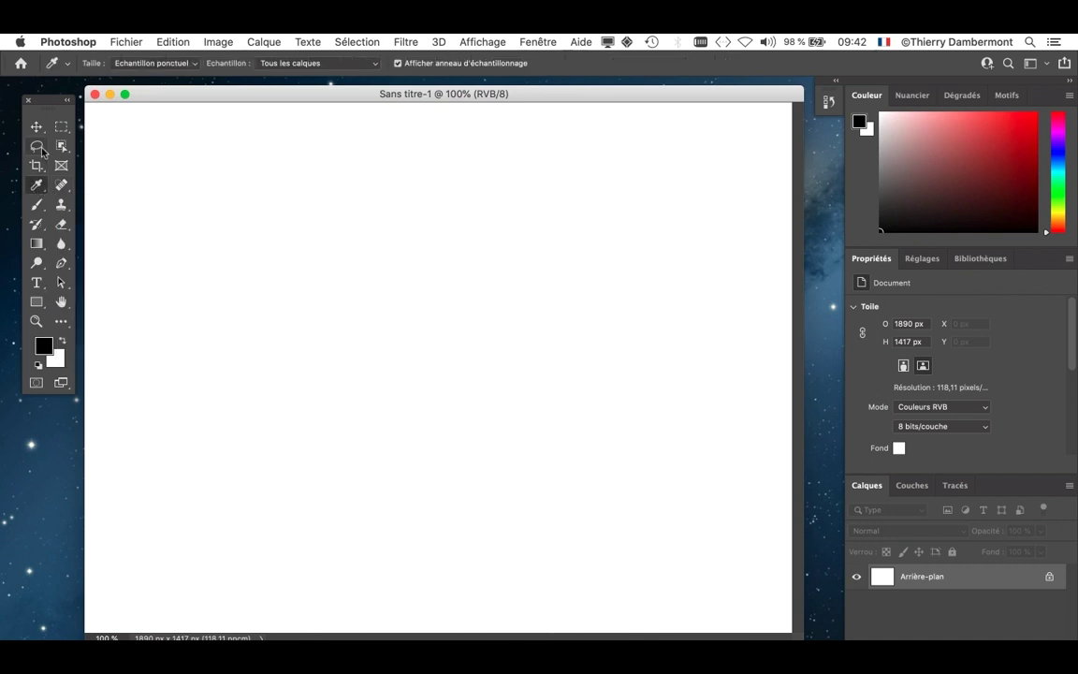
click(40, 147)
click(39, 128)
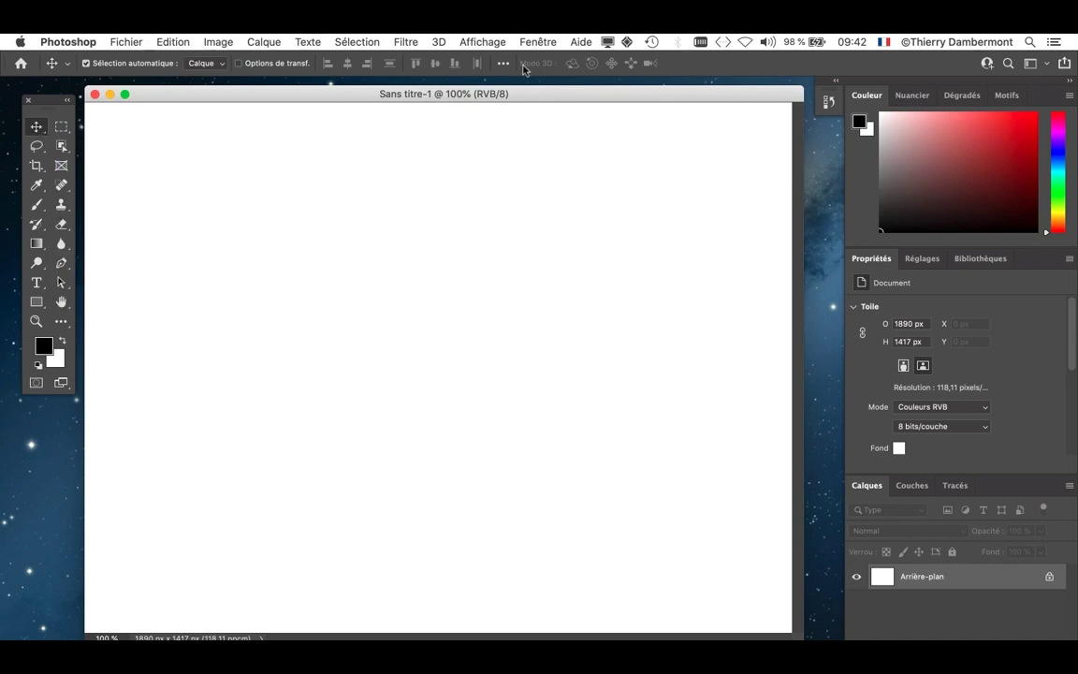
click(35, 282)
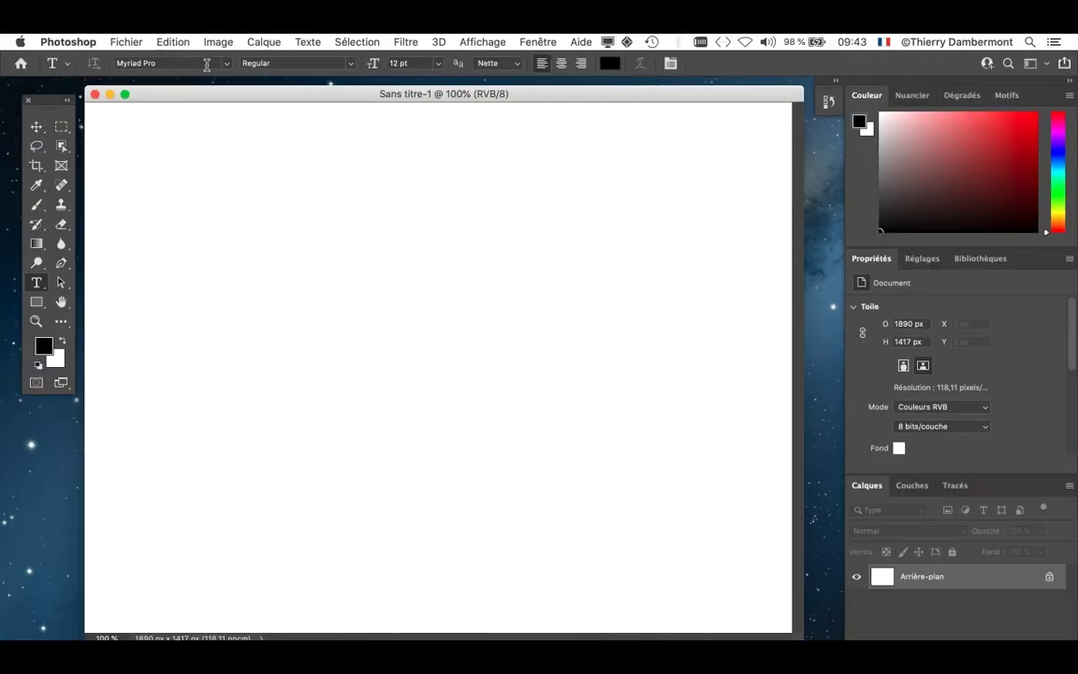
Display the Caractère panel and alternate between its settings and the Paragraphe settings, ending on Paragraphe.
click(521, 39)
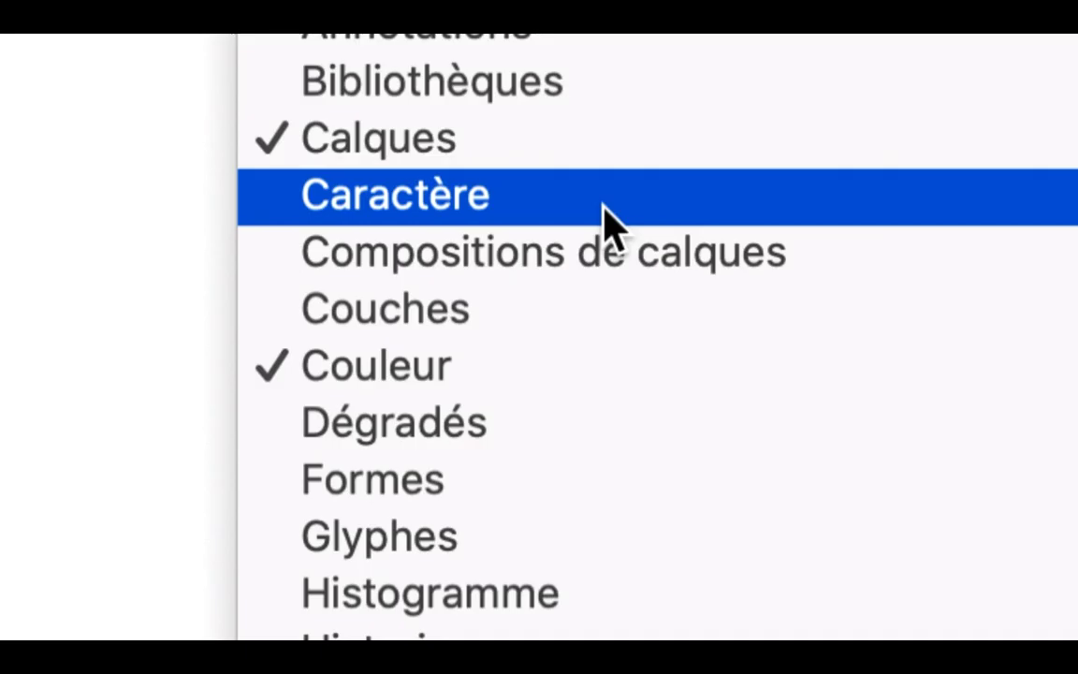
click(604, 198)
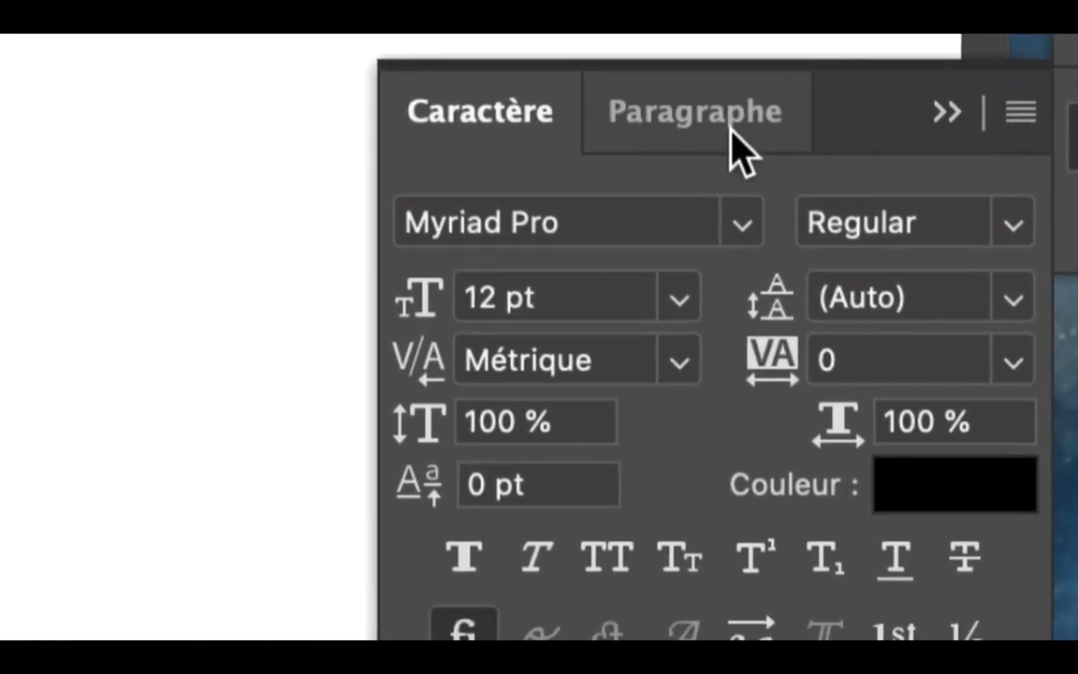
click(732, 130)
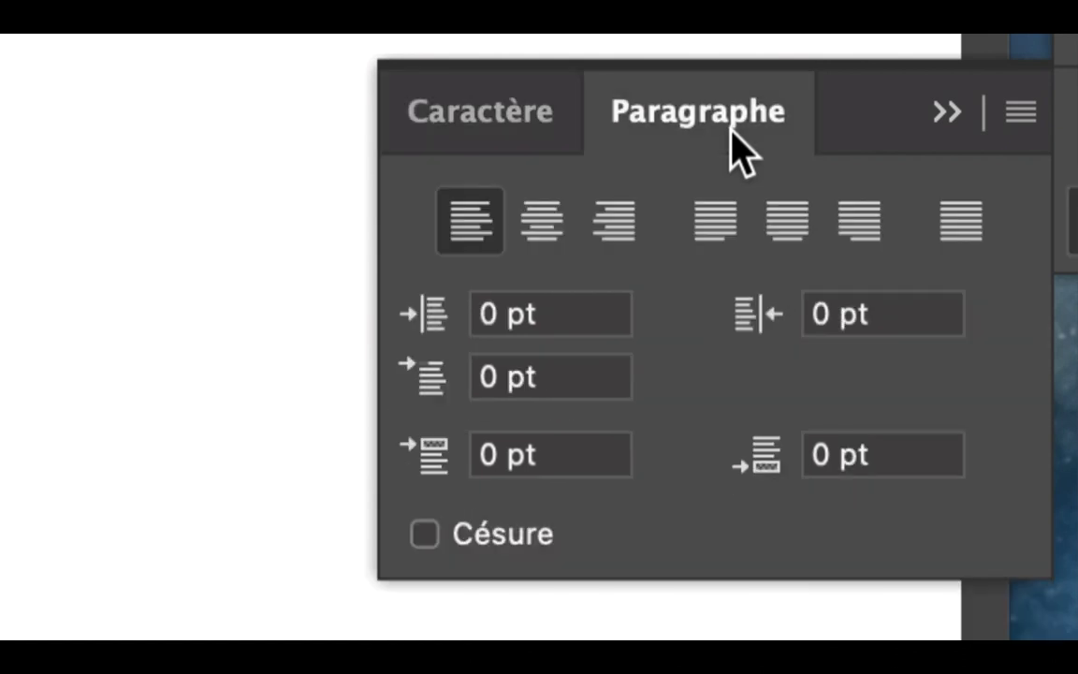
click(534, 123)
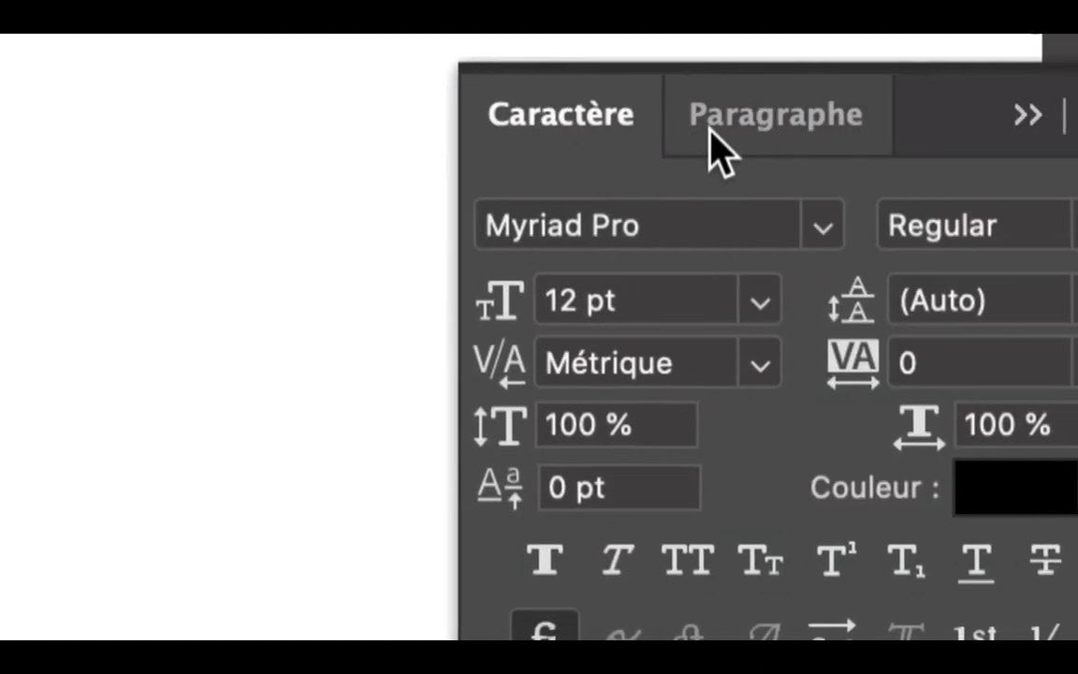
click(710, 131)
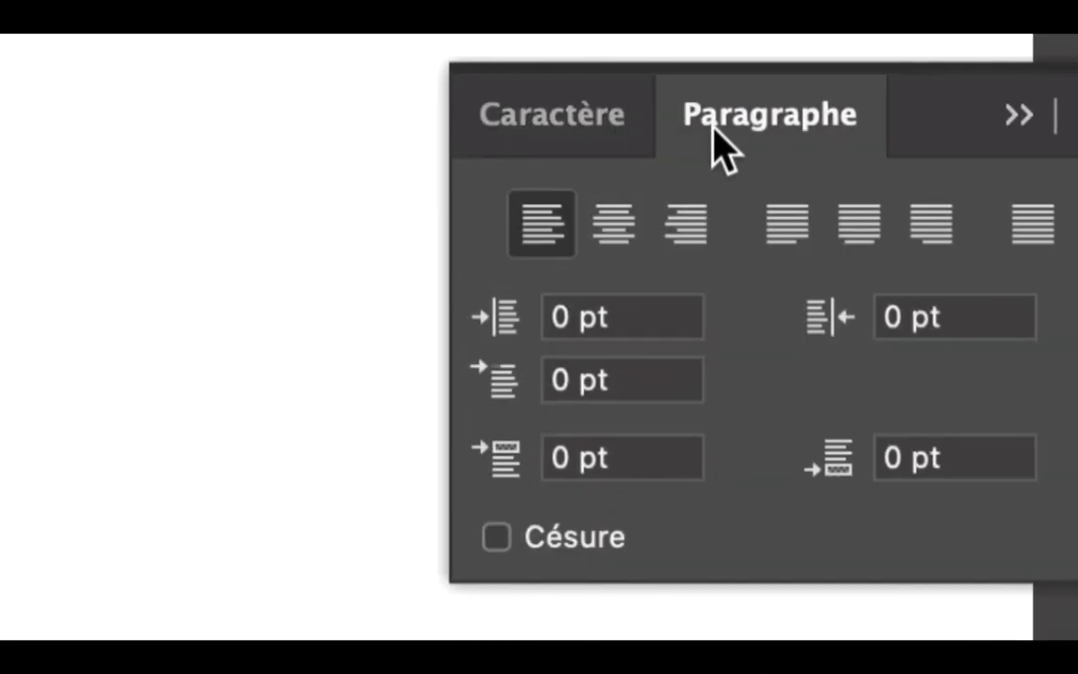
Alternate between the Paragraphe and Caractère settings to compare them, ending on Caractère.
click(618, 131)
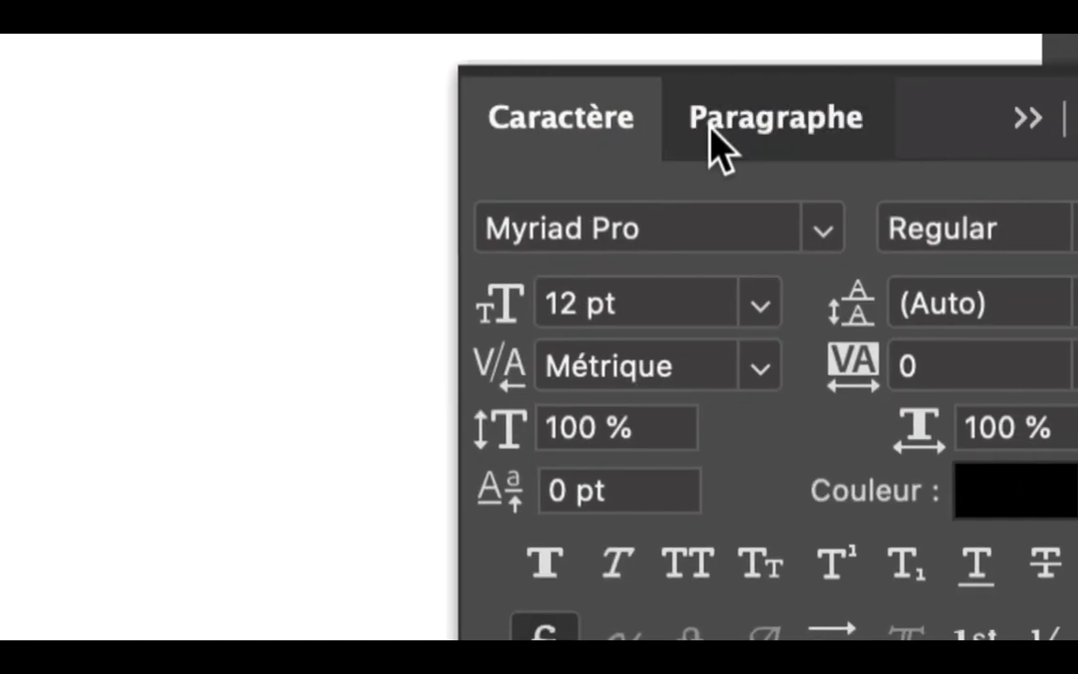
click(710, 131)
click(624, 128)
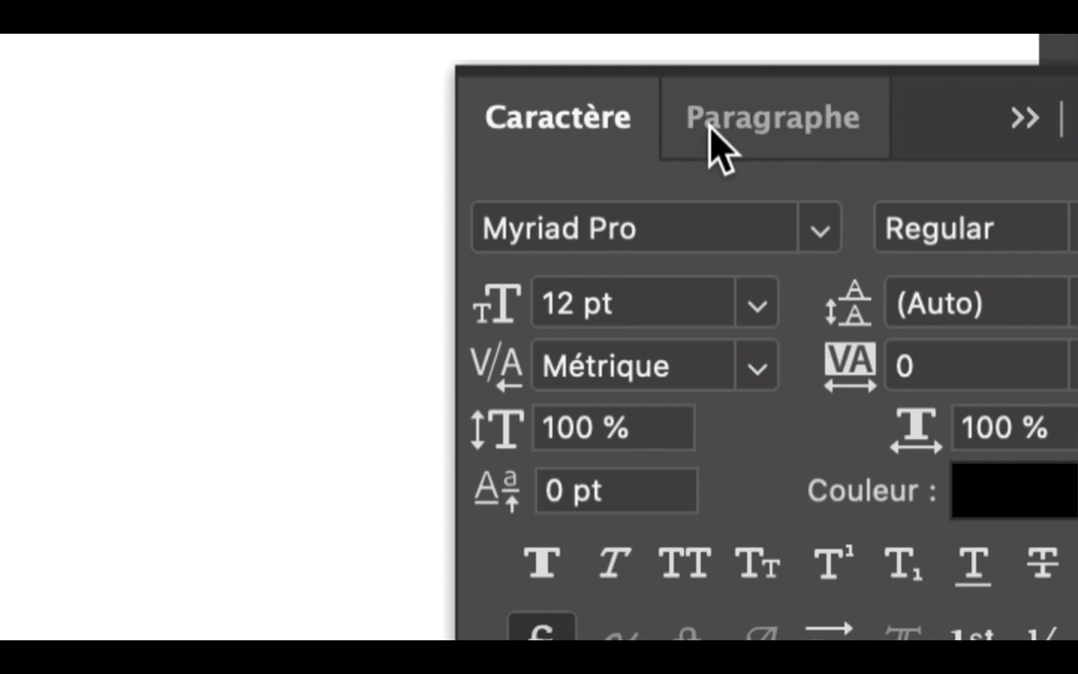
click(710, 131)
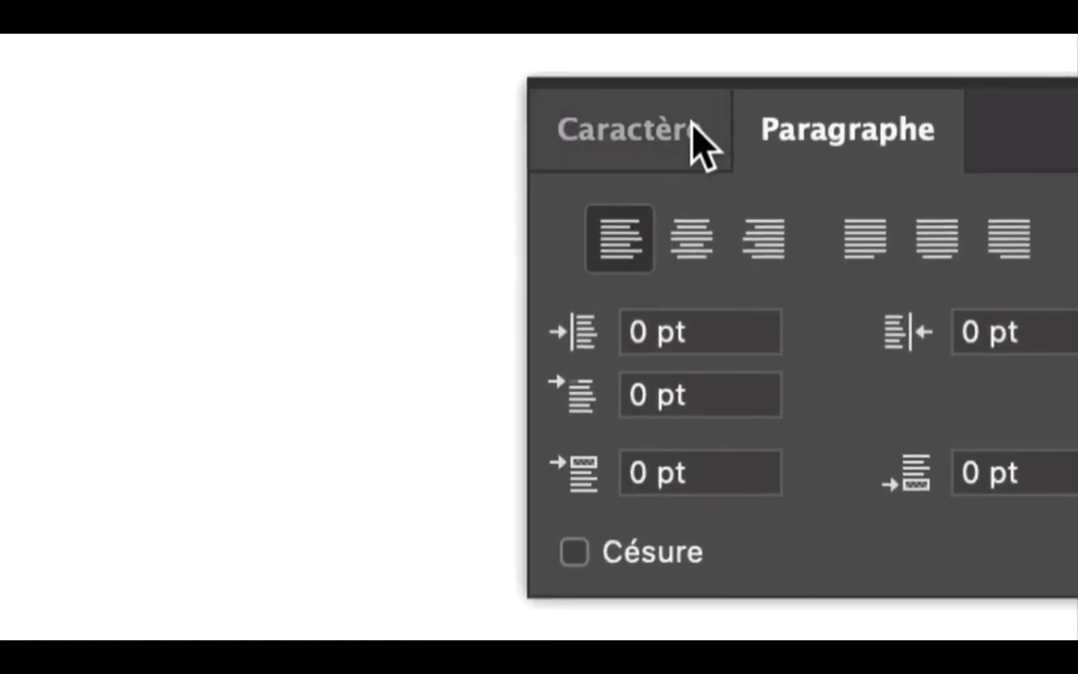
click(611, 116)
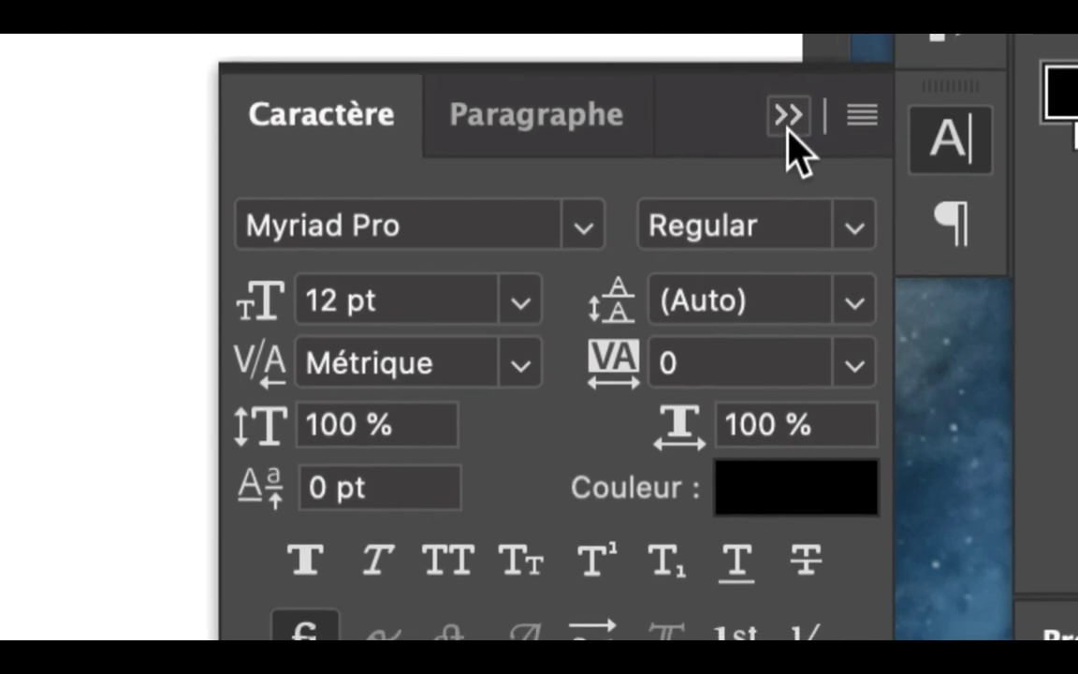
Collapse the Caractère panel to its icon and expand it again several times, leaving it expanded.
click(789, 120)
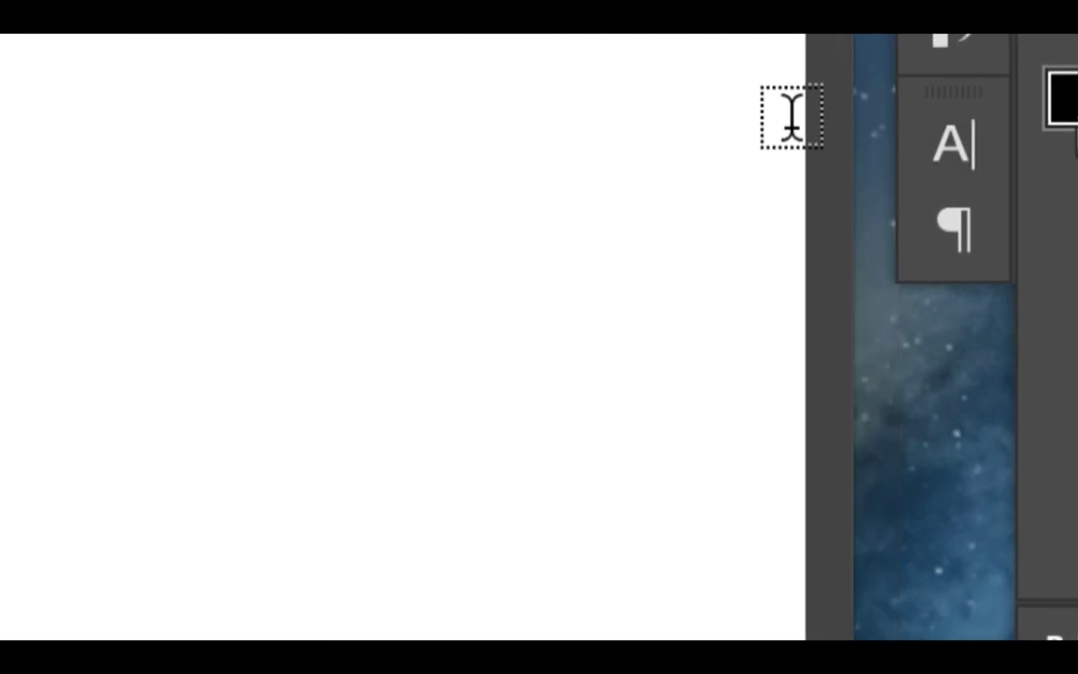
click(915, 152)
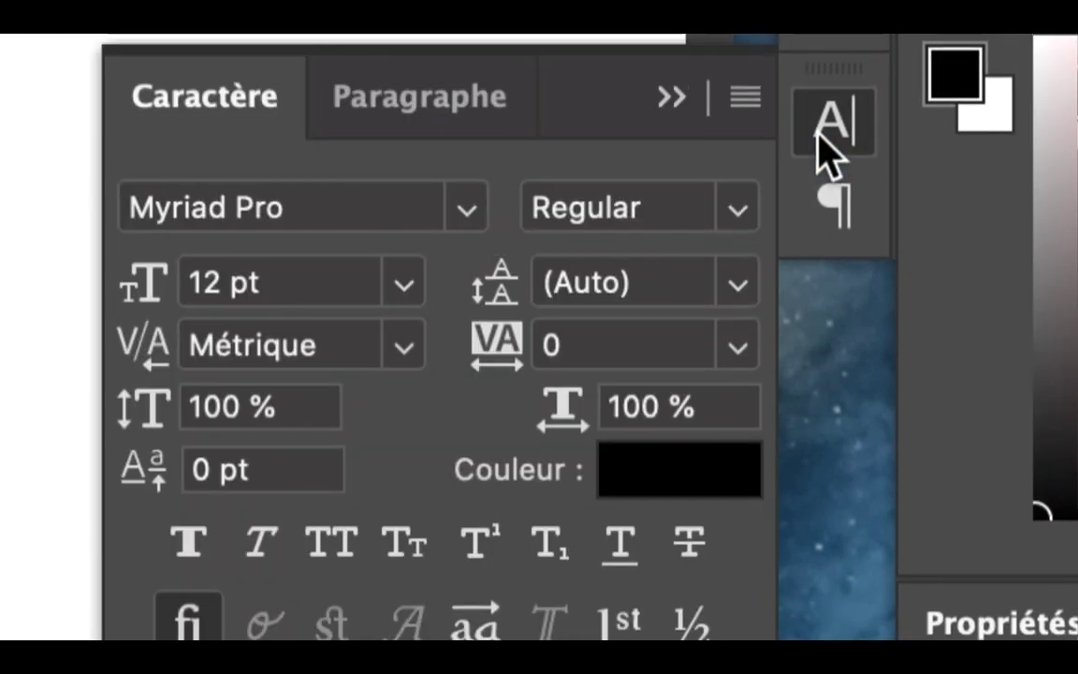
click(785, 124)
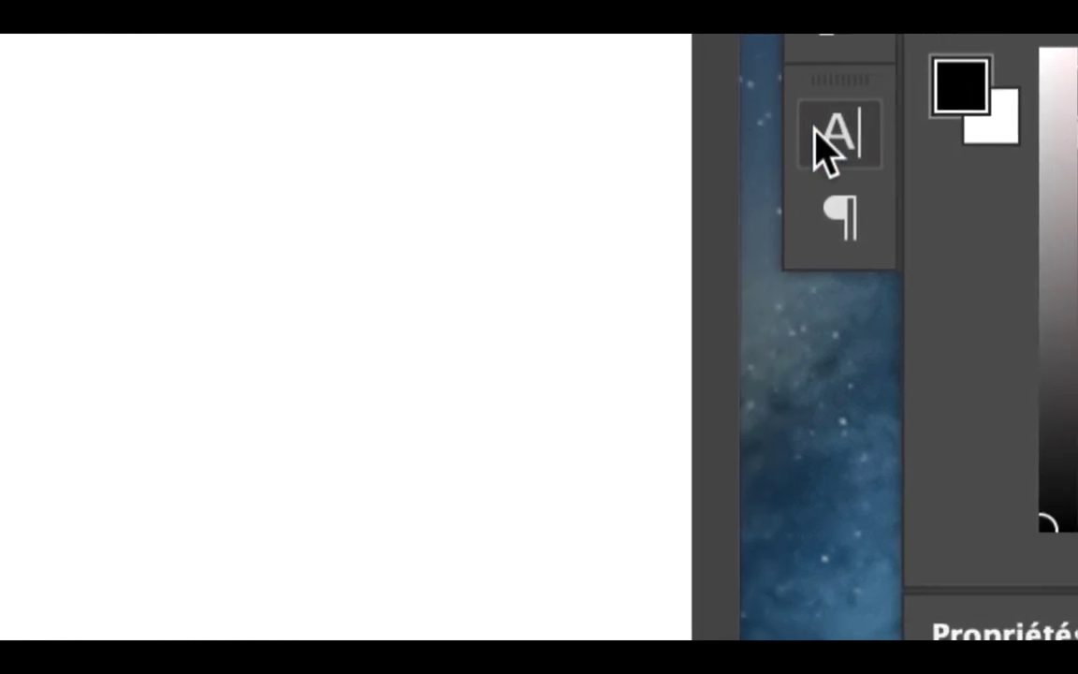
click(917, 142)
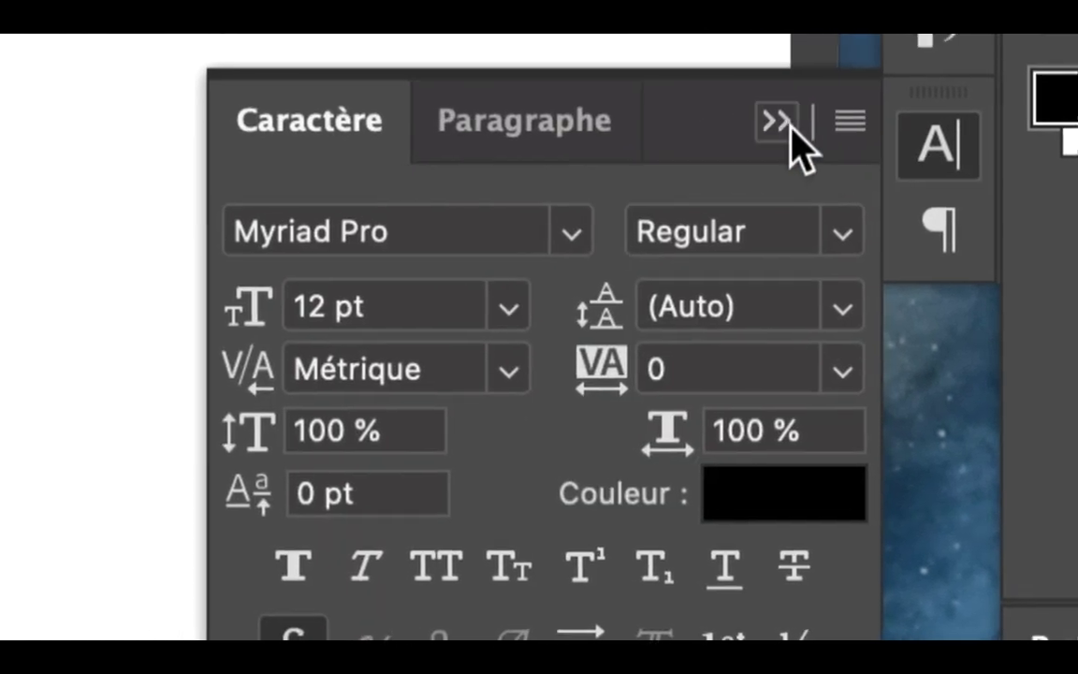
click(675, 107)
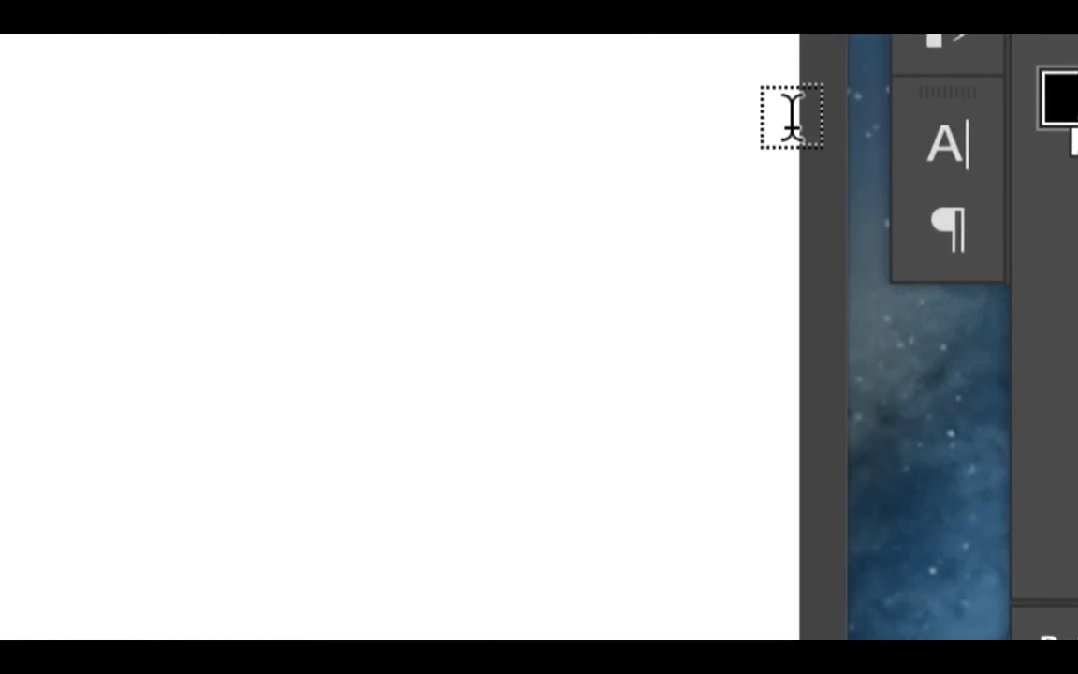
click(882, 148)
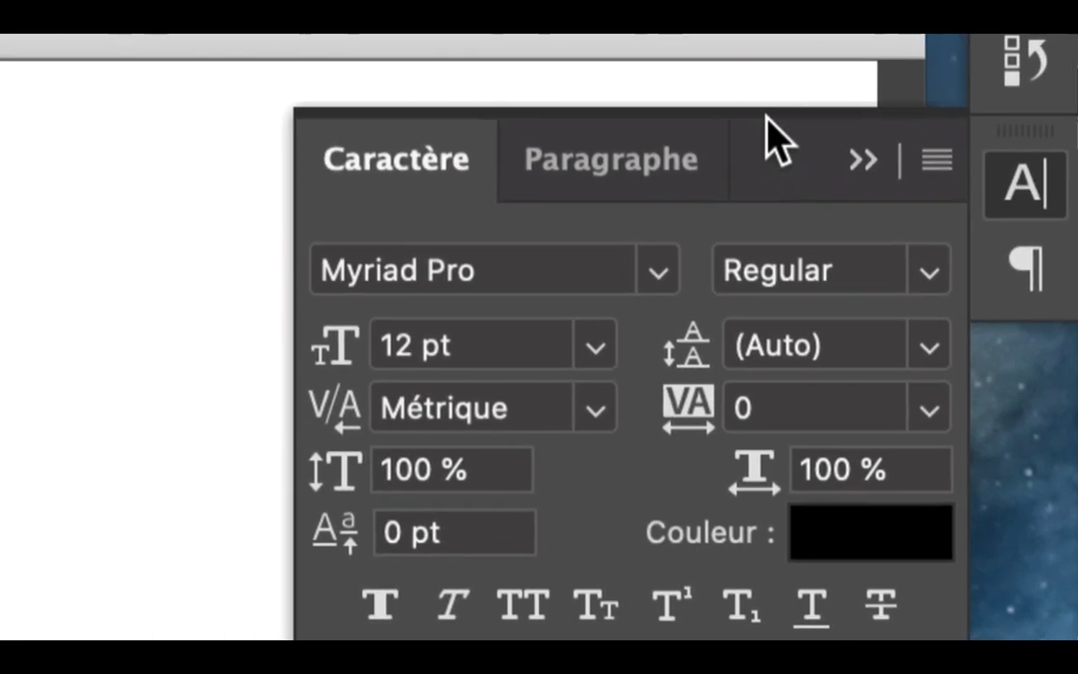
Detach the Caractère/Paragraphe panel group from its dock and reposition it as a floating panel over the document's upper right area.
drag(768, 137, 722, 139)
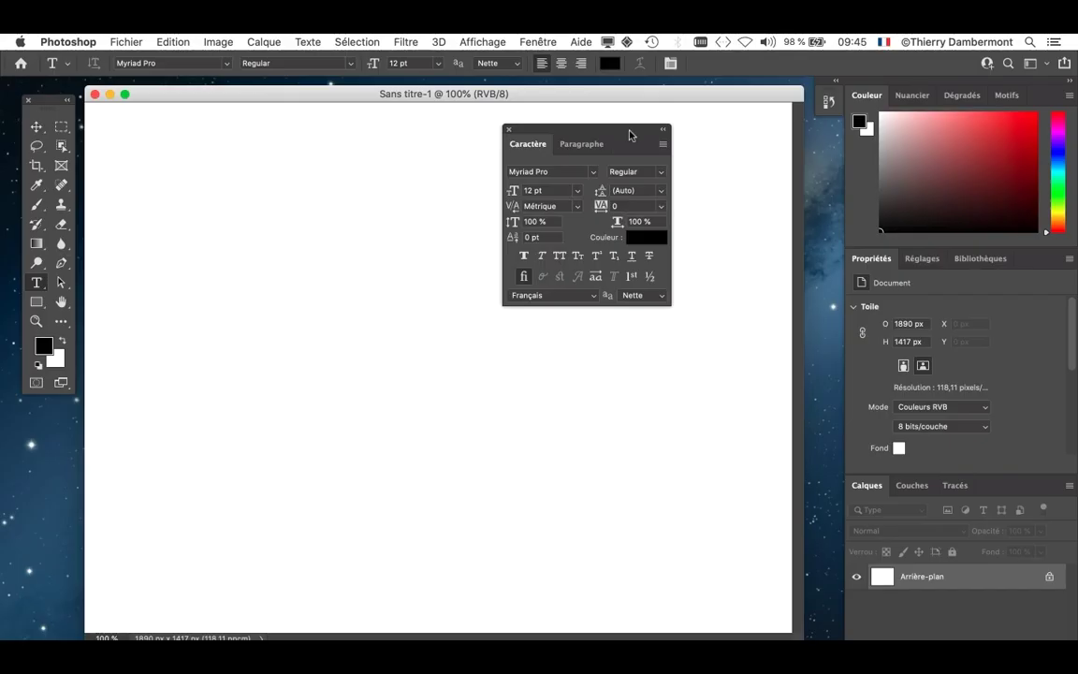
drag(624, 135, 159, 522)
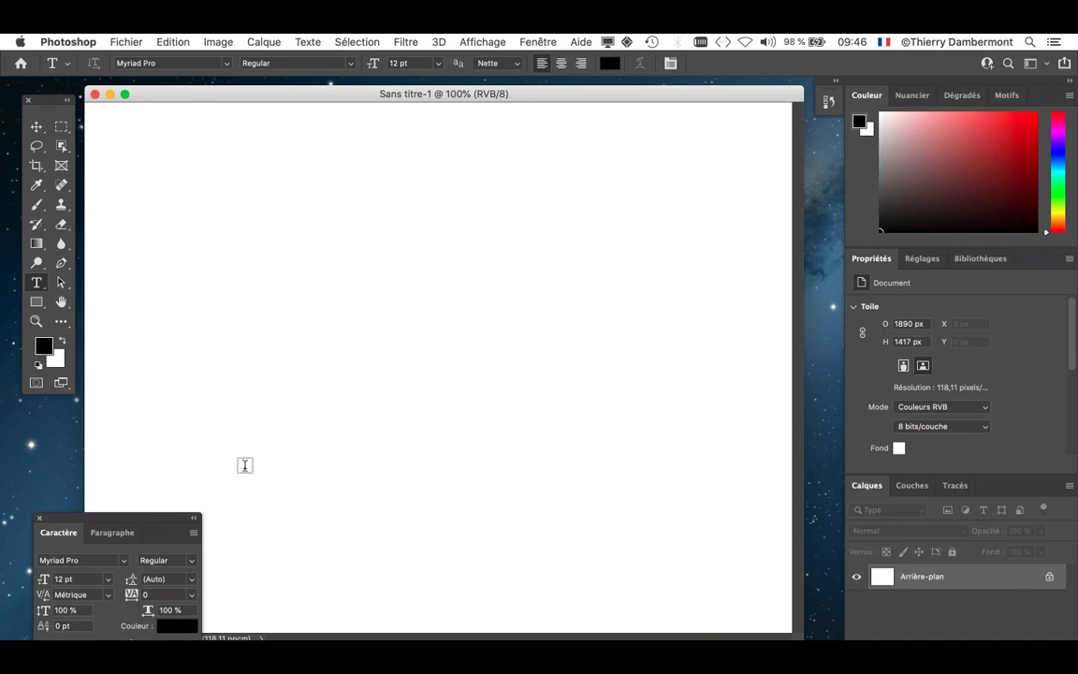
drag(178, 525, 805, 161)
Examine the list of available panels and the Réorganiser options for arranging document windows.
click(528, 42)
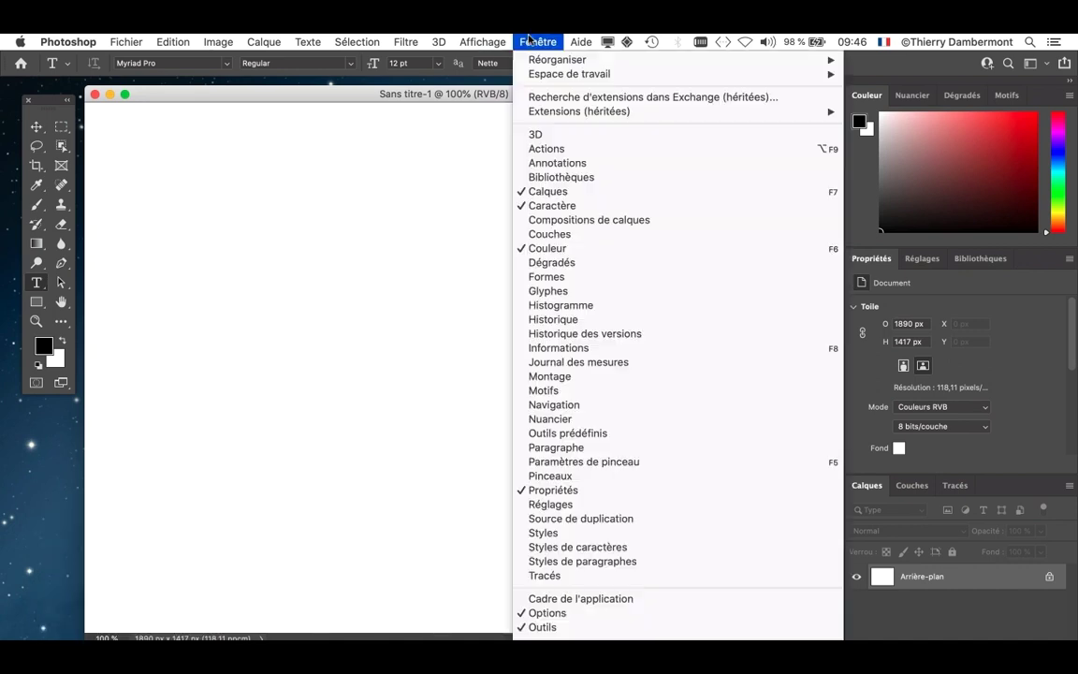
mouse_move(538, 61)
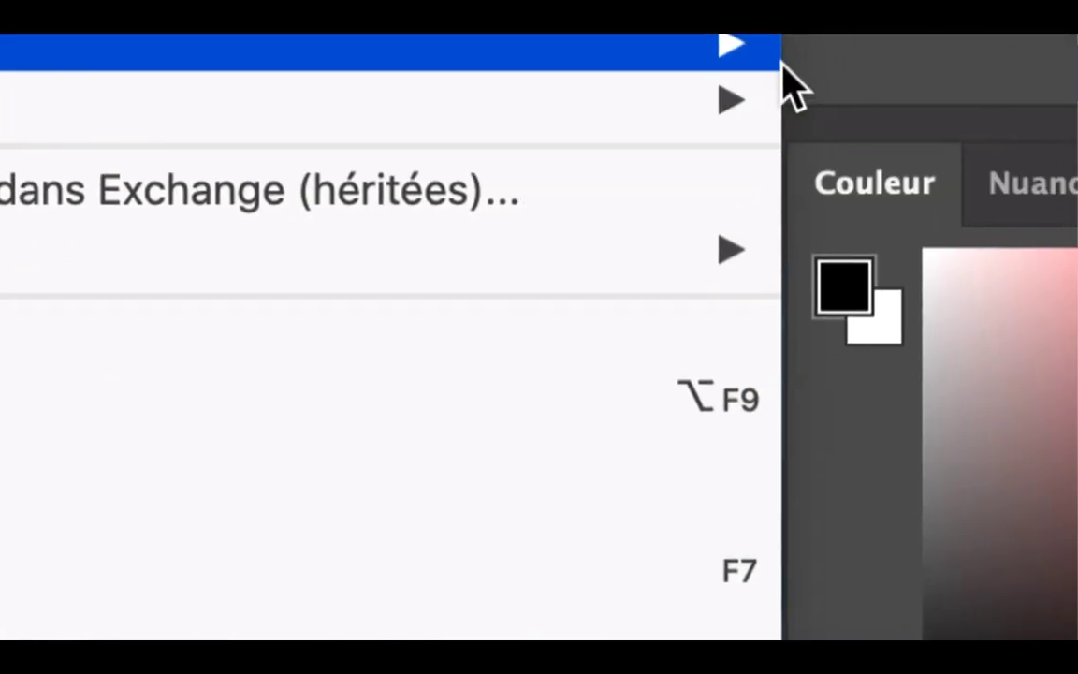
mouse_move(770, 89)
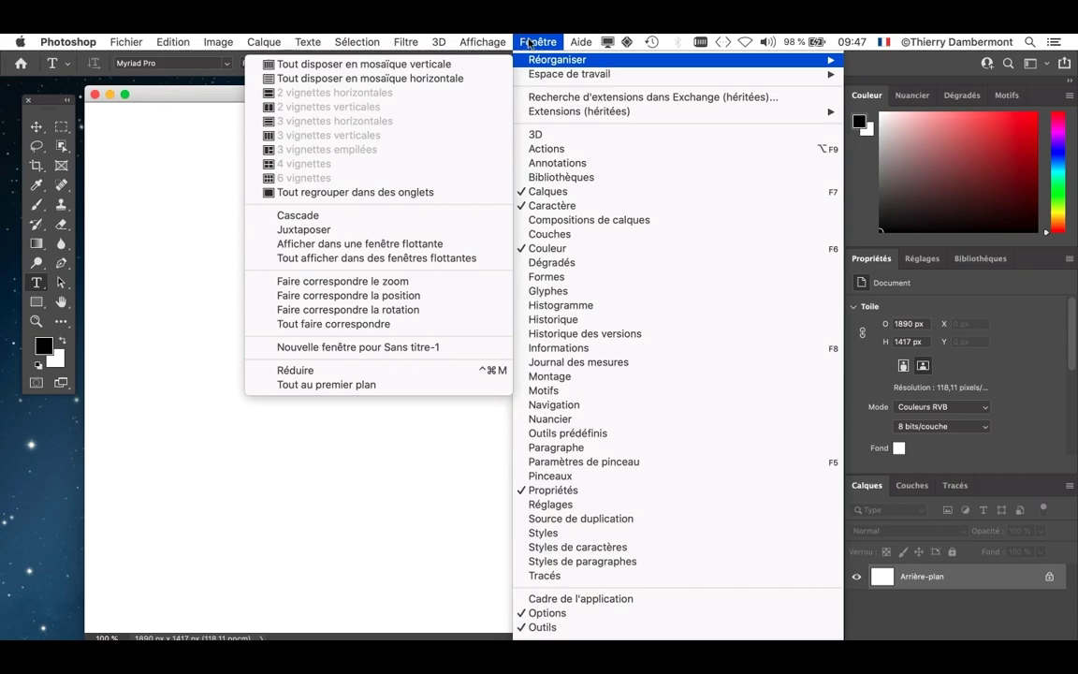
click(166, 102)
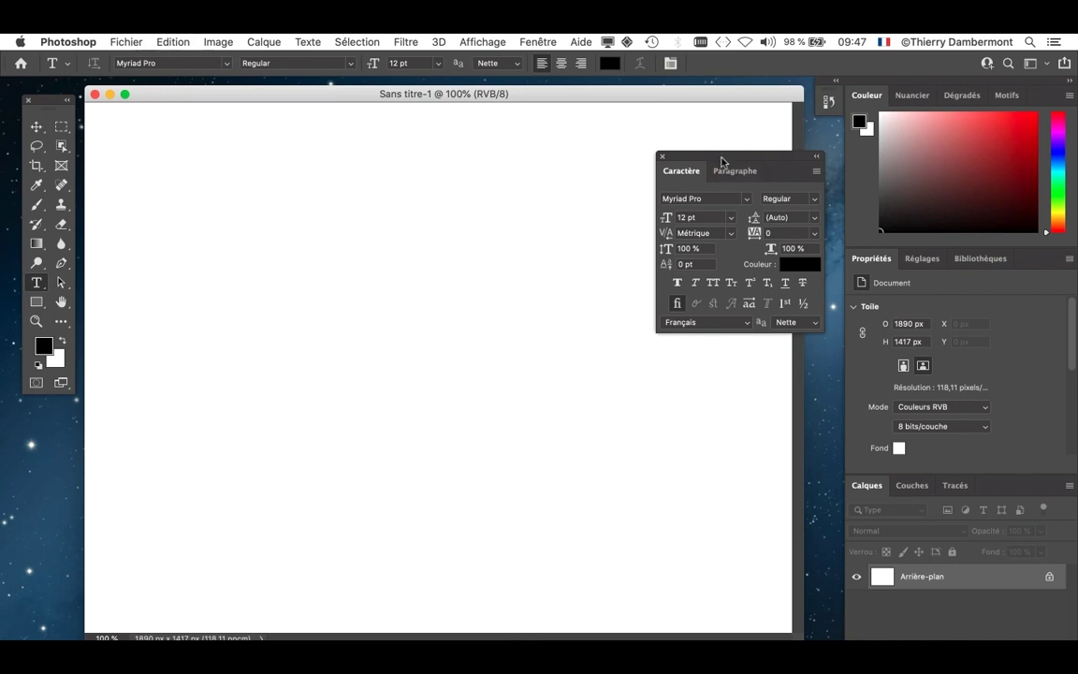
Reposition the floating Caractère group and the Tools panel over the document, and paint a thin wavy stroke with the 13 px brush.
drag(721, 159, 730, 190)
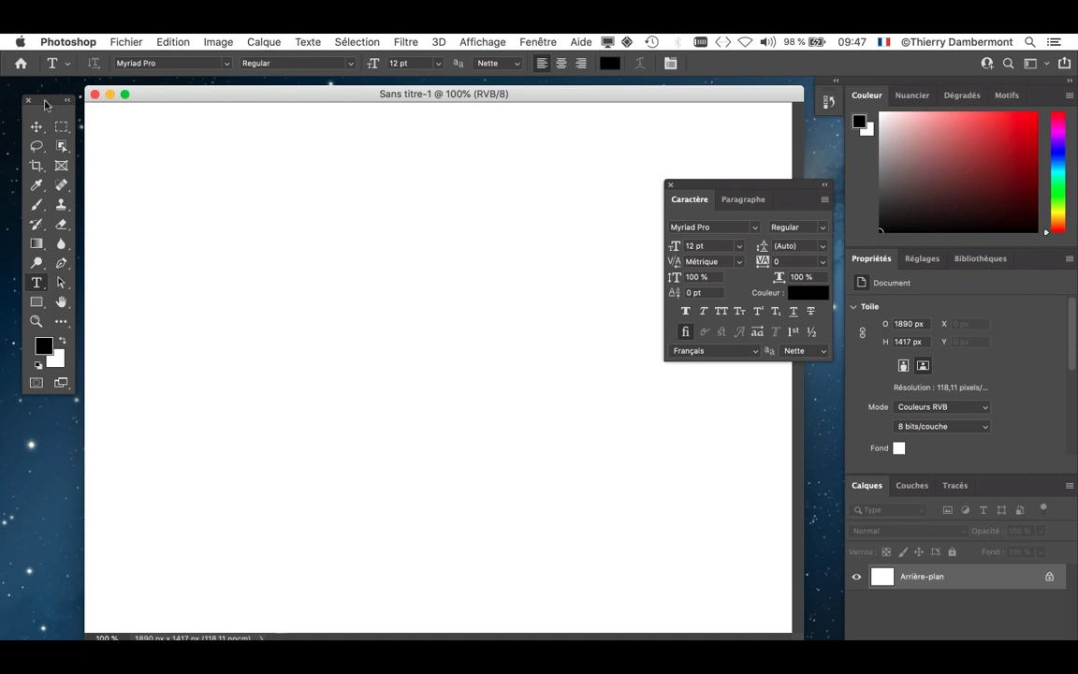
mouse_move(44, 99)
mouse_down()
mouse_move(127, 179)
mouse_move(121, 155)
mouse_up()
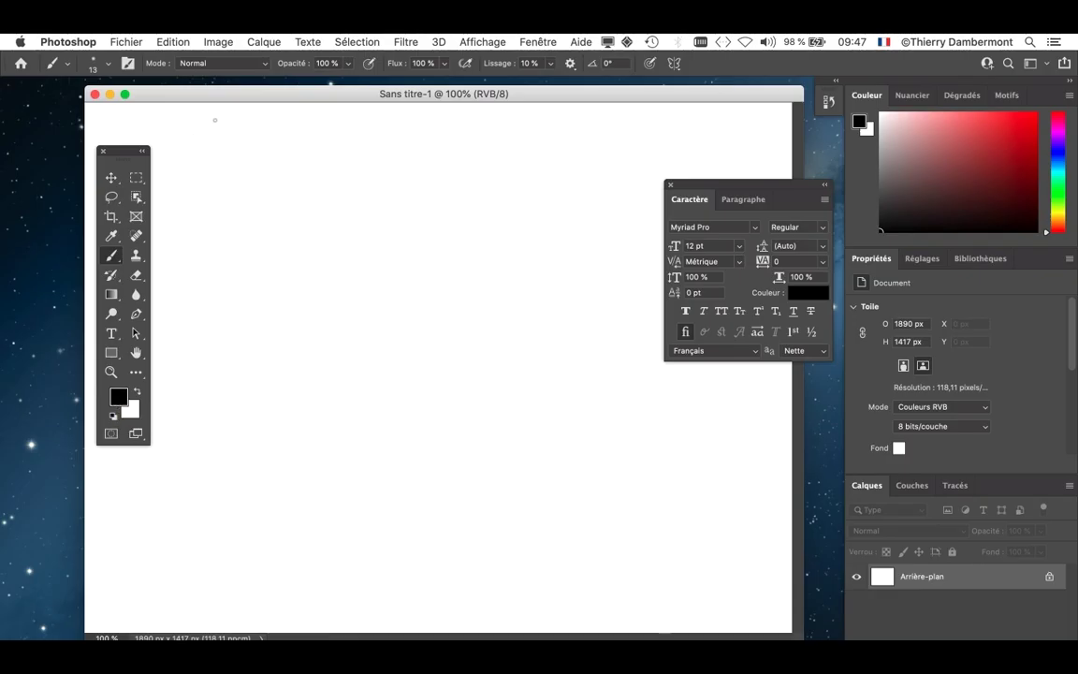
mouse_move(214, 128)
mouse_down()
mouse_move(317, 144)
mouse_move(380, 178)
mouse_move(491, 200)
mouse_move(569, 289)
mouse_up()
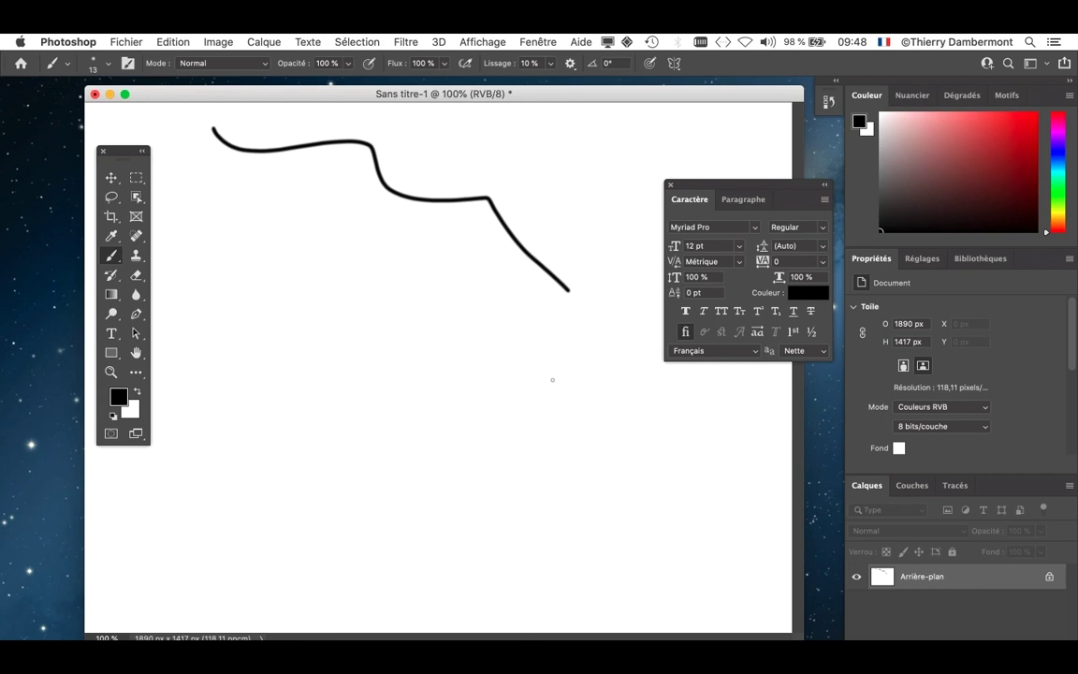
Set the brush's Epaisseur to 69 px.
click(112, 265)
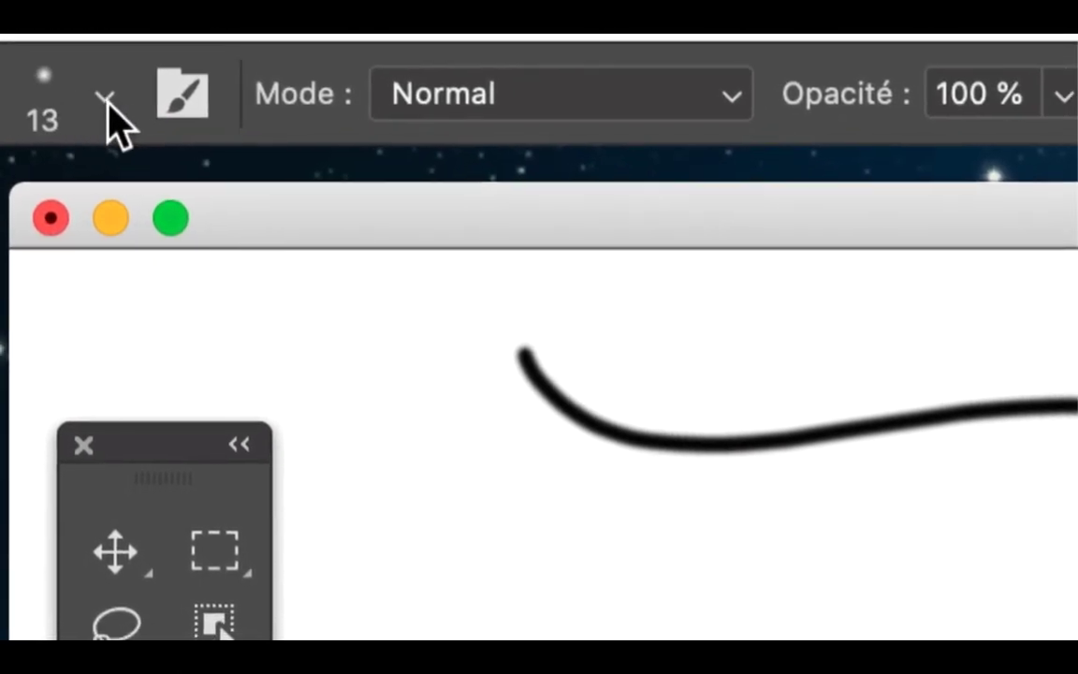
click(105, 98)
click(107, 101)
click(55, 112)
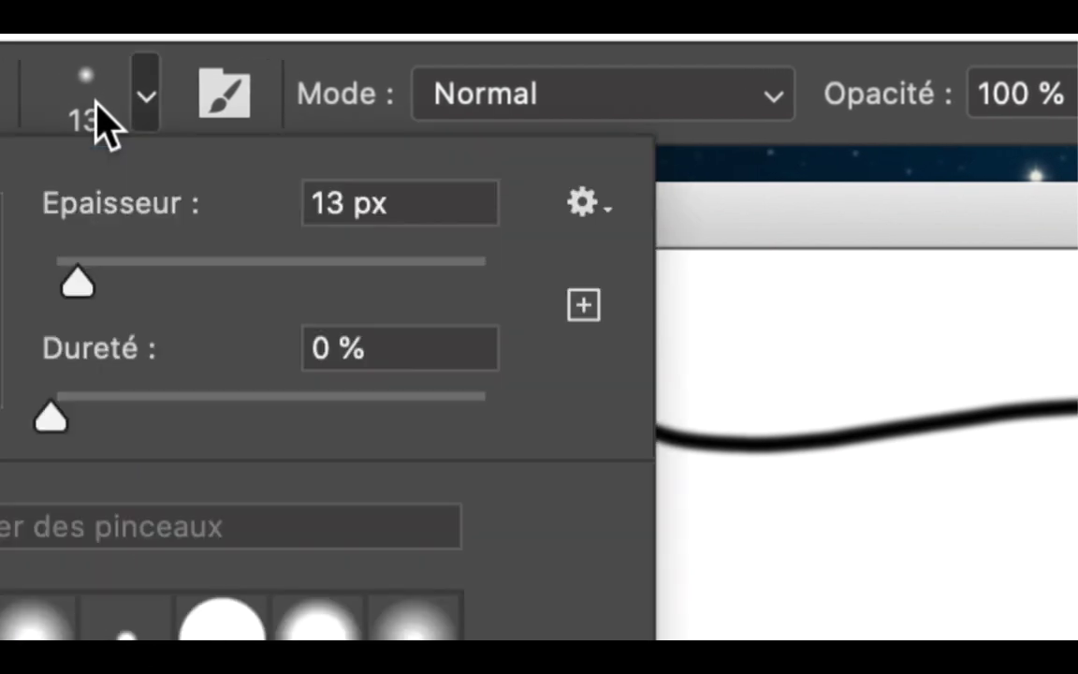
click(96, 103)
click(98, 103)
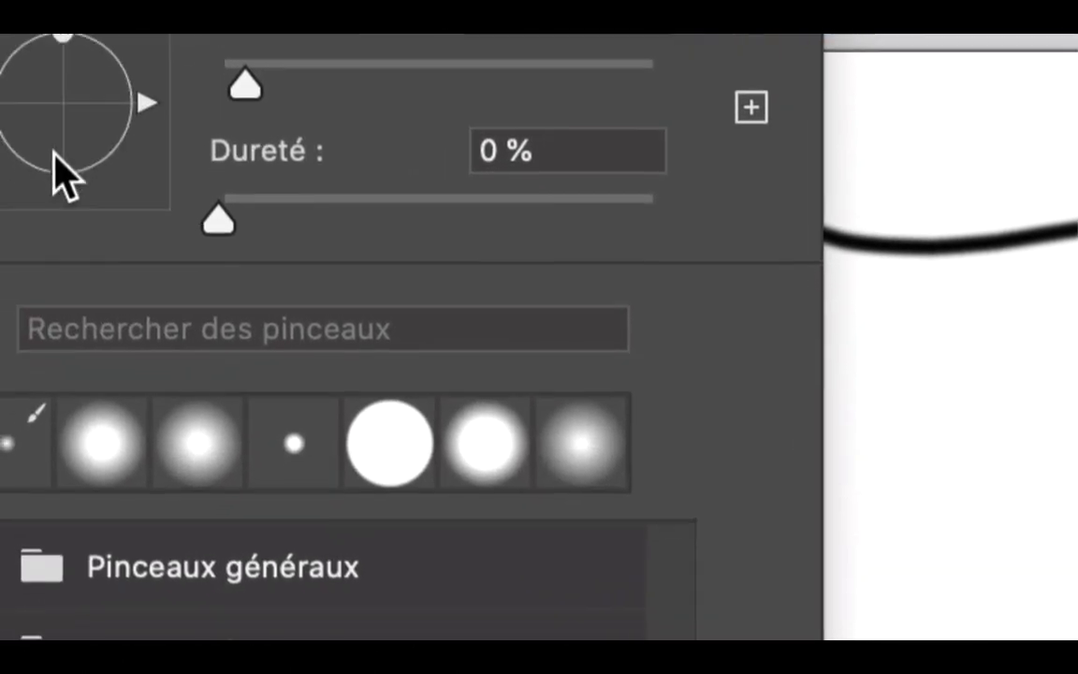
drag(288, 85, 310, 87)
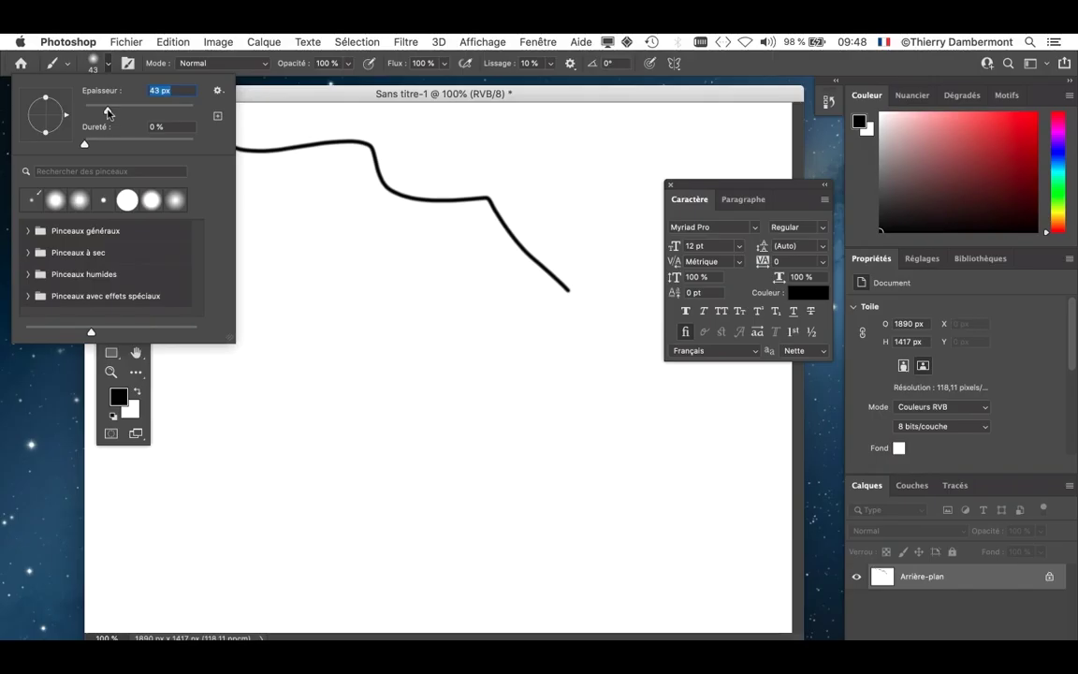
drag(108, 113, 110, 112)
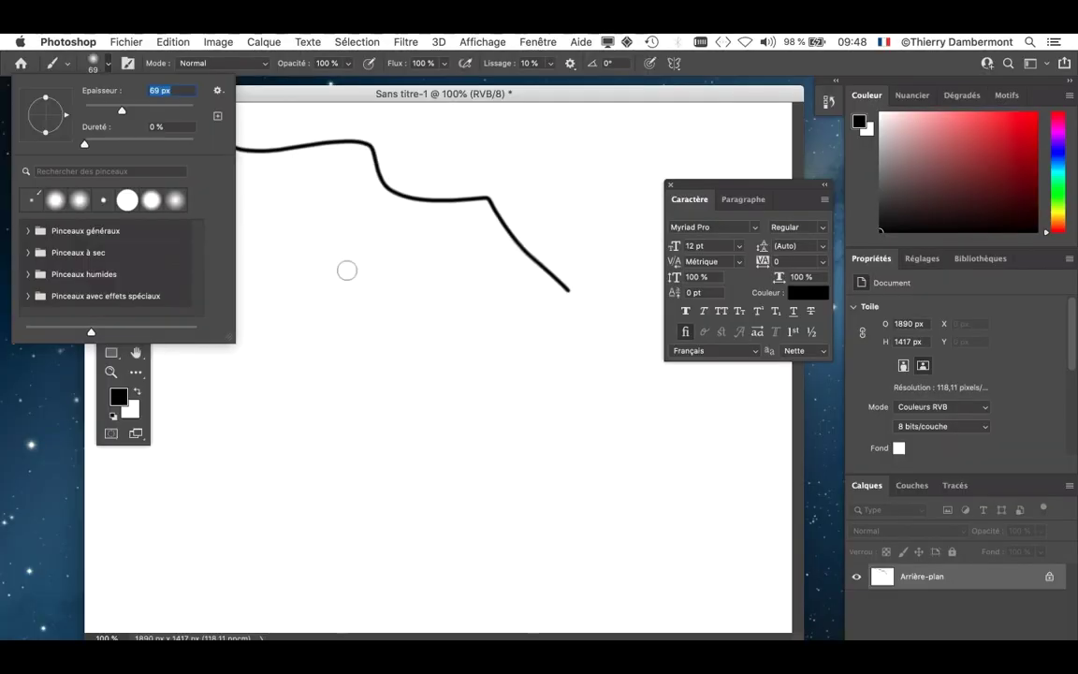
key(Return)
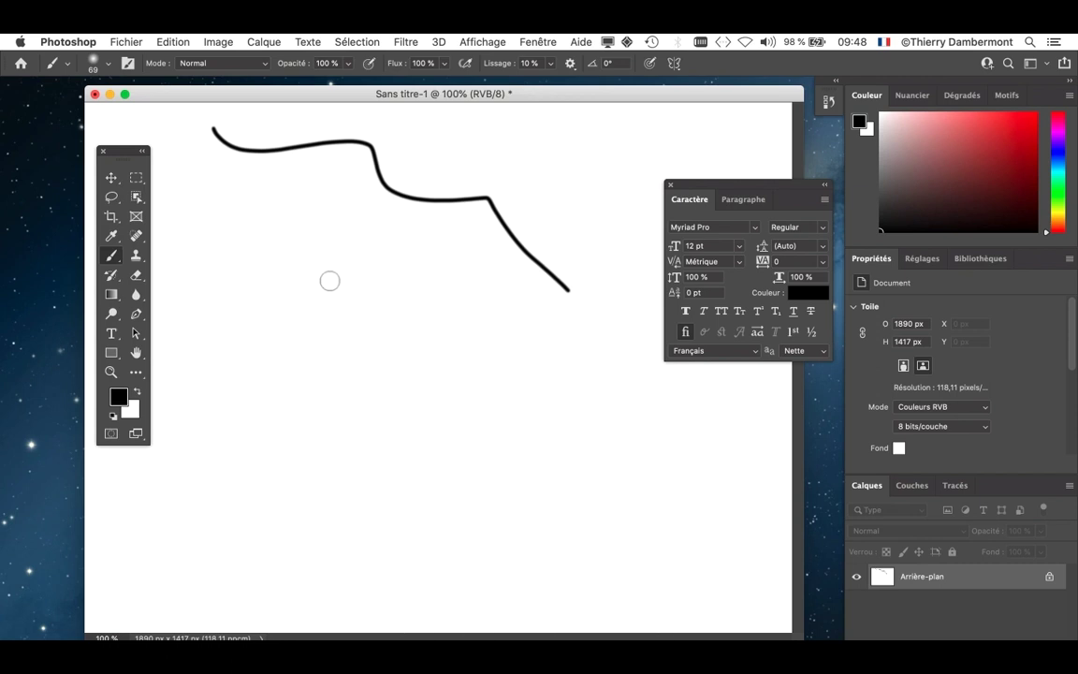
Paint a thick wavy stroke below the thin one and toggle the brush cursor repeatedly between its size outline and the precise crosshair.
key(Caps_Lock)
mouse_move(313, 248)
mouse_down()
mouse_move(427, 295)
mouse_move(469, 376)
mouse_move(642, 483)
mouse_up()
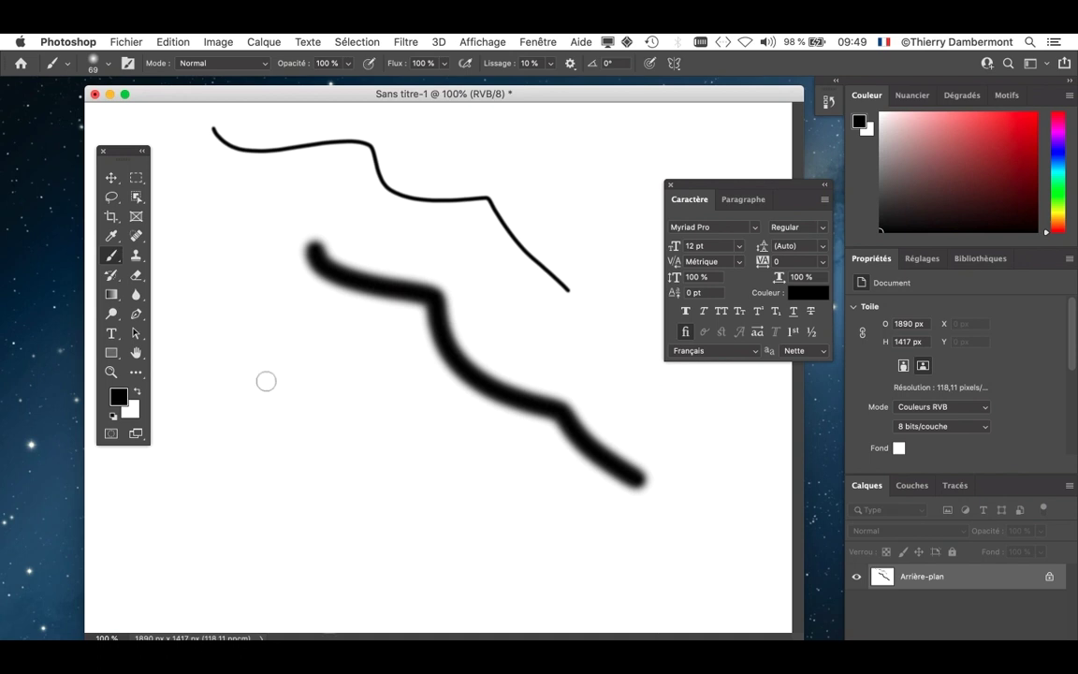
key(Caps_Lock)
key(Caps_Lock)
key(Caps_Lock)
key(Caps_Lock)
key(Caps_Lock)
Move the Tools panel off the canvas to beside the document window and activate the Hand tool.
drag(122, 154, 92, 124)
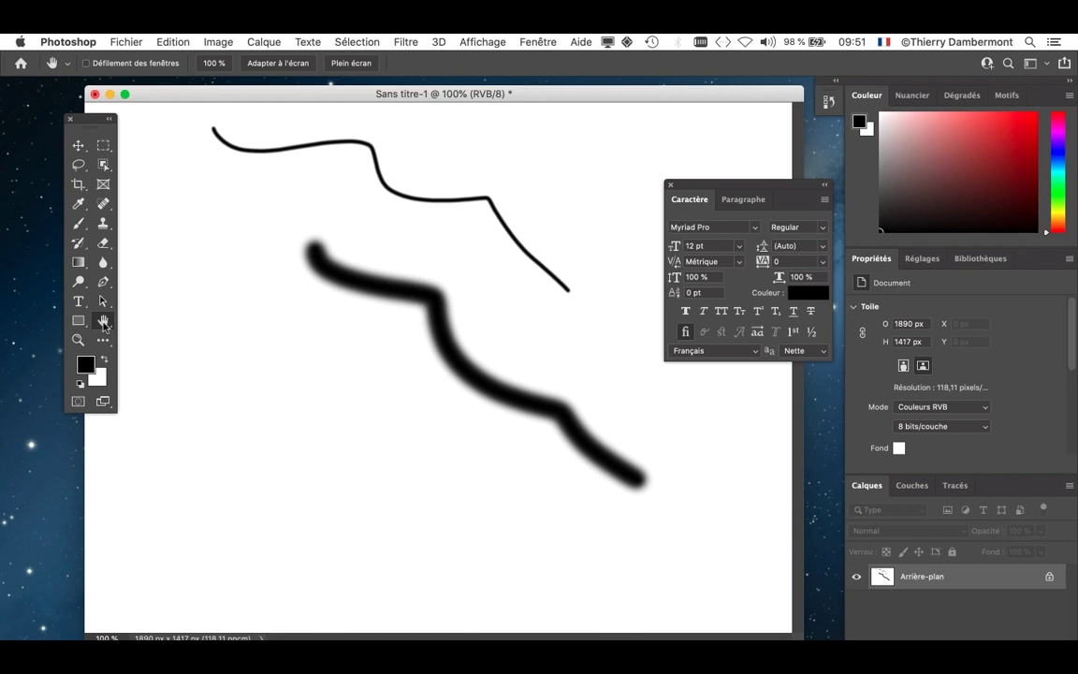
drag(92, 121, 48, 115)
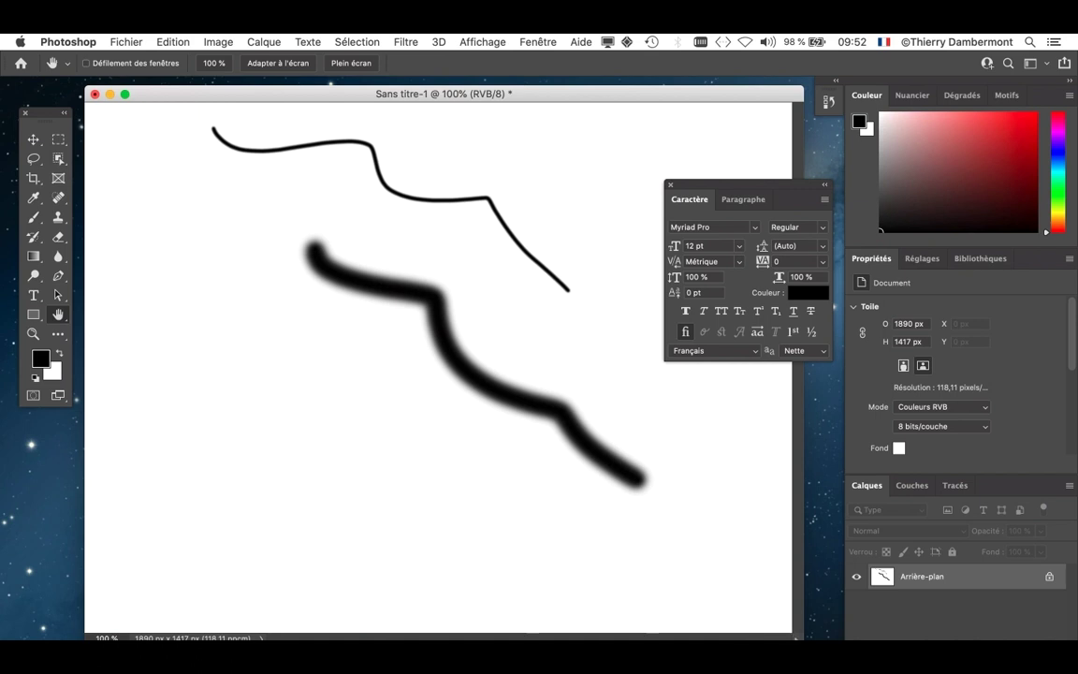
Enlarge the Sans titre-1 document window and move it around the workspace, adjusting its size from its lower right corner.
drag(804, 644, 841, 673)
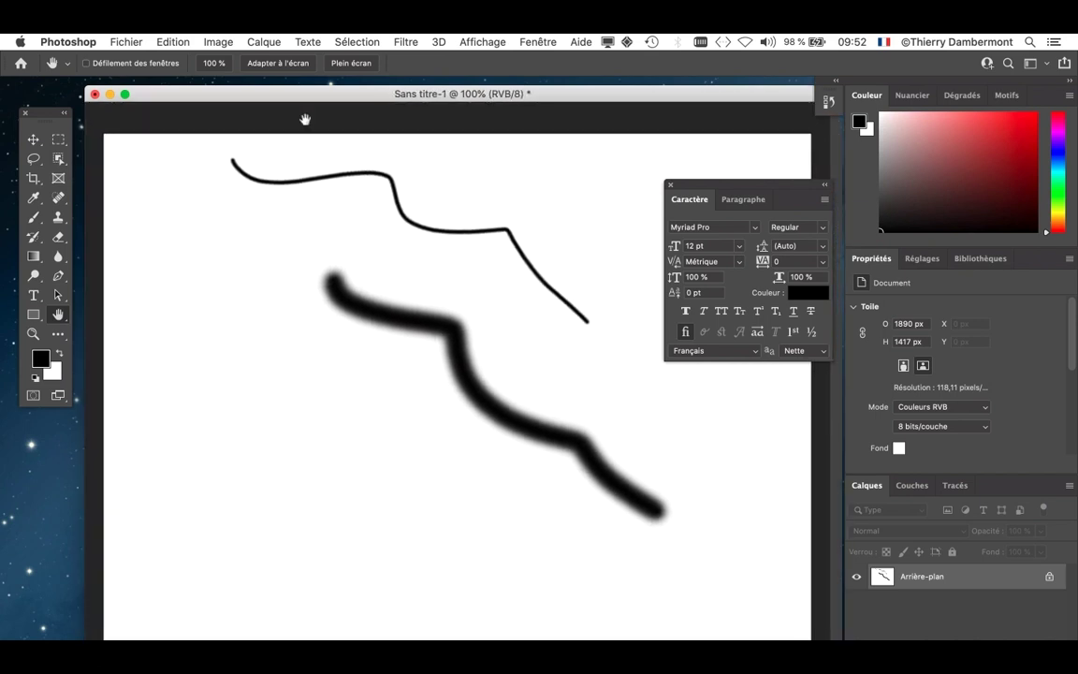
drag(254, 98, 169, 89)
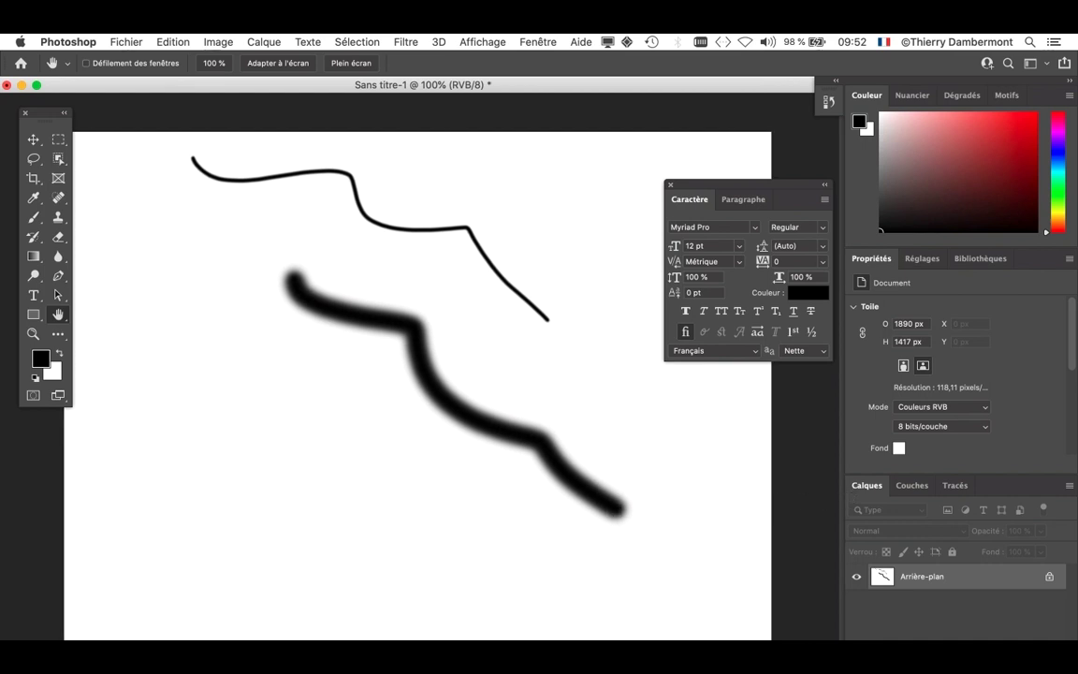
drag(643, 86, 506, 85)
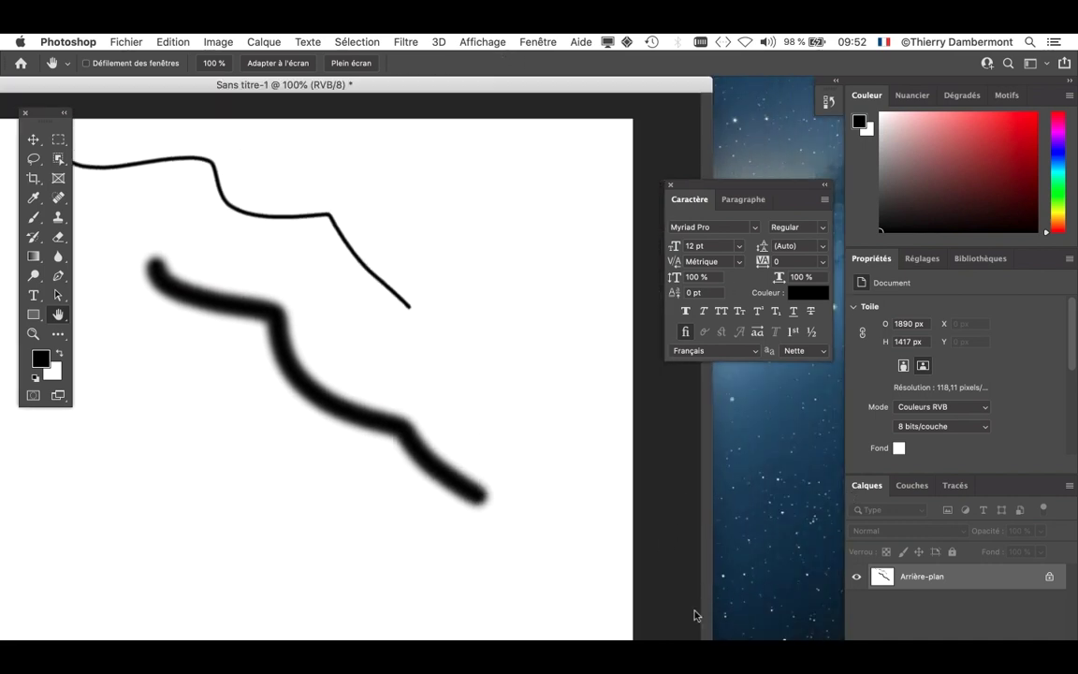
drag(712, 673, 686, 665)
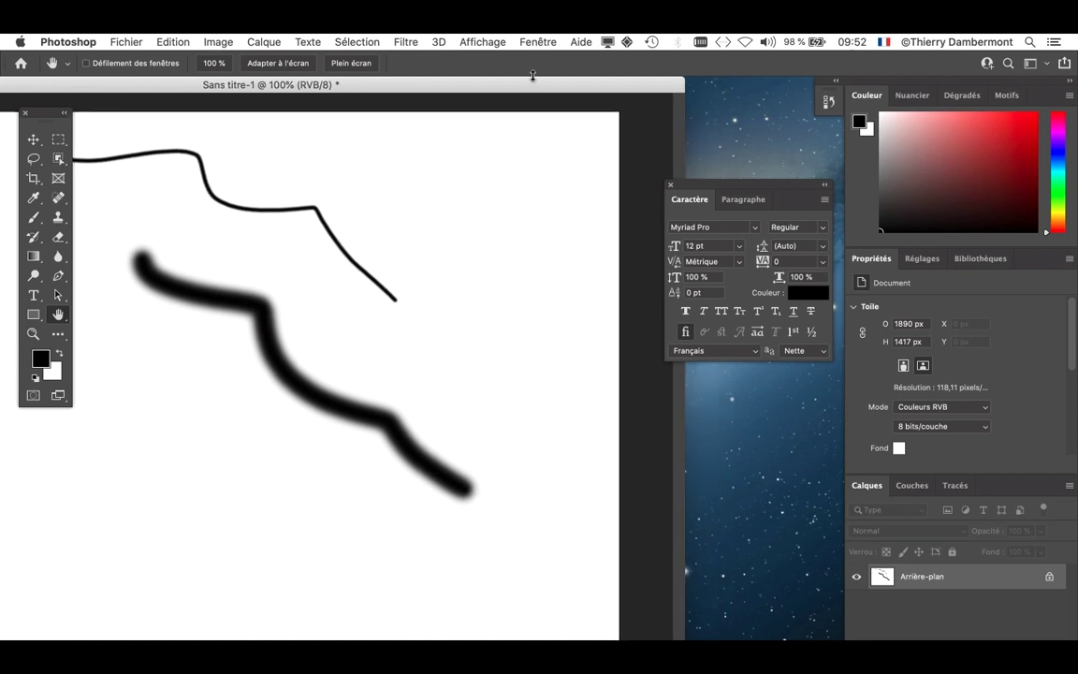
drag(541, 88, 681, 86)
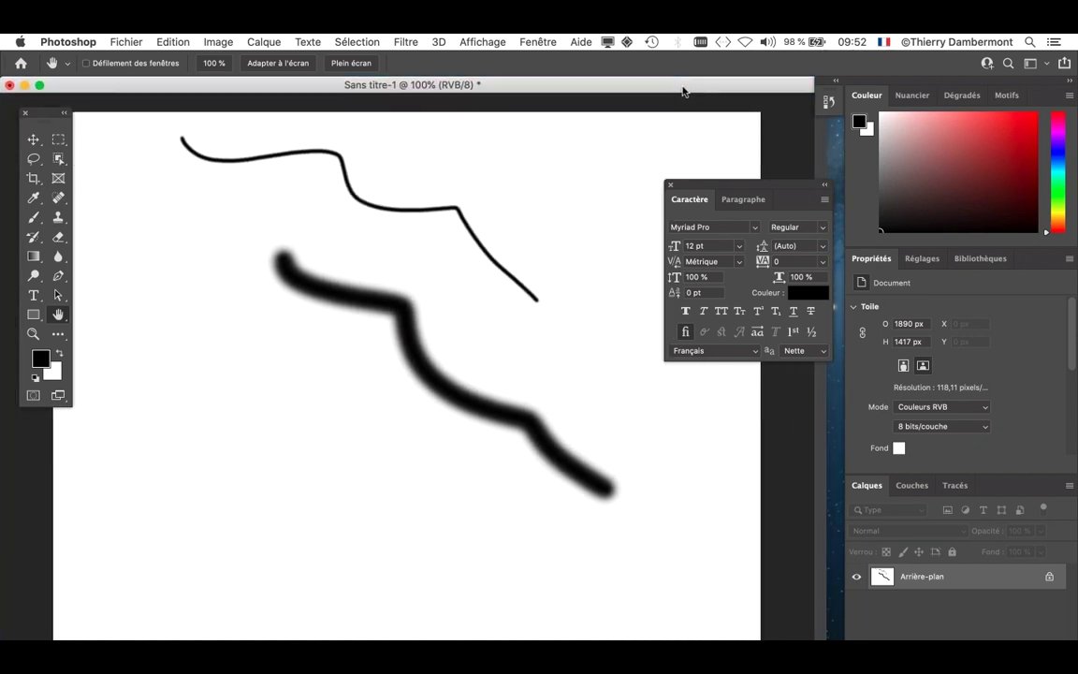
Pan the canvas with the Hand tool, and shift it to the right in full screen mode with the menu bar.
drag(455, 371, 464, 384)
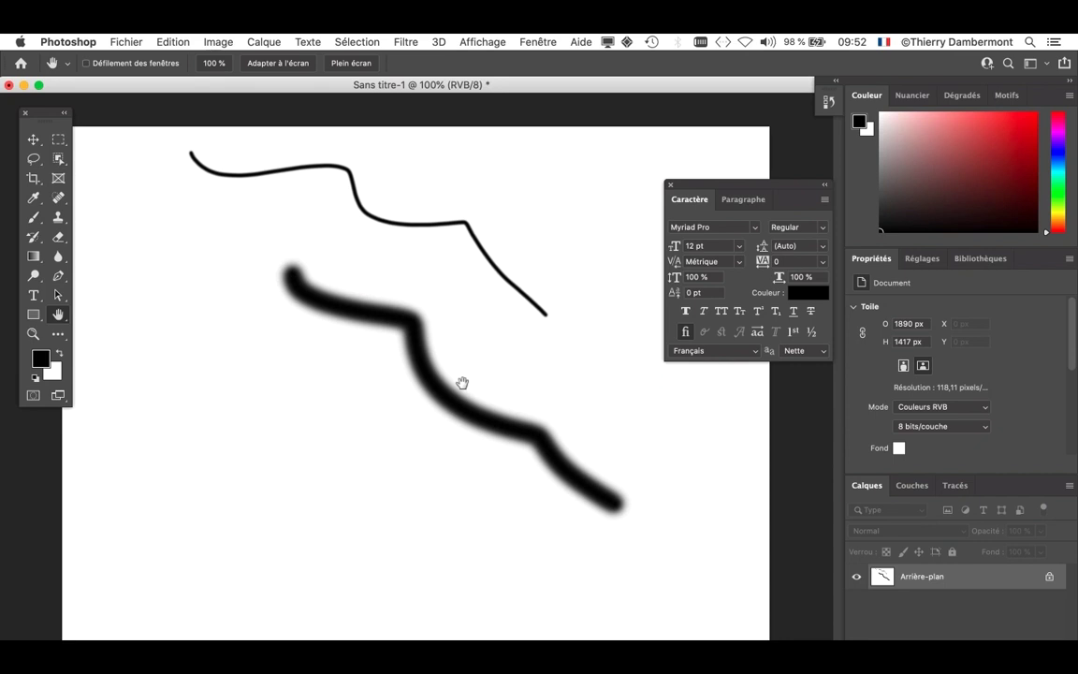
scroll(463, 383, left, 5)
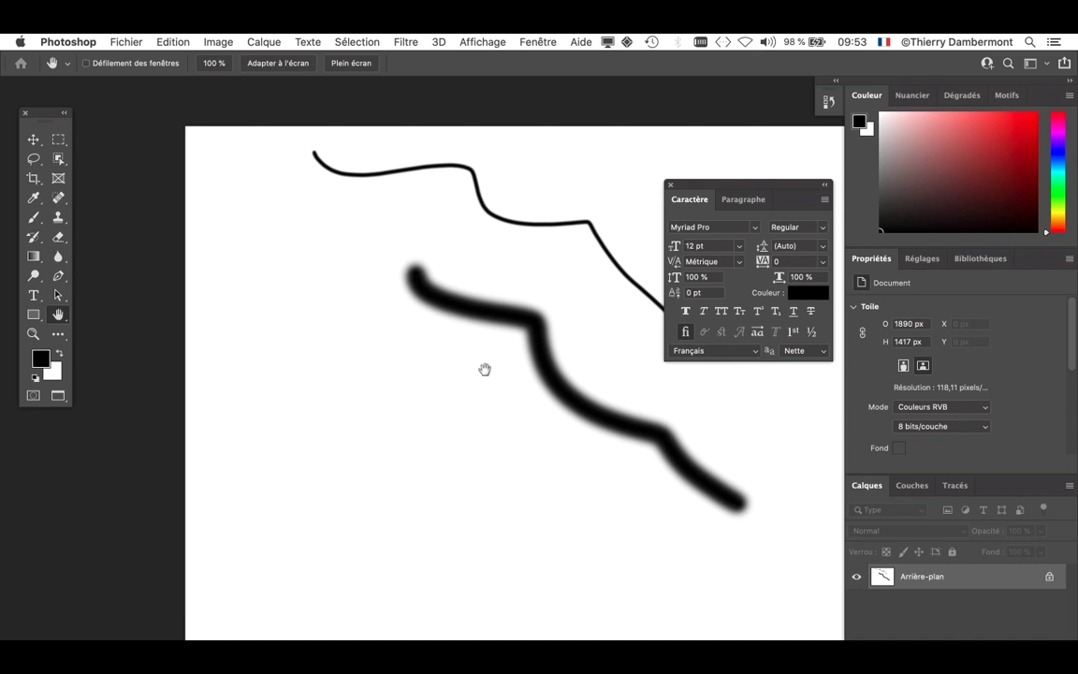
Pan the canvas around the full screen workspace with the Hand tool until only its upper-left corner remains in view.
scroll(480, 371, right, 5)
mouse_move(301, 383)
mouse_down()
mouse_move(241, 337)
mouse_move(228, 300)
mouse_move(864, 151)
mouse_move(921, 326)
mouse_move(739, 563)
mouse_move(279, 493)
mouse_move(283, 330)
mouse_move(434, 313)
mouse_move(404, 356)
mouse_move(391, 351)
mouse_up()
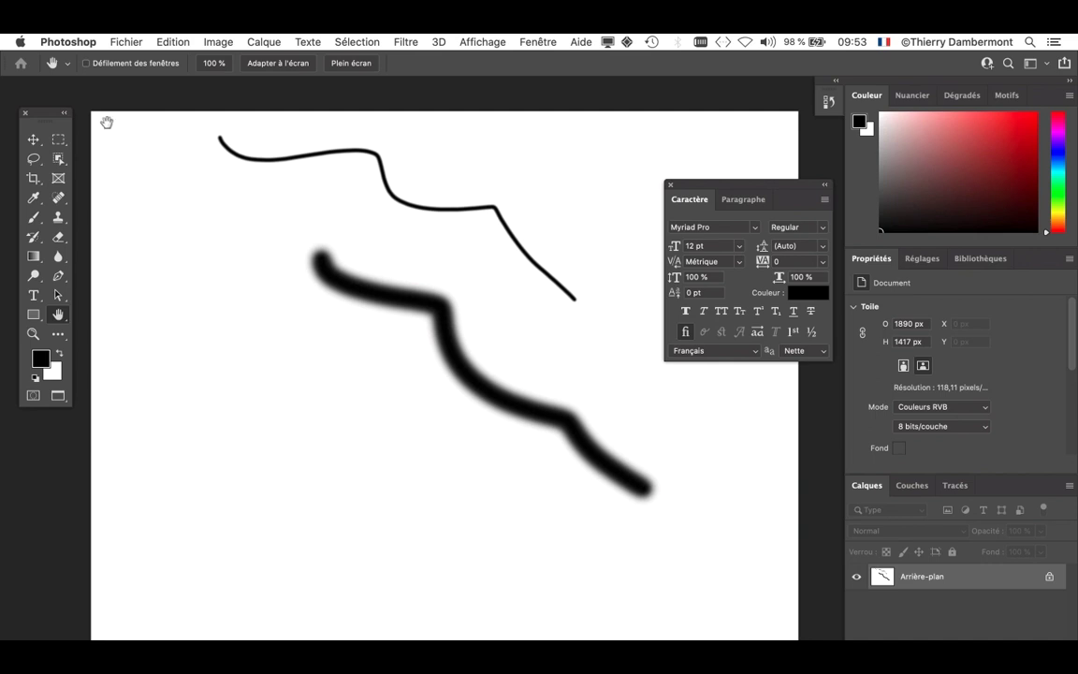
drag(105, 120, 226, 209)
drag(195, 148, 556, 480)
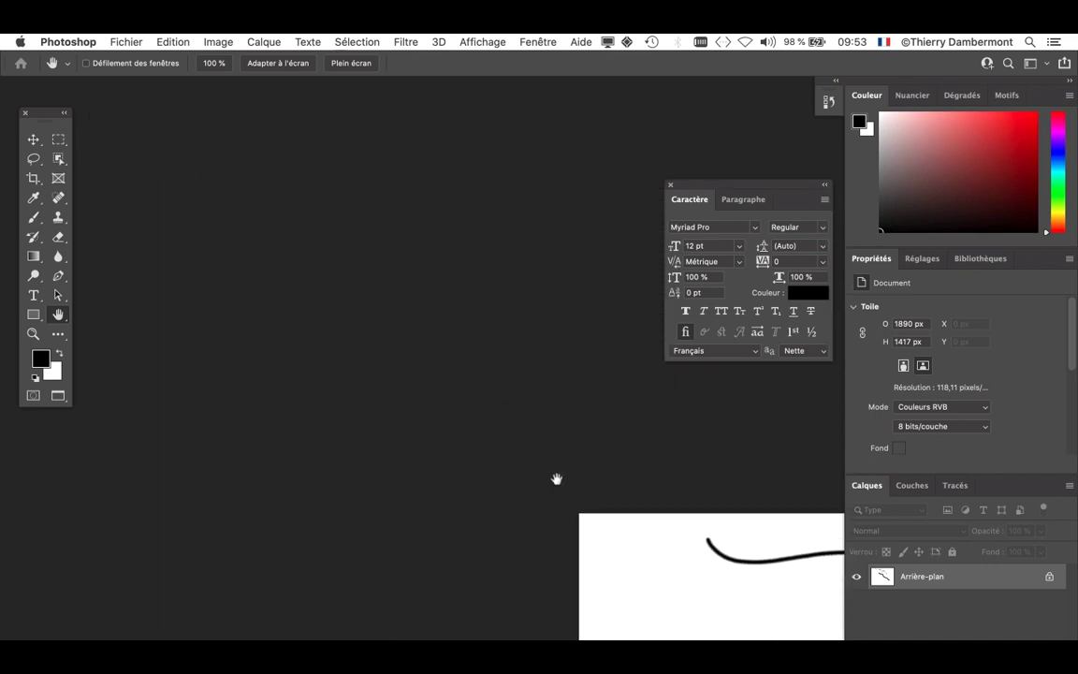
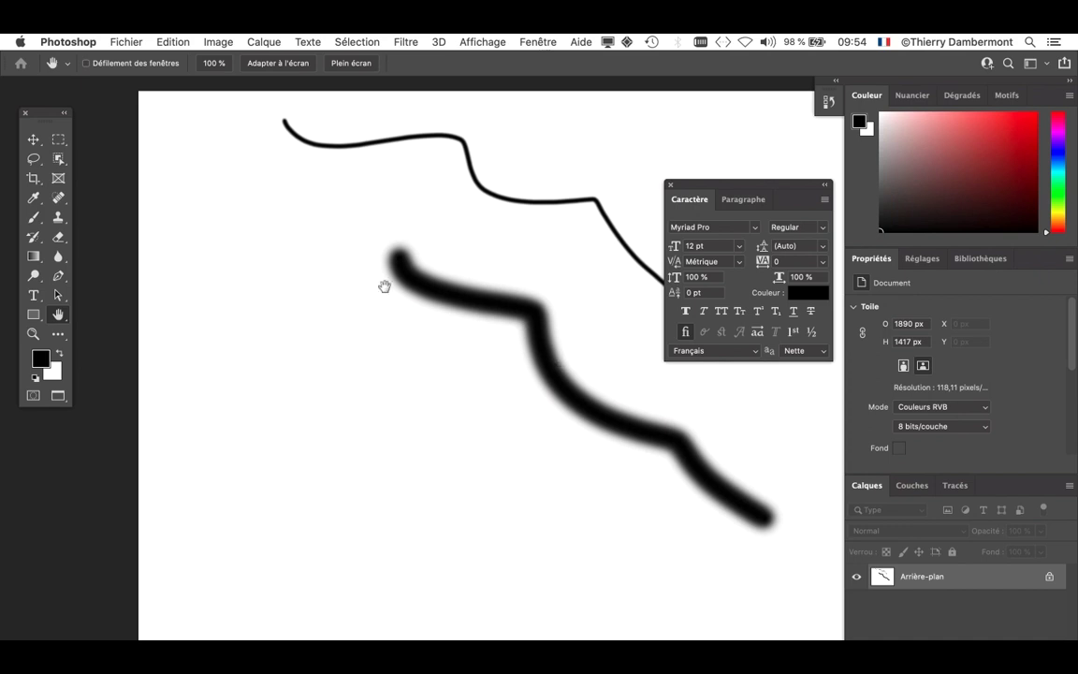
Zoom out and in repeatedly on the area below the thick stroke, and shift the reduced canvas up and to the left.
alt+click(456, 393)
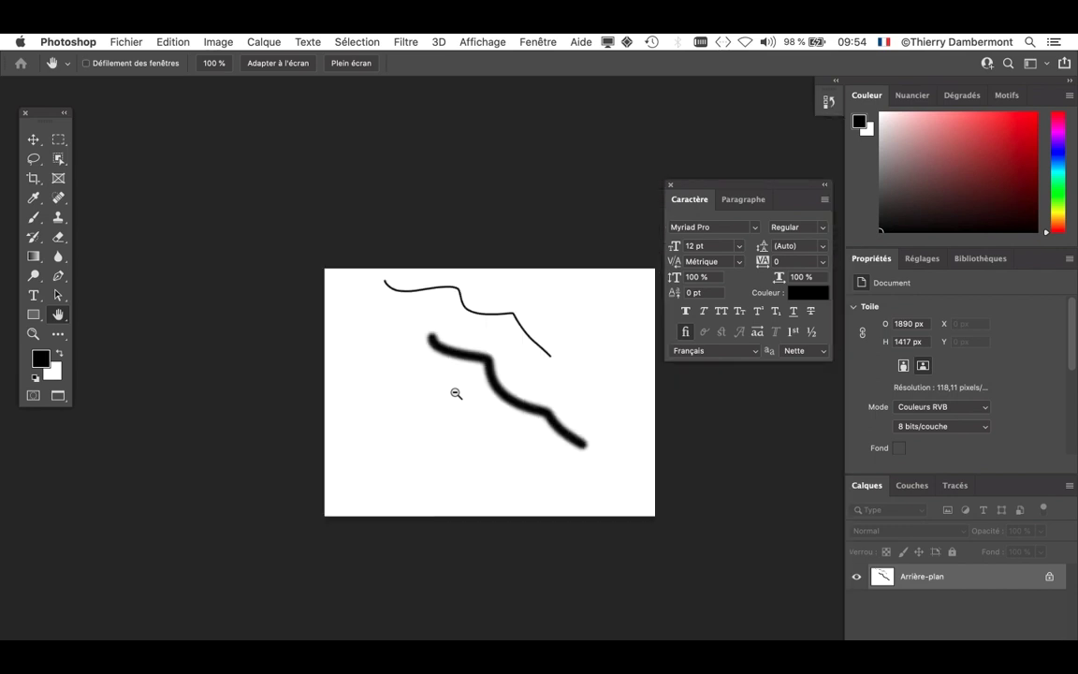
click(456, 393)
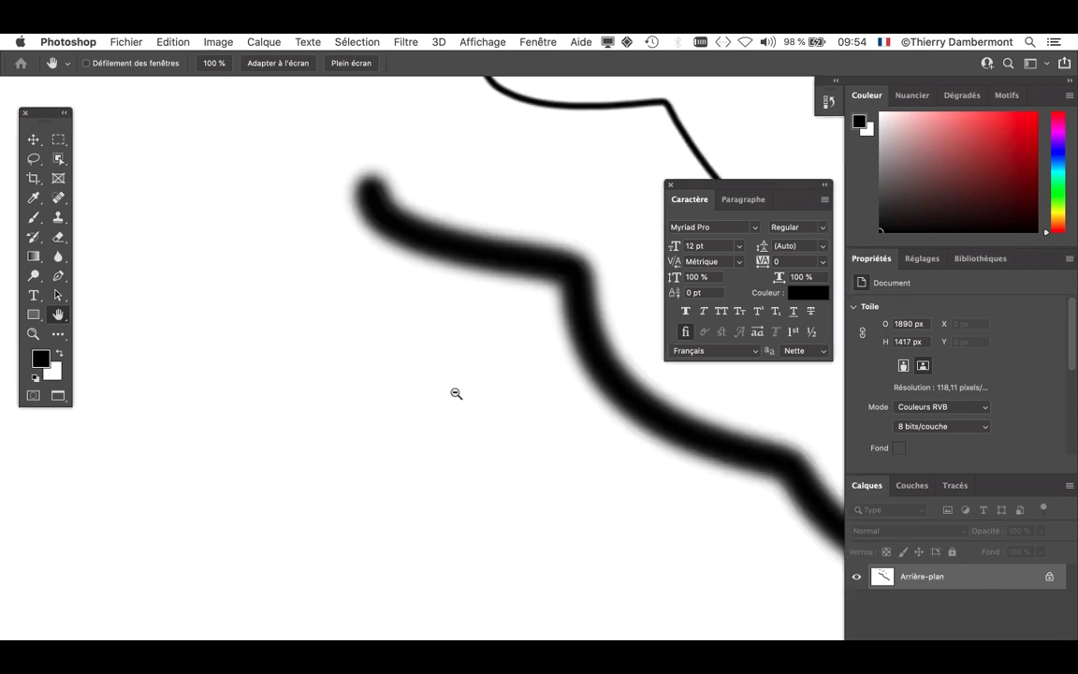
alt+click(456, 393)
click(456, 394)
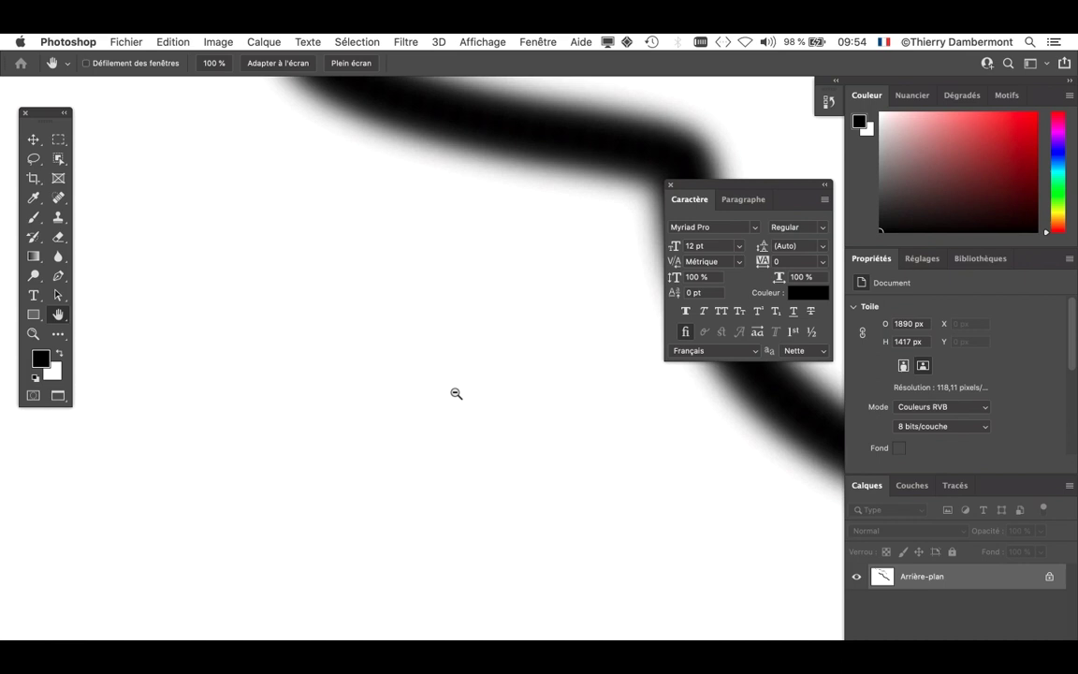
alt+click(456, 393)
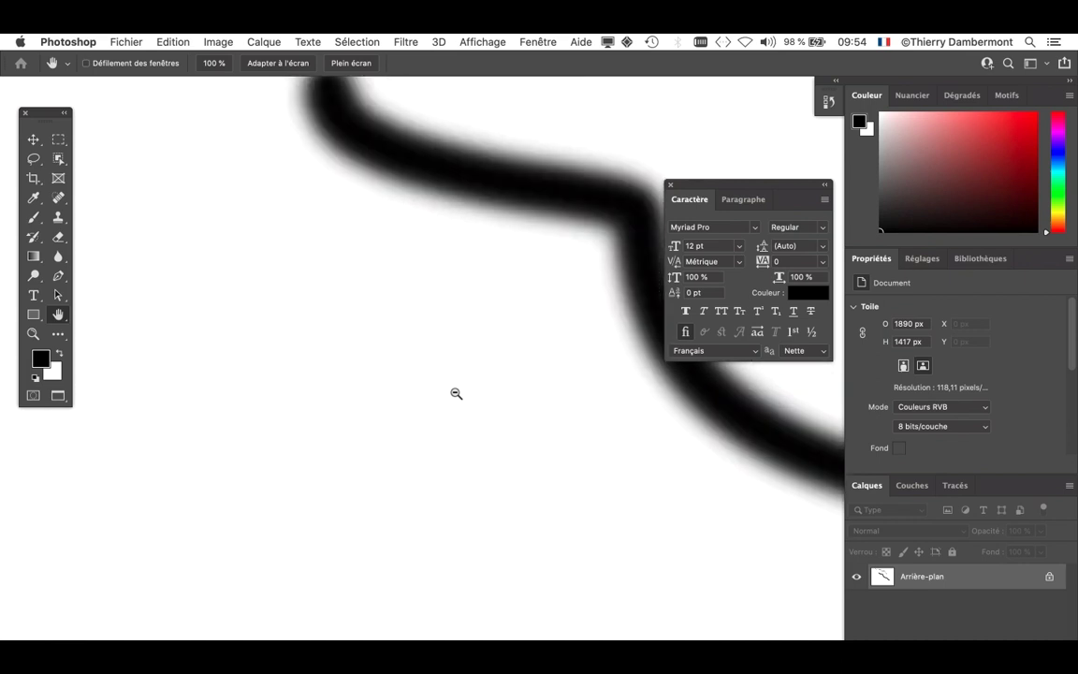
click(456, 394)
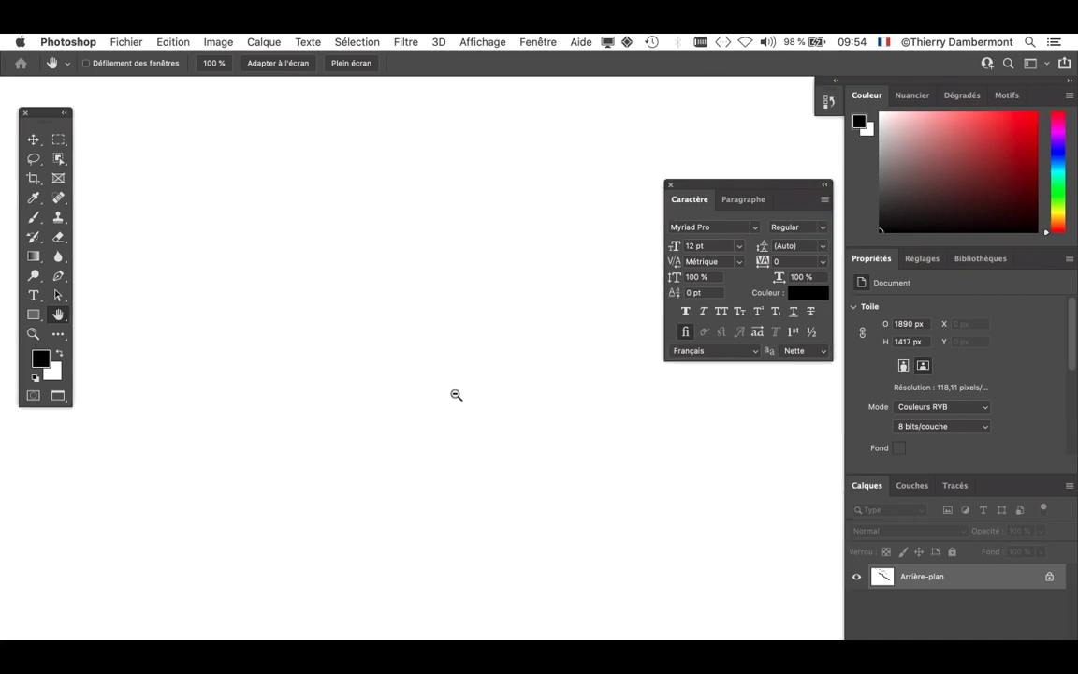
alt+click(456, 394)
alt+click(456, 396)
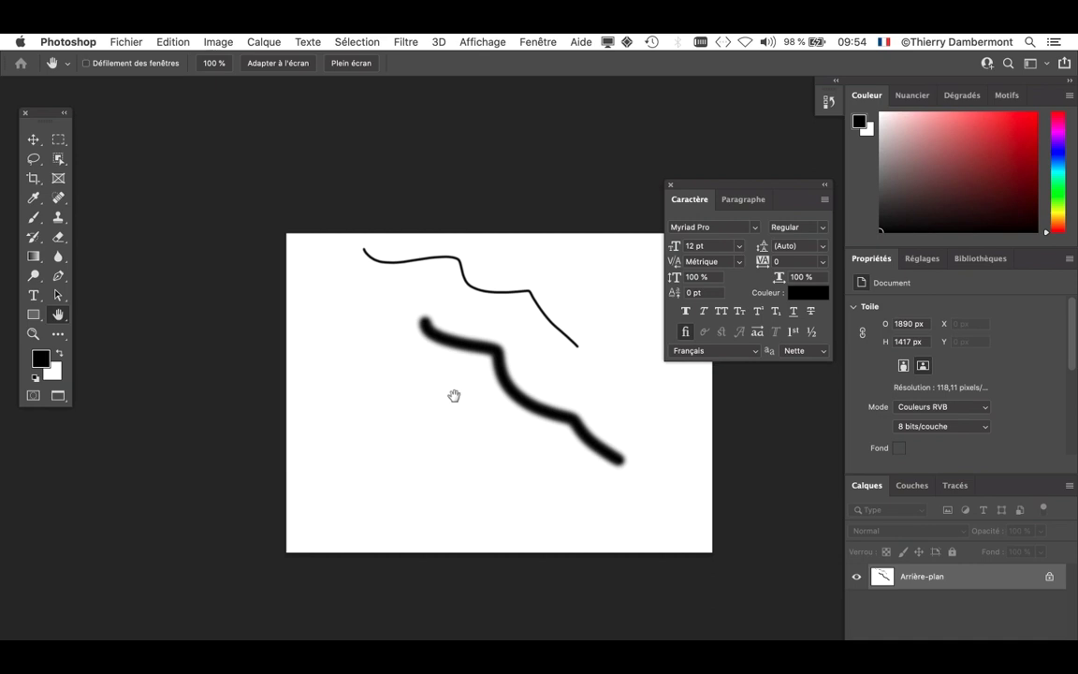
drag(454, 396, 308, 323)
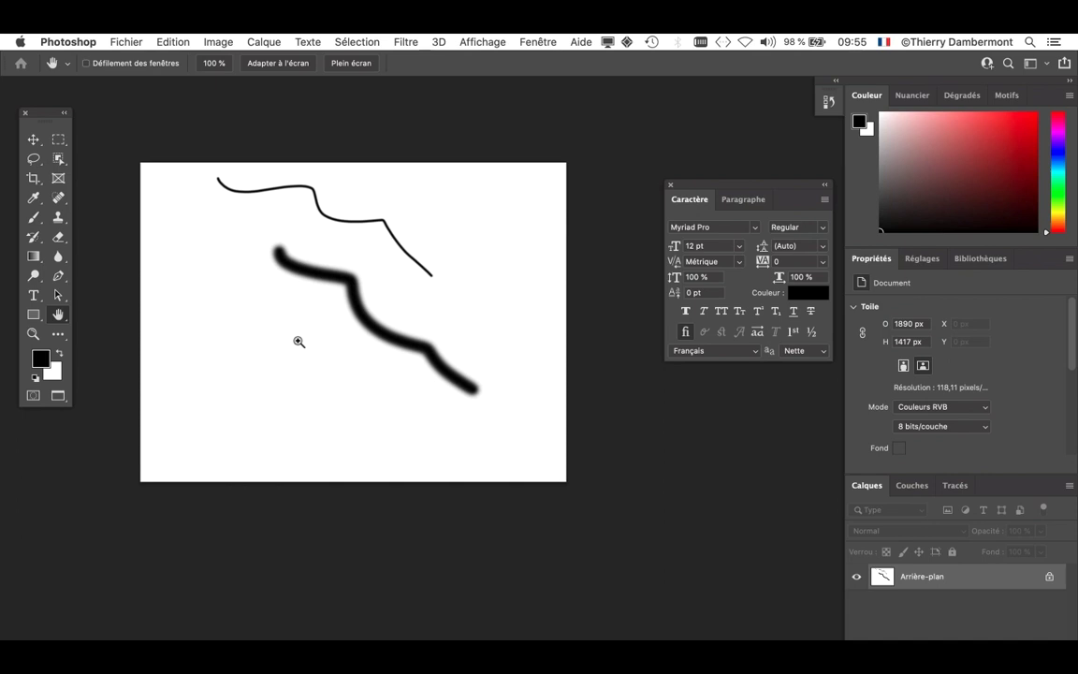
Zoom in progressively on the first bend of the thick stroke.
scroll(307, 299, up, 1)
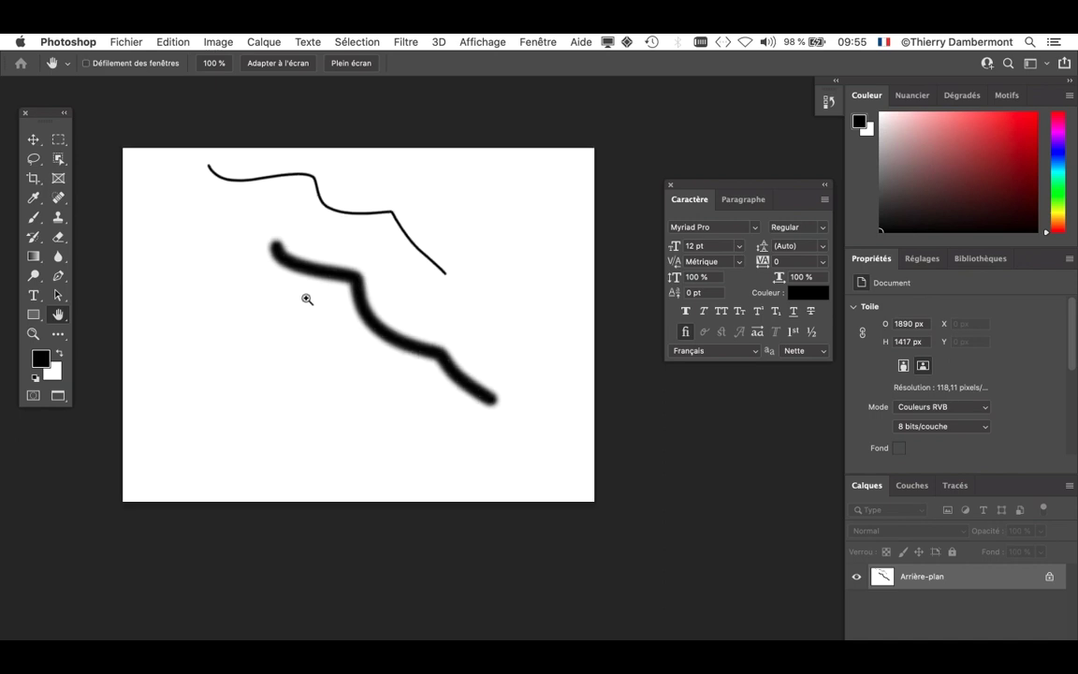
scroll(307, 298, up, 3)
scroll(307, 299, up, 3)
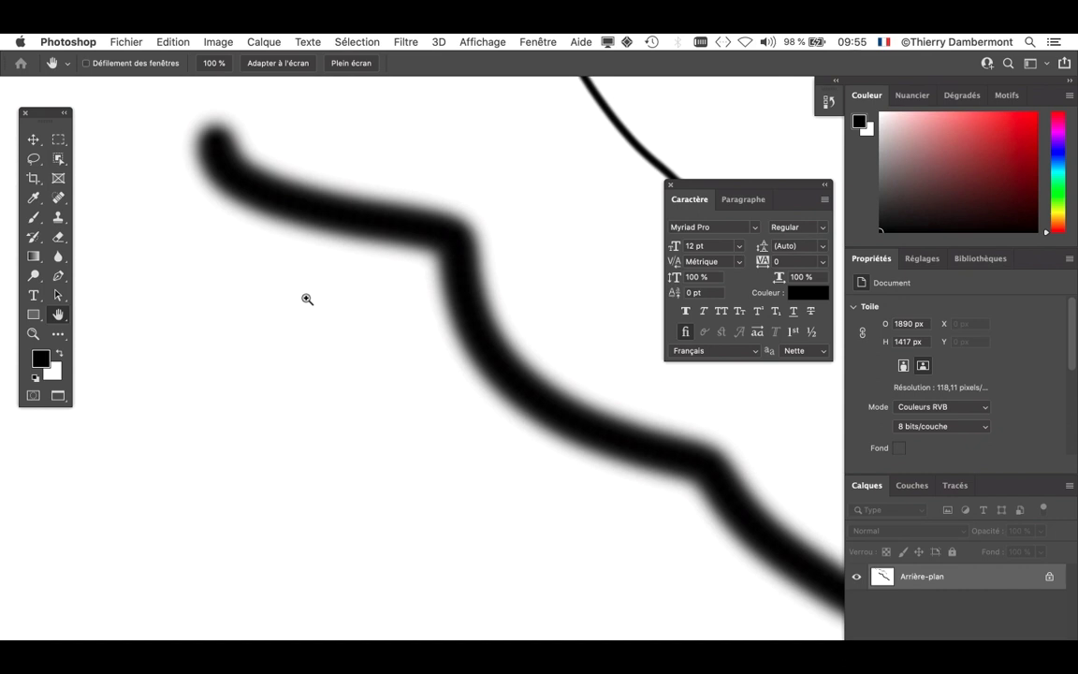
scroll(307, 299, up, 2)
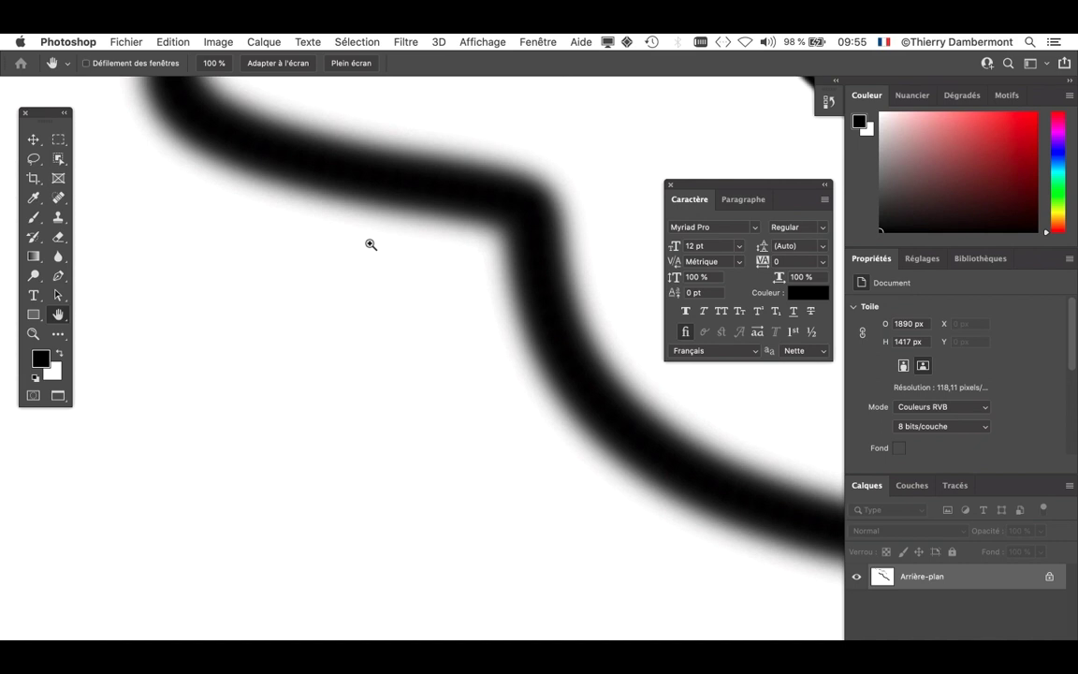
scroll(371, 244, up, 1)
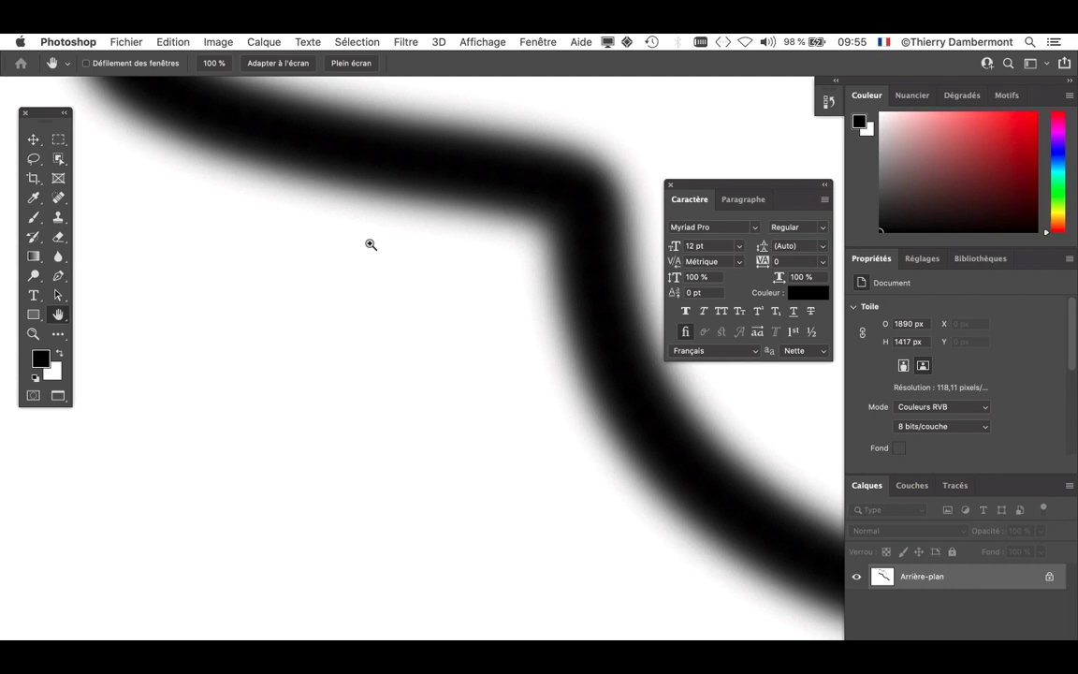
scroll(370, 244, up, 1)
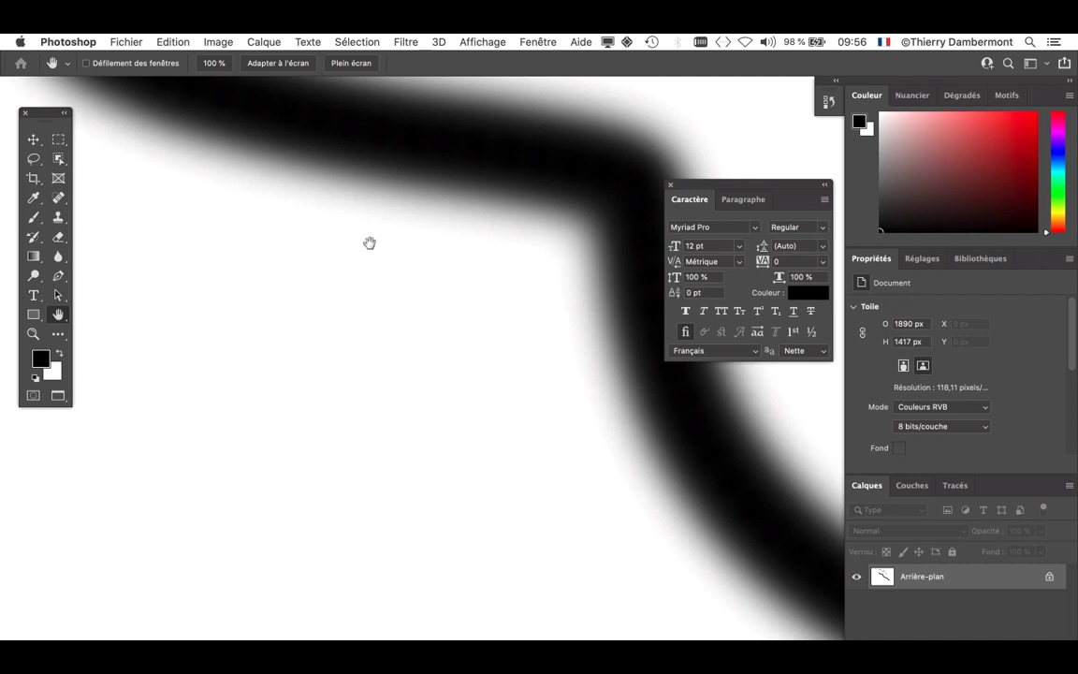
click(371, 245)
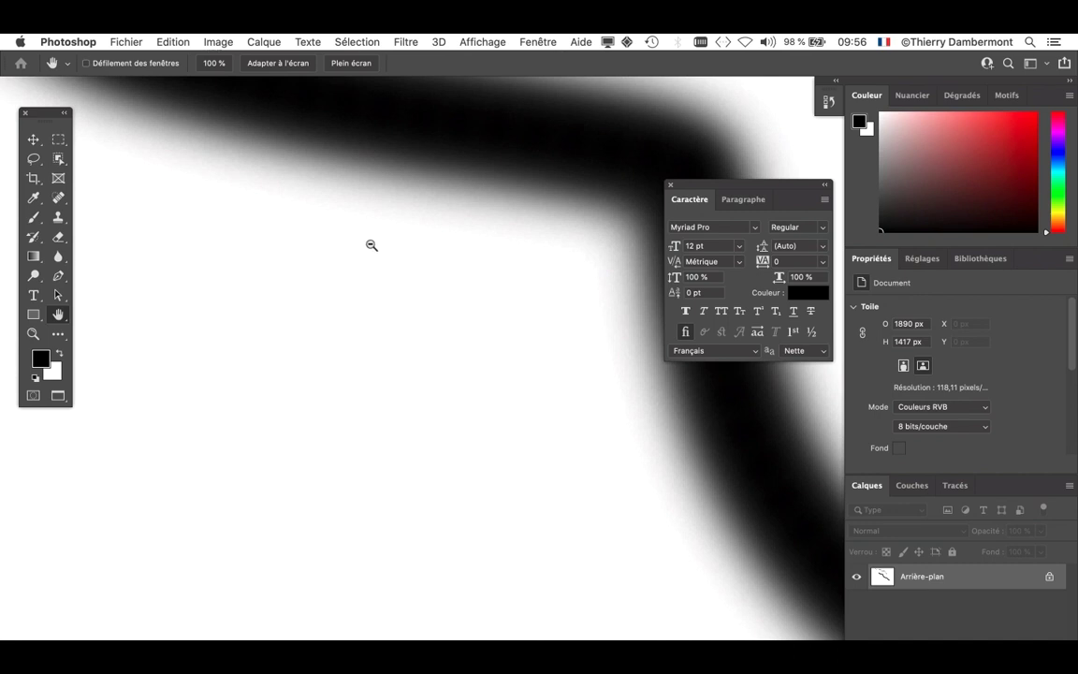
Zoom out in successive stages until the entire canvas fits in the workspace.
alt+click(379, 245)
alt+click(379, 245)
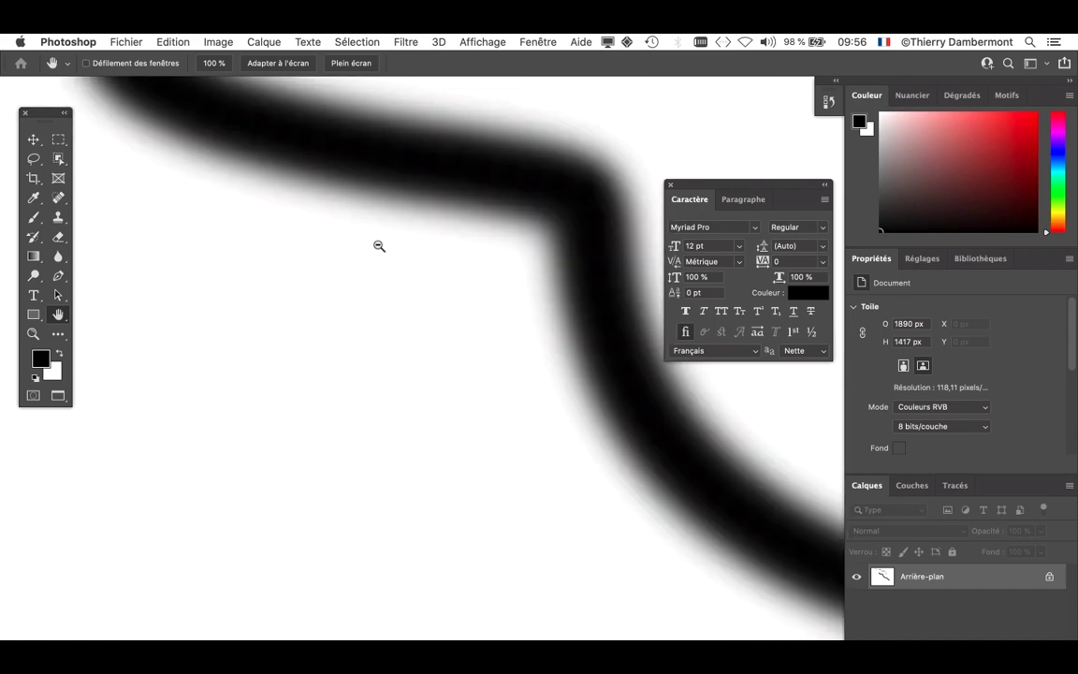
alt+click(379, 245)
alt+click(379, 246)
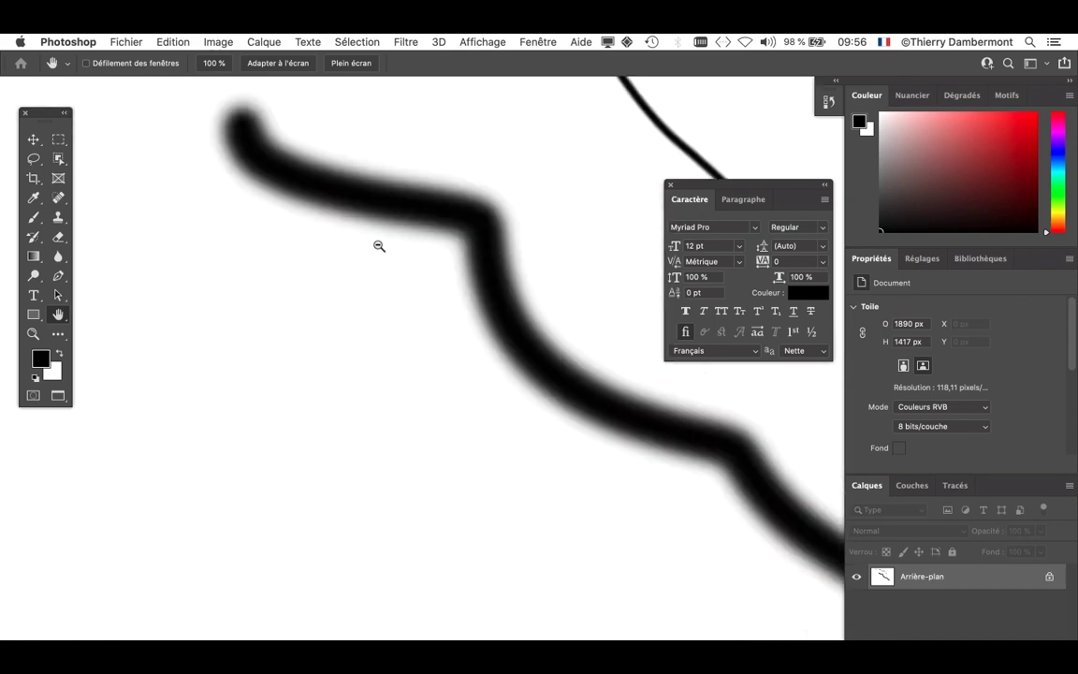
alt+click(379, 245)
alt+click(379, 245)
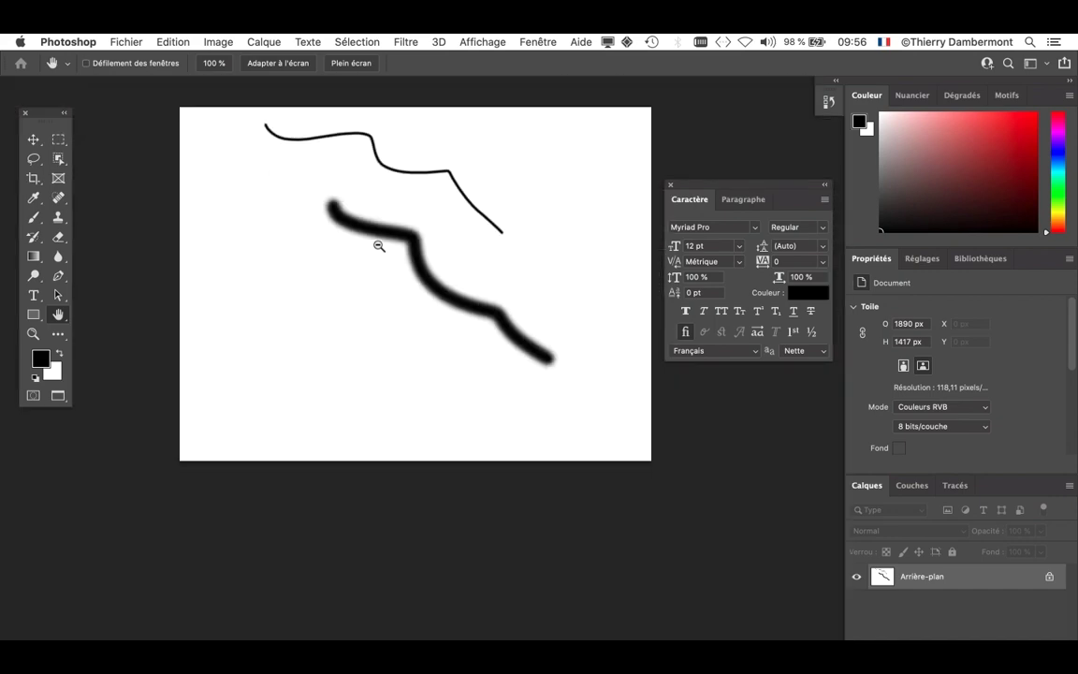
alt+click(379, 245)
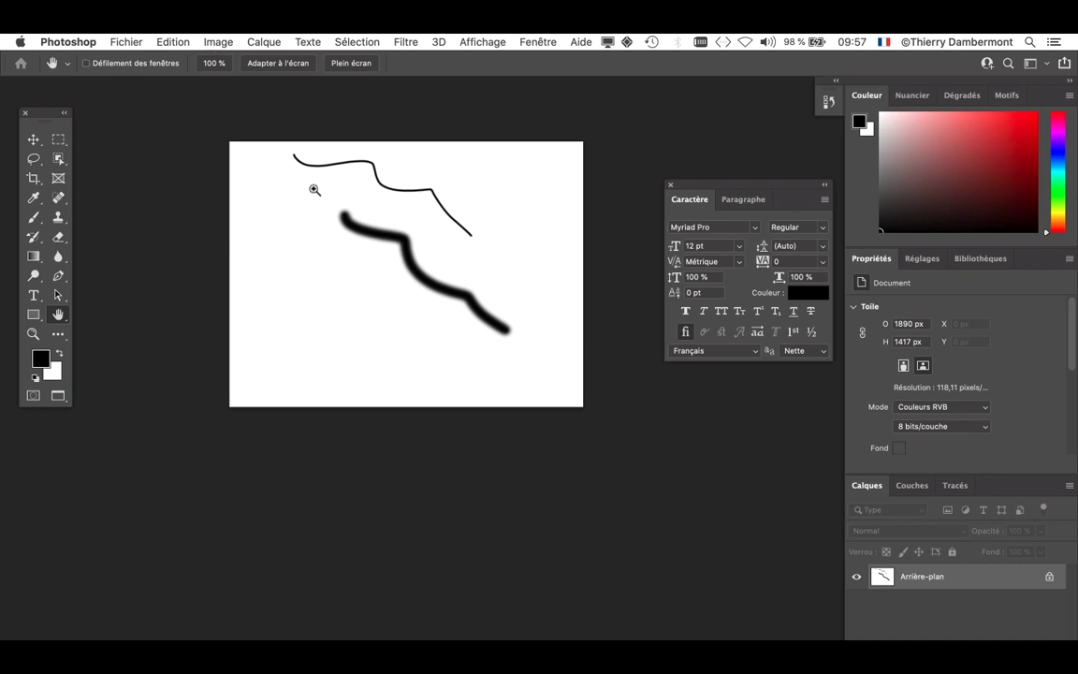
Magnify the area between the starting ends of both strokes, zoom back out and pan the canvas into view.
drag(315, 191, 452, 277)
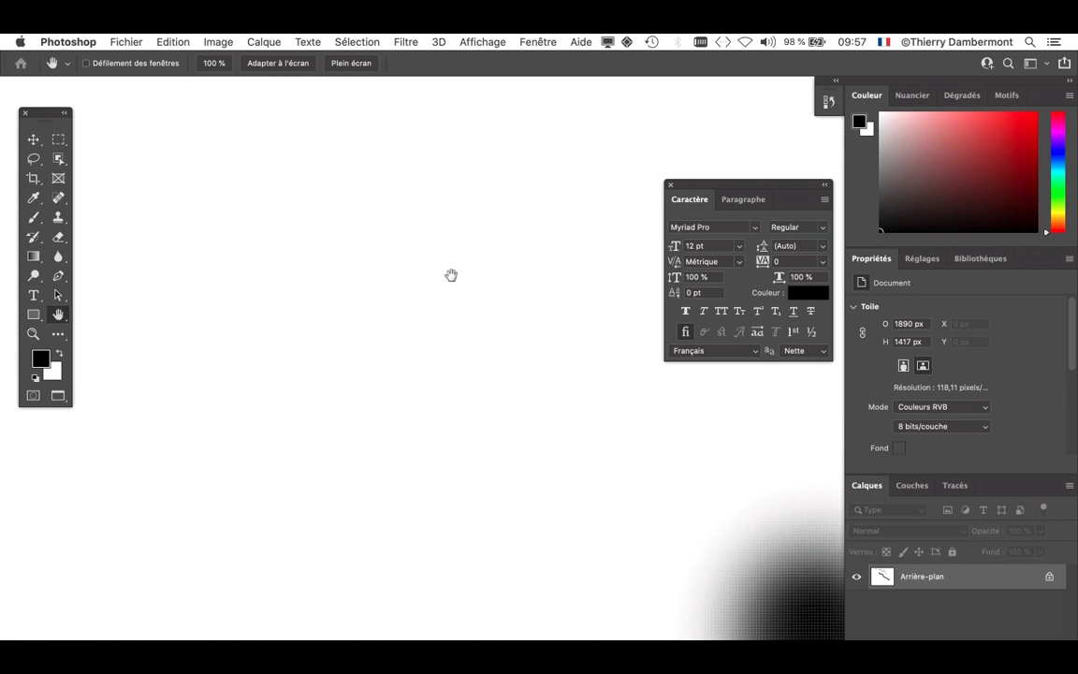
alt+super+click(525, 318)
alt+super+click(628, 418)
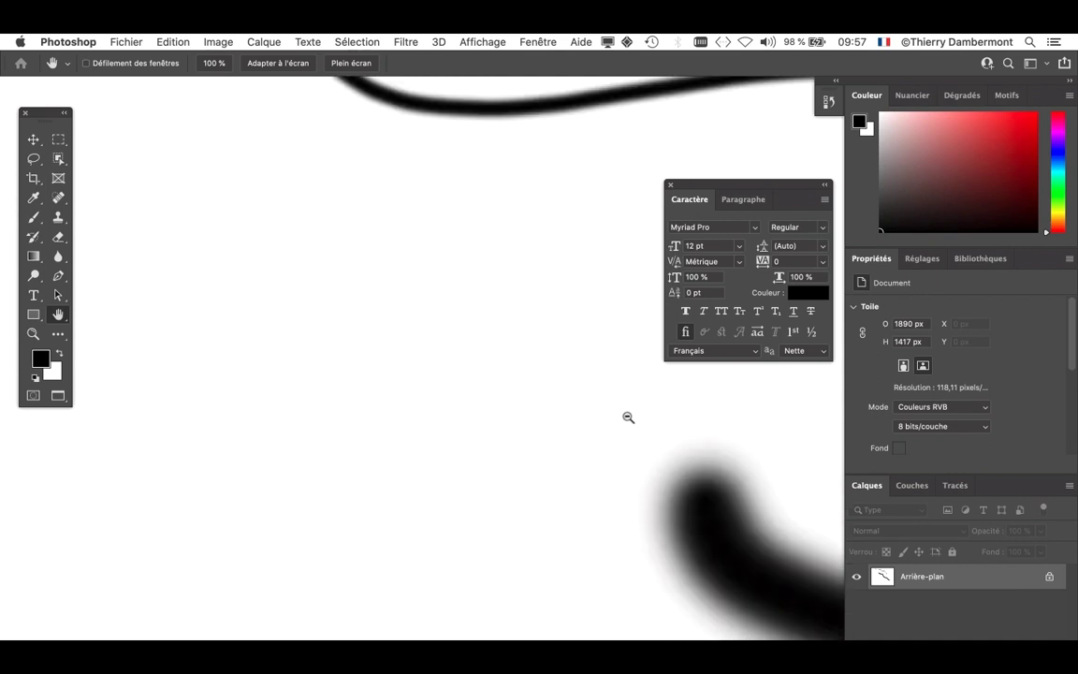
alt+super+click(628, 417)
alt+super+click(626, 417)
drag(626, 417, 224, 283)
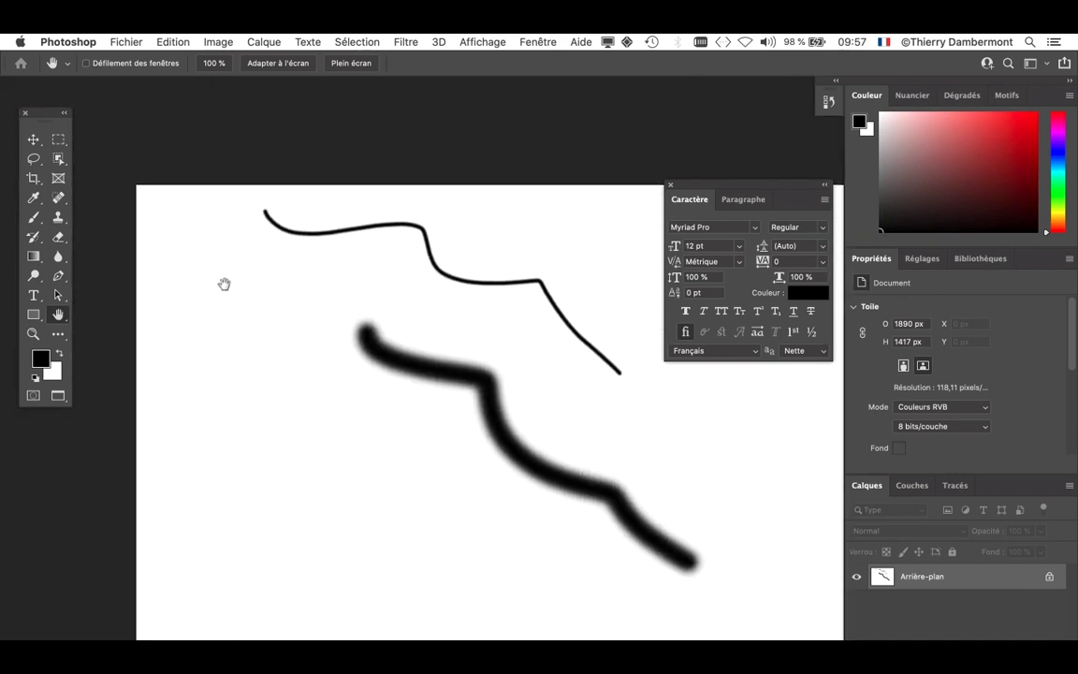
Magnify the lower end of the thin stroke to the pixel grid, and zoom back out to the whole canvas.
super+click(506, 296)
drag(530, 310, 670, 382)
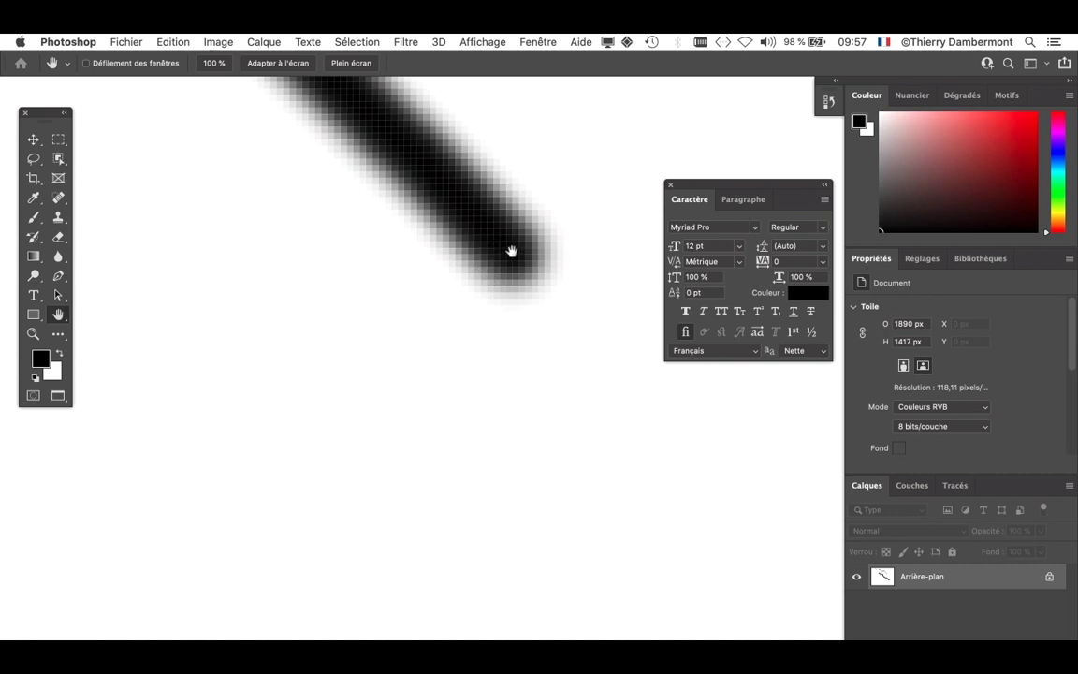
mouse_move(515, 266)
mouse_down()
mouse_move(368, 241)
mouse_move(557, 270)
mouse_move(318, 265)
mouse_move(340, 265)
mouse_up()
drag(216, 130, 198, 164)
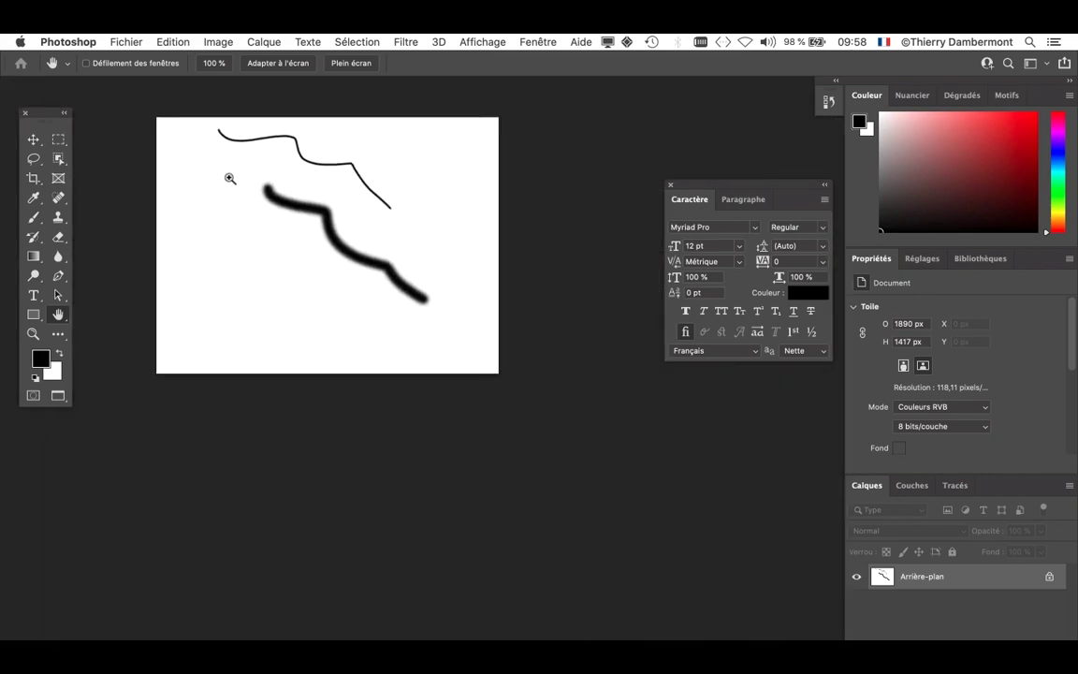
Zoom in and out continuously at the strokes' ends and pan the canvas, finishing with the whole document in view.
mouse_move(264, 183)
mouse_down()
mouse_move(339, 222)
mouse_move(441, 244)
mouse_move(258, 204)
mouse_up()
mouse_move(400, 284)
mouse_down()
mouse_move(482, 334)
mouse_move(573, 358)
mouse_move(378, 303)
mouse_move(423, 312)
mouse_up()
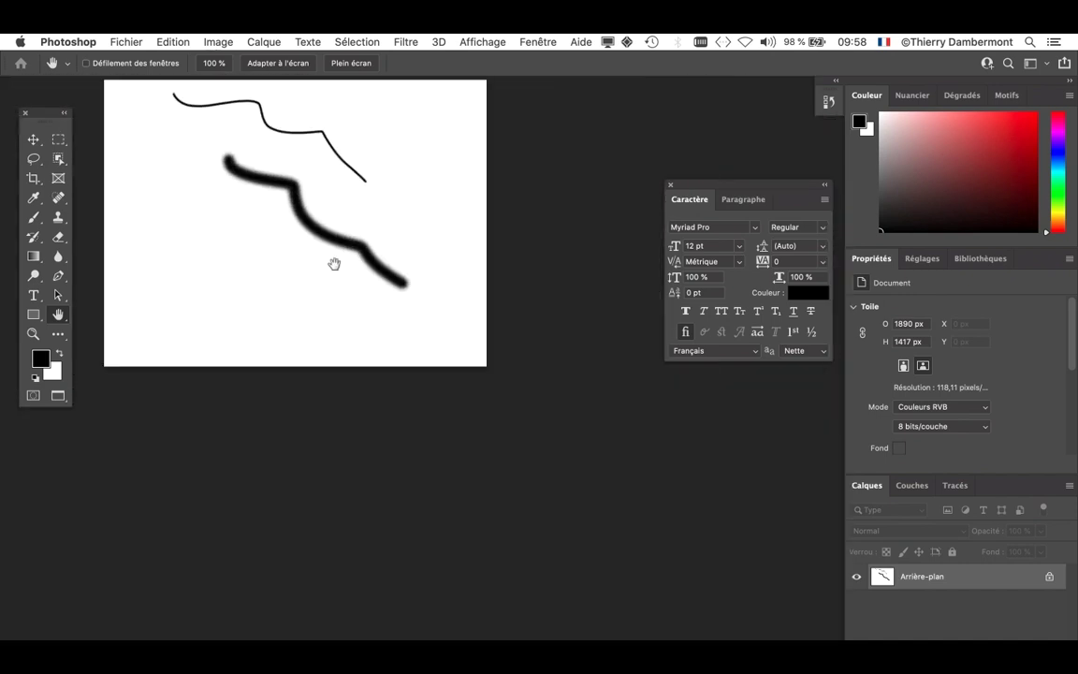
drag(308, 242, 373, 352)
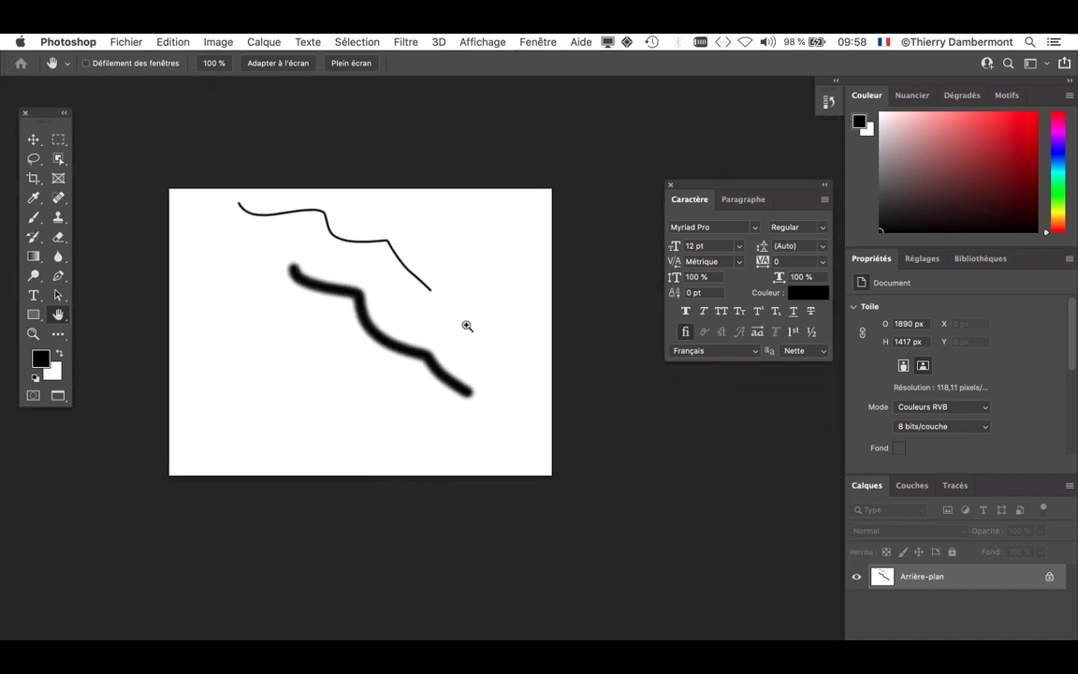
drag(430, 290, 484, 319)
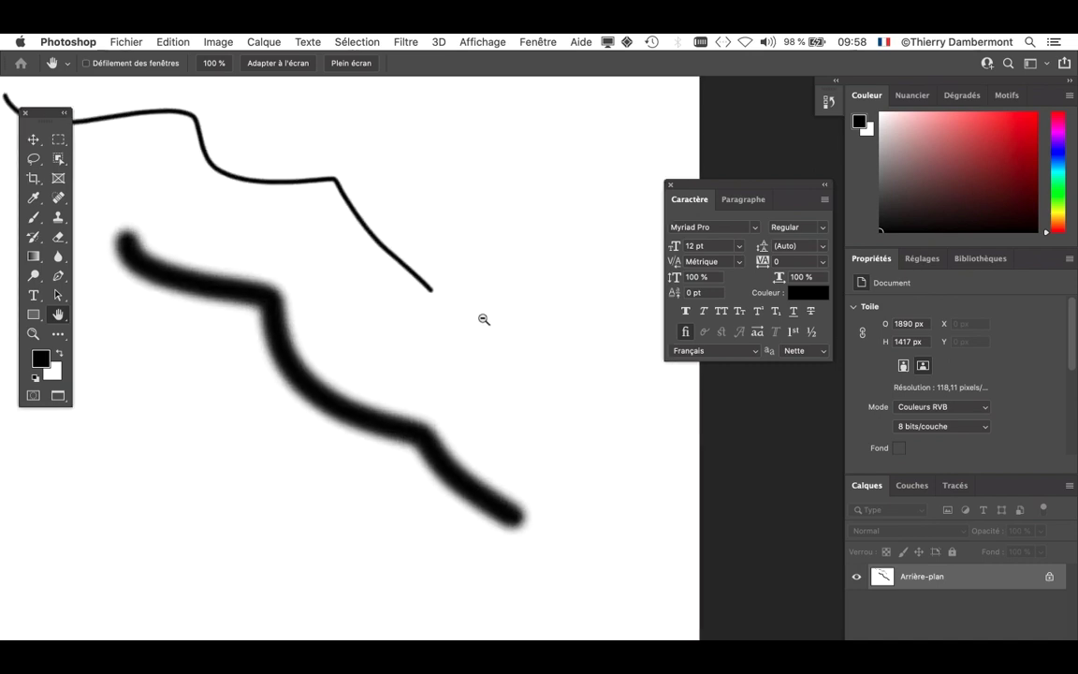
mouse_move(433, 292)
mouse_down()
mouse_move(513, 317)
mouse_move(372, 308)
mouse_move(423, 316)
mouse_up()
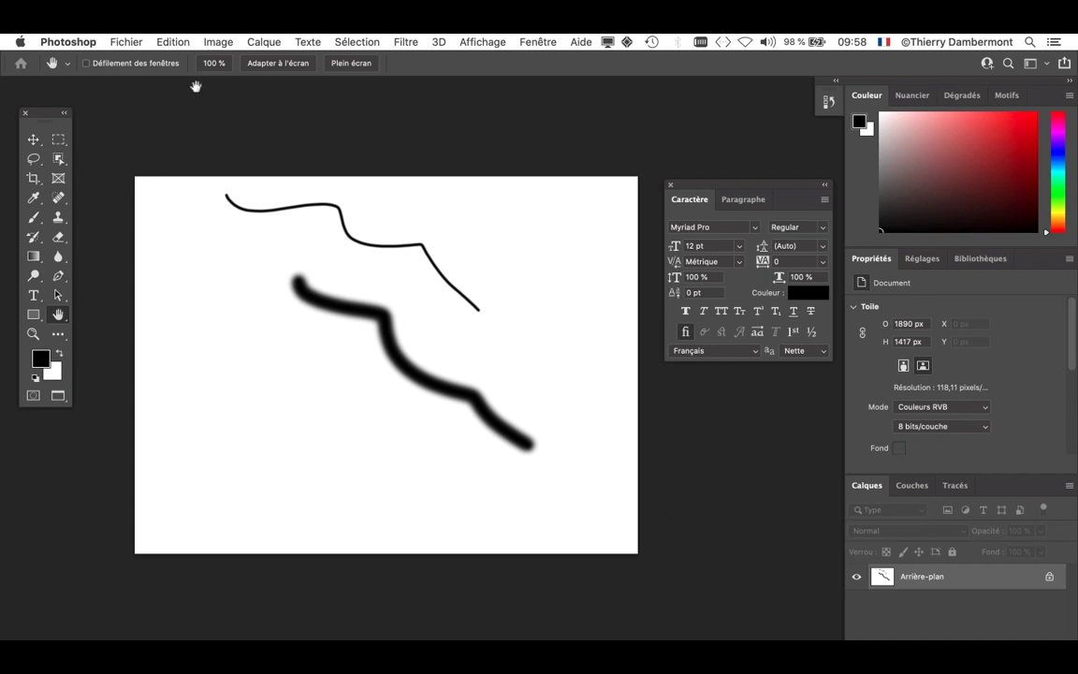
Move the Tools panel next to the canvas and alternate between the Zoom and Hand tools.
drag(35, 113, 93, 114)
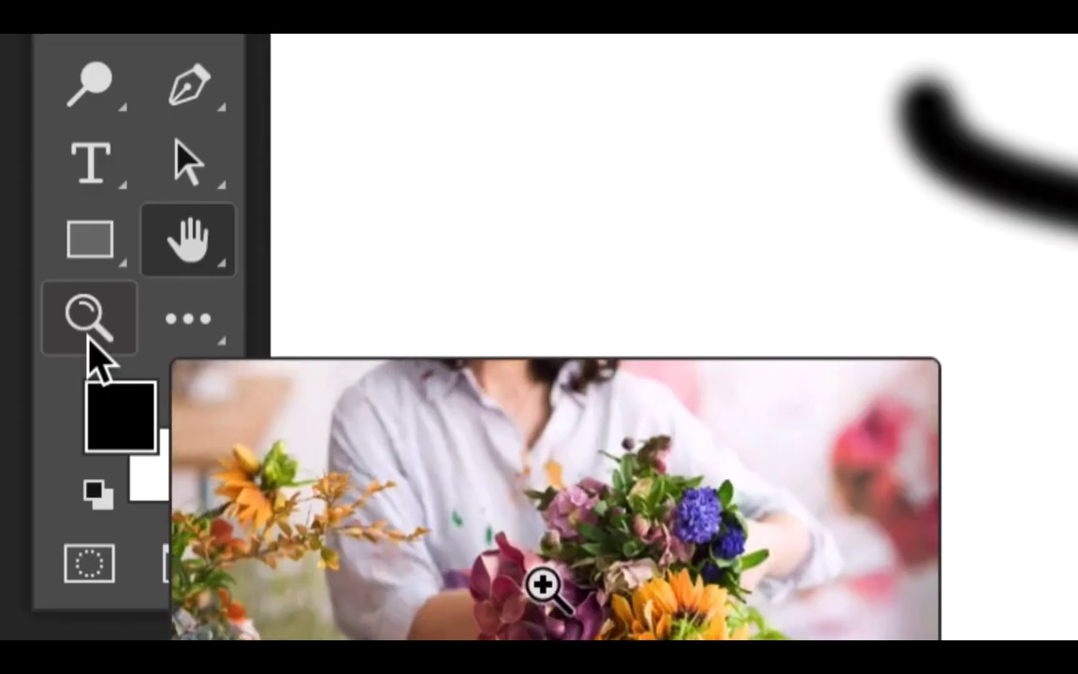
click(91, 341)
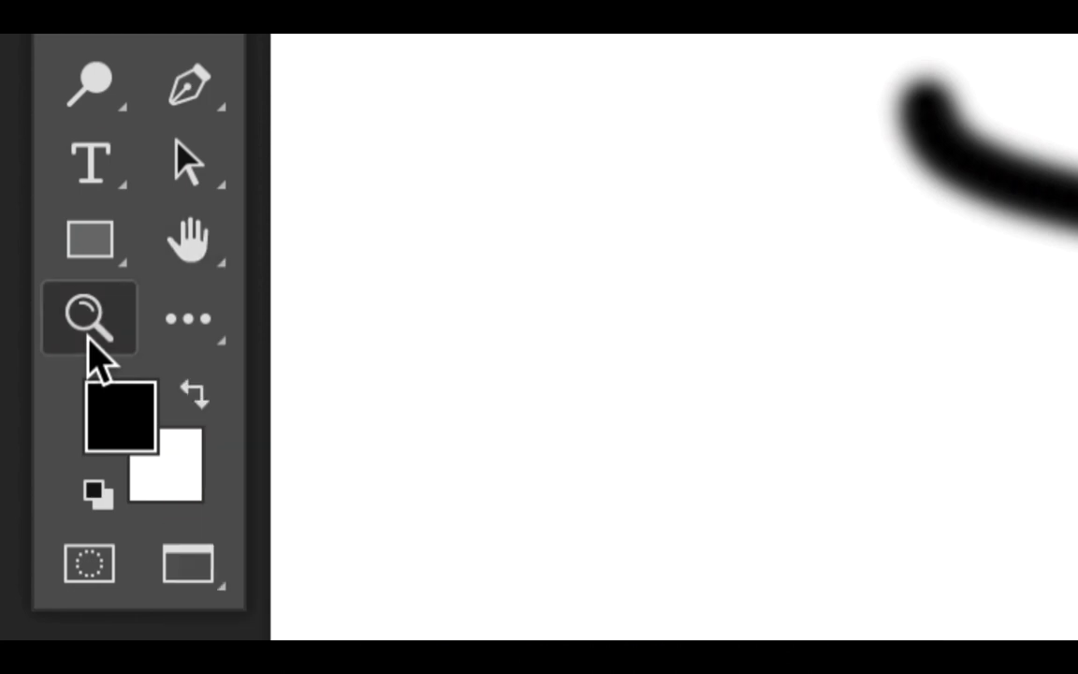
click(180, 255)
click(102, 316)
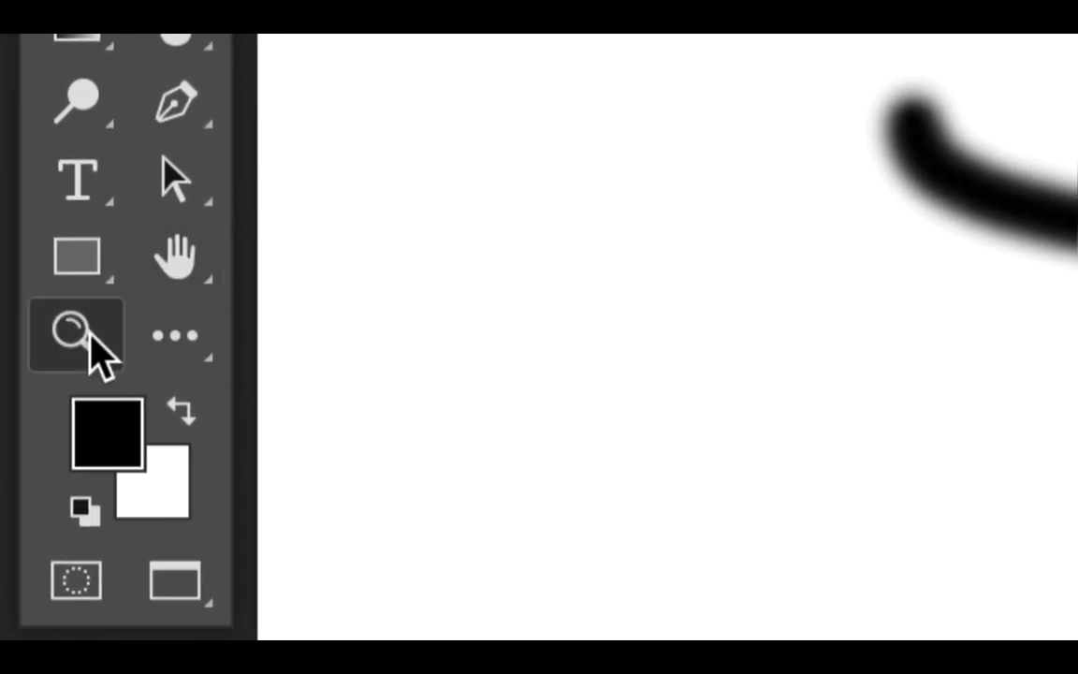
click(176, 262)
click(93, 333)
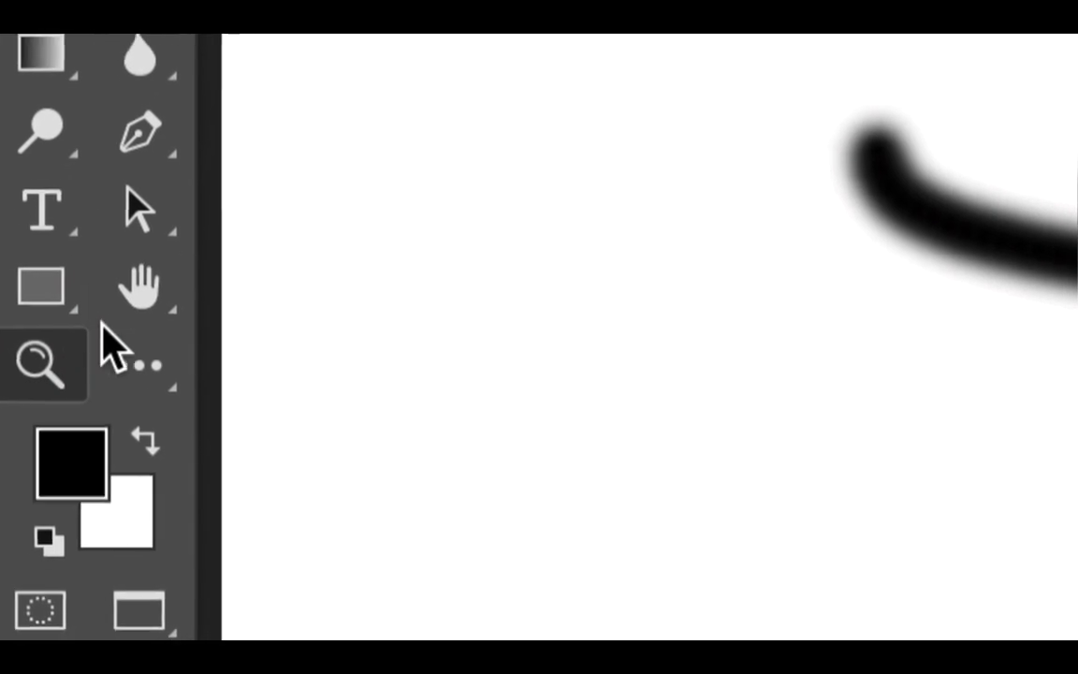
Activate the Brush tool and move the Tools panel back away from the canvas.
click(121, 304)
click(94, 257)
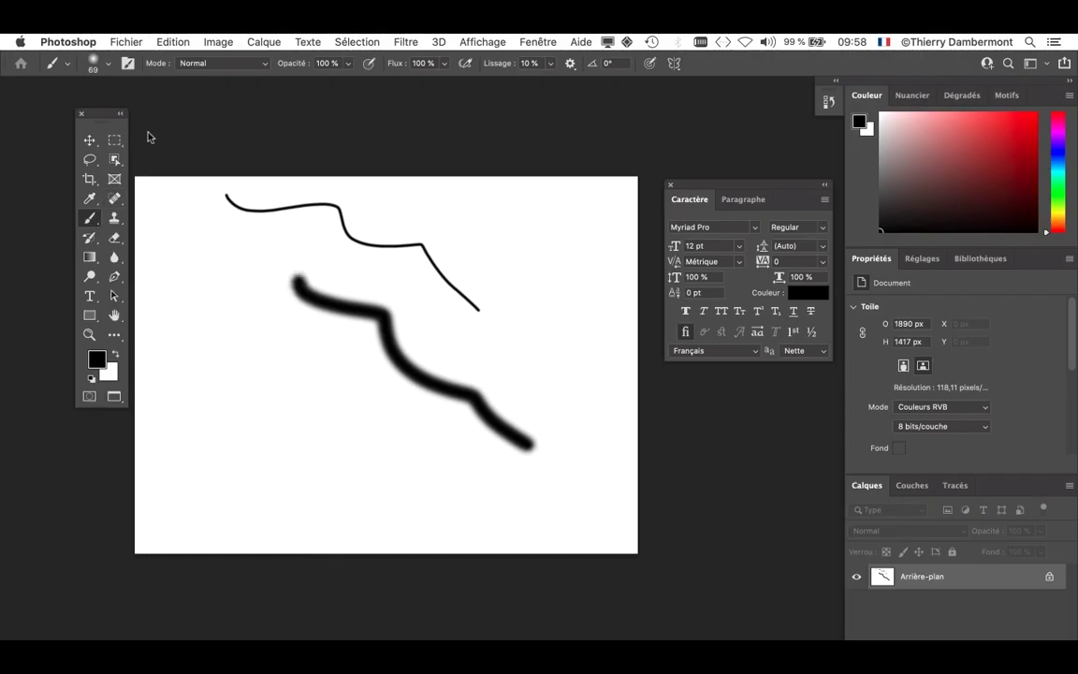
drag(106, 114, 51, 117)
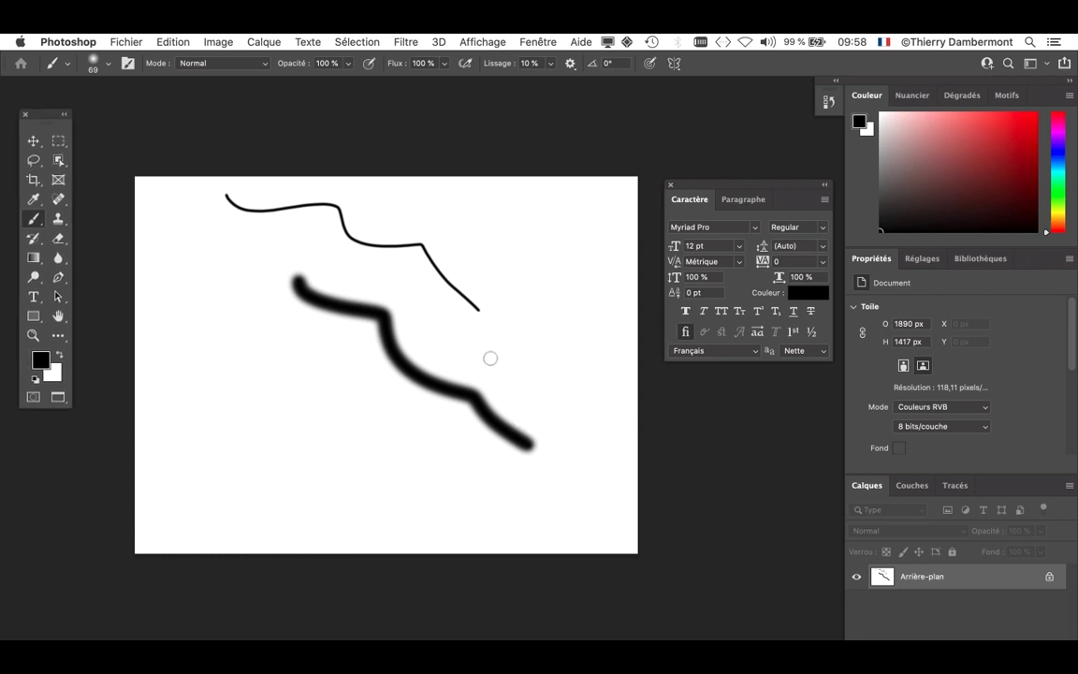
With the Brush tool active, zoom in and out on the two strokes and pan the canvas with the temporary Hand tool.
super+click(373, 352)
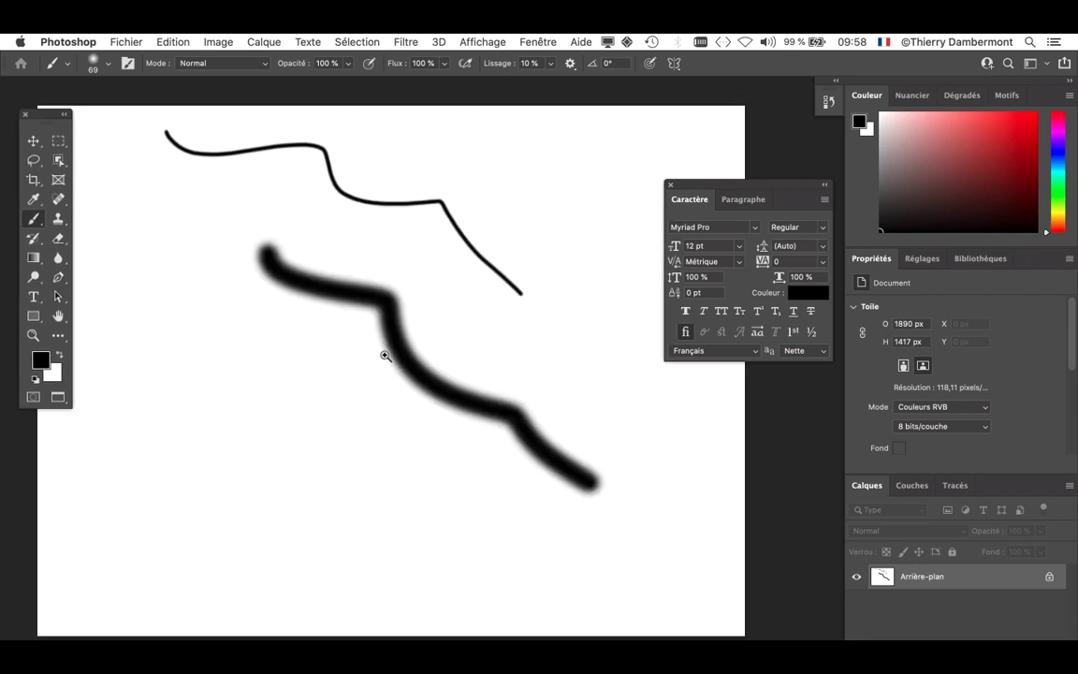
scroll(390, 353, down, 3)
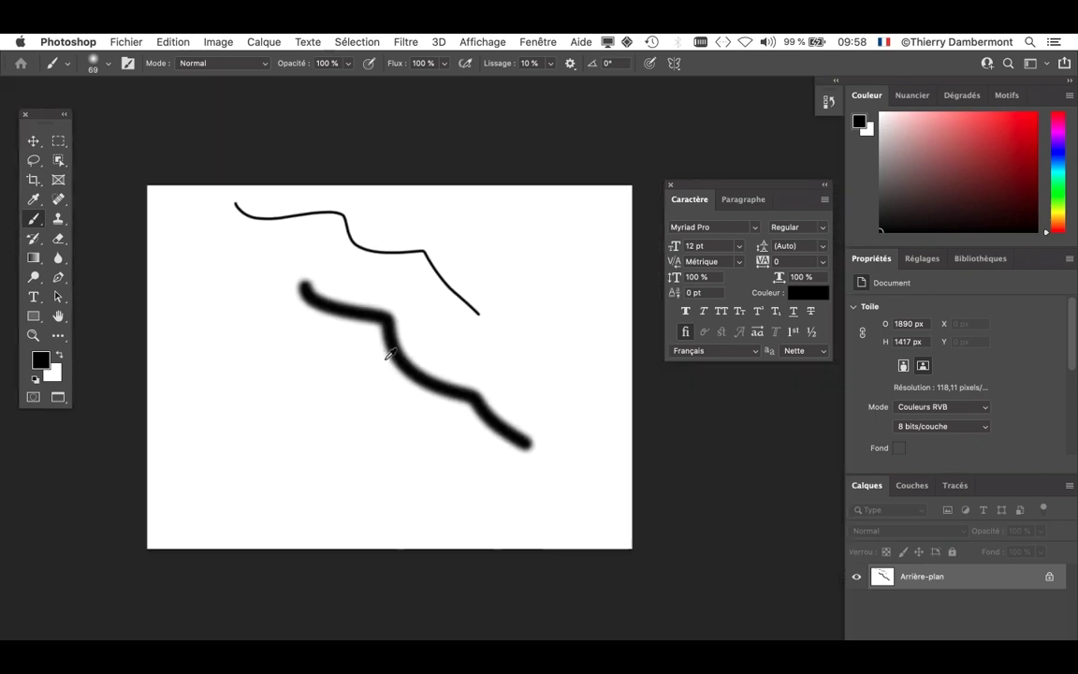
scroll(385, 356, up, 1)
key(space)
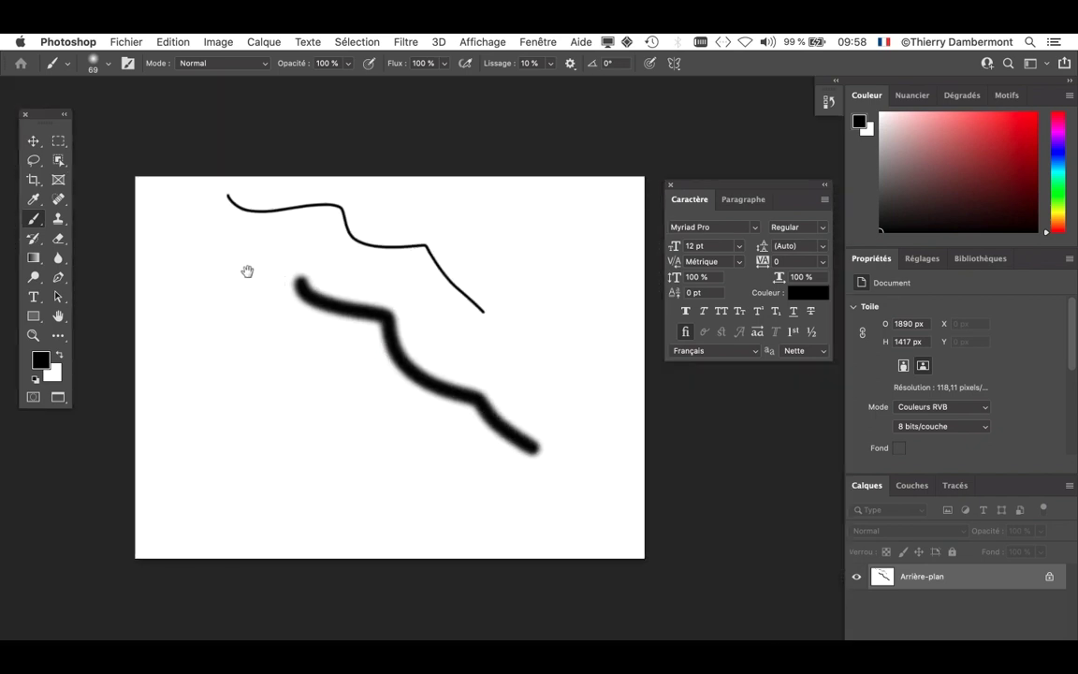
mouse_move(253, 274)
mouse_down()
mouse_move(447, 366)
mouse_move(745, 427)
mouse_move(413, 428)
mouse_move(74, 329)
mouse_move(62, 148)
mouse_move(343, 188)
mouse_move(693, 337)
mouse_move(282, 440)
mouse_move(205, 429)
mouse_move(291, 433)
mouse_move(880, 208)
mouse_move(333, 356)
mouse_move(283, 325)
mouse_move(270, 332)
mouse_up()
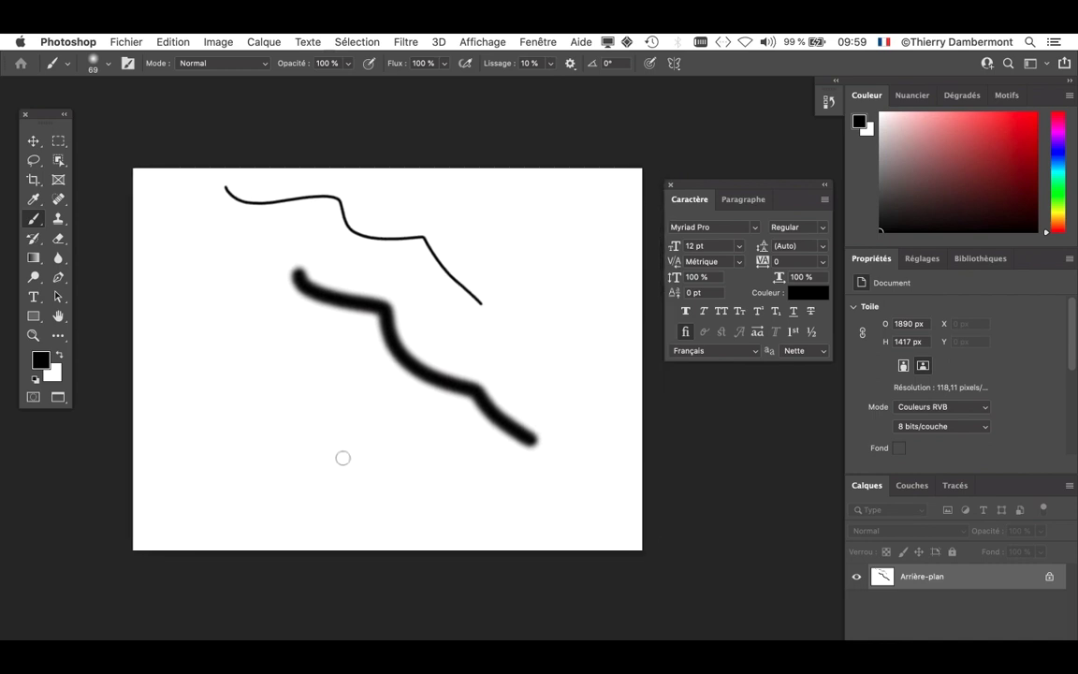
Magnify the bend of the thick stroke repeatedly, zoom back out to the whole document and pan the canvas upward.
scroll(349, 310, up, 6)
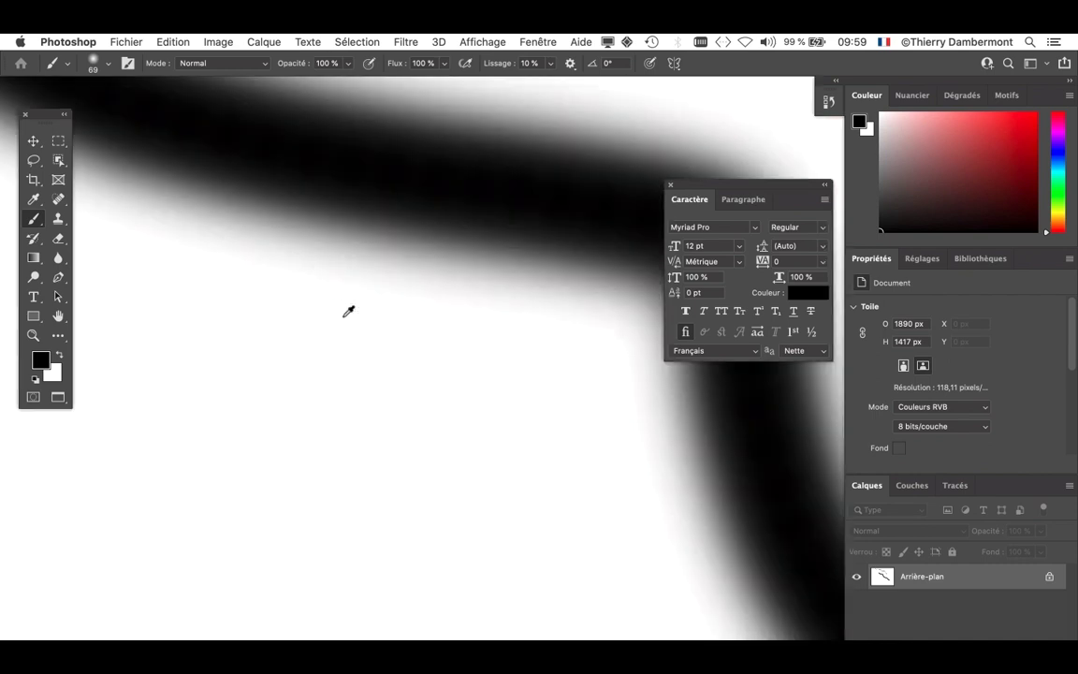
scroll(348, 311, down, 6)
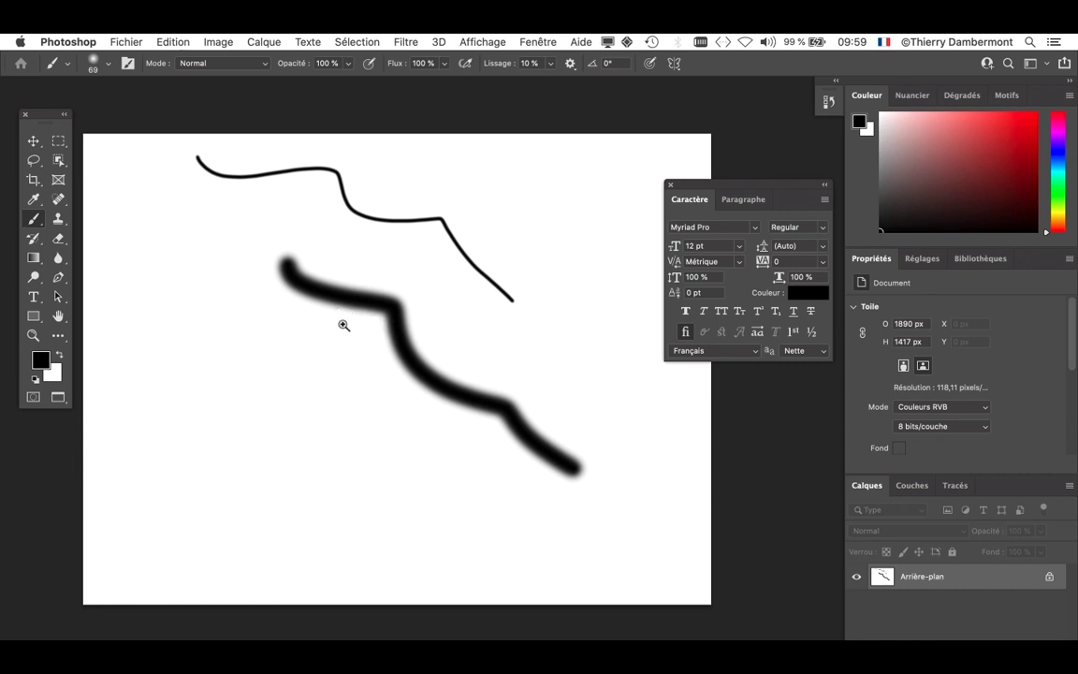
scroll(343, 343, up, 5)
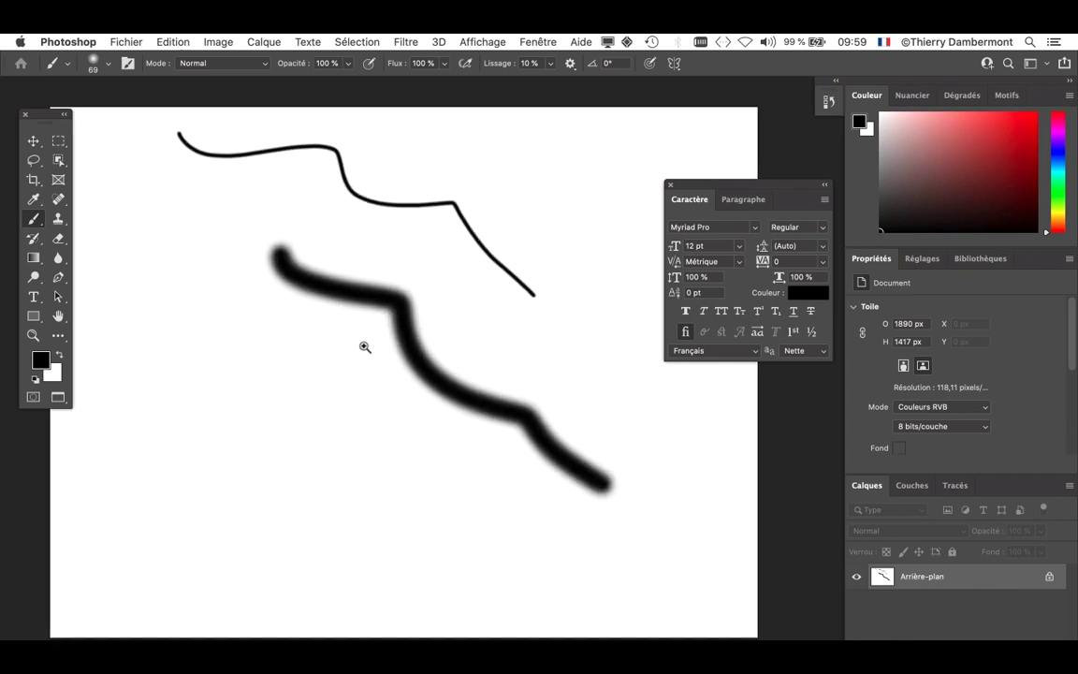
scroll(391, 341, up, 2)
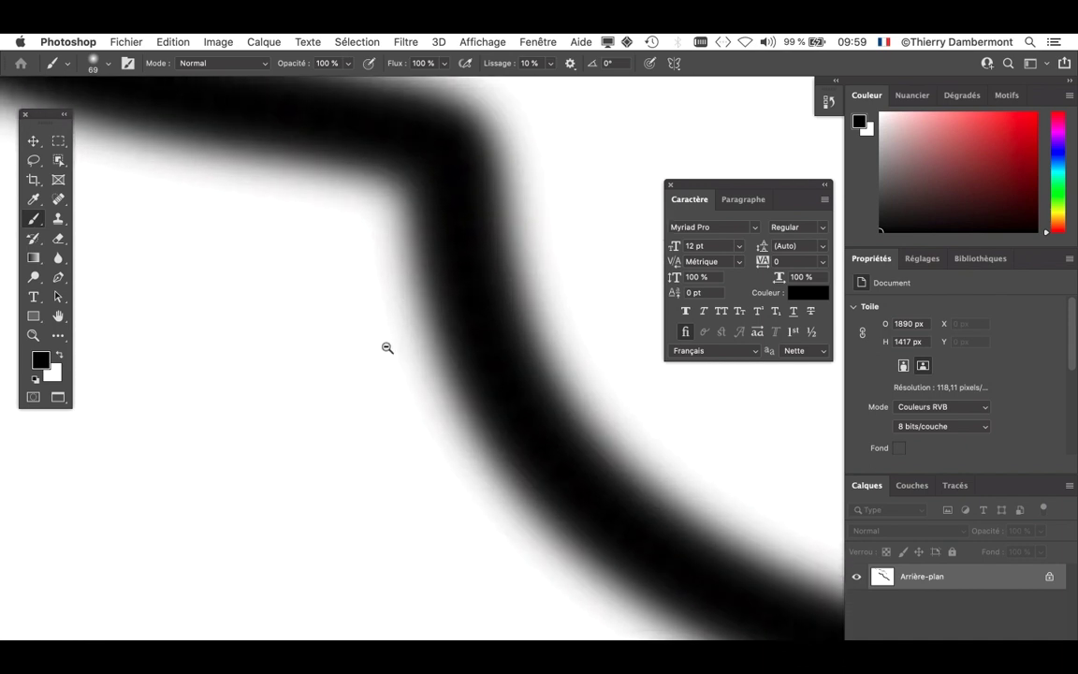
scroll(388, 349, down, 7)
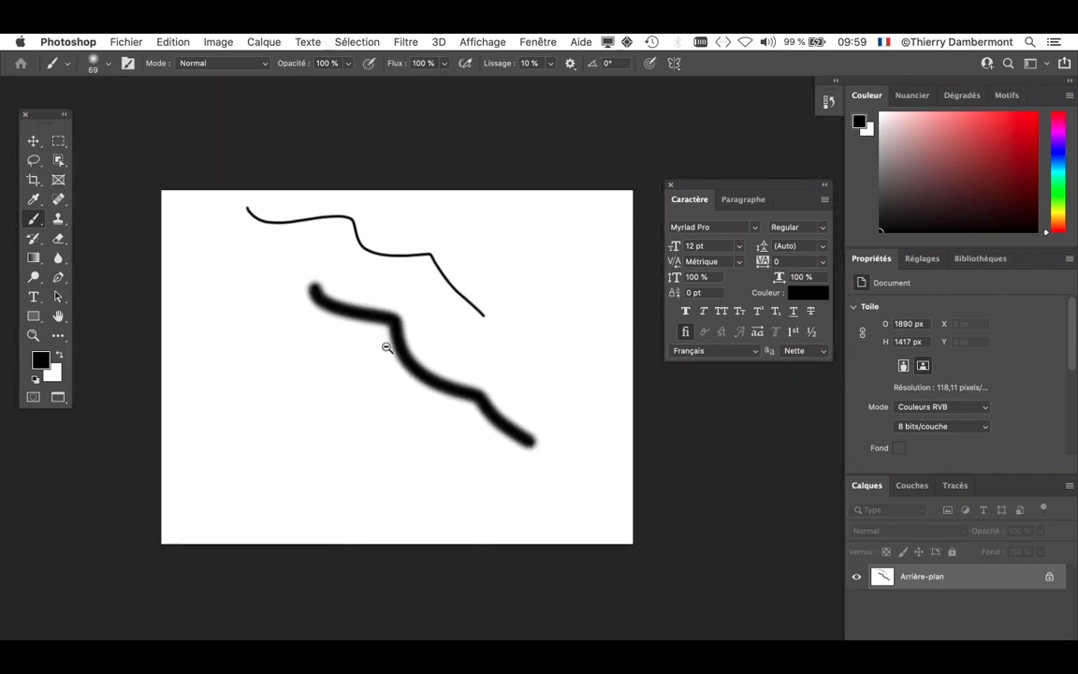
mouse_move(384, 345)
mouse_down()
mouse_move(349, 362)
mouse_move(348, 351)
mouse_up()
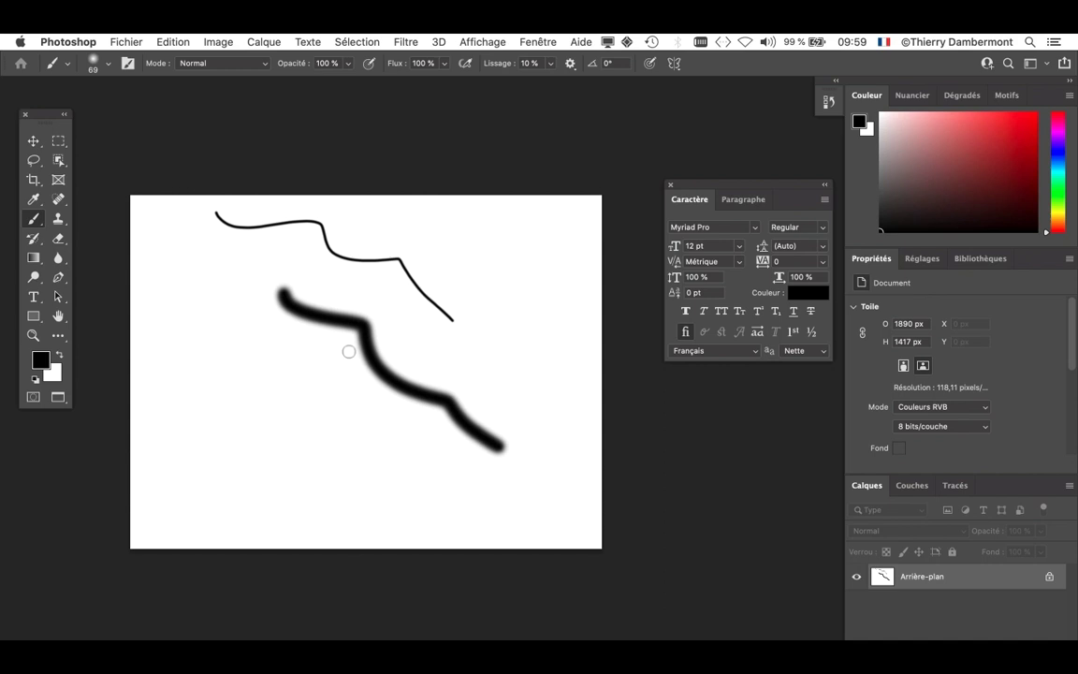
drag(308, 320, 270, 236)
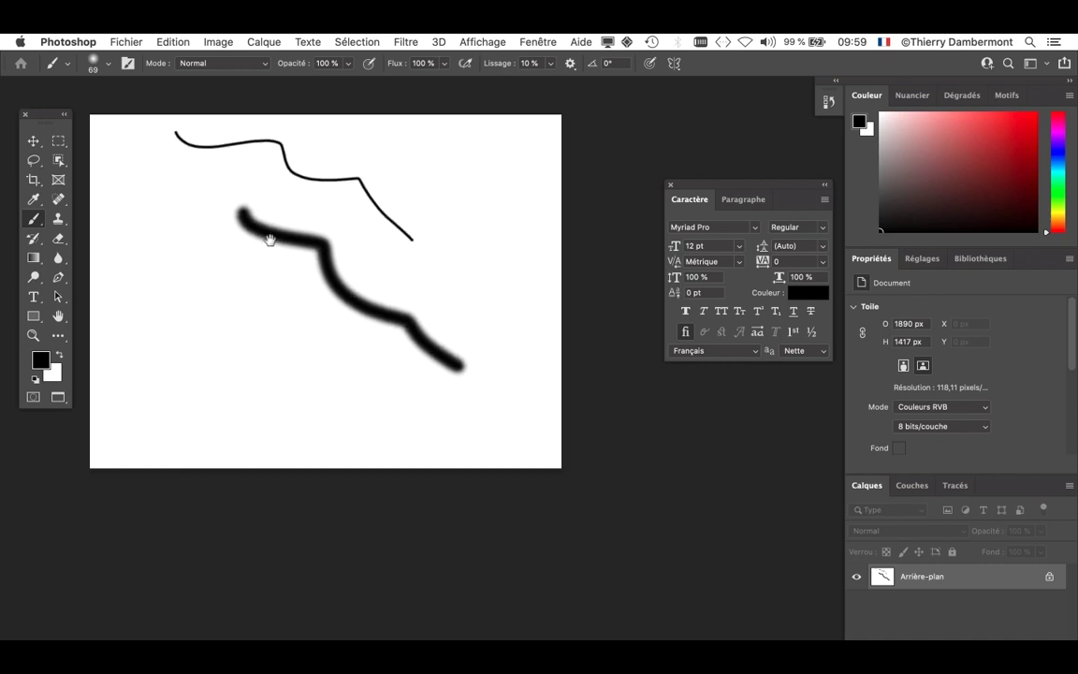
Move the Caractère panel below the canvas, display the Navigation panel and magnify the upper end of the thick stroke.
drag(683, 188, 120, 537)
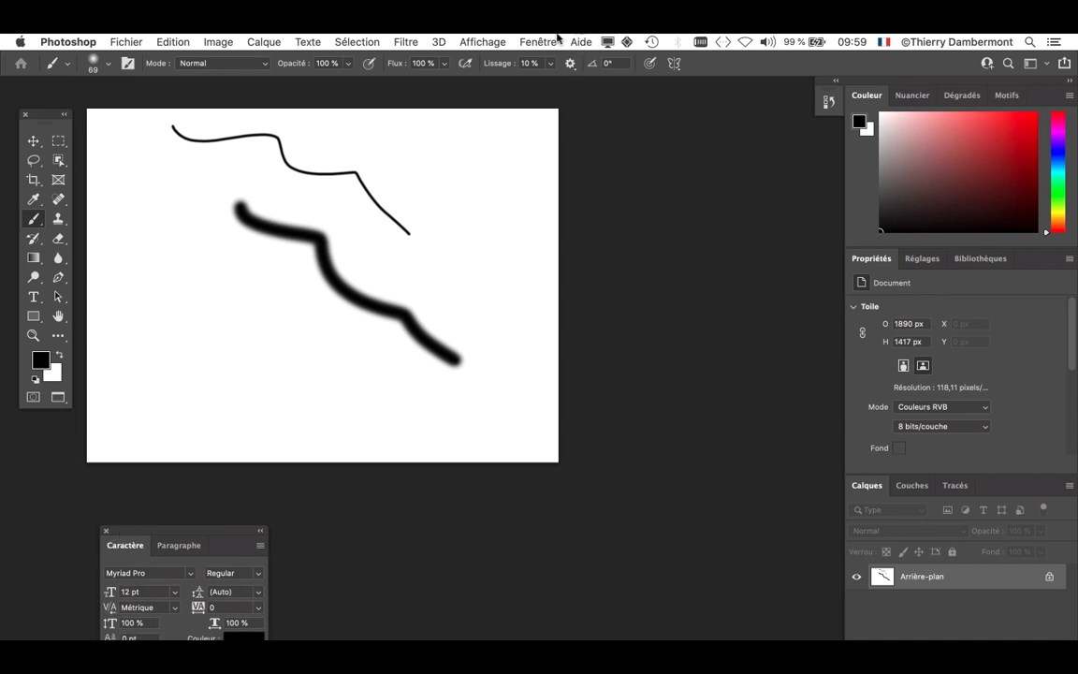
click(533, 41)
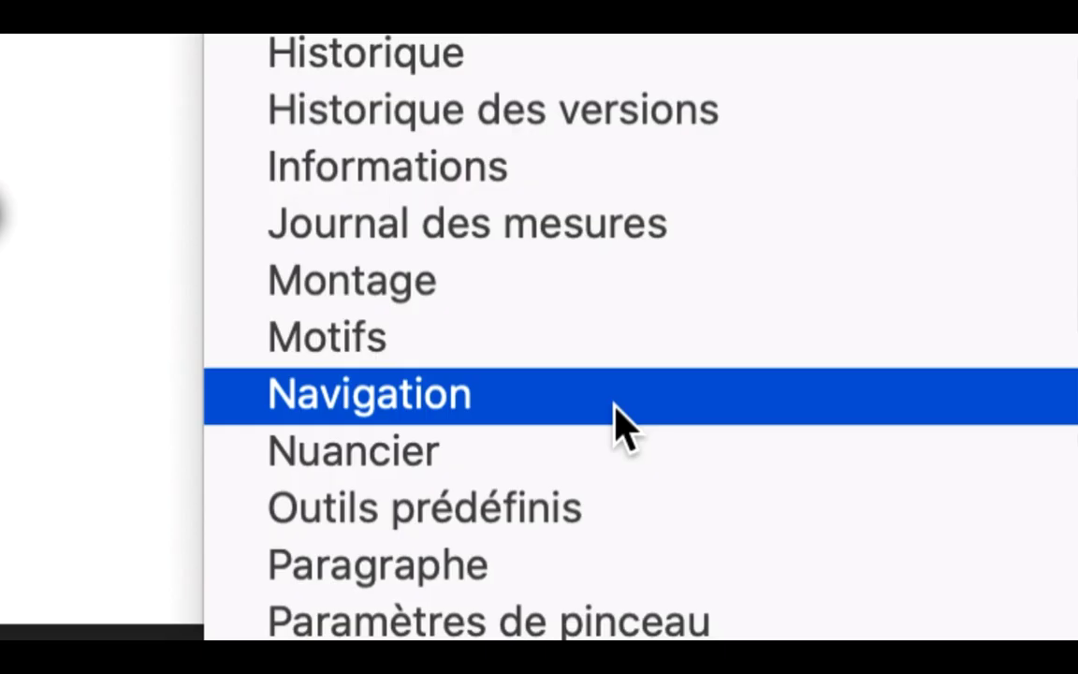
click(620, 426)
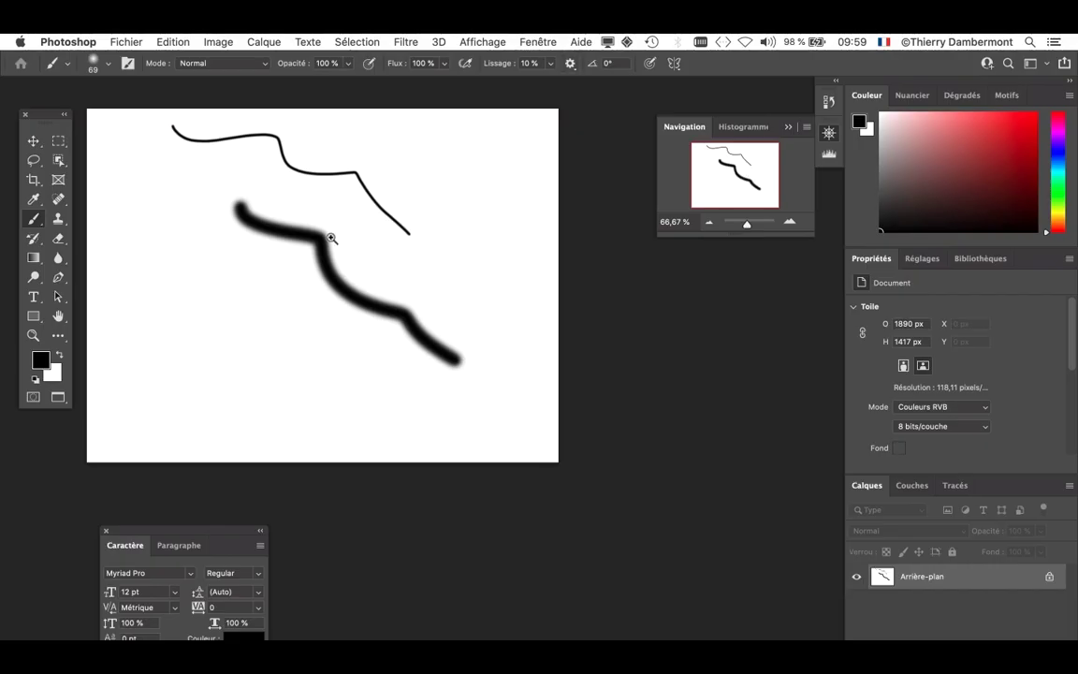
mouse_move(234, 200)
mouse_down()
mouse_move(439, 238)
mouse_move(384, 229)
mouse_up()
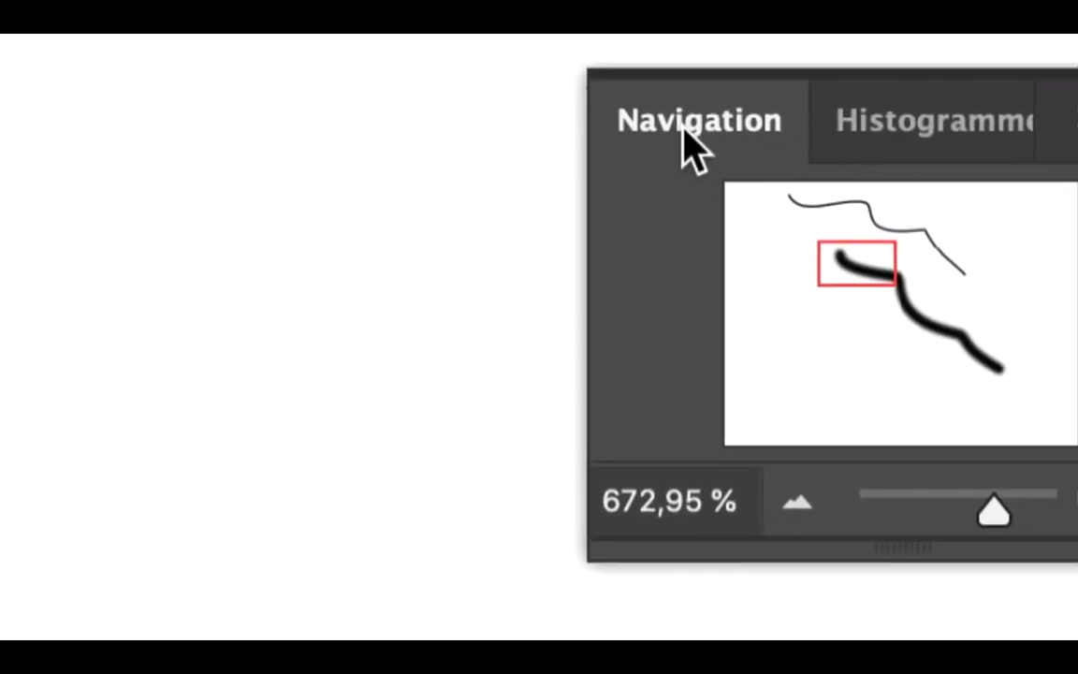
Detach the Navigation panel from the Histogramme group, enlarge it across the workspace and dock it with the Couleur panel group.
drag(693, 150, 432, 130)
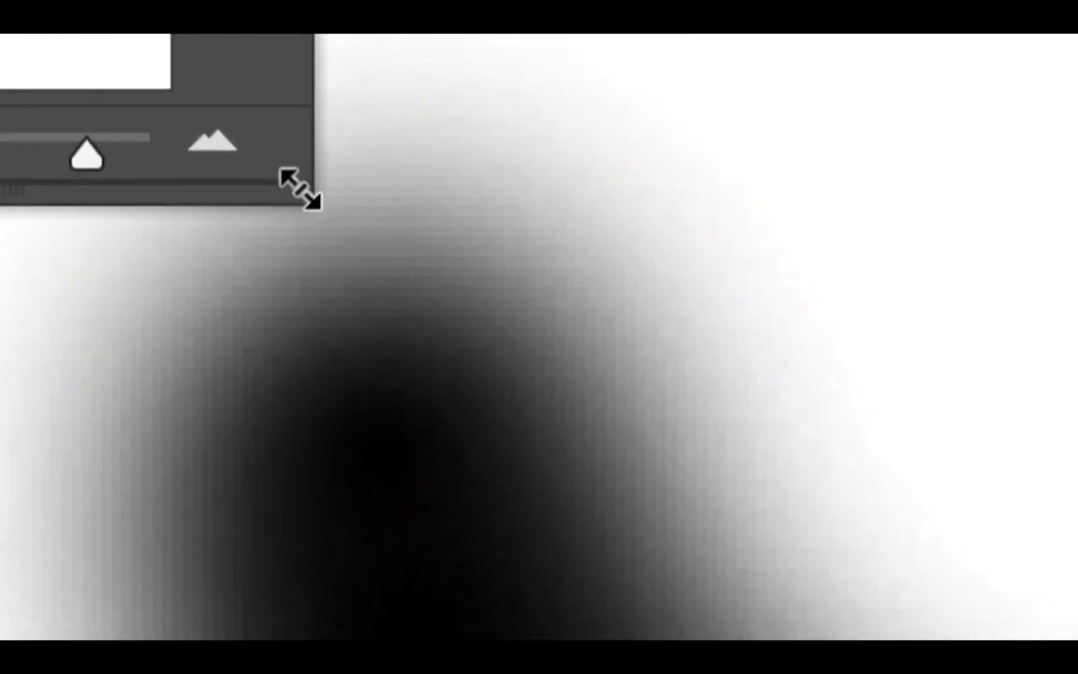
drag(299, 189, 487, 335)
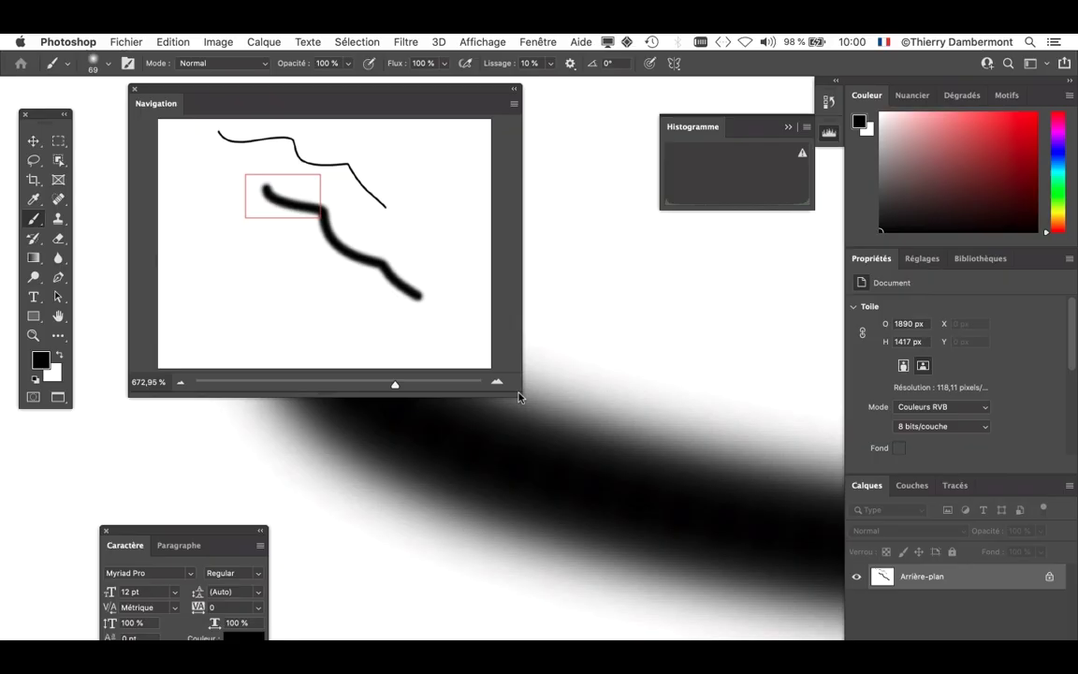
drag(519, 396, 1077, 641)
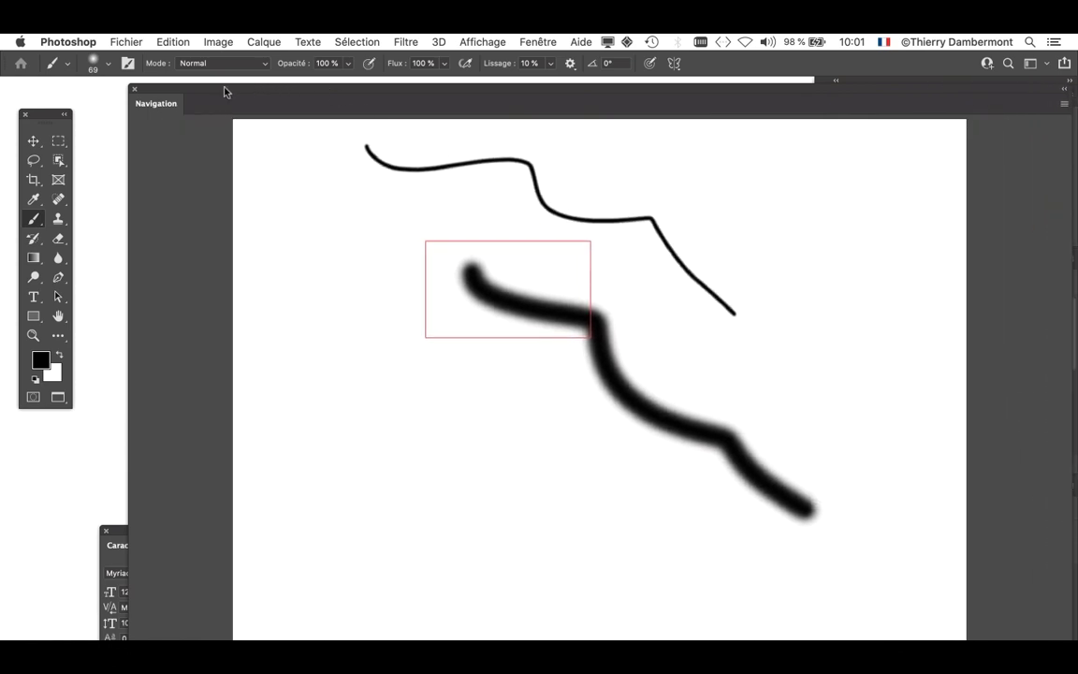
drag(920, 98, 863, 135)
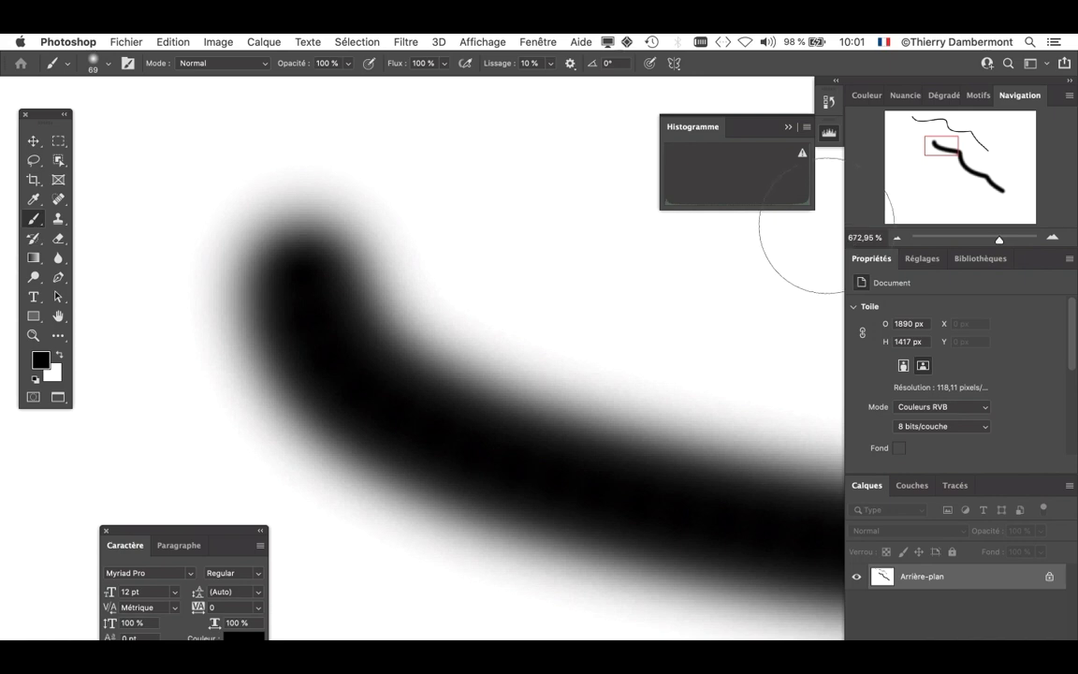
Hide all panels and display them again, and zoom out from the thick stroke to see both strokes.
key(Tab)
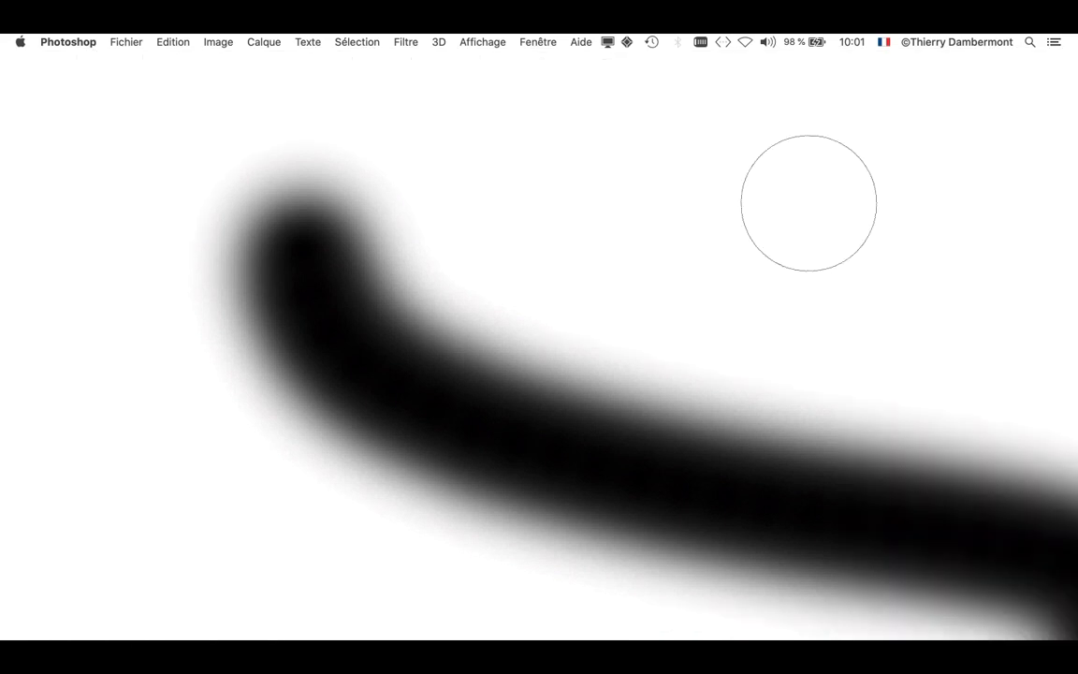
key(Tab)
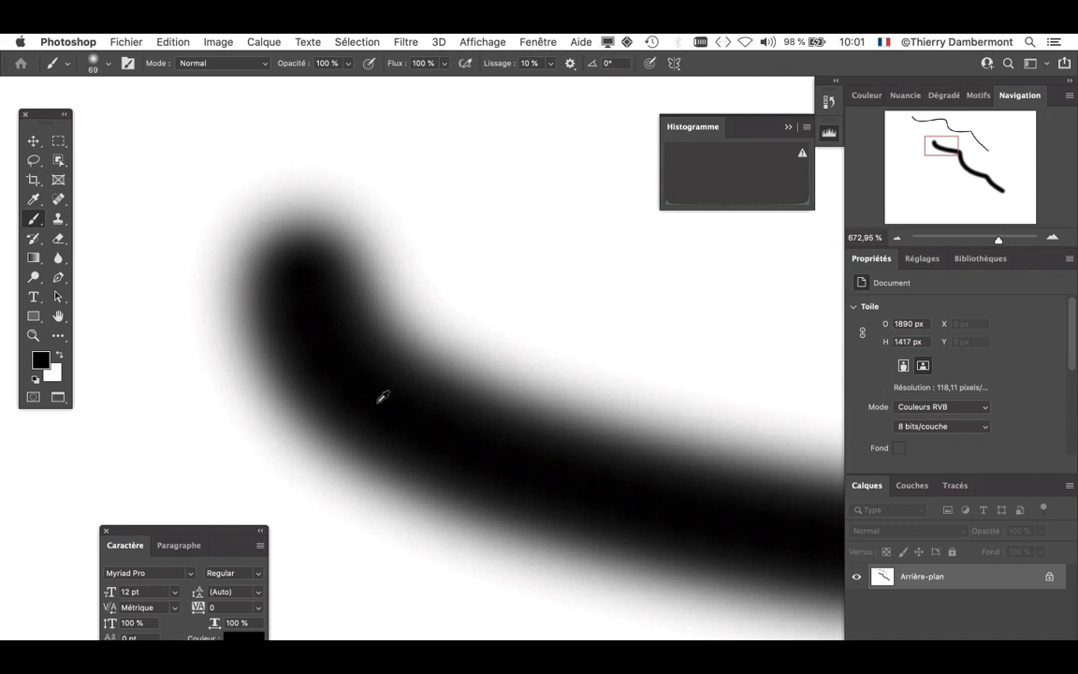
scroll(380, 392, down, 5)
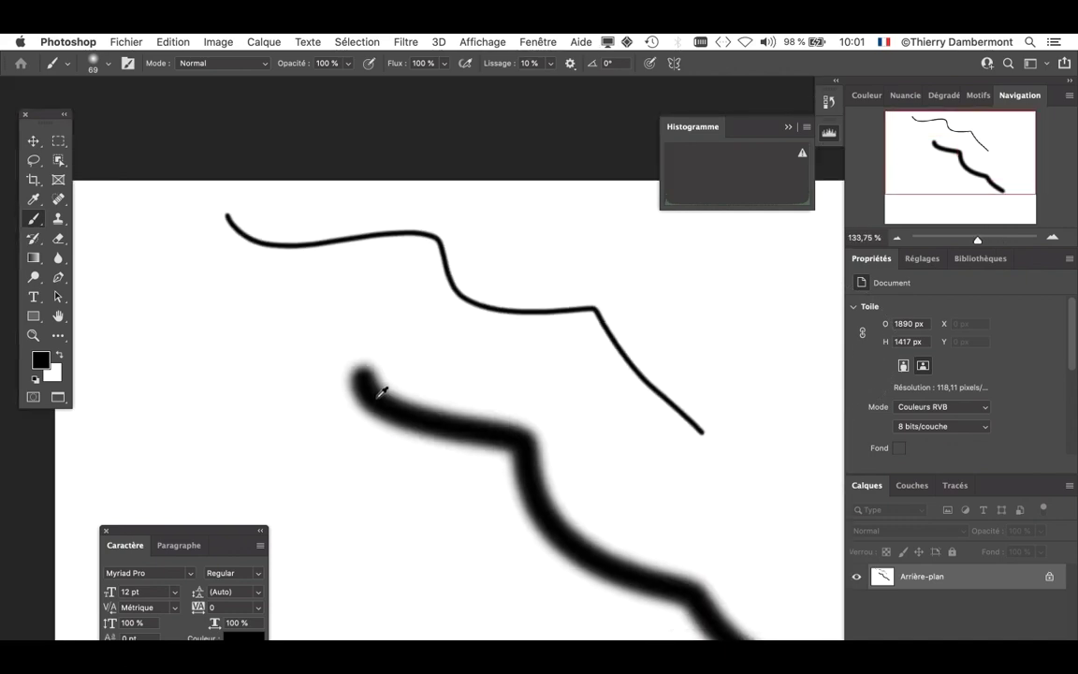
Close the Navigation panel and display it again as a floating panel.
click(538, 42)
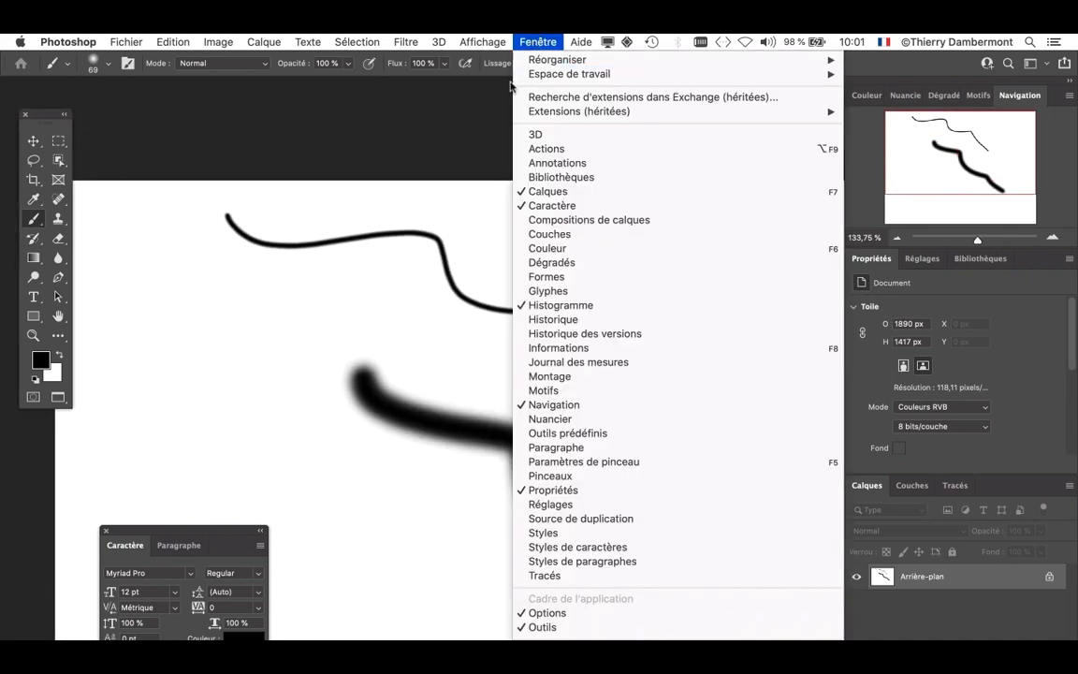
click(604, 406)
click(556, 39)
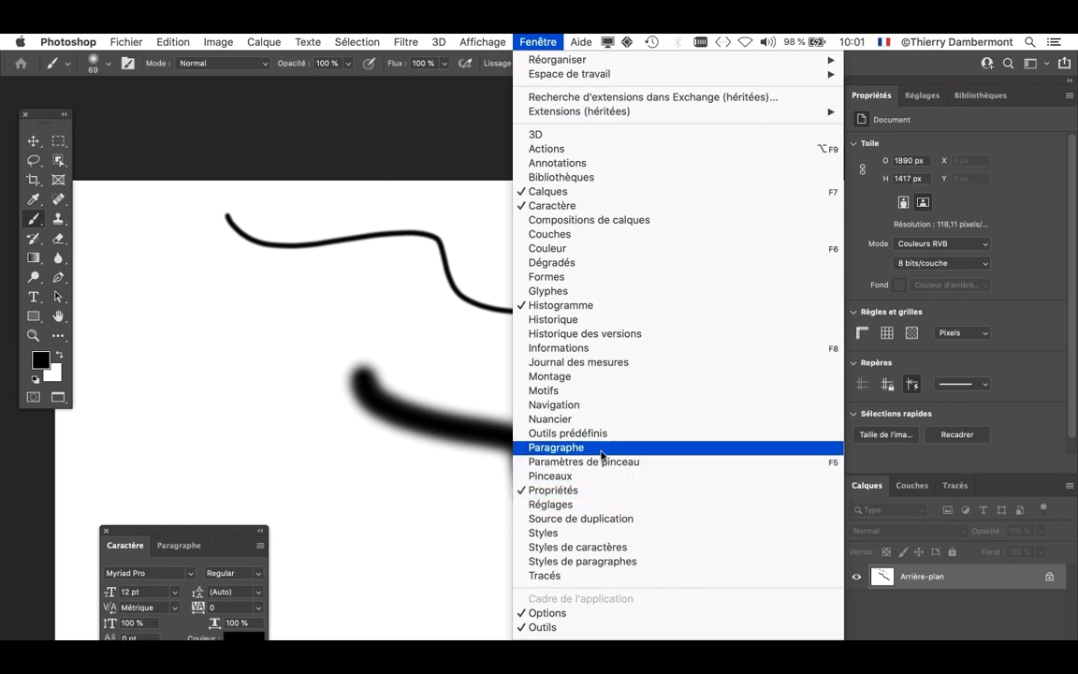
click(596, 405)
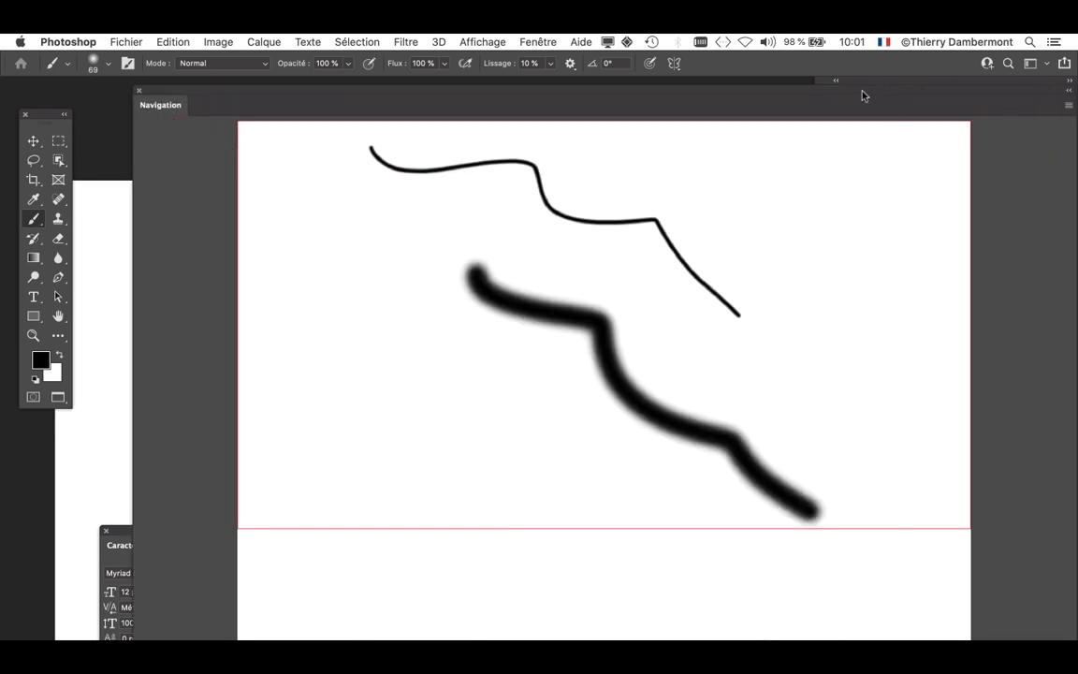
Shrink the floating Navigation panel to about half its width and place it over the canvas beneath the Histogramme panel.
drag(862, 92, 749, 82)
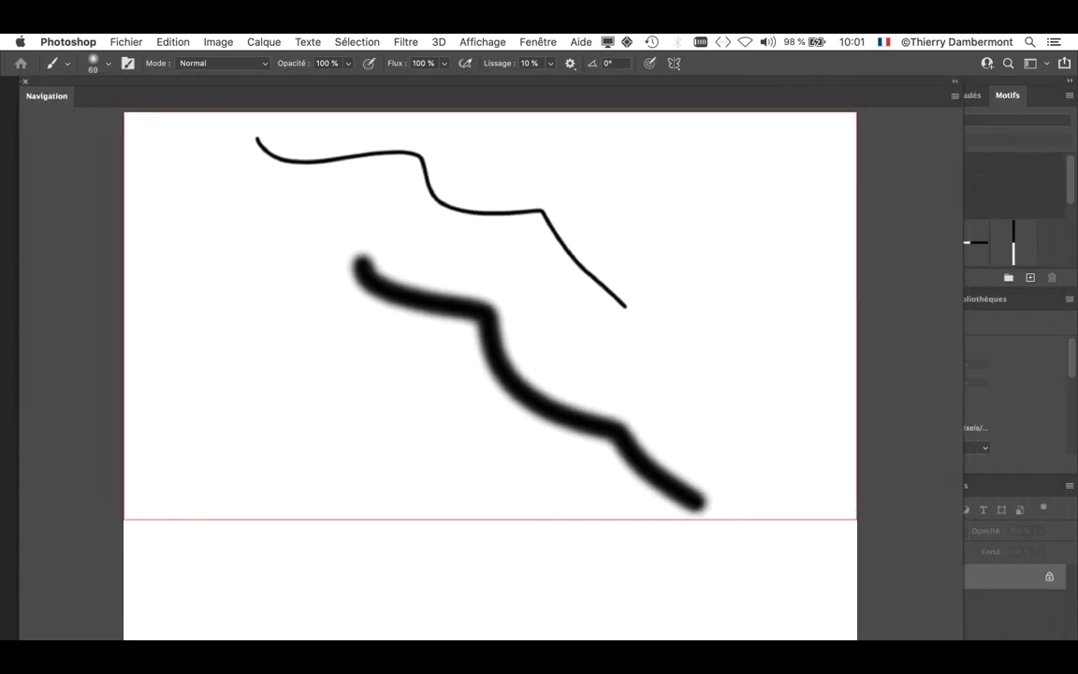
drag(962, 673, 515, 470)
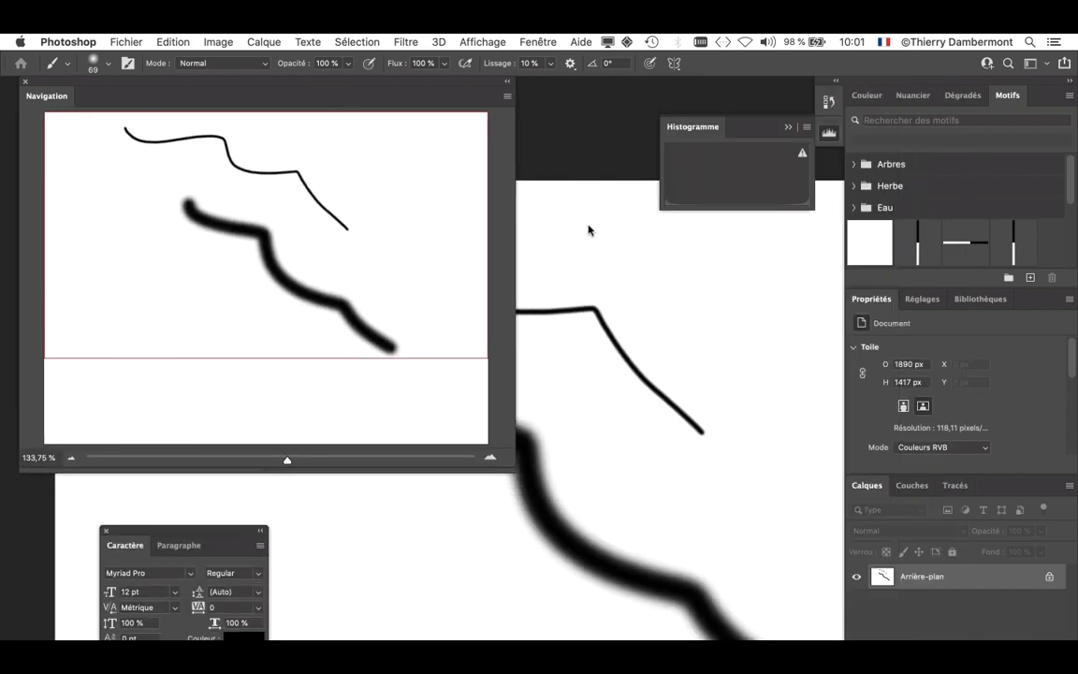
drag(86, 86, 383, 242)
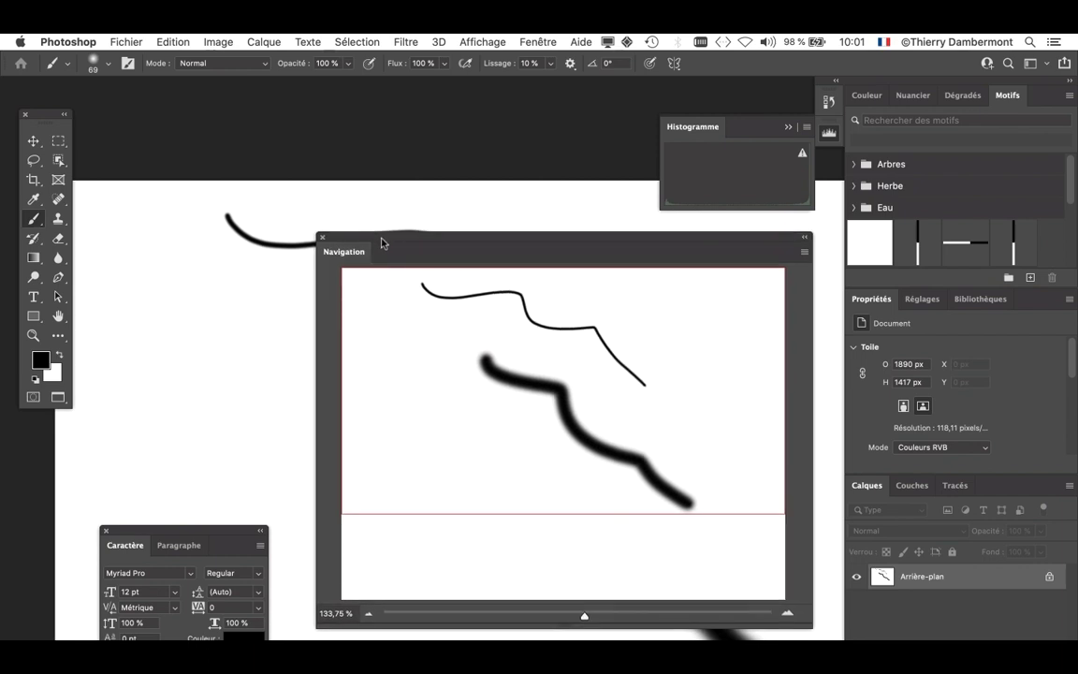
Zoom in on the document and move the Navigation panel's view frame to the lower end of the thick stroke.
scroll(239, 359, down, 5)
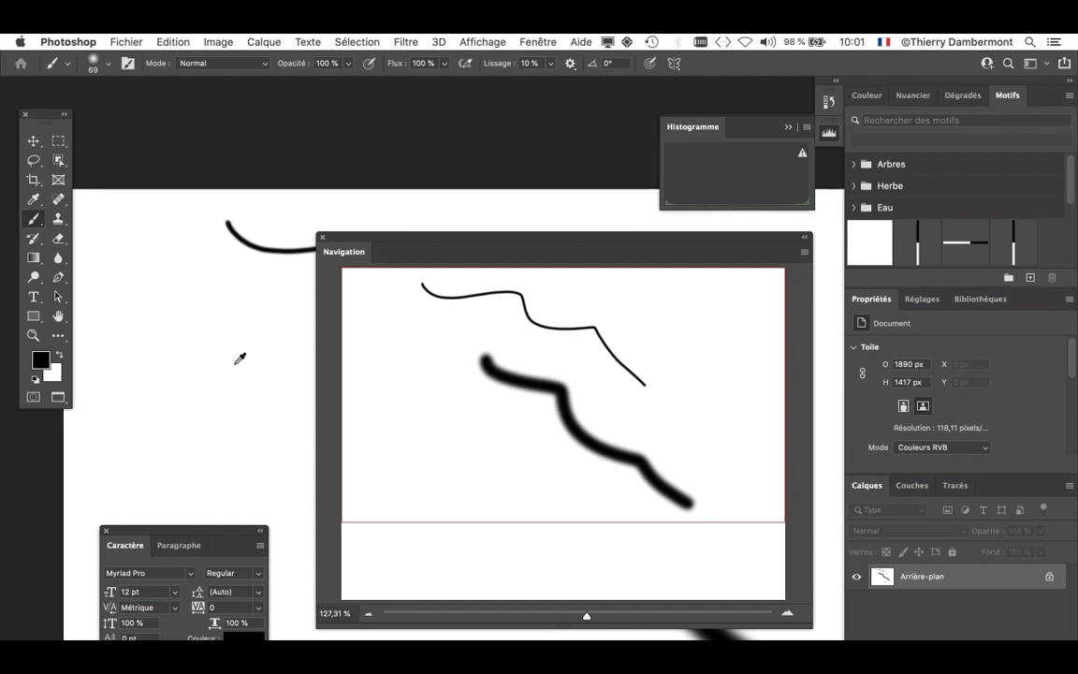
scroll(240, 358, up, 10)
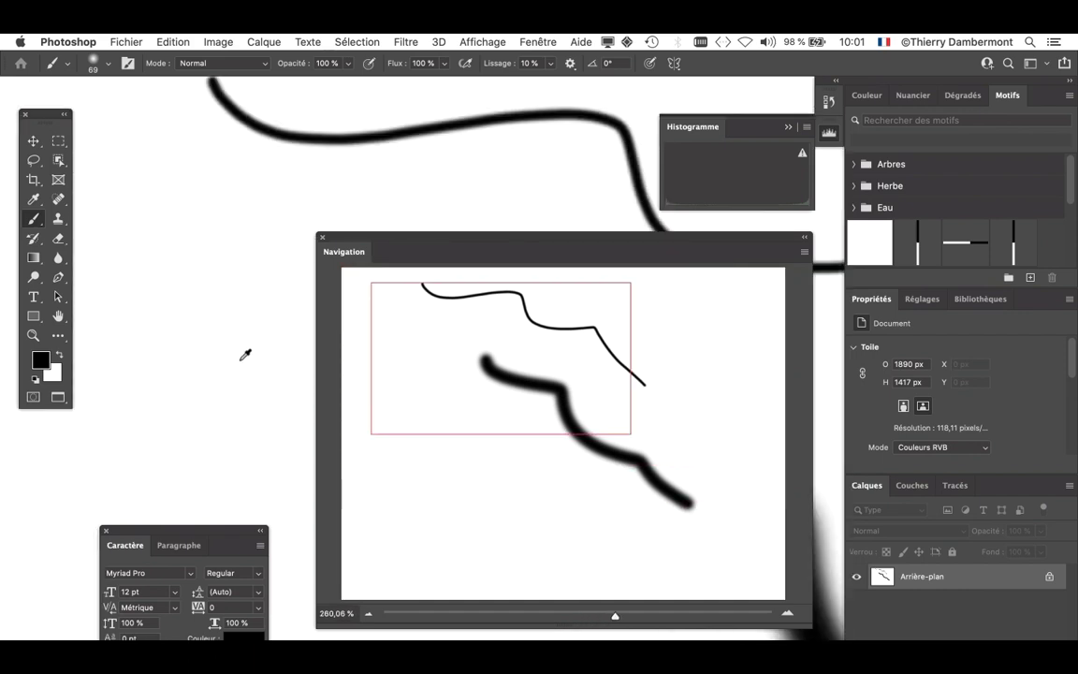
scroll(242, 352, up, 2)
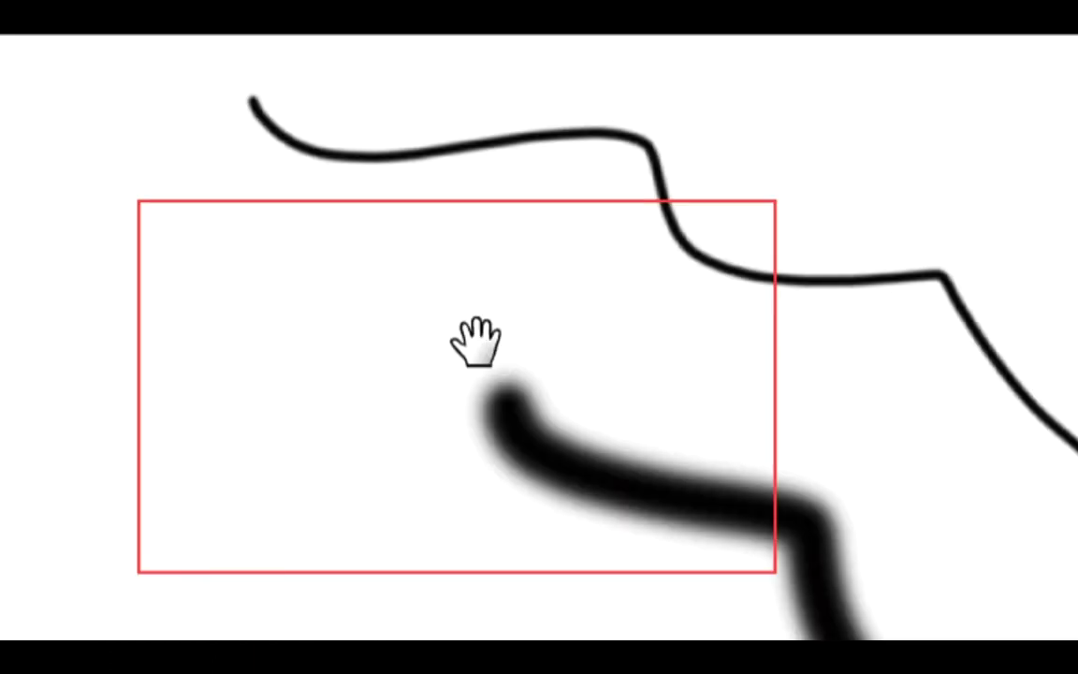
mouse_move(478, 337)
mouse_down()
mouse_move(598, 348)
mouse_move(667, 463)
mouse_up()
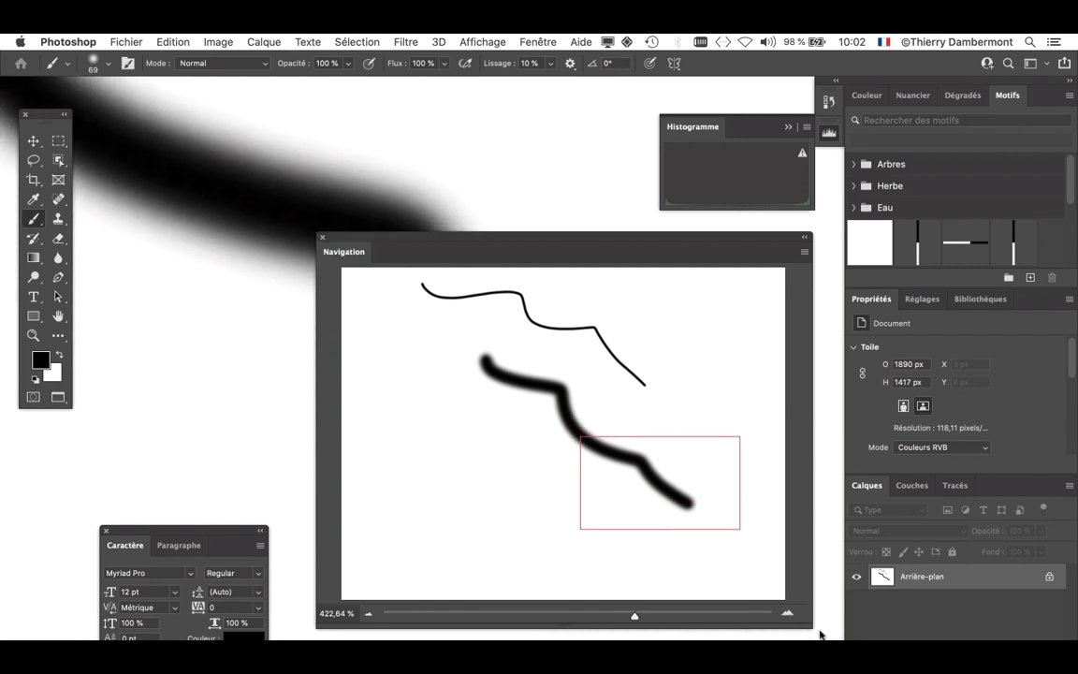
Reduce the Navigation panel to a small size, place it beside the Histogramme panel and shift its view frame to the thick stroke's middle.
mouse_move(807, 623)
mouse_down()
mouse_move(621, 458)
mouse_move(492, 364)
mouse_up()
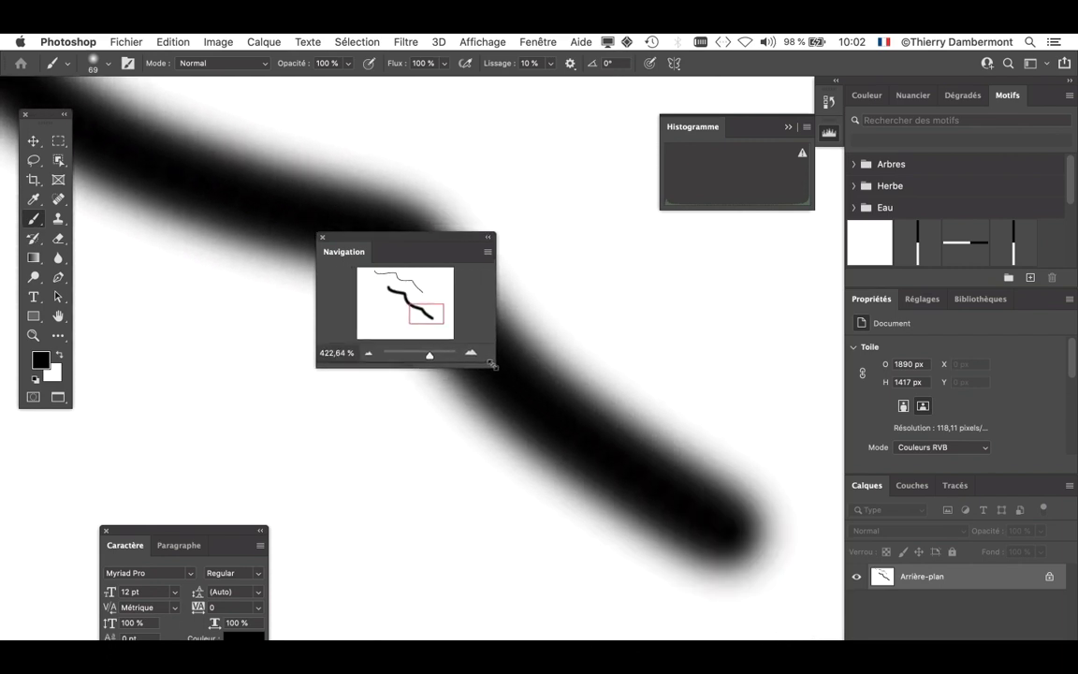
drag(405, 241, 525, 105)
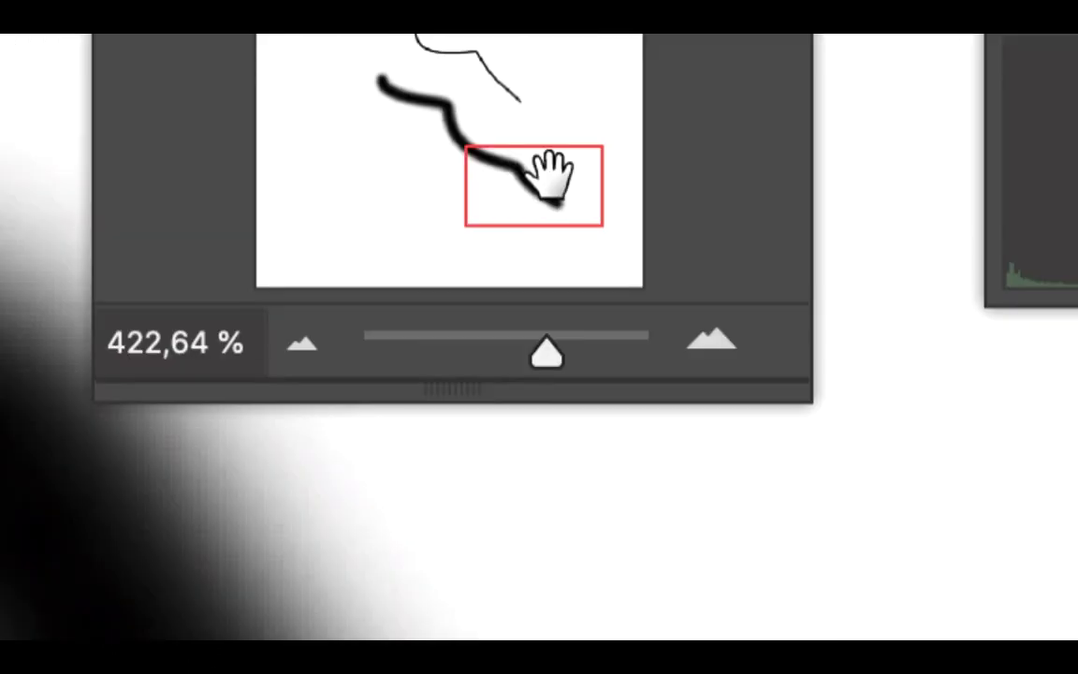
drag(552, 178, 642, 270)
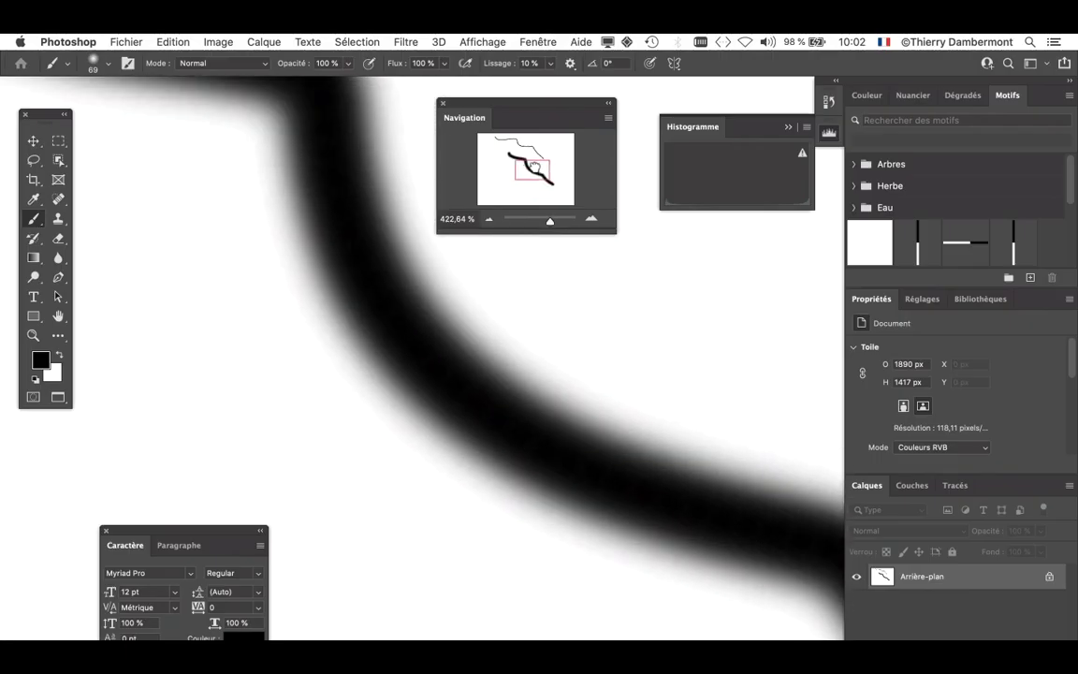
Close the floating Navigation panel and move the Tools panel slightly further onto the canvas.
mouse_move(533, 167)
mouse_down()
mouse_move(506, 139)
mouse_move(523, 146)
mouse_up()
click(445, 105)
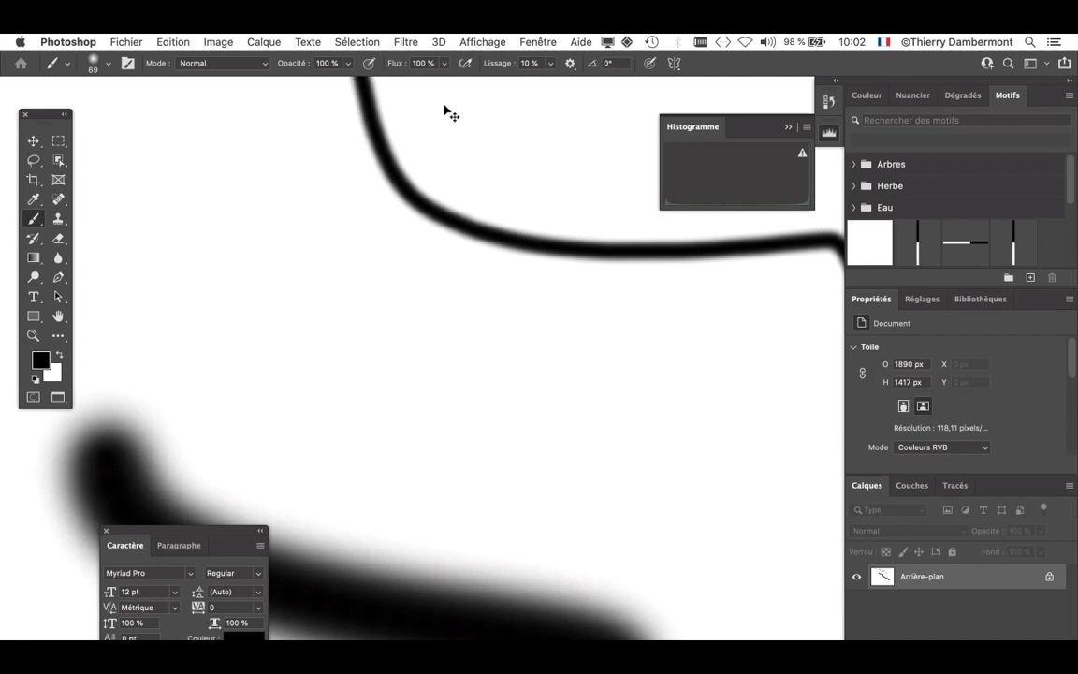
drag(47, 117, 75, 118)
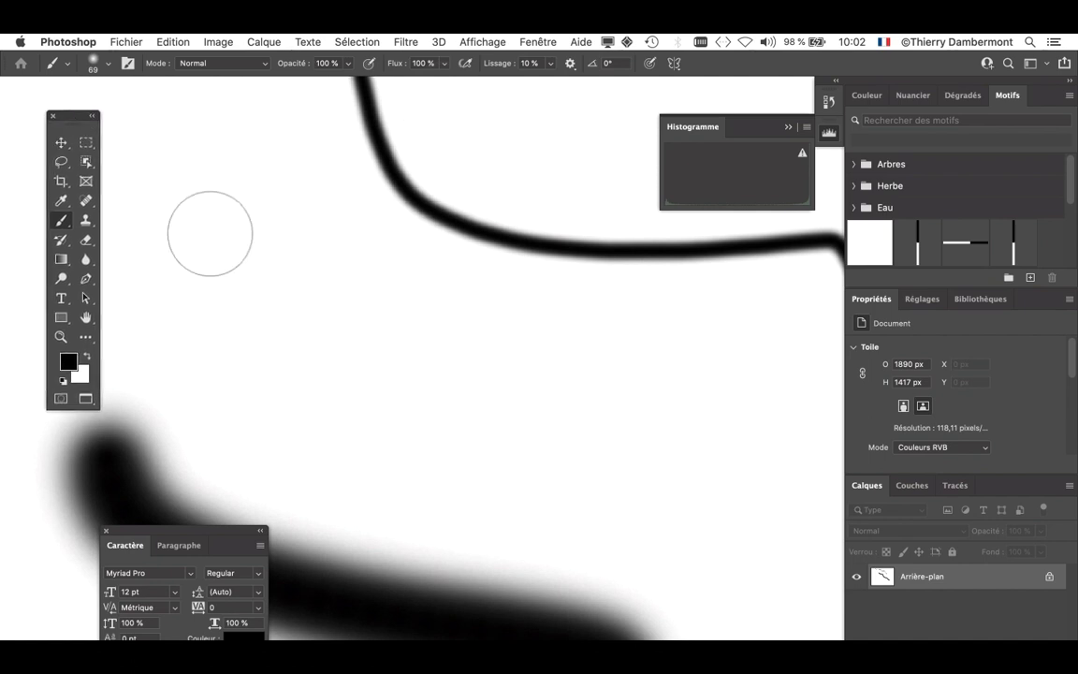
scroll(463, 376, down, 3)
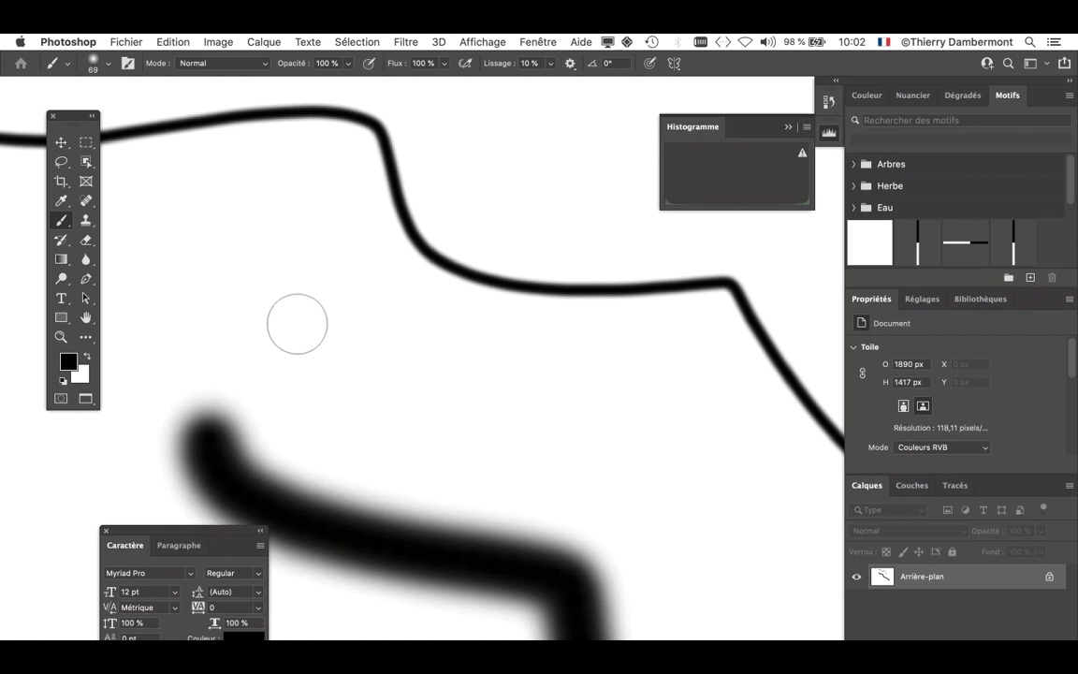
scroll(300, 291, down, 2)
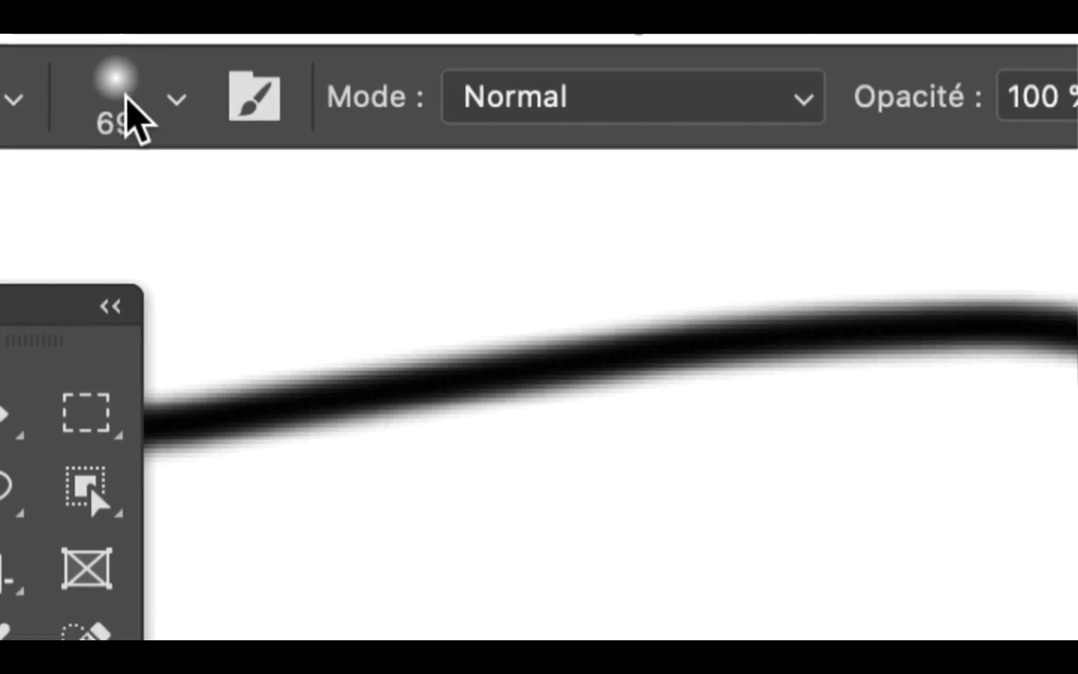
Examine the brush's size and hardness settings and close them again.
click(148, 96)
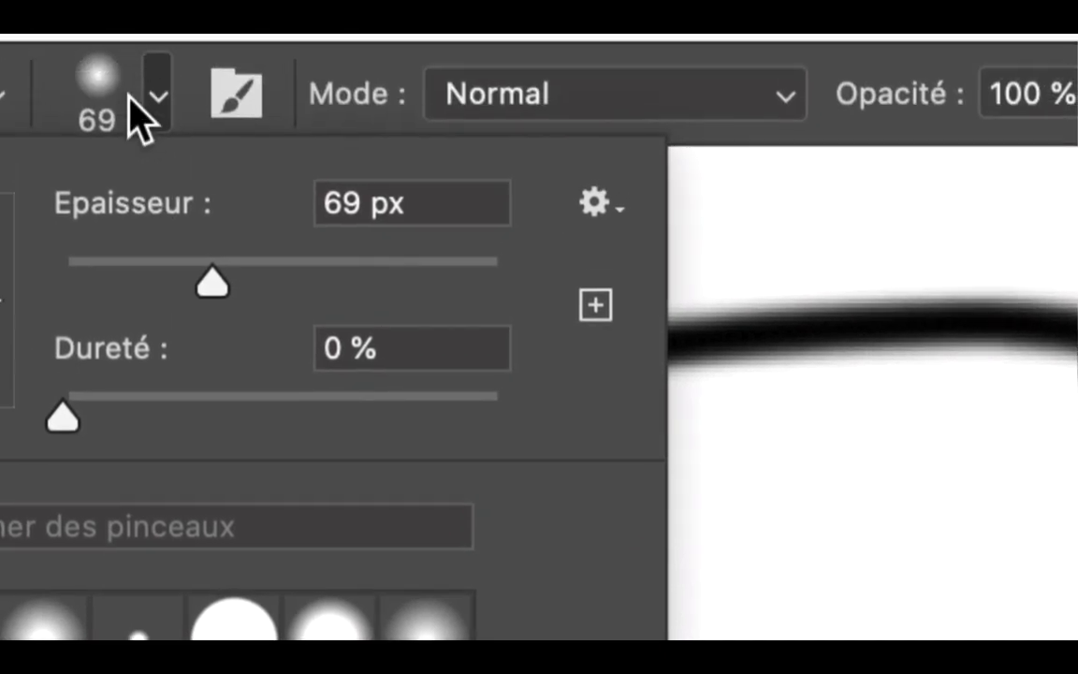
click(140, 98)
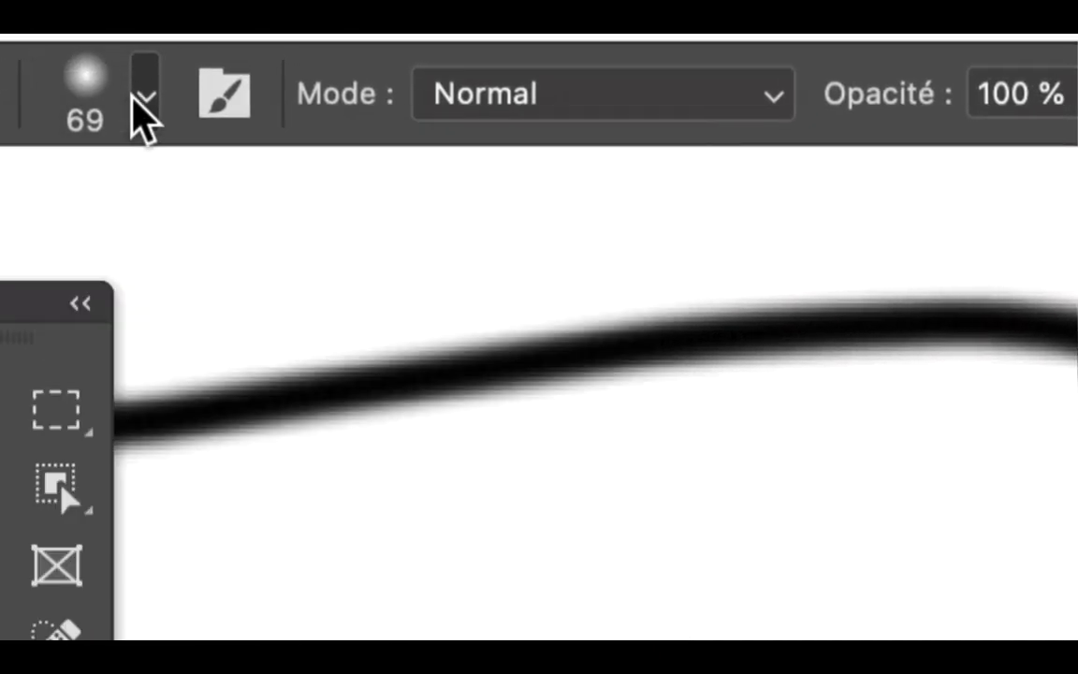
click(140, 99)
click(142, 105)
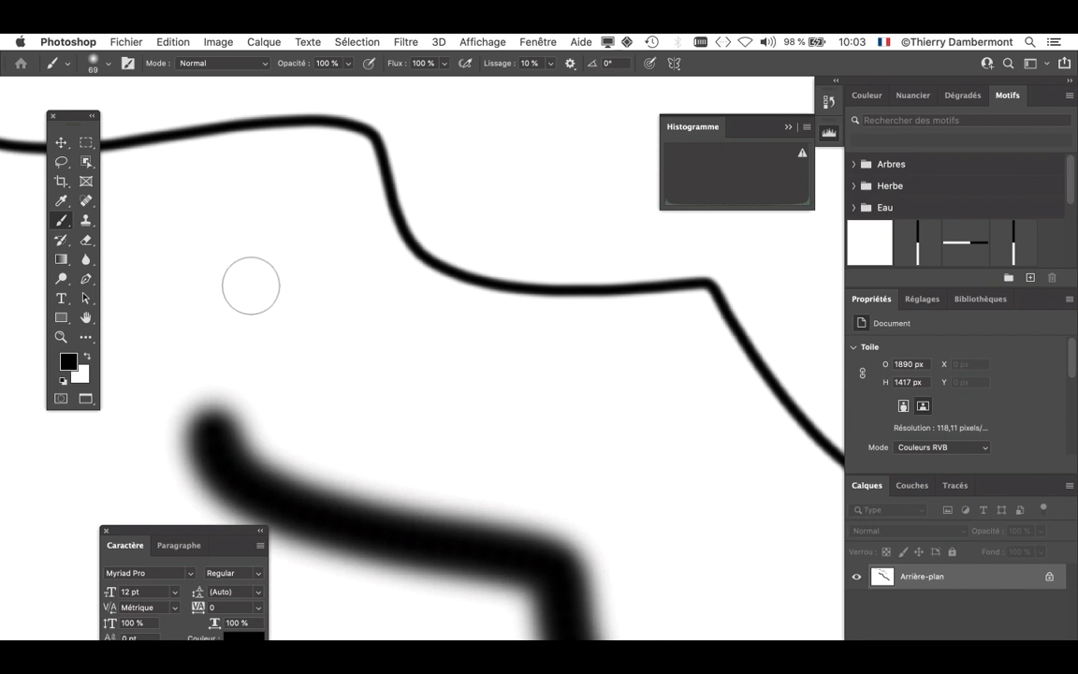
Resize the brush directly on the canvas to 71 px, 170 px, 45 px and back up to 170 px.
drag(251, 286, 254, 284)
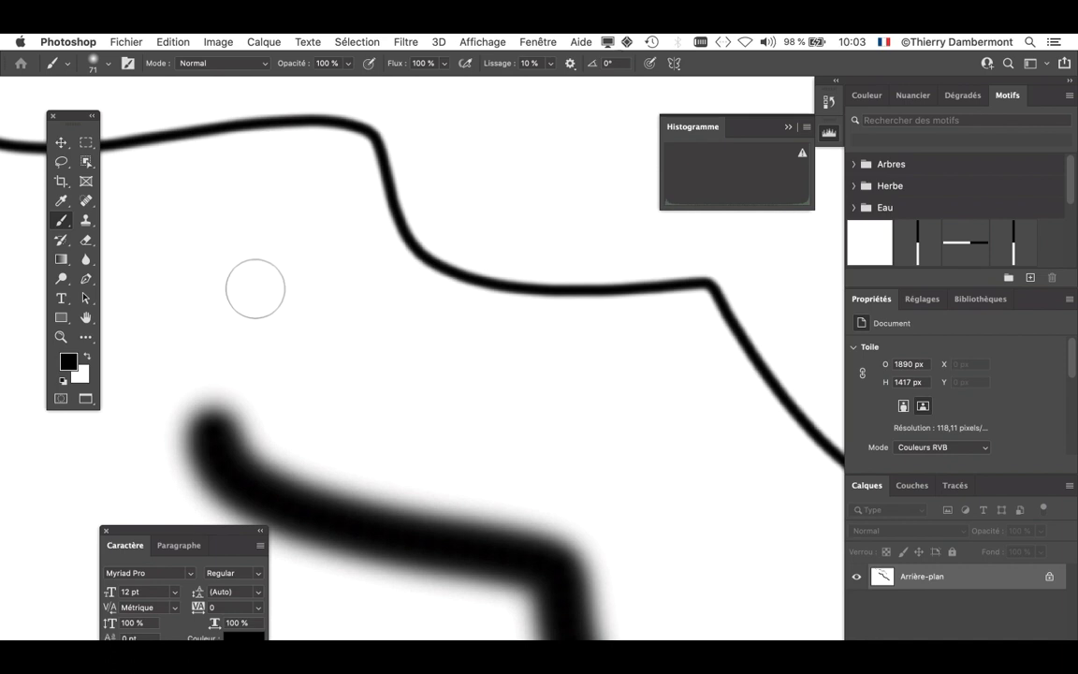
mouse_move(255, 288)
mouse_down()
mouse_move(522, 286)
mouse_move(197, 294)
mouse_move(640, 291)
mouse_move(328, 294)
mouse_move(363, 290)
mouse_up()
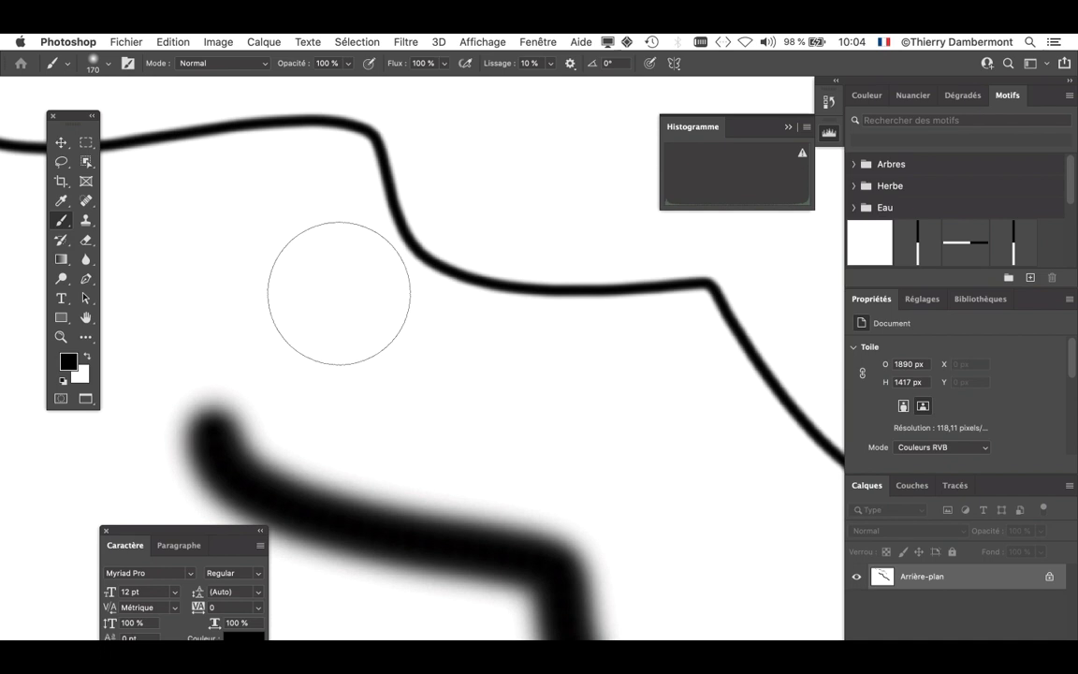
drag(313, 269, 179, 278)
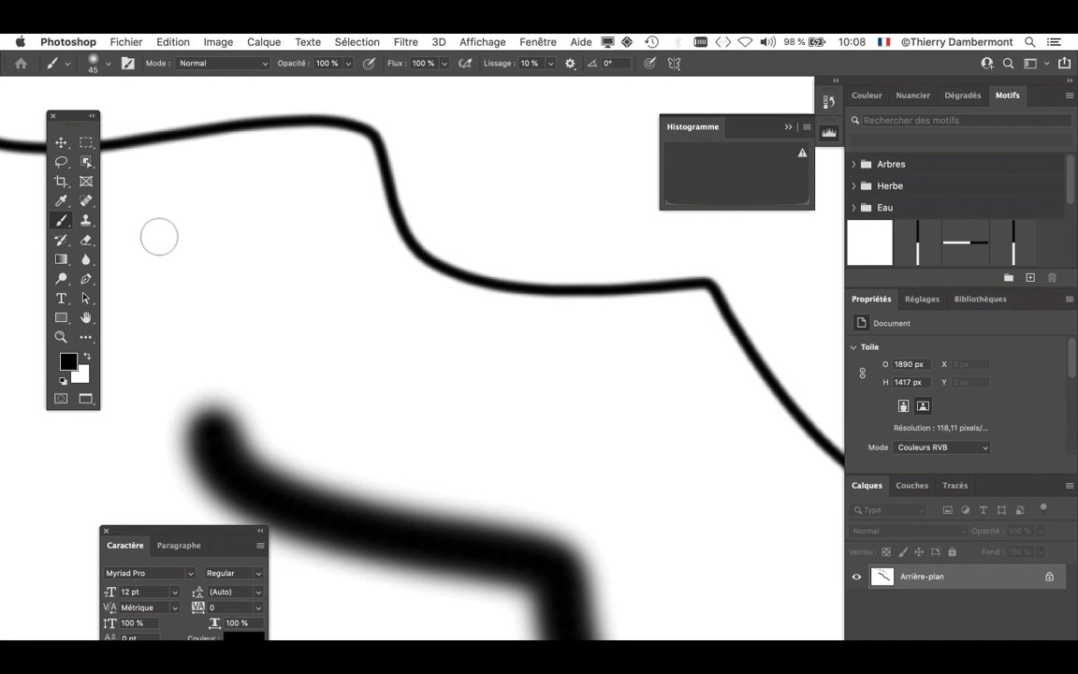
mouse_move(225, 293)
mouse_down()
mouse_move(388, 306)
mouse_move(358, 306)
mouse_up()
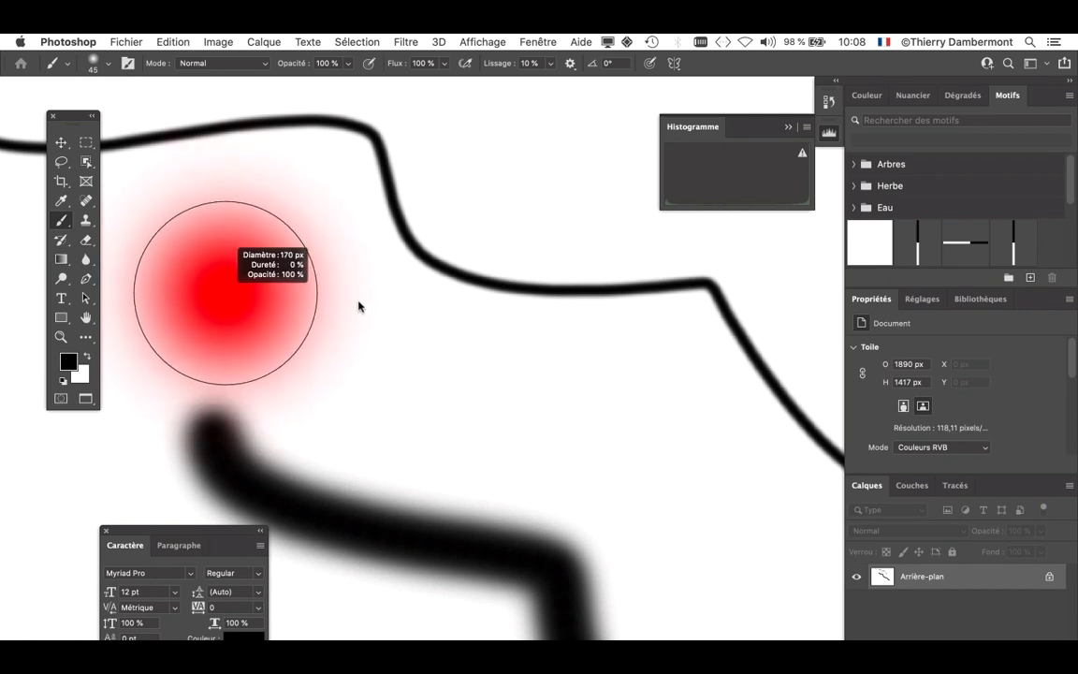
Set the brush to 52 px with 100 % hardness and paint a hard-edged diagonal stroke between the thin and soft strokes.
mouse_move(274, 301)
mouse_down()
mouse_move(300, 305)
mouse_move(245, 299)
mouse_move(310, 301)
mouse_move(290, 304)
mouse_move(306, 303)
mouse_move(308, 479)
mouse_move(301, 243)
mouse_move(303, 505)
mouse_move(144, 486)
mouse_move(145, 530)
mouse_move(130, 460)
mouse_up()
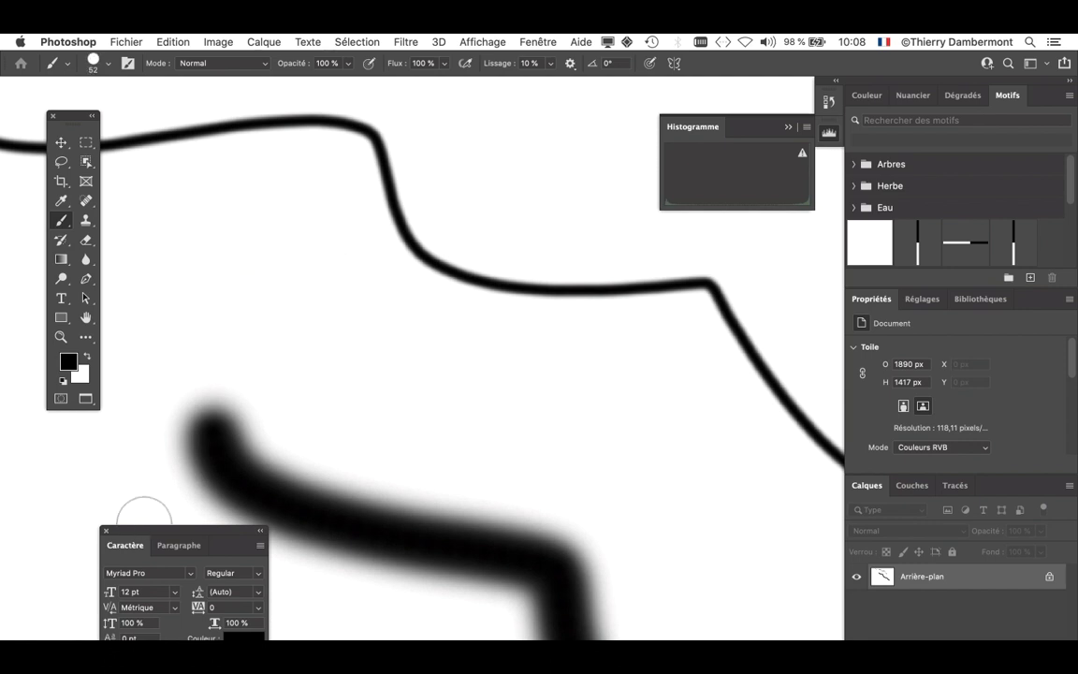
mouse_move(322, 276)
mouse_down()
mouse_move(345, 339)
mouse_move(412, 375)
mouse_move(552, 423)
mouse_move(626, 465)
mouse_up()
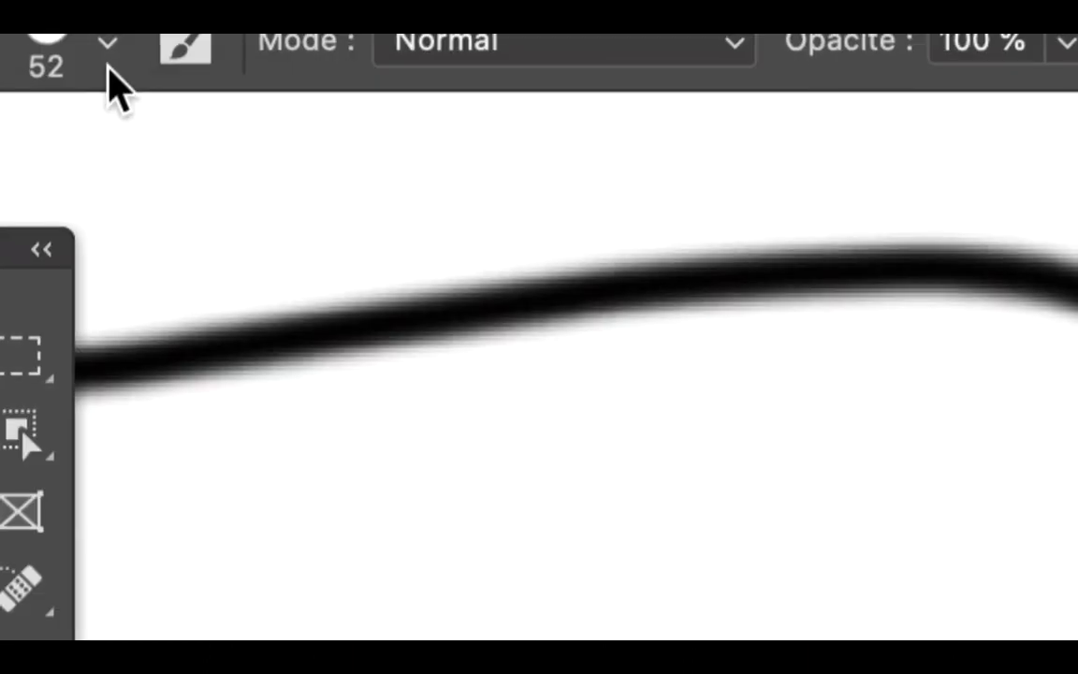
click(108, 65)
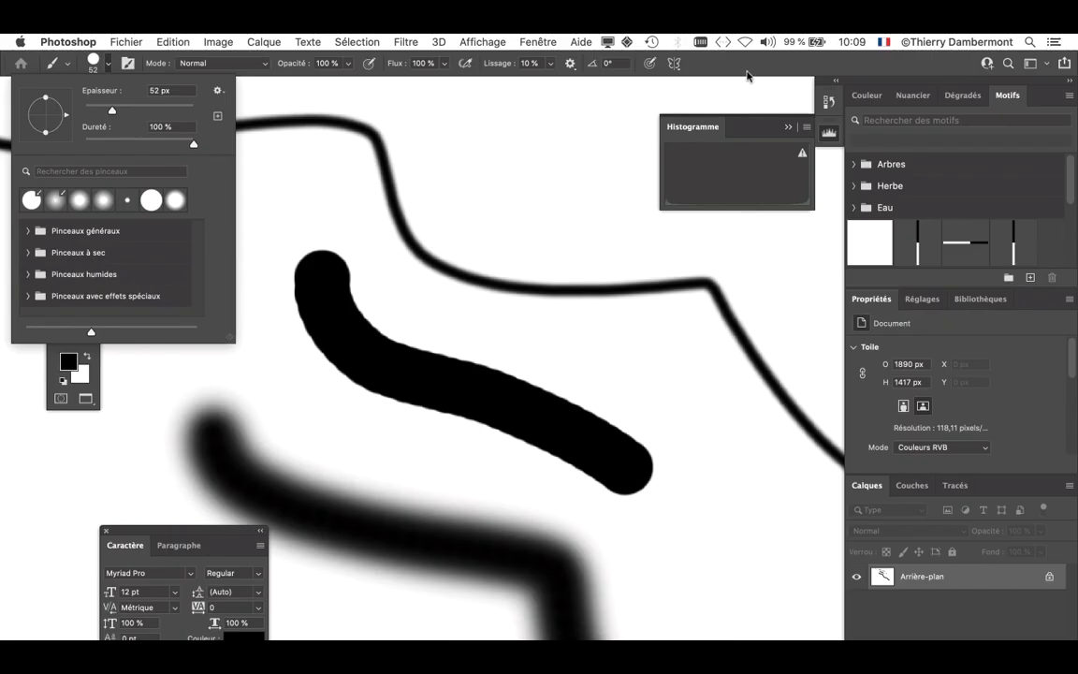
click(748, 71)
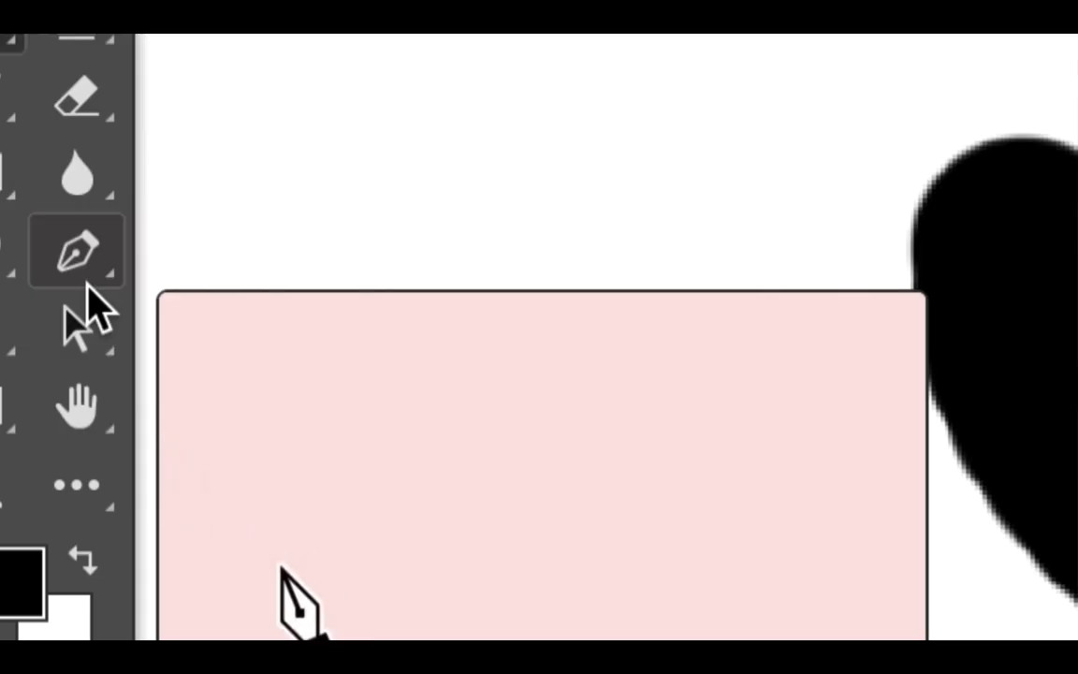
click(302, 627)
drag(436, 509, 498, 573)
click(646, 419)
drag(647, 421, 739, 511)
click(782, 627)
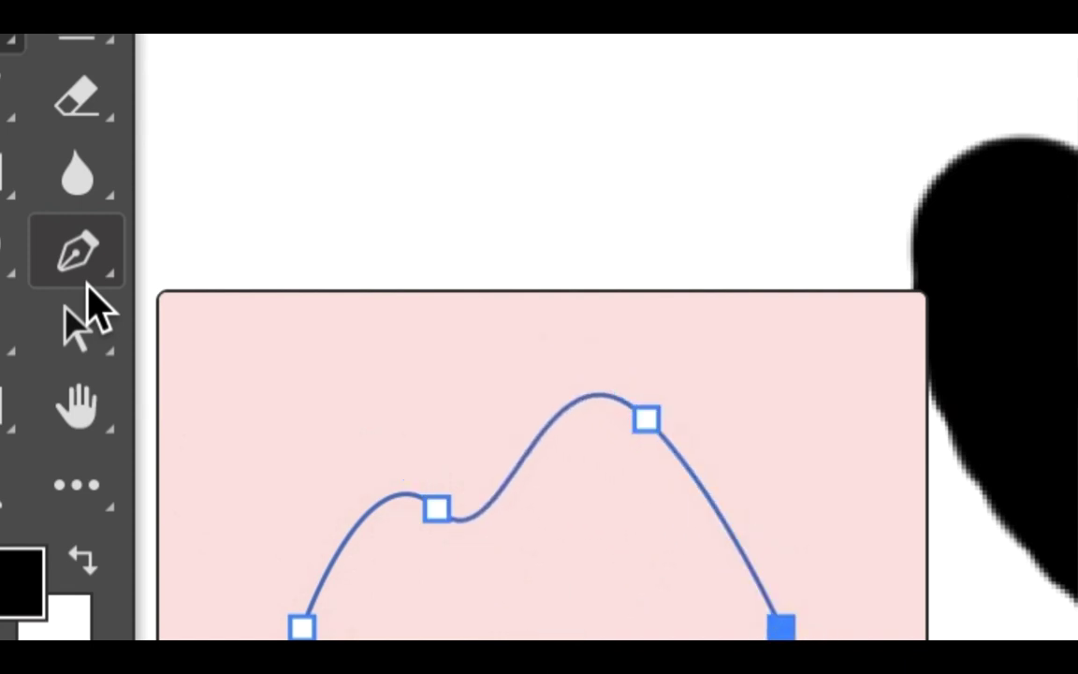
click(302, 627)
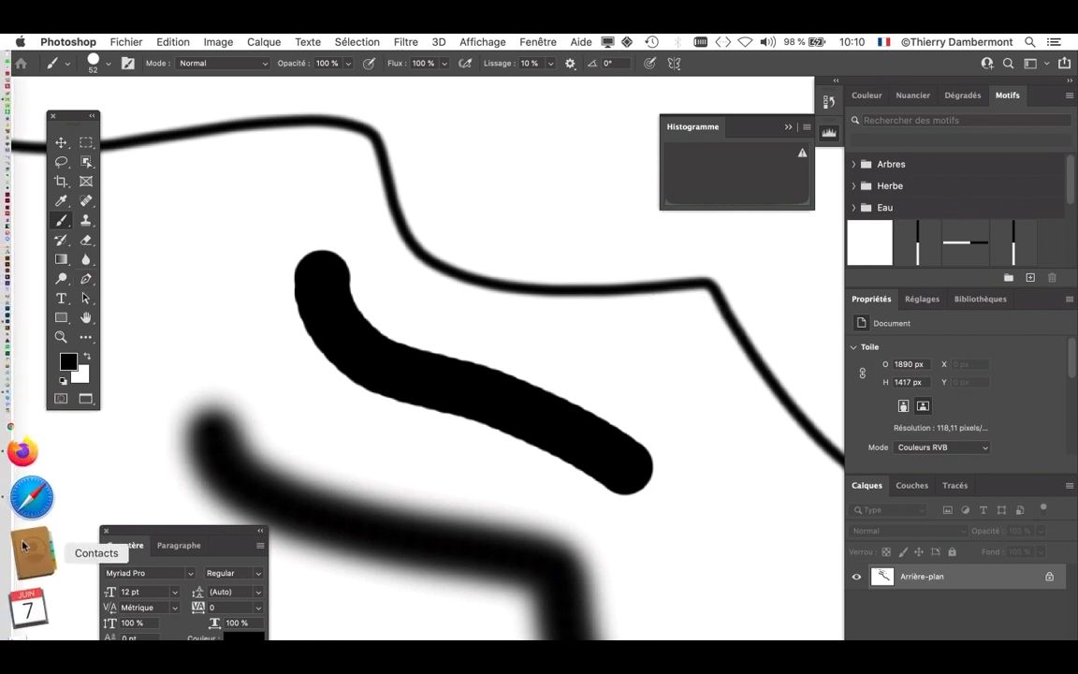
Switch to Firefox and search Google for "wacom tablet" in a new tab.
click(31, 532)
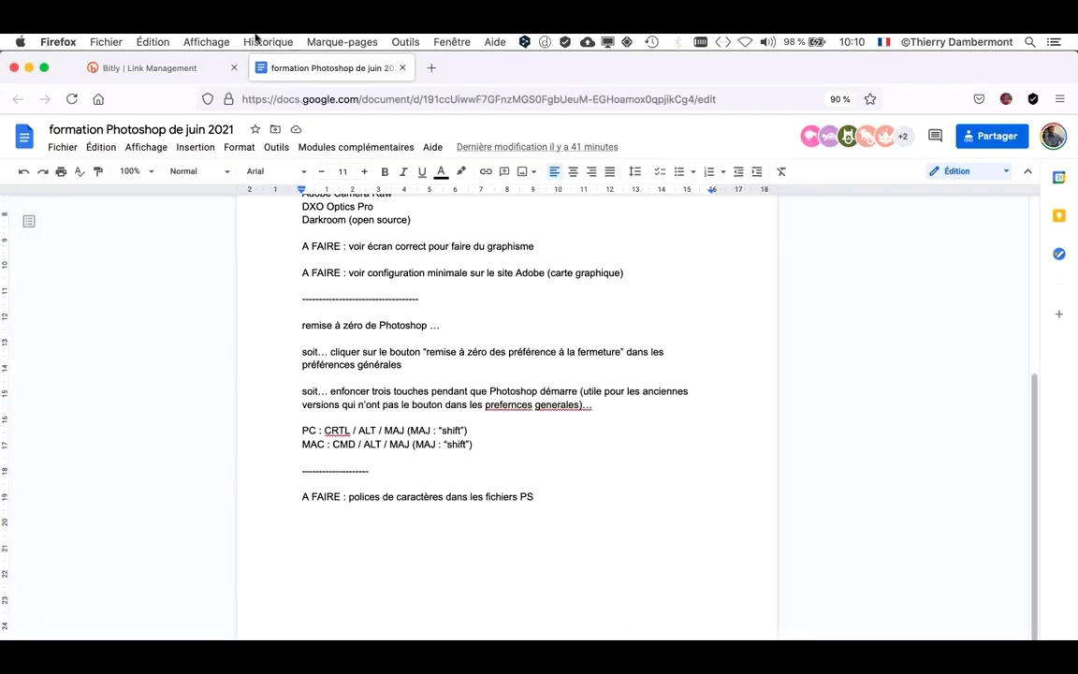
click(429, 68)
click(349, 323)
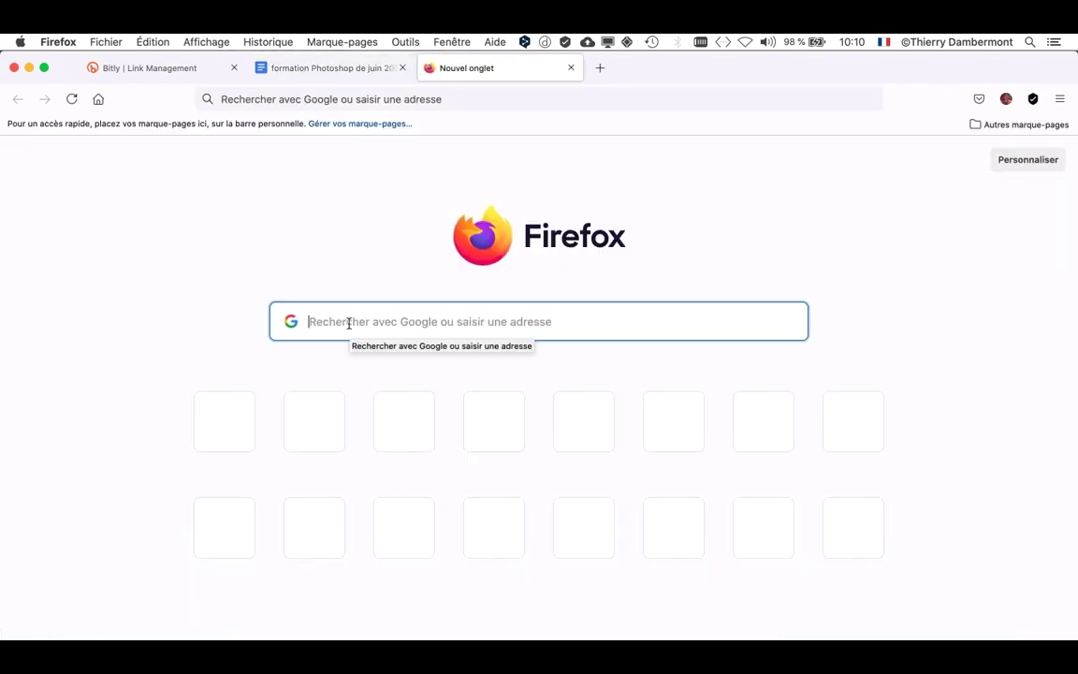
text(wacom tab)
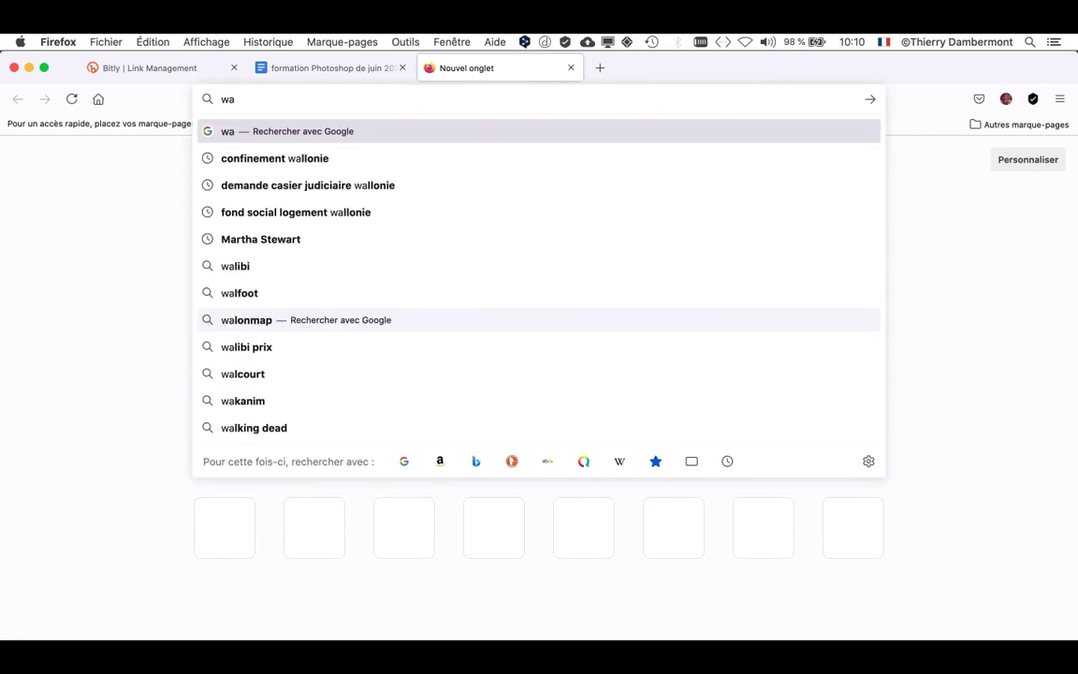
text(let)
key(Return)
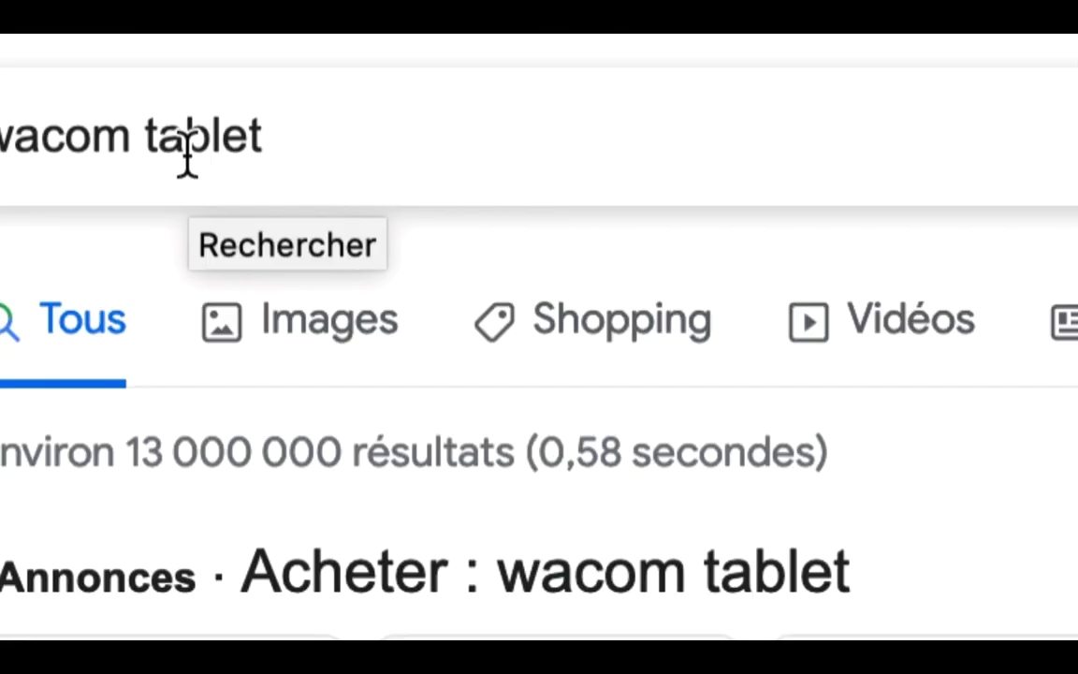
Highlight the brand name "wacom" in the search query and return to the search results.
double_click(10, 141)
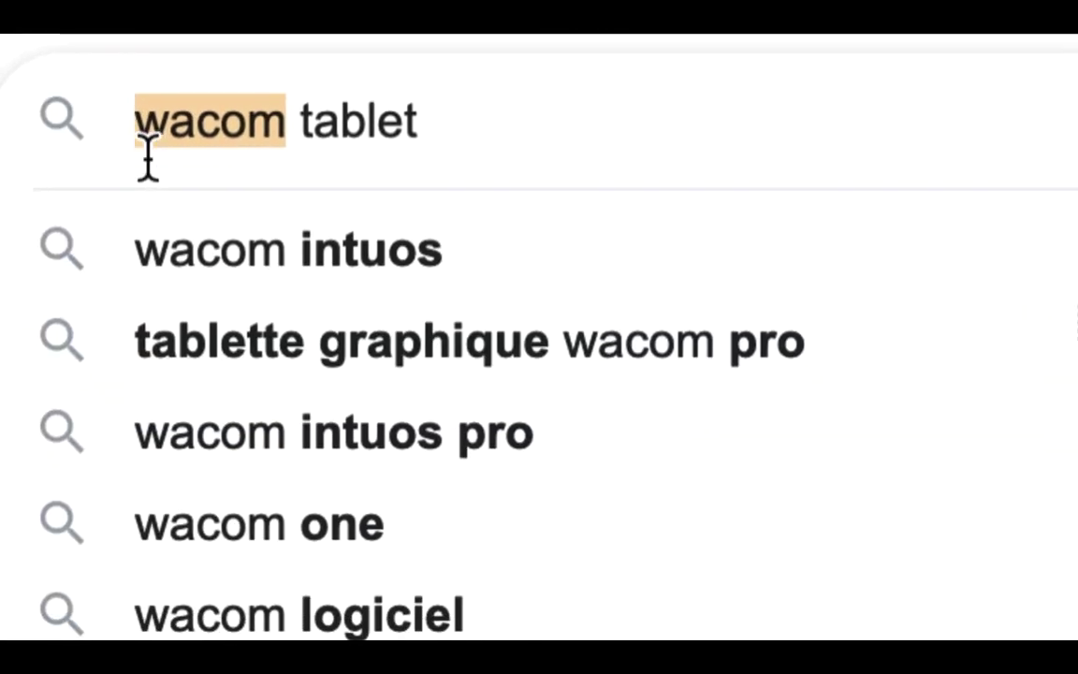
click(143, 122)
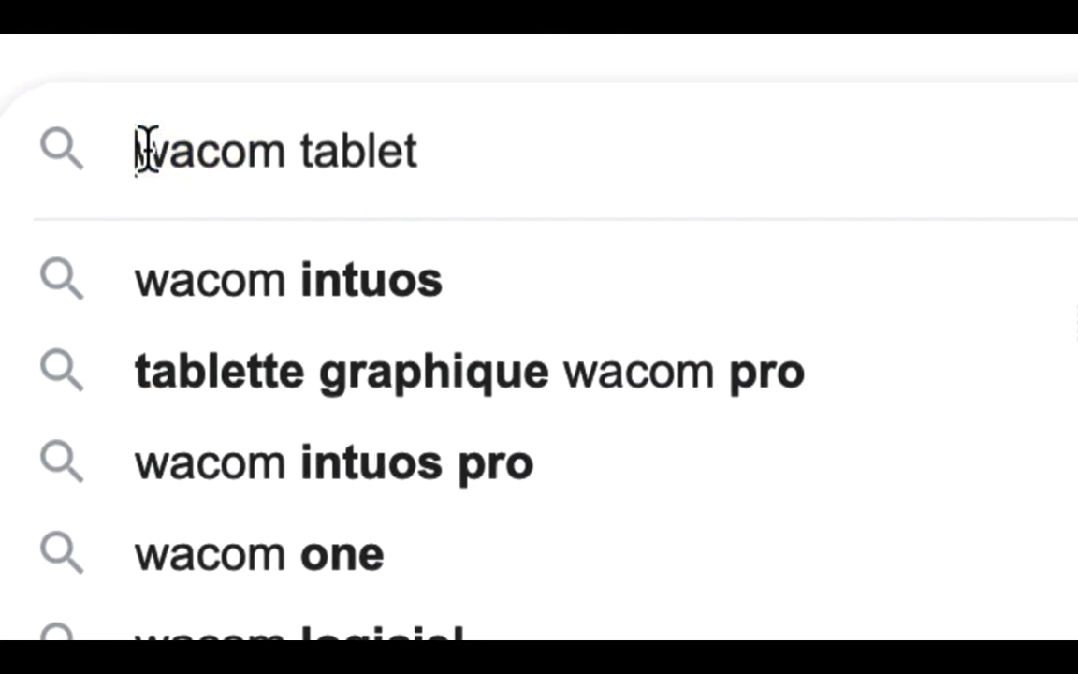
key(Return)
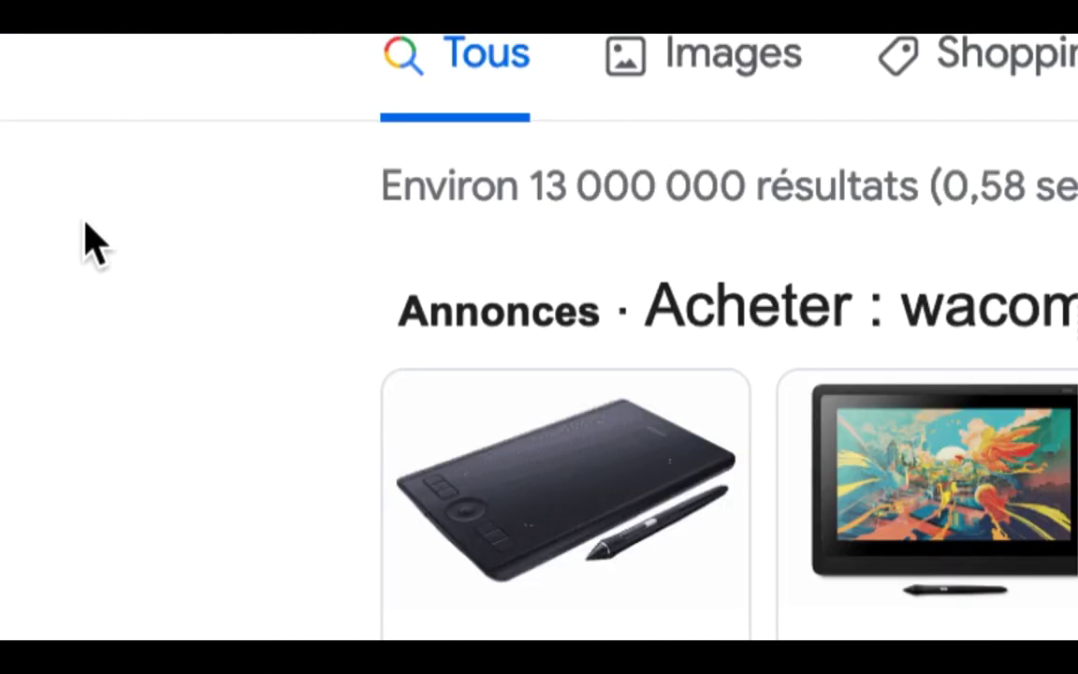
double_click(147, 153)
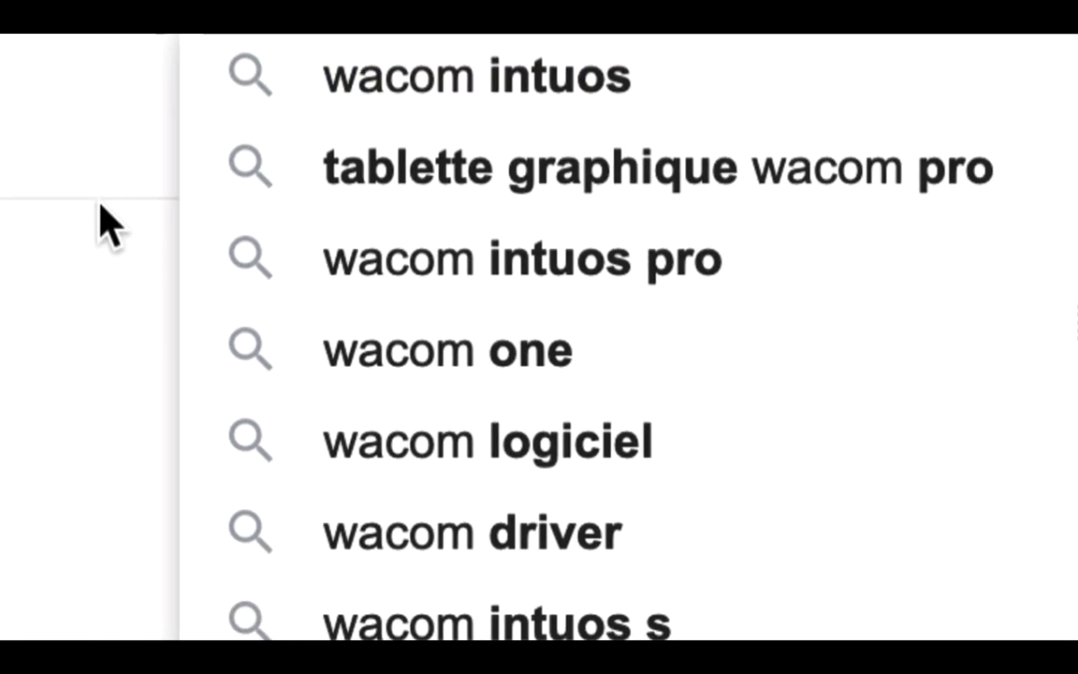
key(Return)
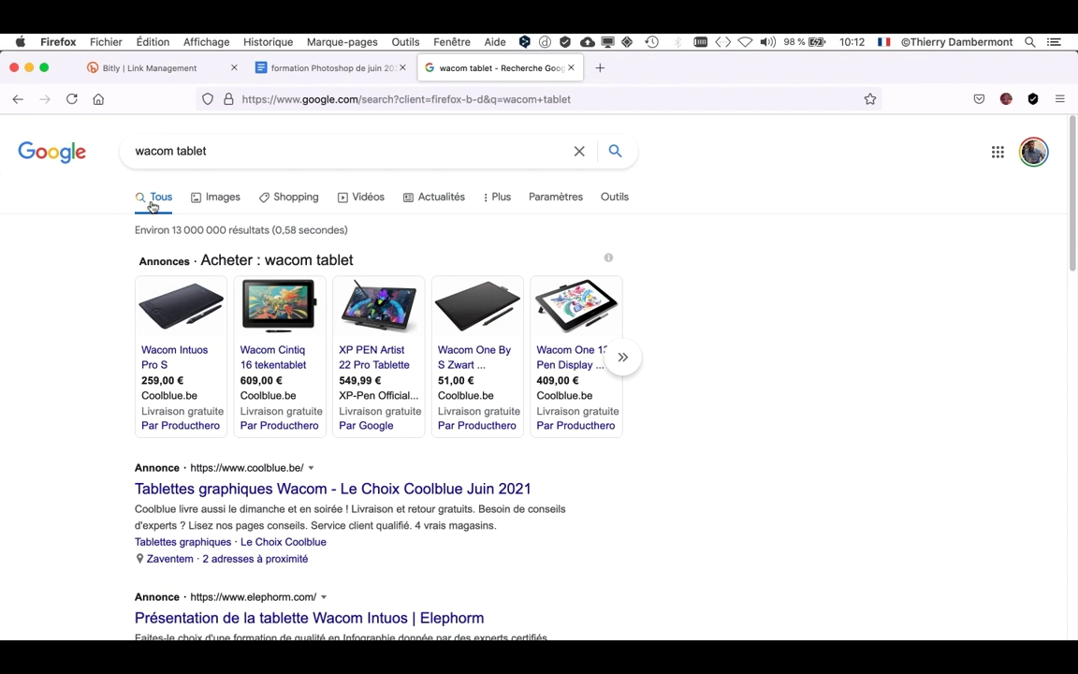
Display the image results for "wacom tablet" and look over the tablet models.
click(218, 203)
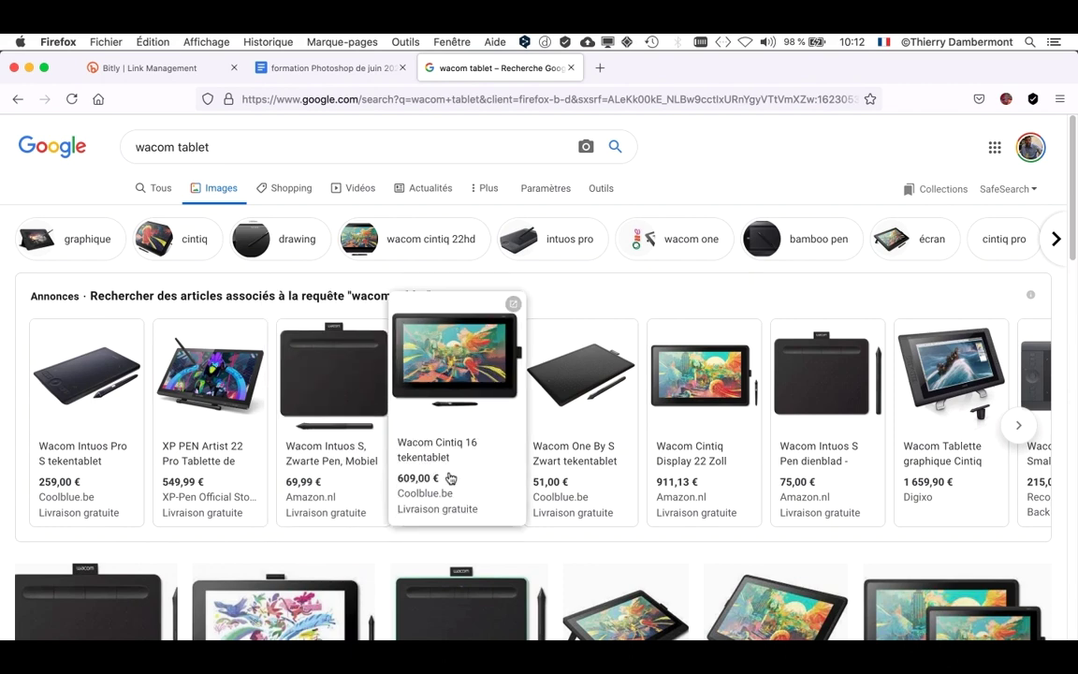
scroll(448, 481, down, 3)
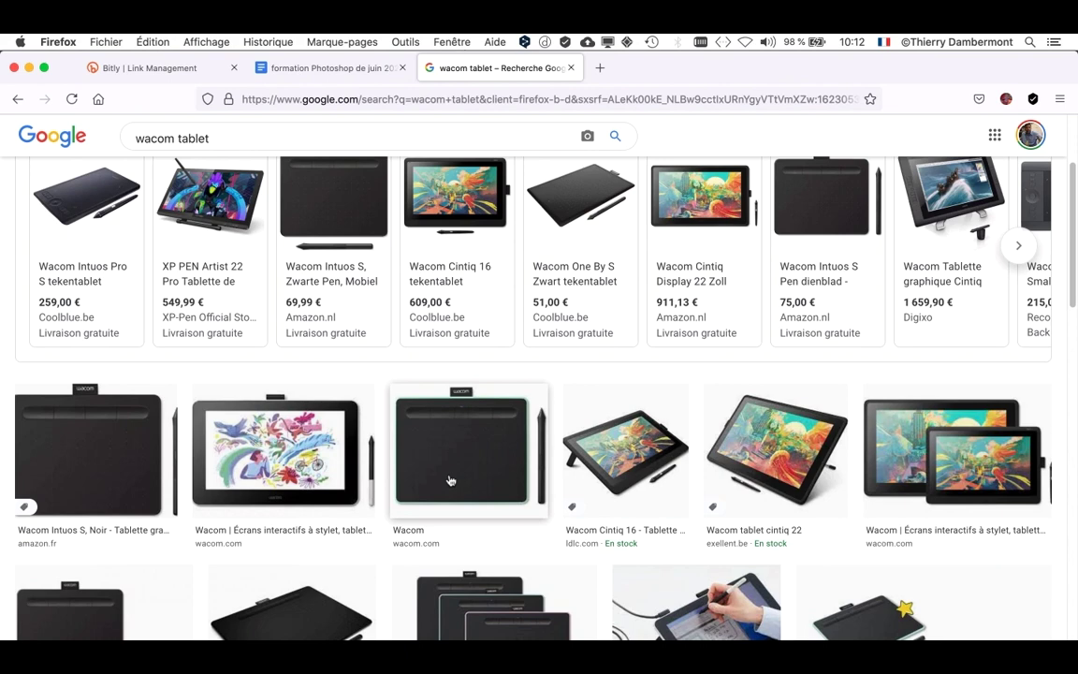
scroll(140, 337, up, 1)
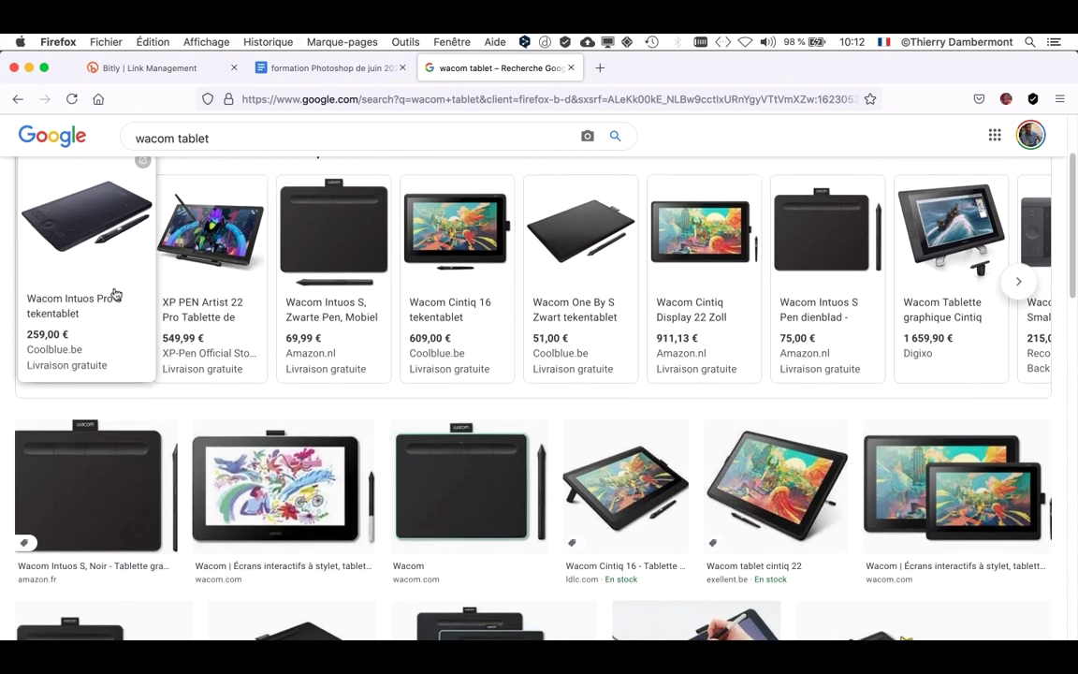
Open the Wacom Intuos Pro S product page on Coolblue, accepting its cookies, and examine the stylus in the enlarged photo.
click(91, 228)
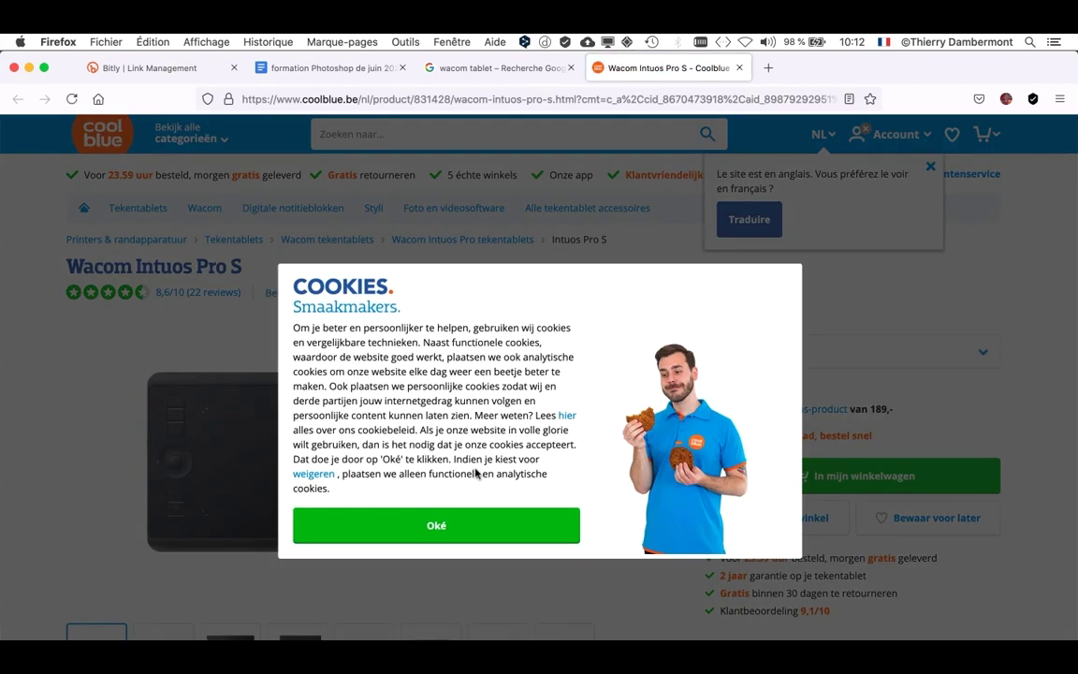
click(479, 529)
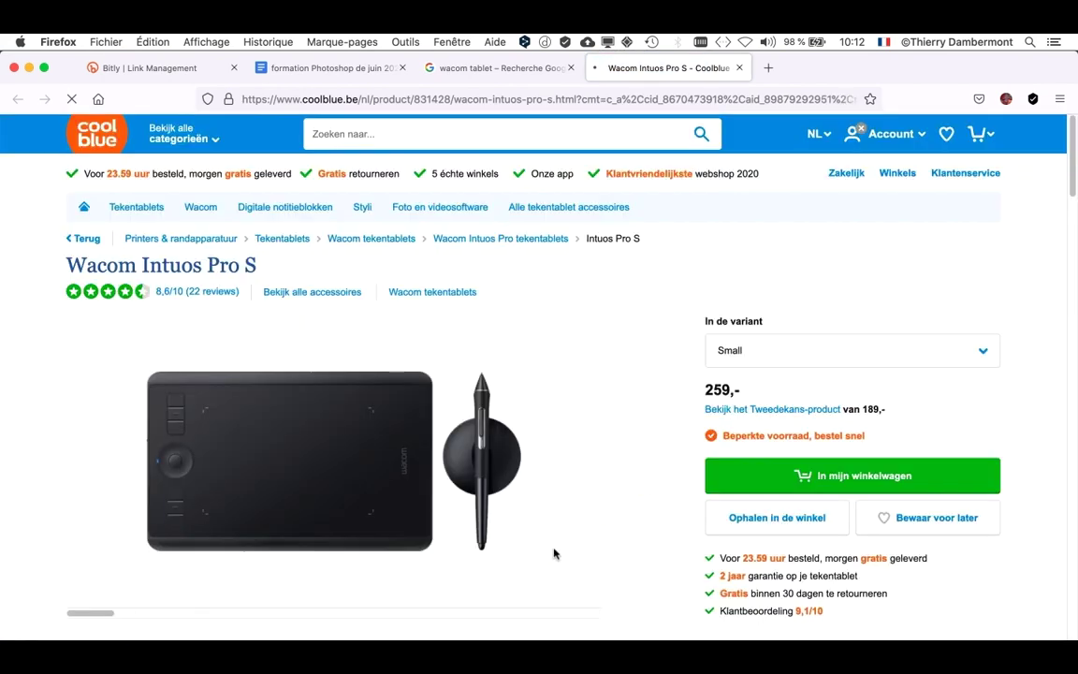
scroll(558, 463, down, 3)
mouse_move(481, 309)
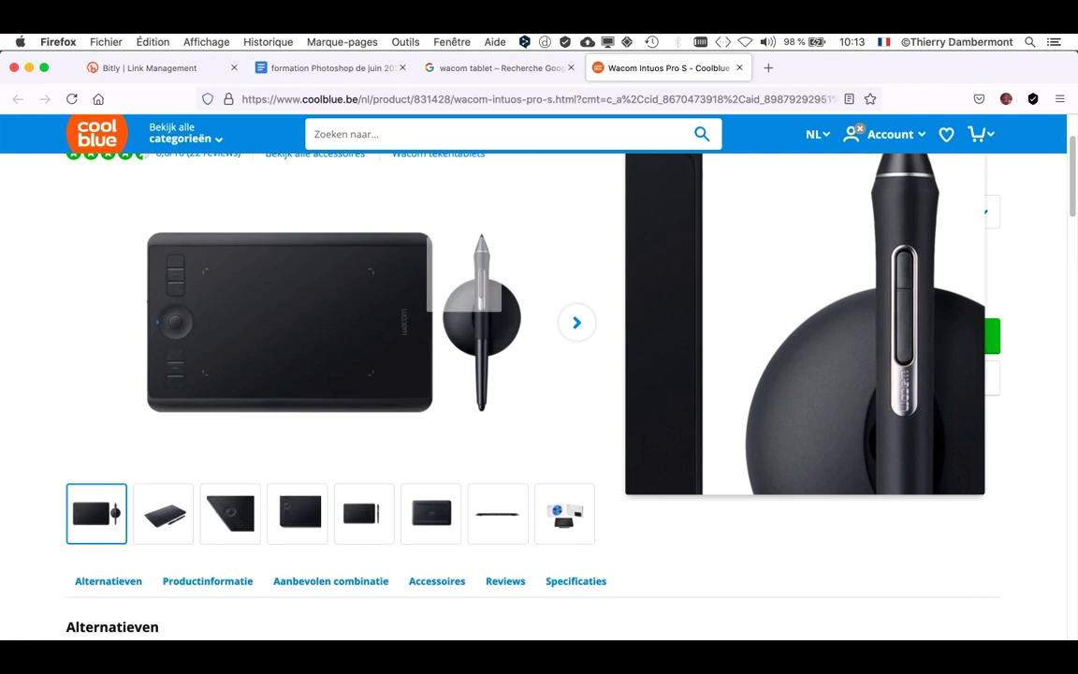
Return to the "wacom tablet" image results and open a preview of one of the tablets further down.
click(487, 69)
scroll(731, 444, down, 5)
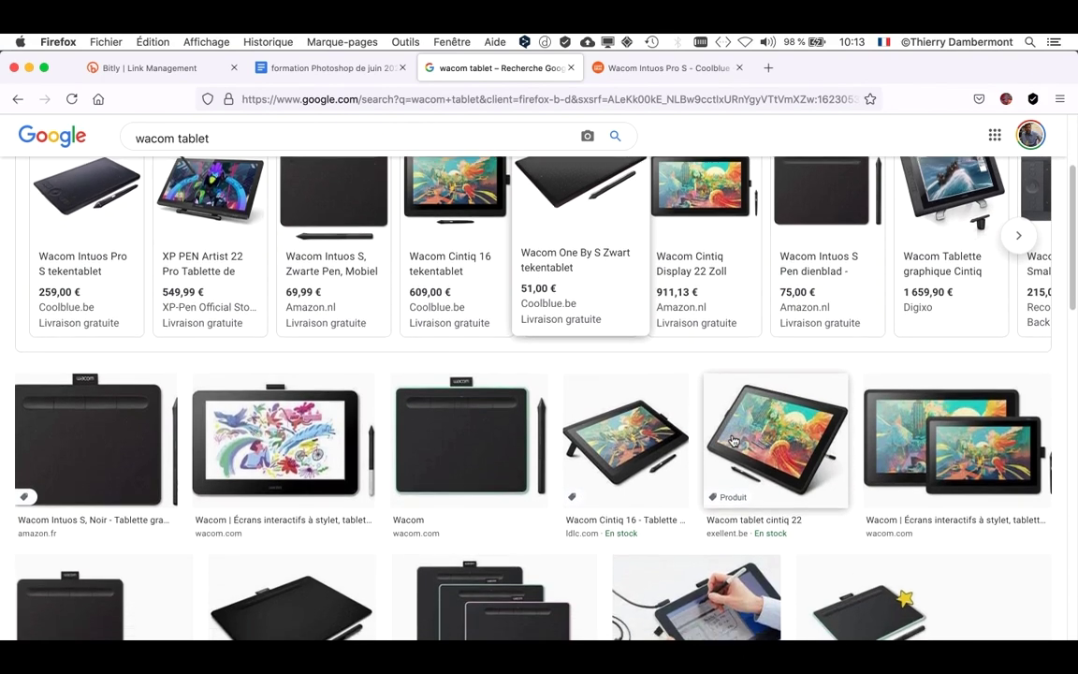
scroll(734, 441, down, 1)
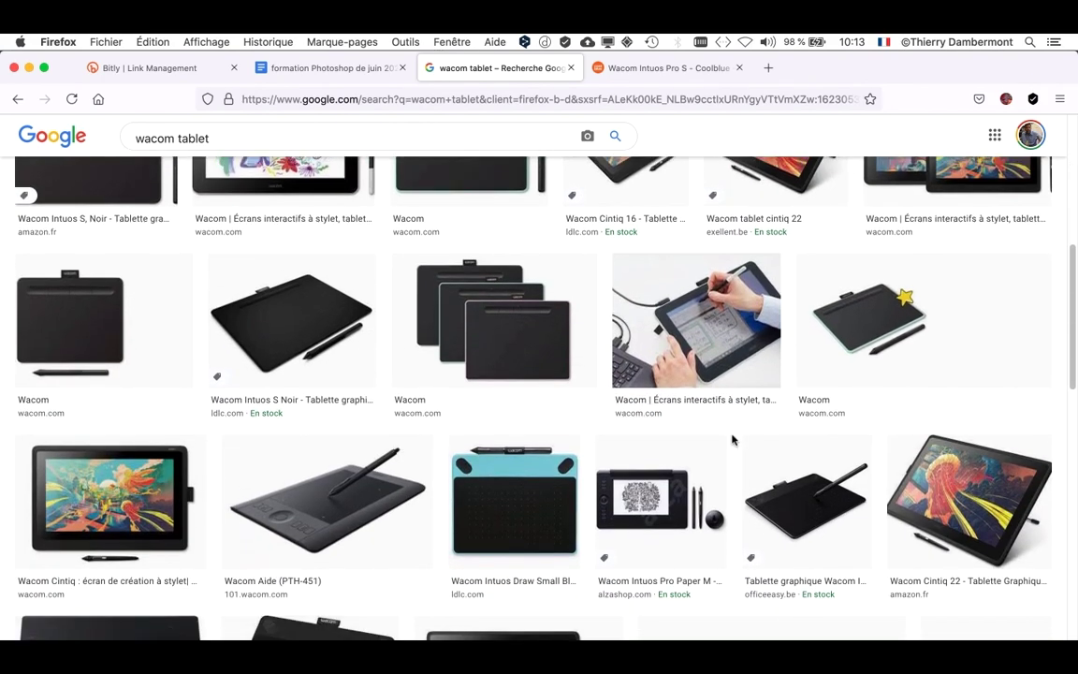
scroll(734, 440, down, 1)
click(946, 469)
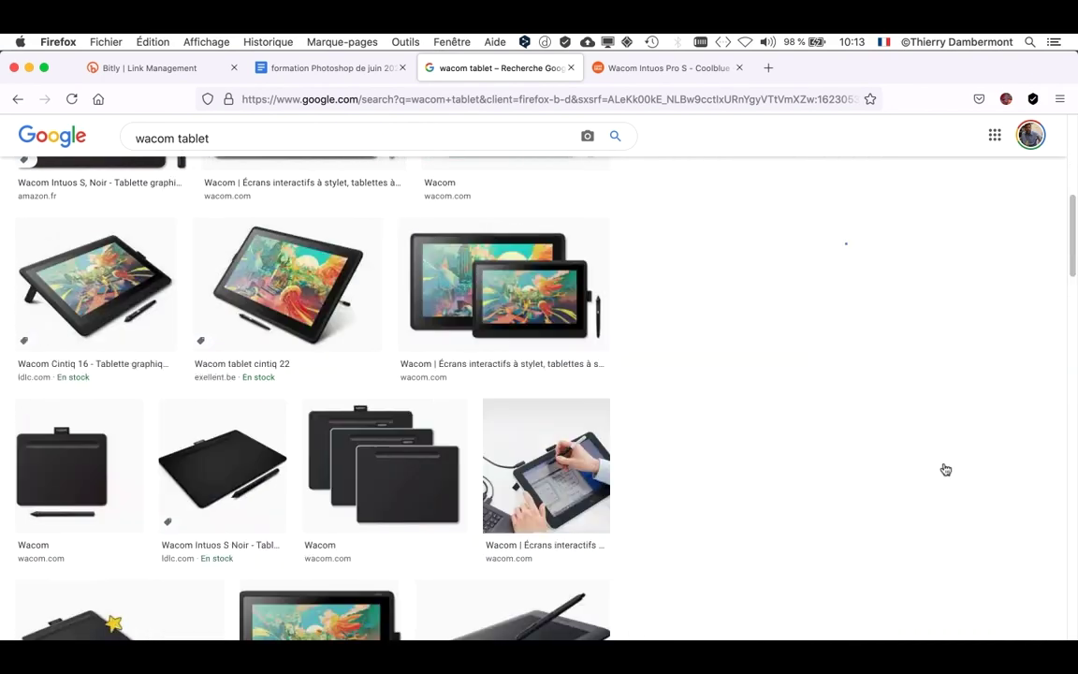
Open the Amazon page of the previewed Wacom Cintiq 22 and look over the product and its related tablets.
scroll(913, 479, down, 1)
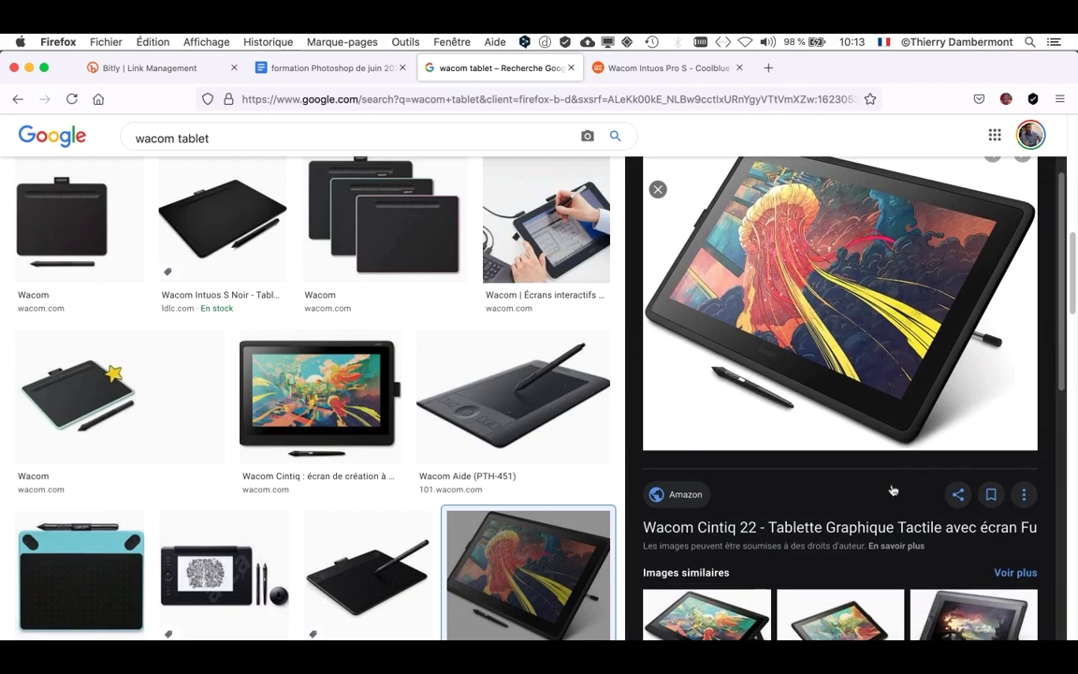
click(818, 528)
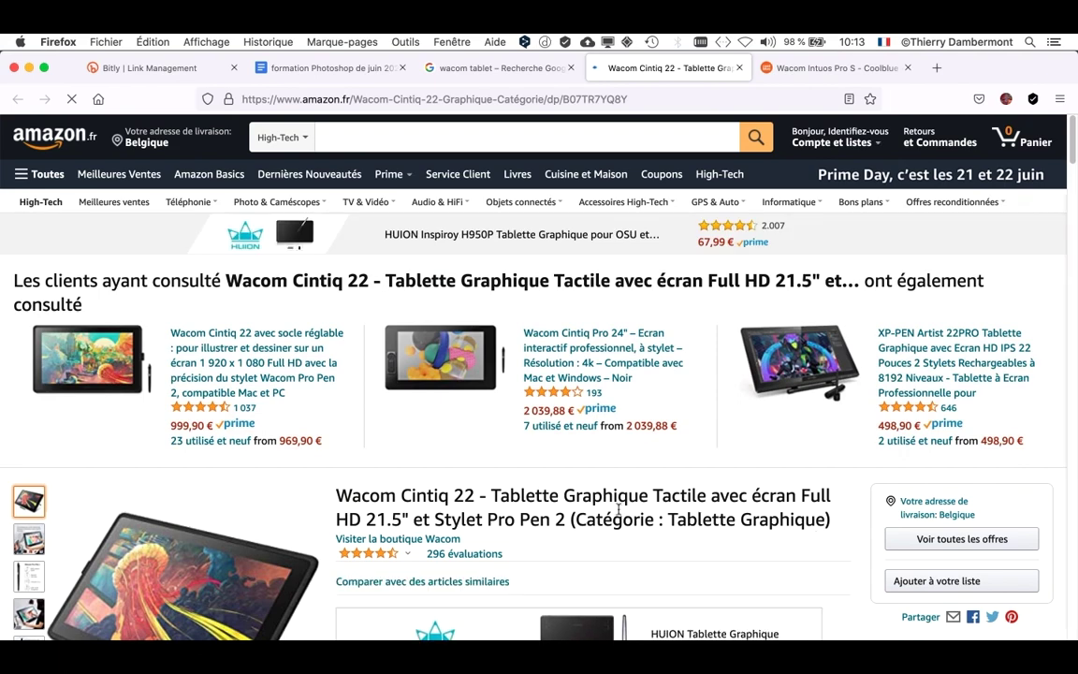
scroll(618, 511, down, 5)
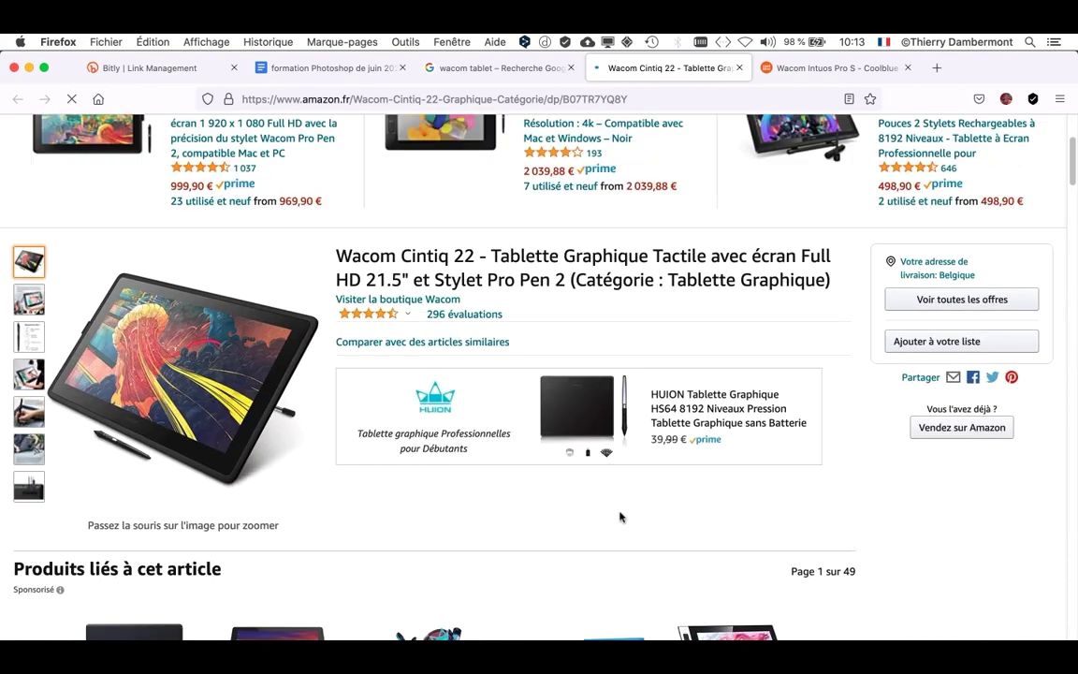
scroll(622, 518, up, 3)
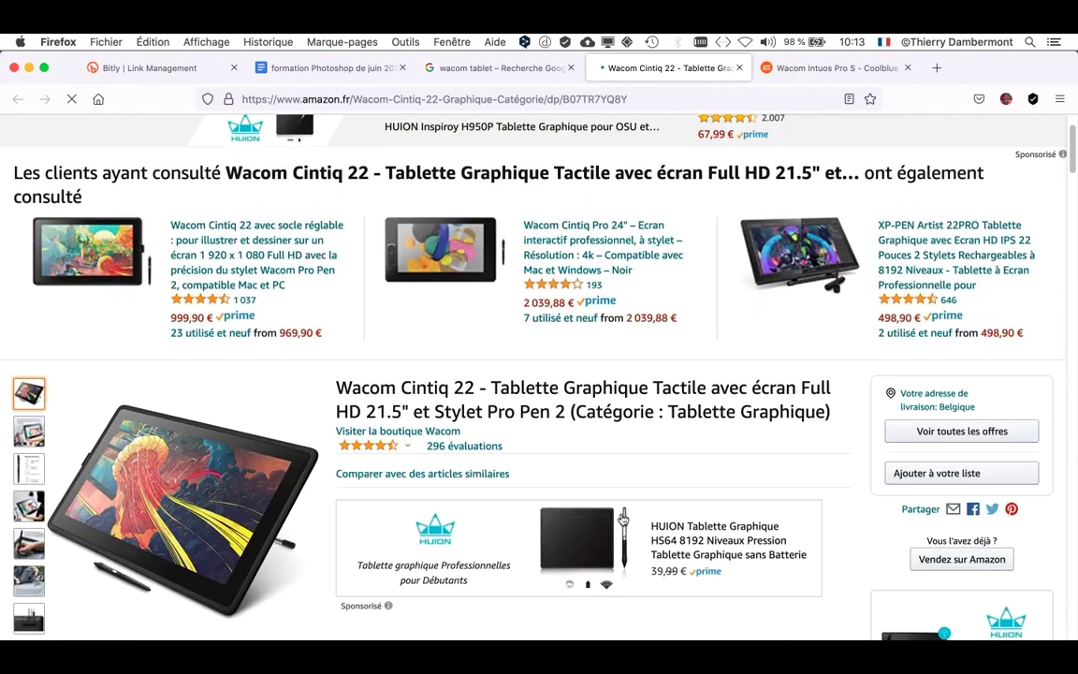
scroll(621, 515, up, 3)
scroll(622, 515, down, 9)
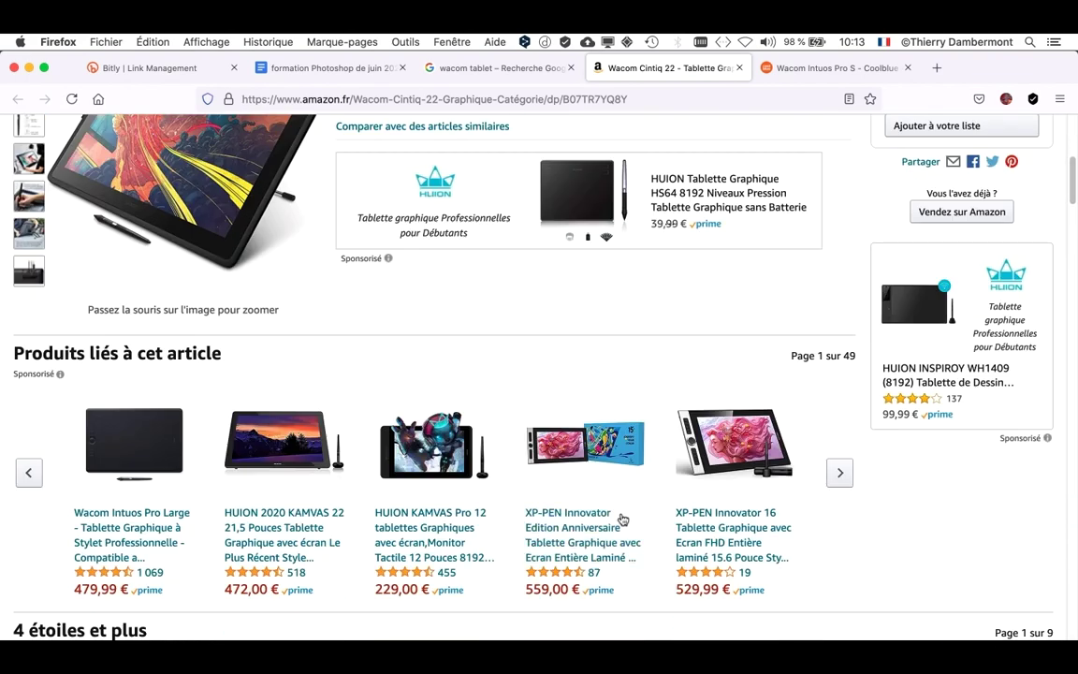
scroll(621, 518, up, 6)
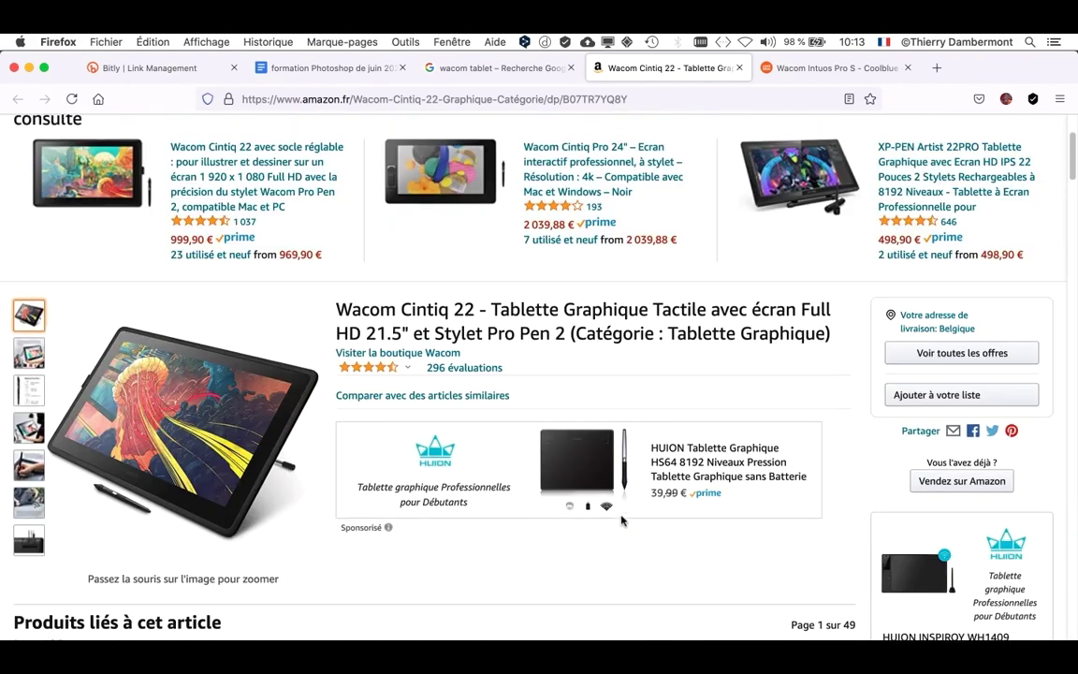
scroll(622, 518, up, 3)
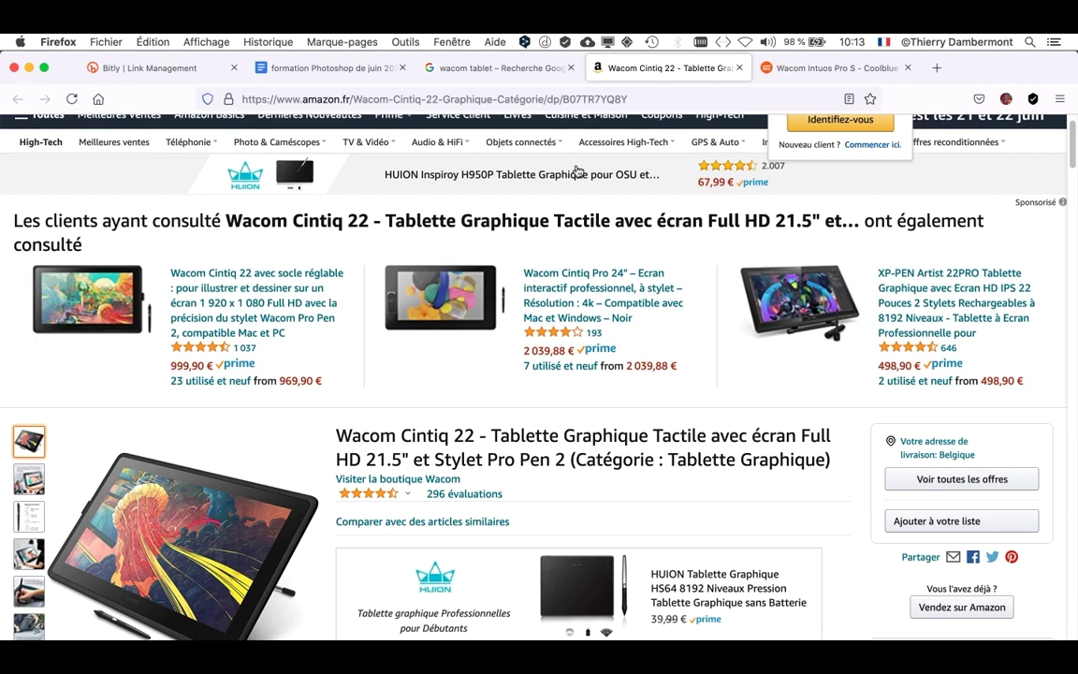
Return to the "wacom tablet" image results, close the Cintiq 22 preview and compare the models and prices in the shopping ads.
click(482, 68)
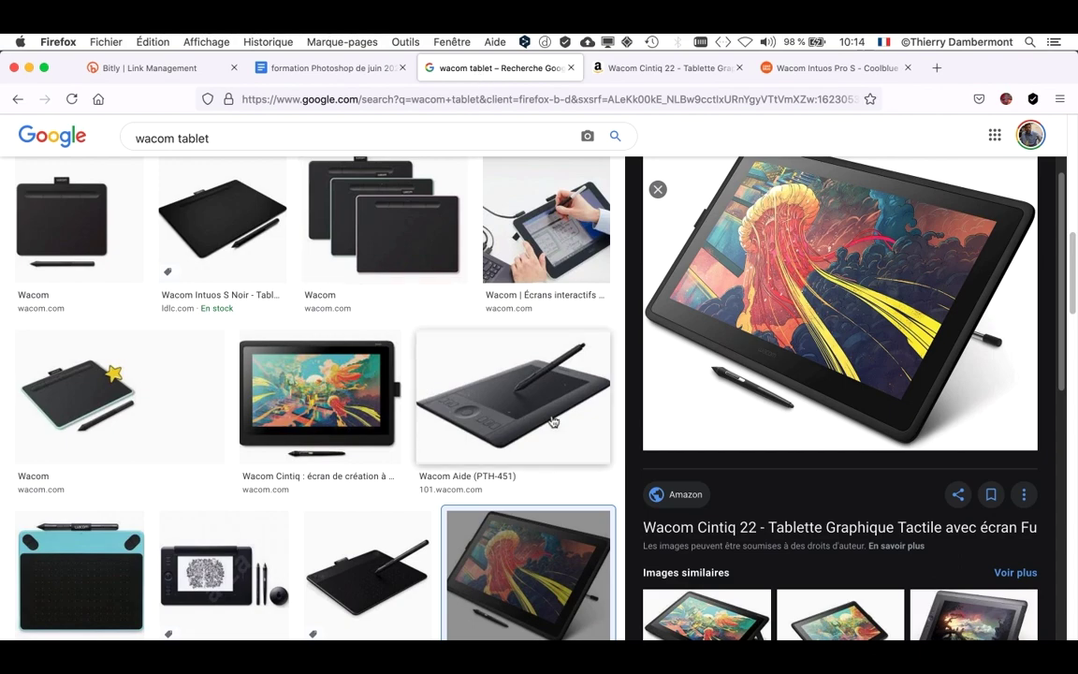
click(658, 189)
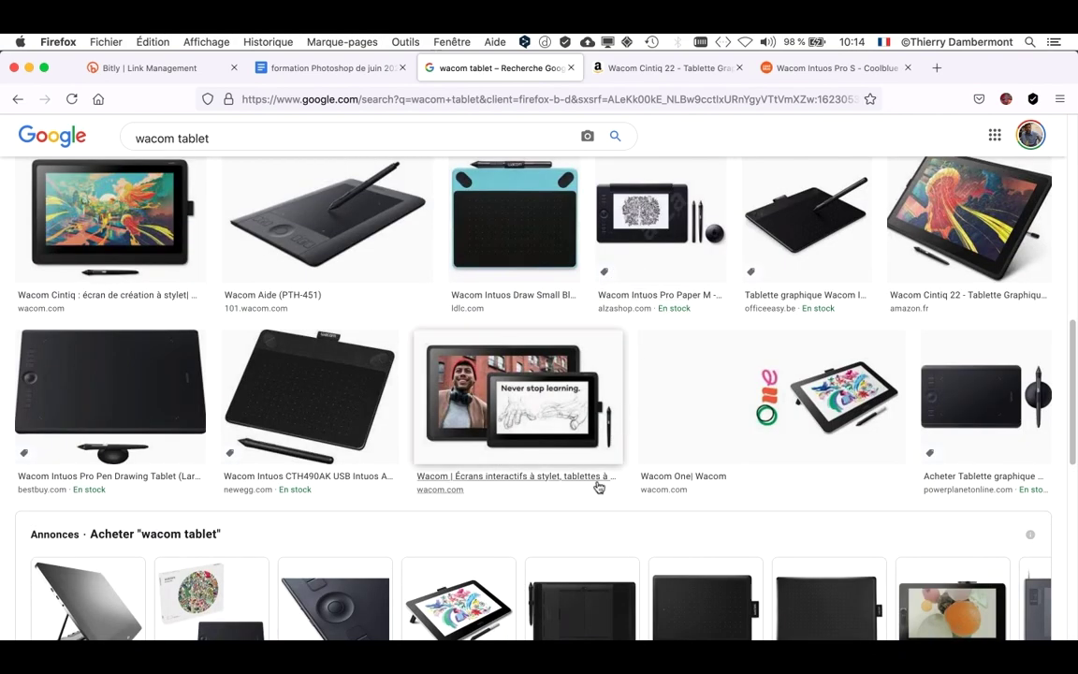
scroll(703, 509, down, 2)
scroll(703, 509, down, 3)
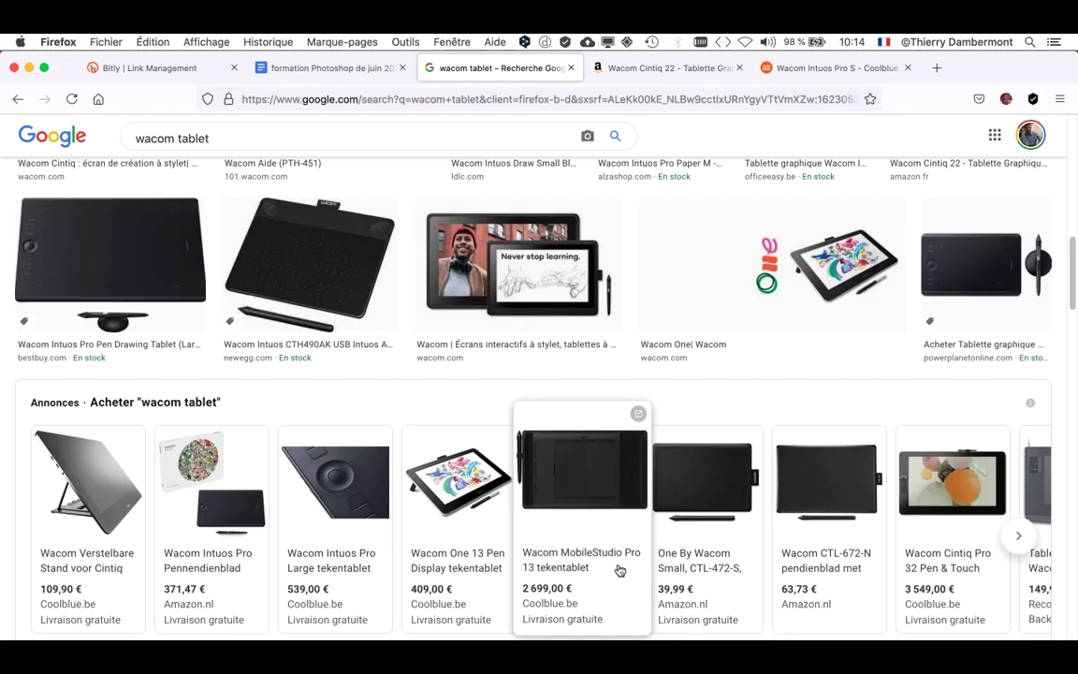
scroll(981, 278, down, 5)
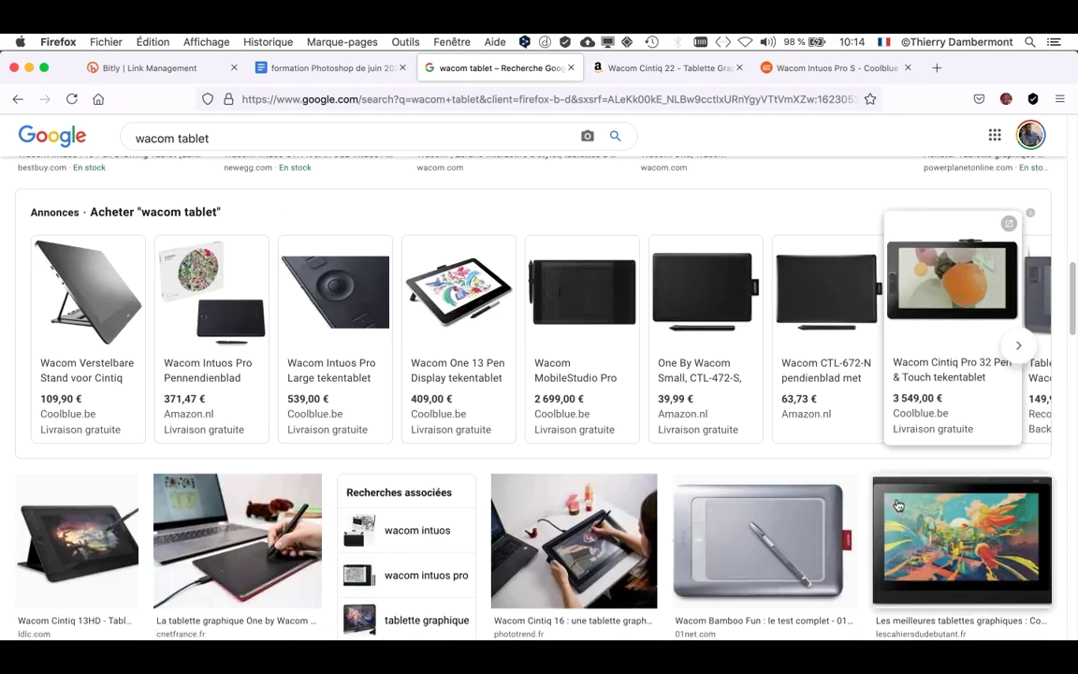
scroll(981, 278, up, 2)
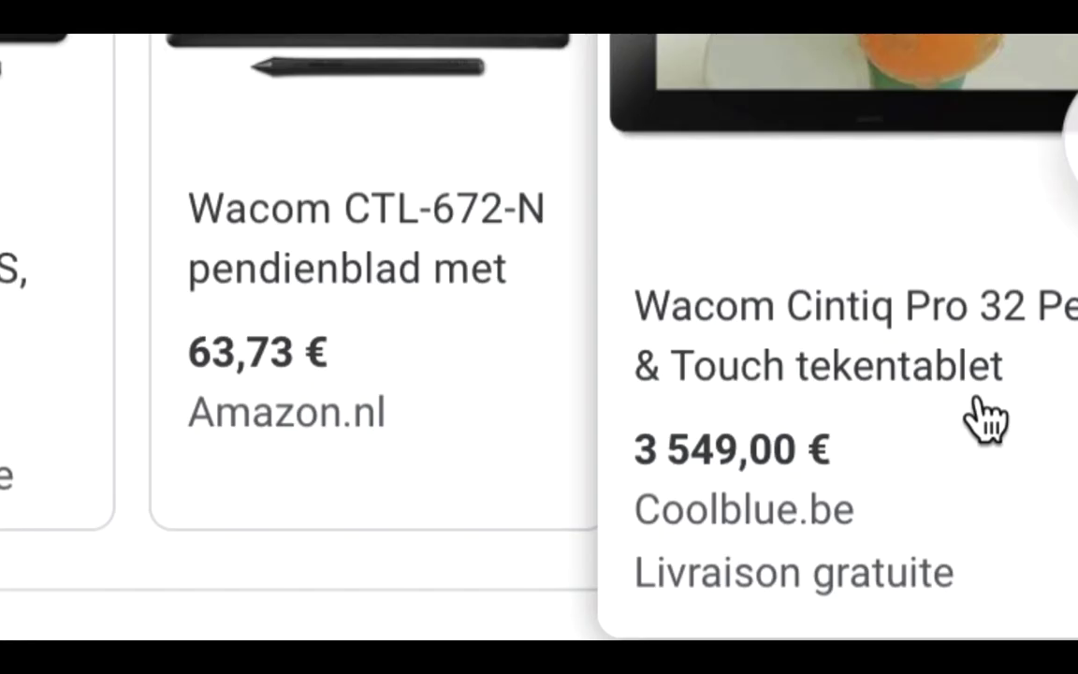
scroll(980, 401, up, 2)
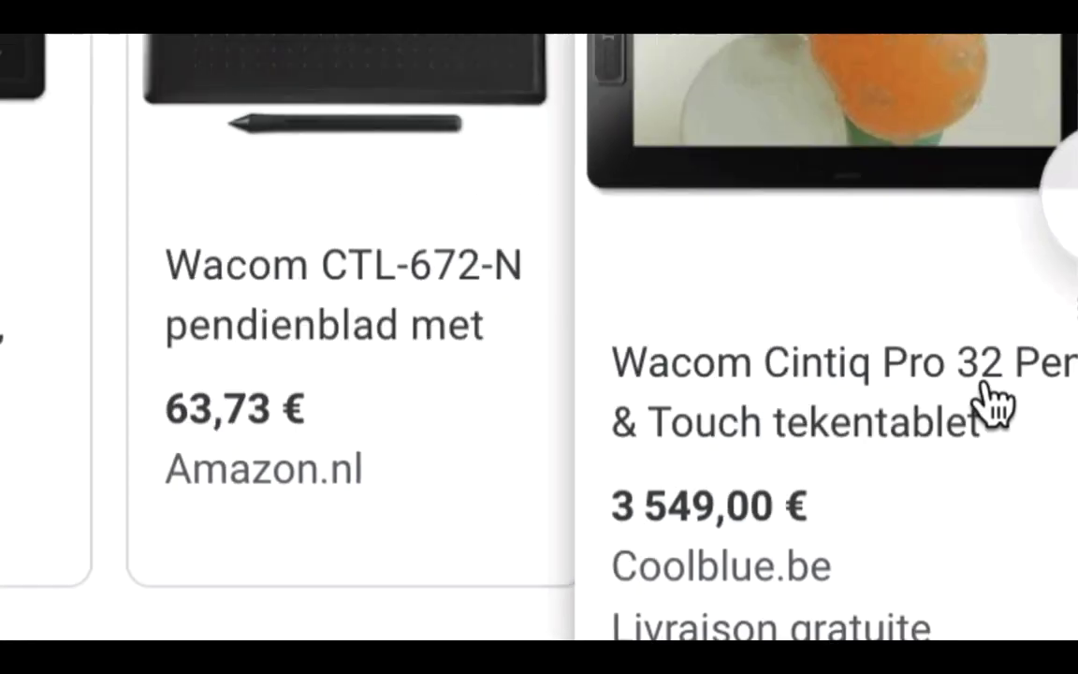
scroll(994, 344, down, 3)
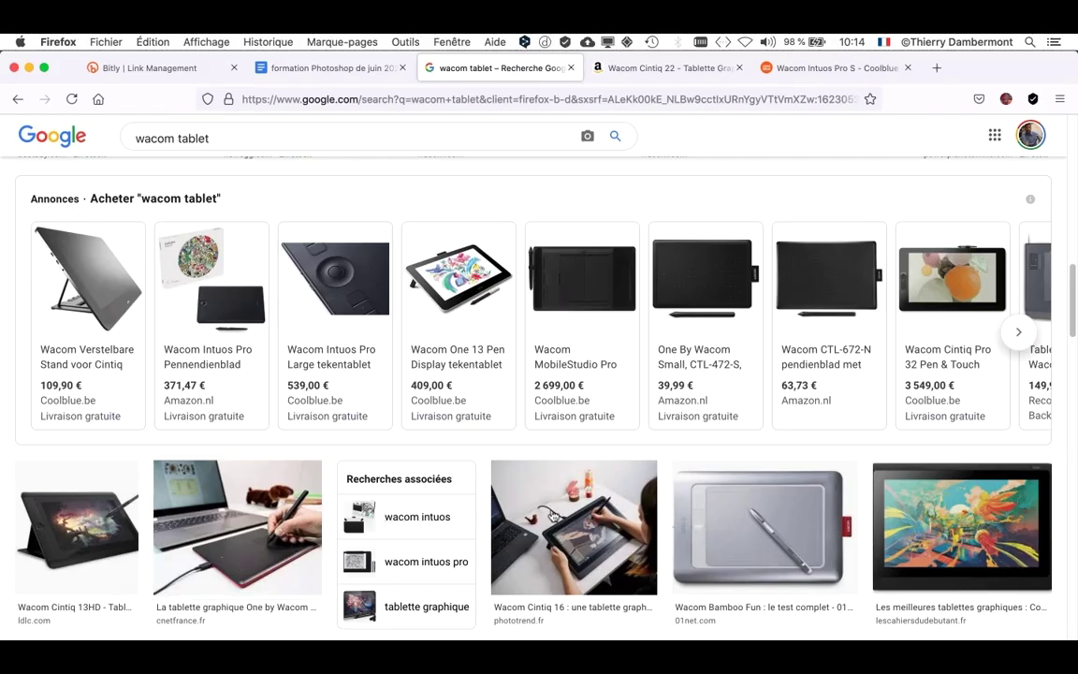
Replace the brand in the image search with XP-Pen and display the results for "xp pen tablet".
scroll(645, 507, up, 15)
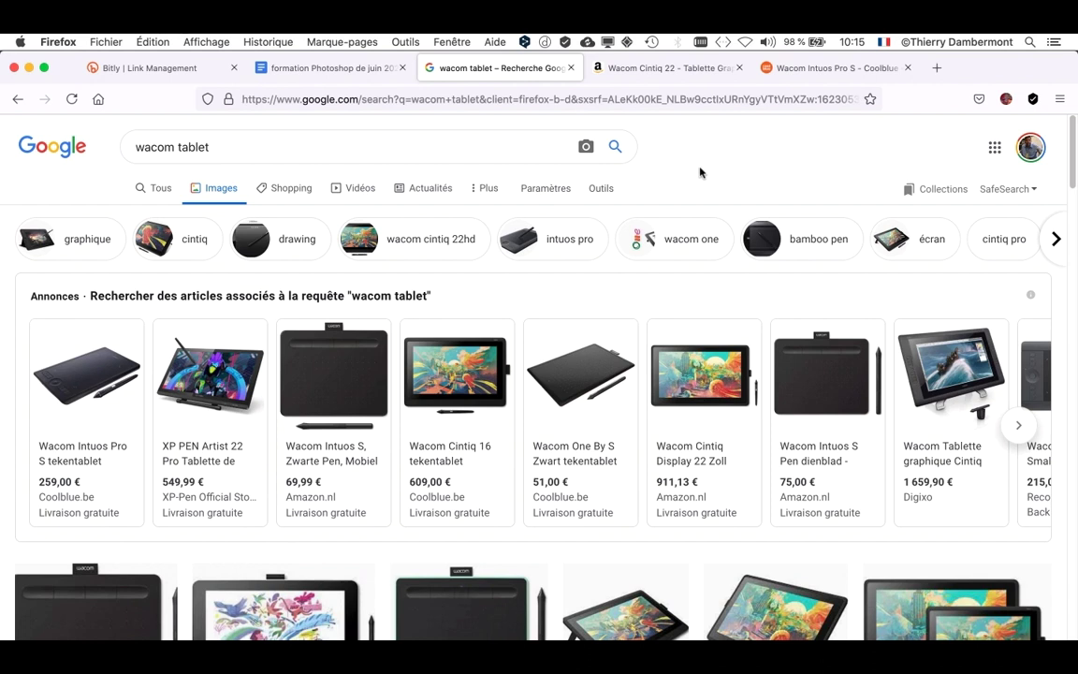
click(185, 147)
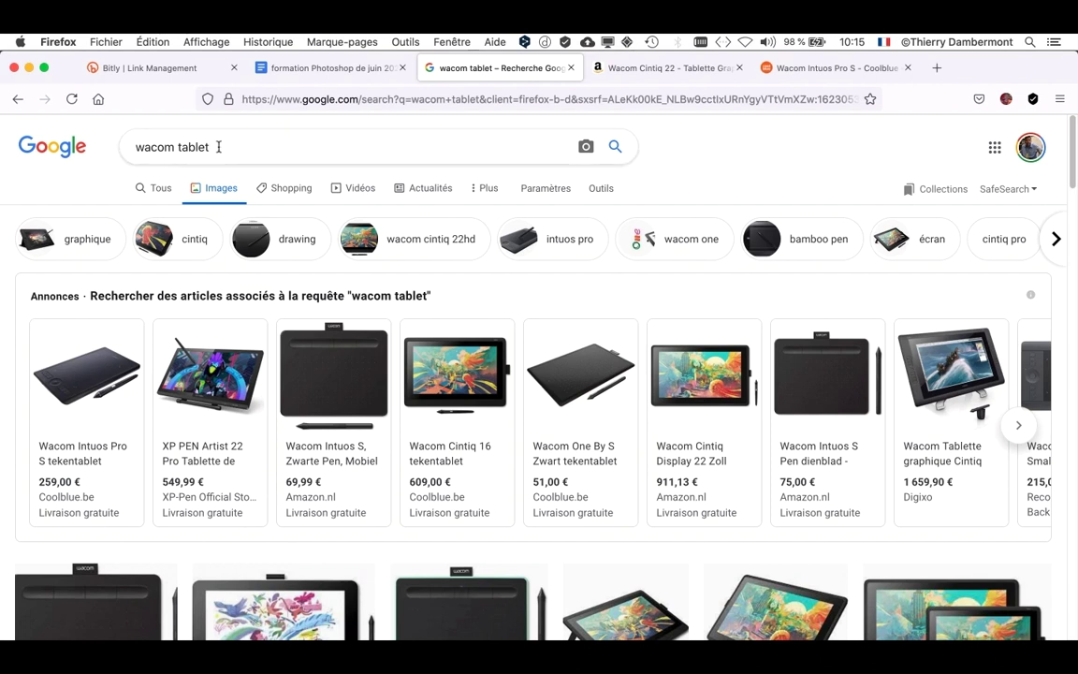
drag(214, 147, 115, 147)
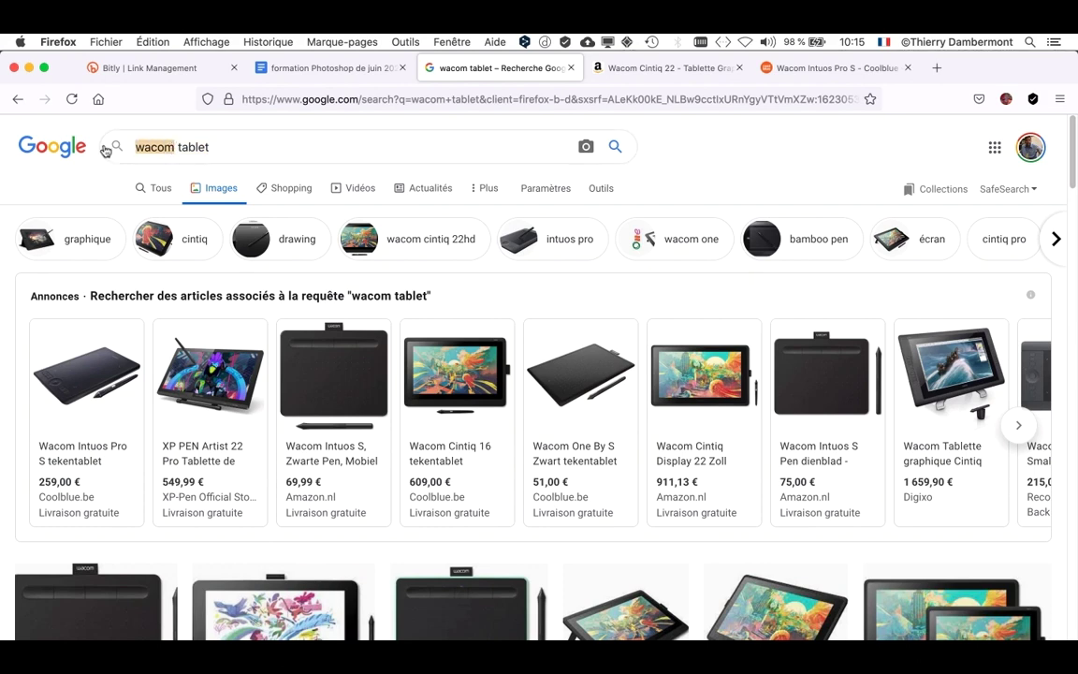
text(xppen)
key(Return)
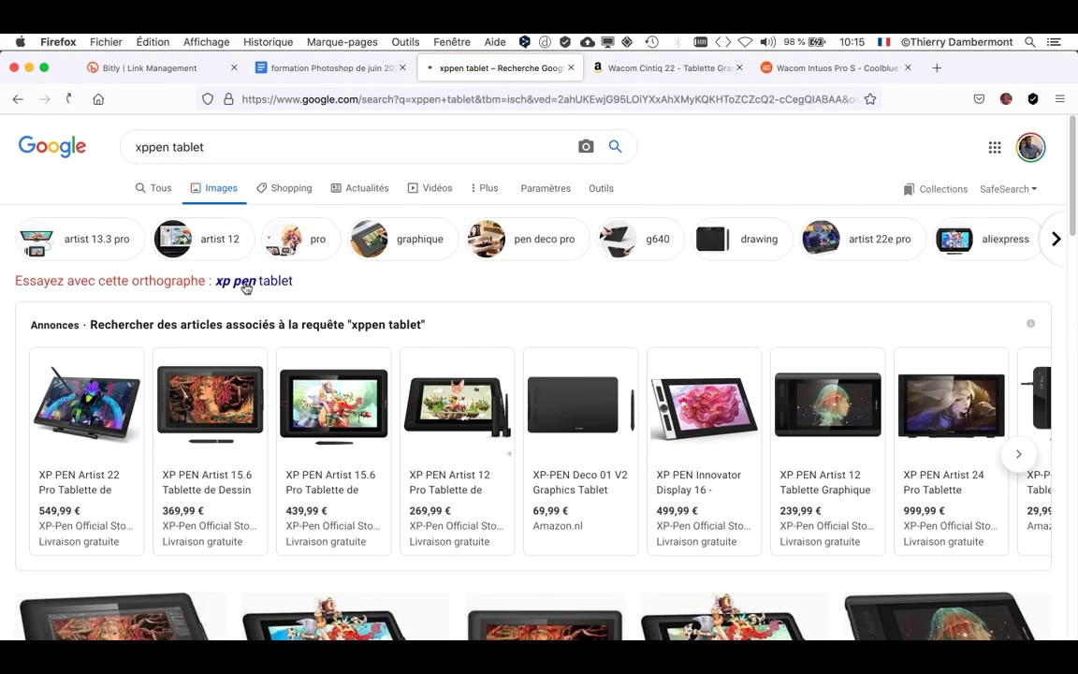
click(239, 282)
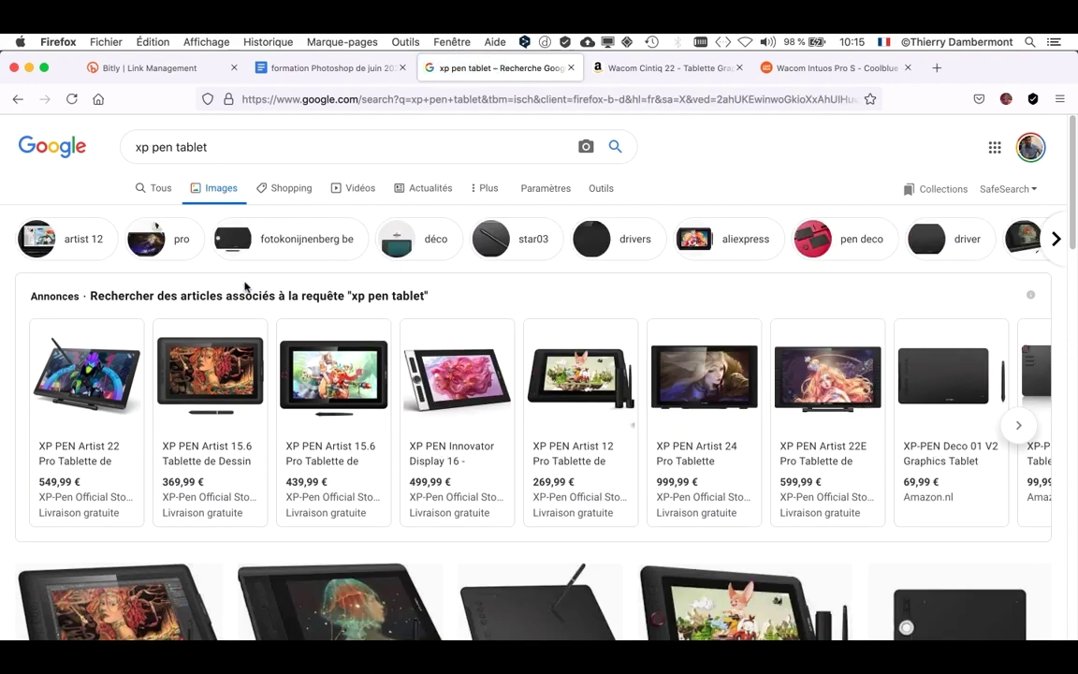
Look over the XP-Pen tablet offers, minimise the browser window and return to the Photoshop document.
mouse_move(303, 371)
scroll(821, 299, down, 1)
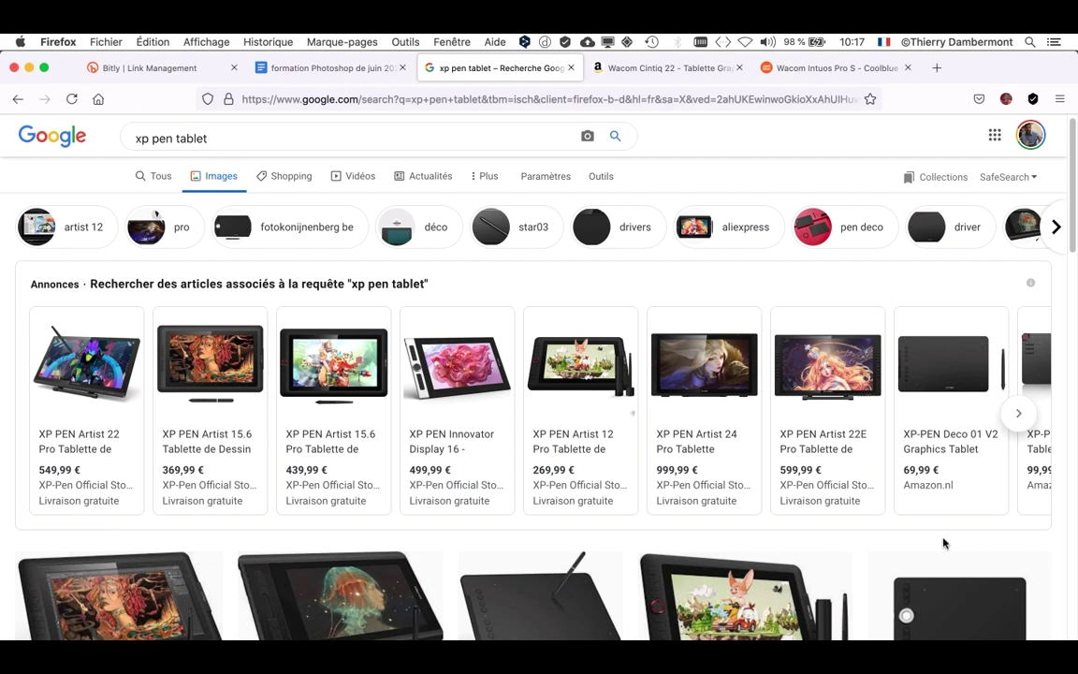
click(29, 68)
click(176, 80)
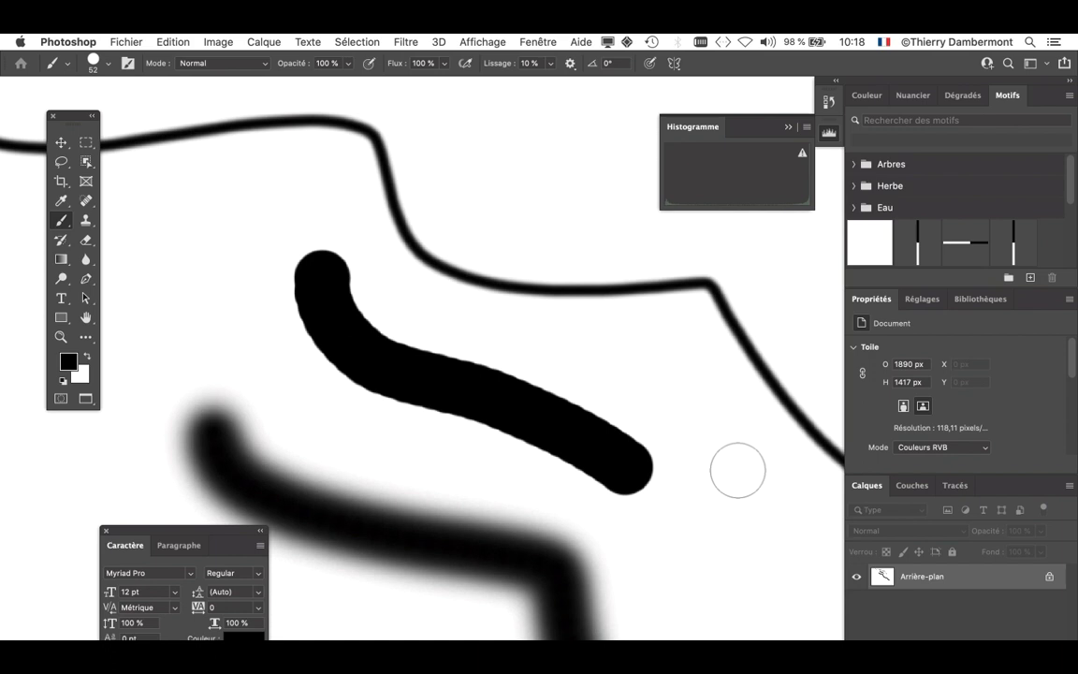
Switch back to Firefox and restore the minimised window with the "xp pen tablet" results.
key(super+Tab)
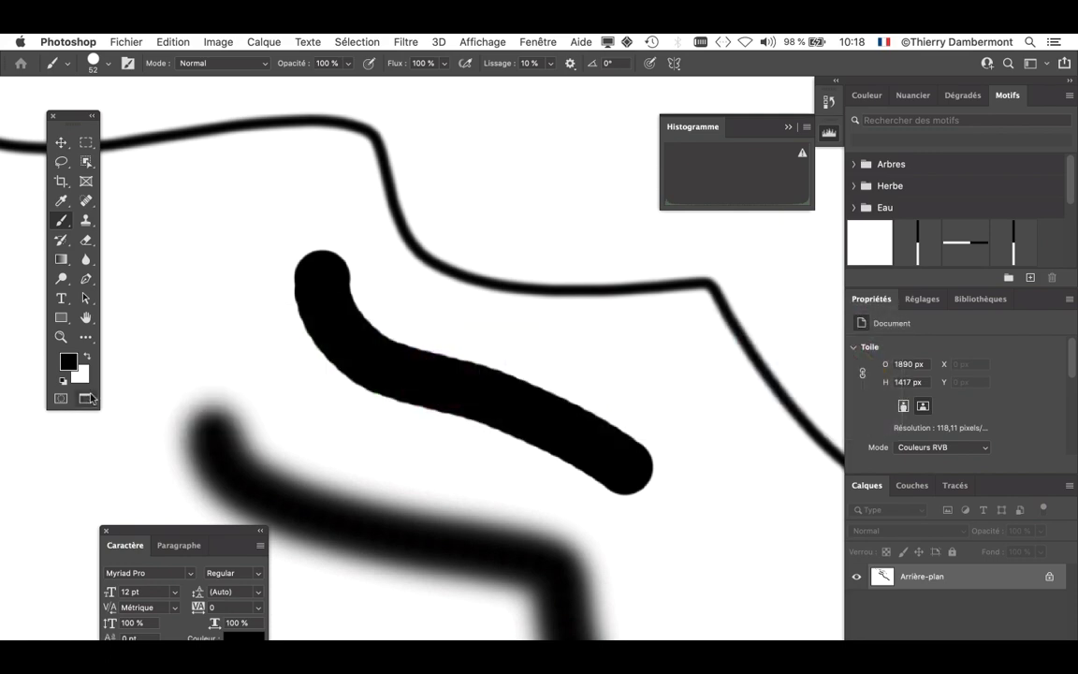
key(super+Tab)
click(437, 397)
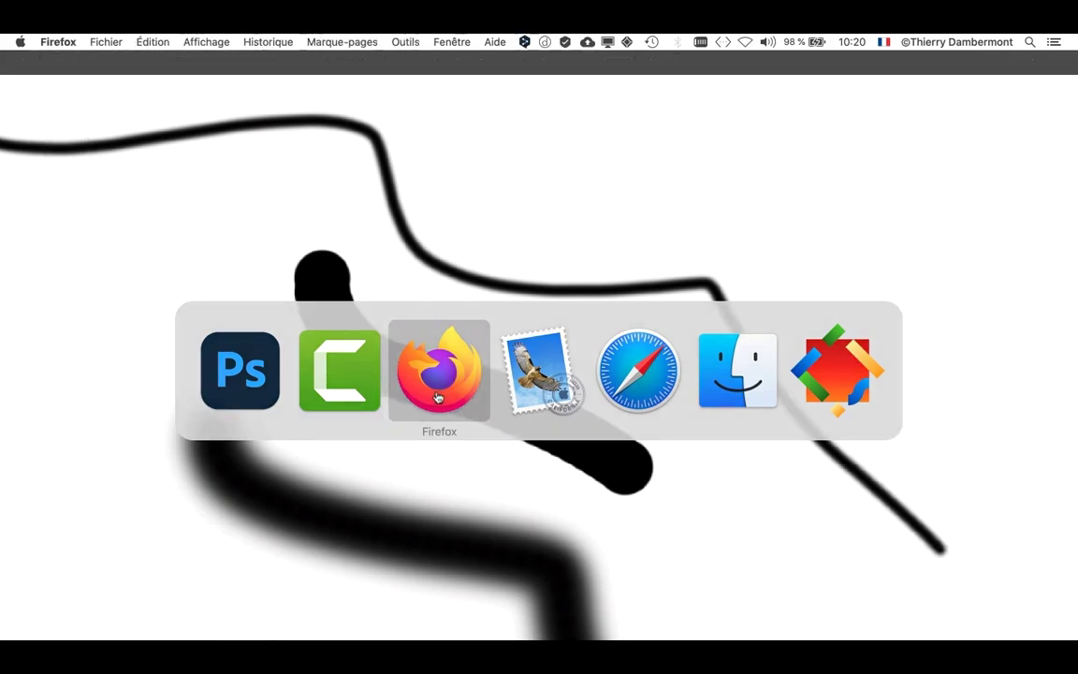
click(454, 42)
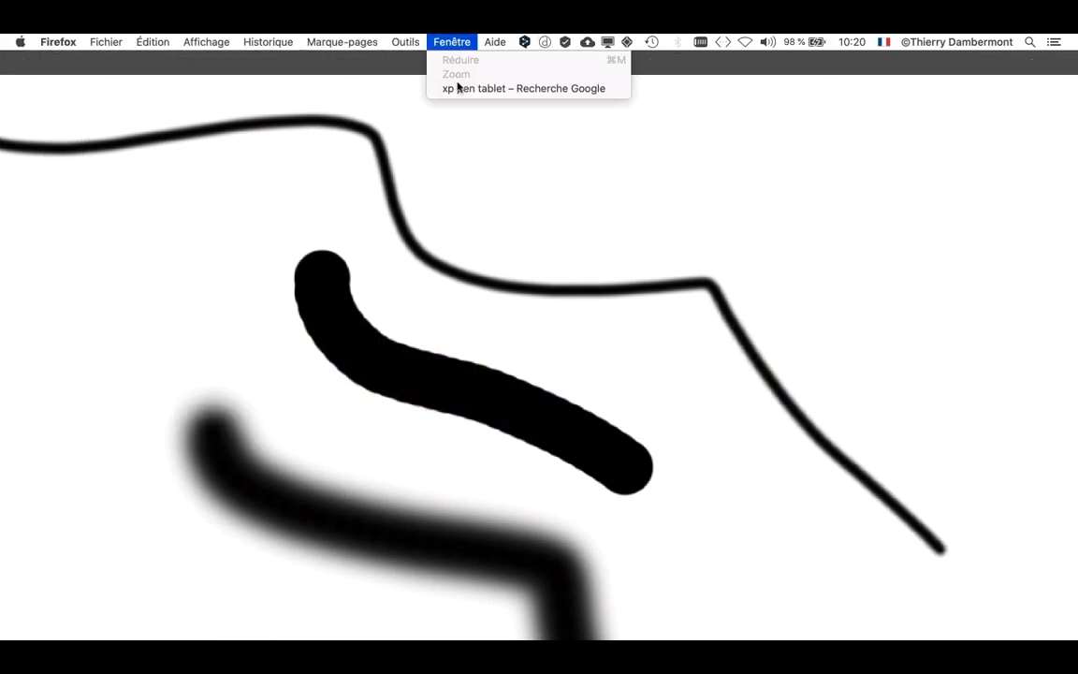
click(464, 88)
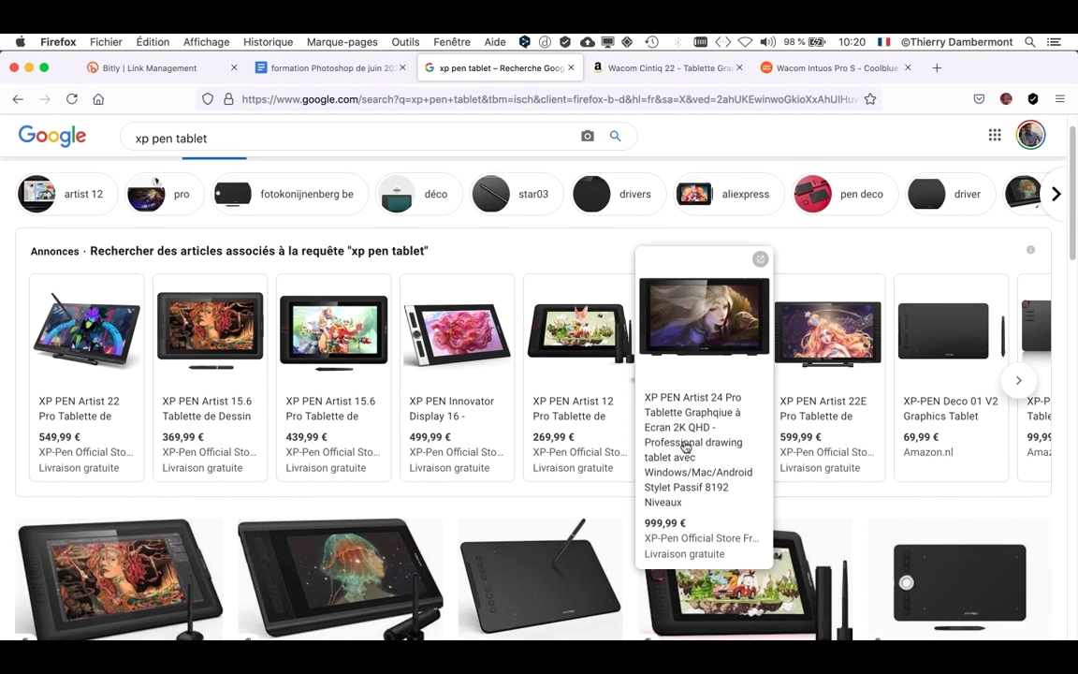
Examine the XP-Pen tablet models and shopping offers in the image results, ending back at the start of the page.
scroll(686, 449, down, 3)
scroll(685, 452, down, 7)
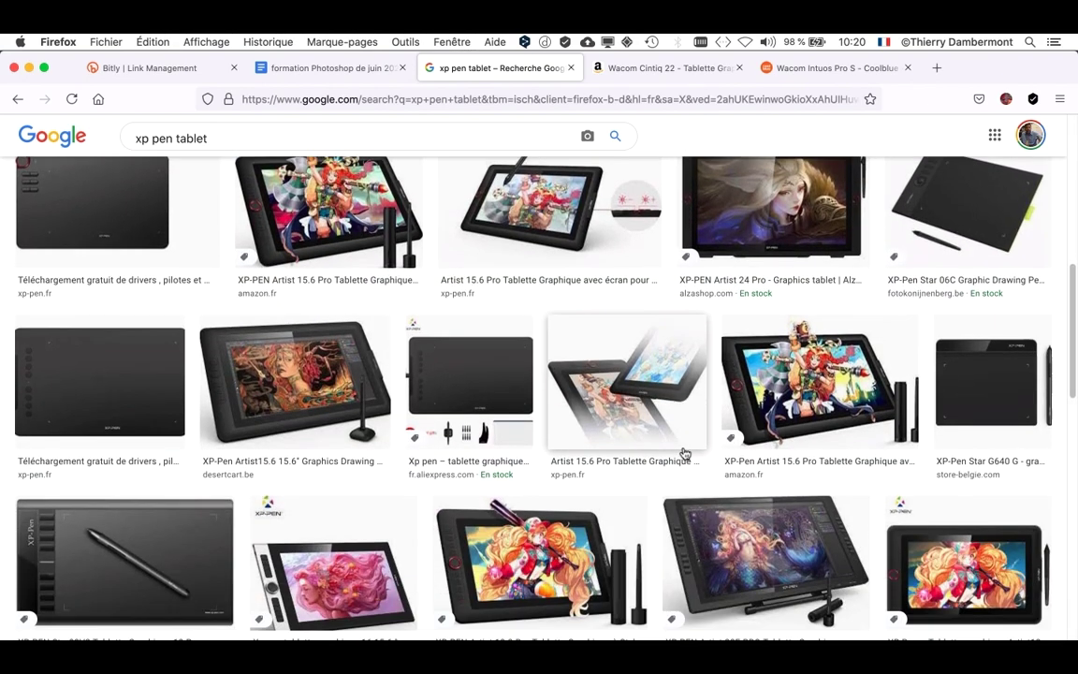
scroll(688, 610, down, 3)
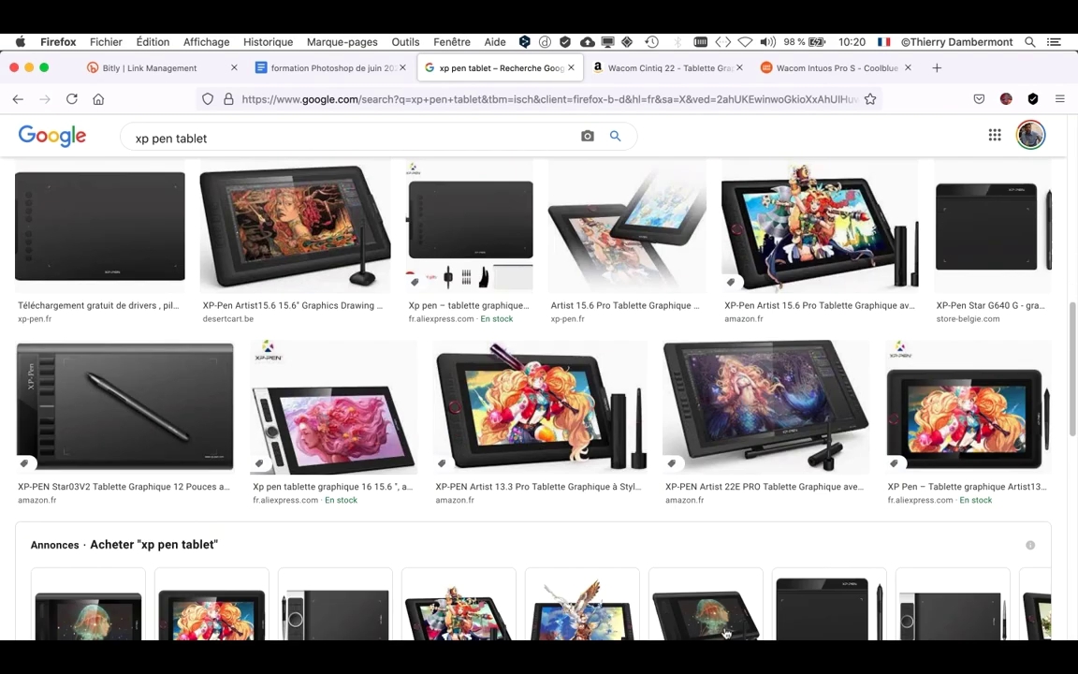
scroll(690, 610, down, 4)
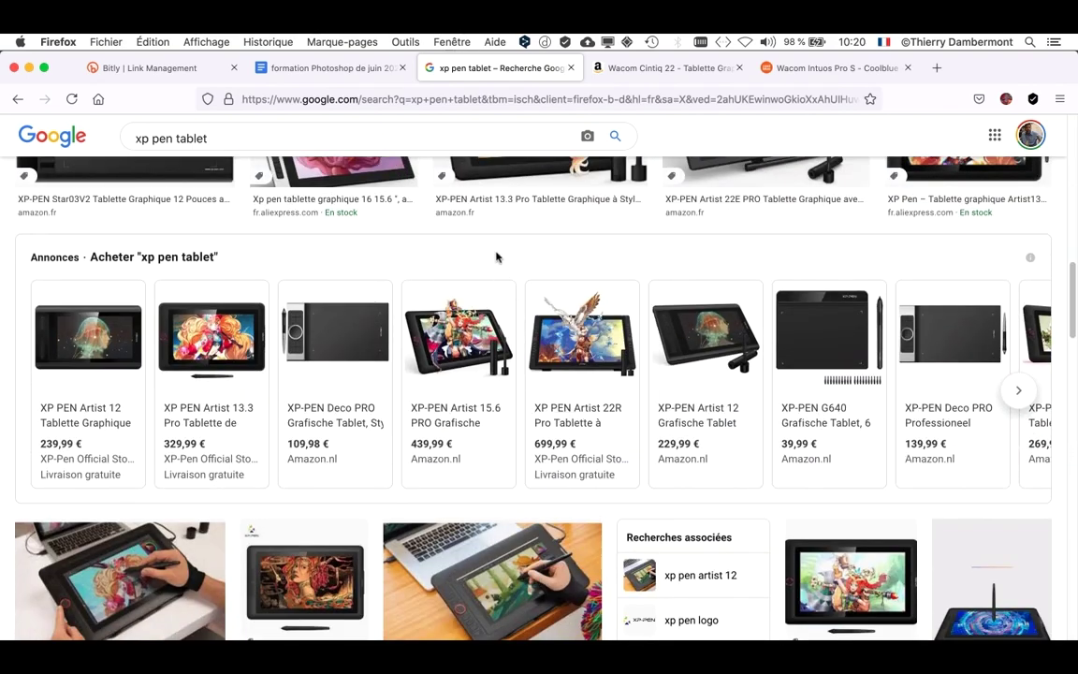
scroll(498, 256, up, 2)
scroll(498, 267, down, 10)
scroll(508, 248, up, 7)
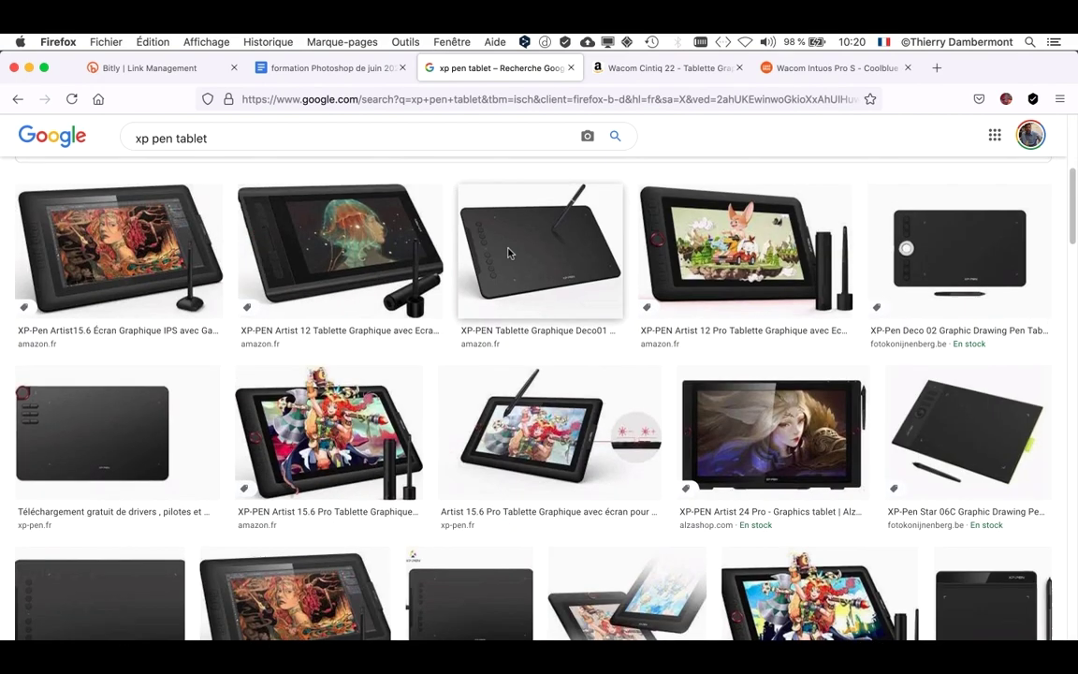
scroll(510, 253, up, 5)
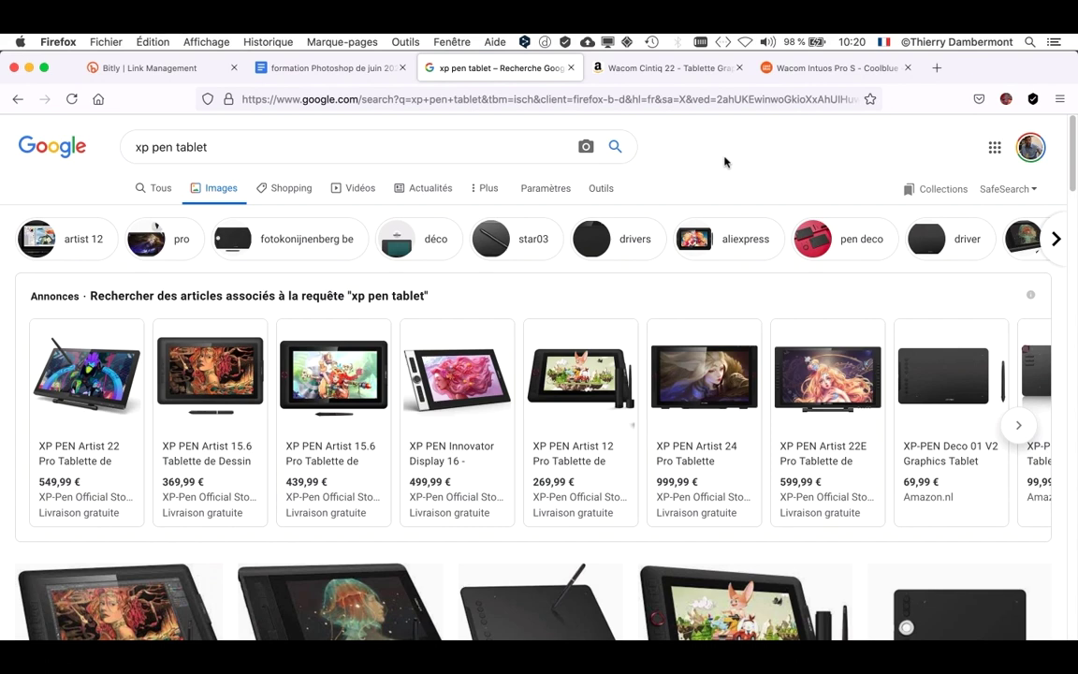
Switch to Photoshop and bring the whole canvas with its brush strokes into view in the workspace.
key(super+Tab)
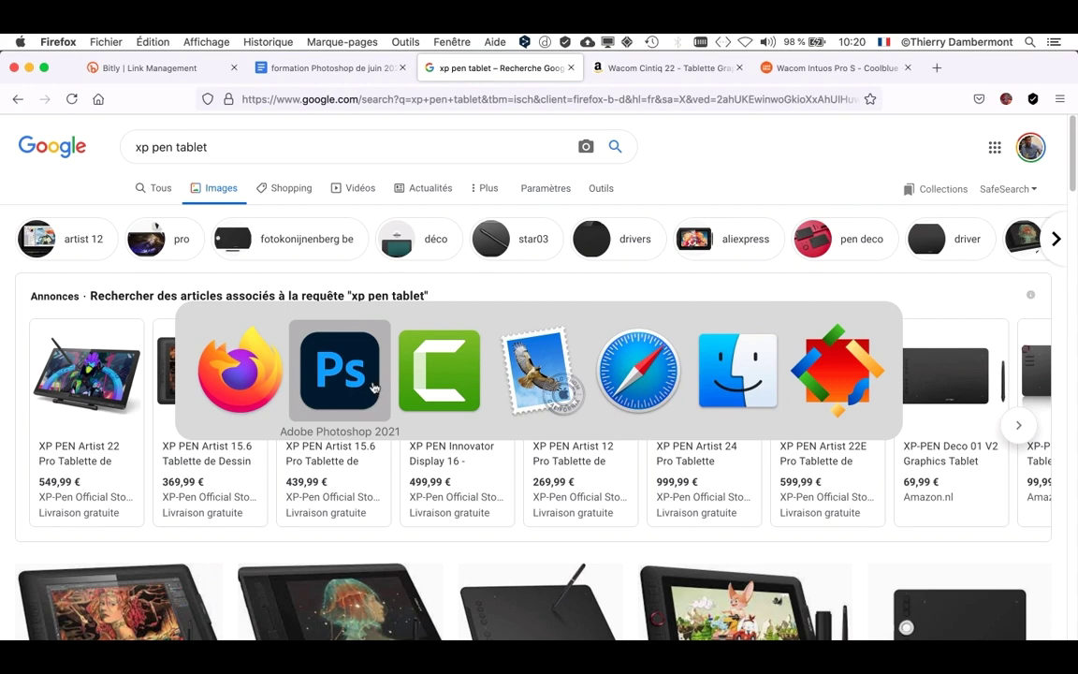
scroll(379, 389, down, 8)
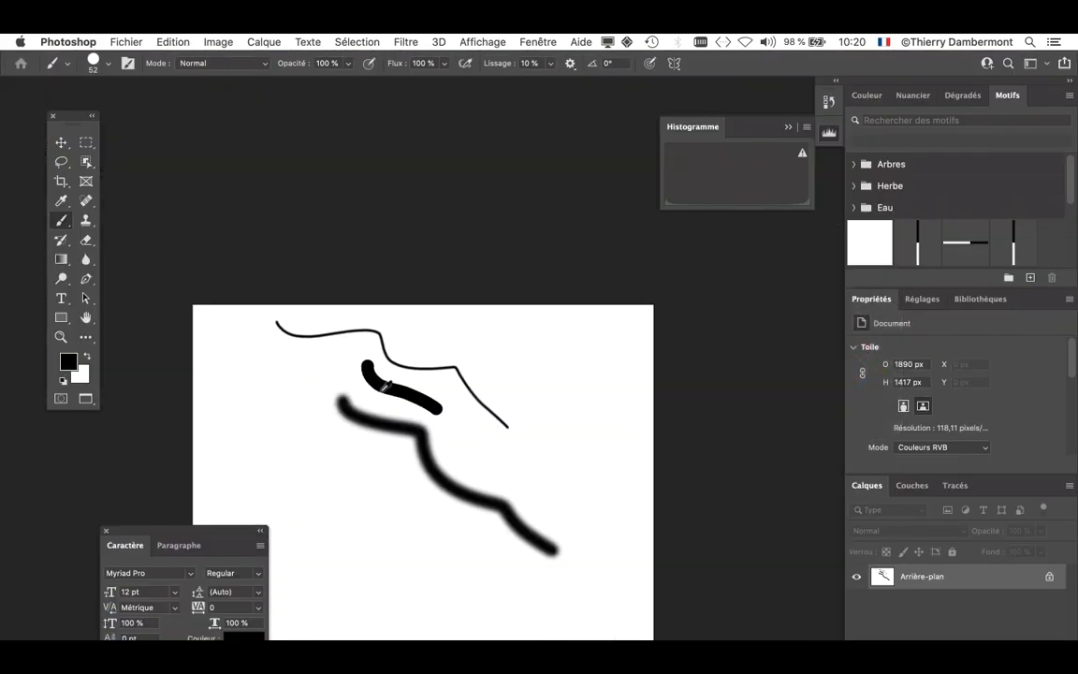
mouse_move(463, 436)
mouse_down()
mouse_move(499, 291)
mouse_move(464, 236)
mouse_move(469, 246)
mouse_up()
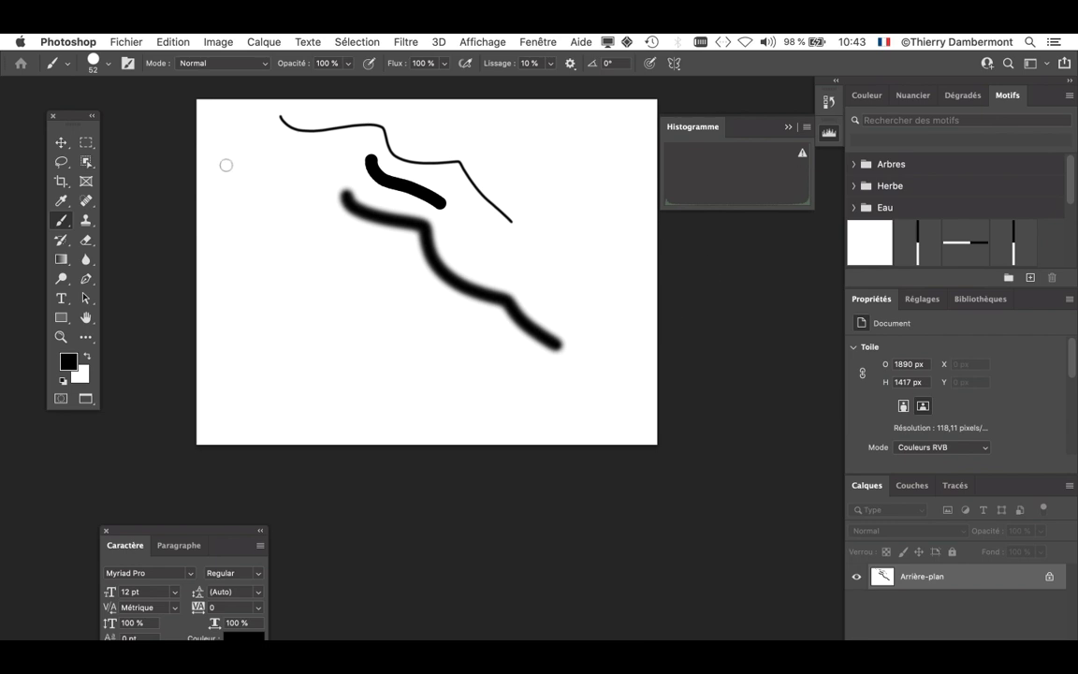
Start saving the document under a new name, choosing to store it on the computer rather than as an online document.
click(119, 41)
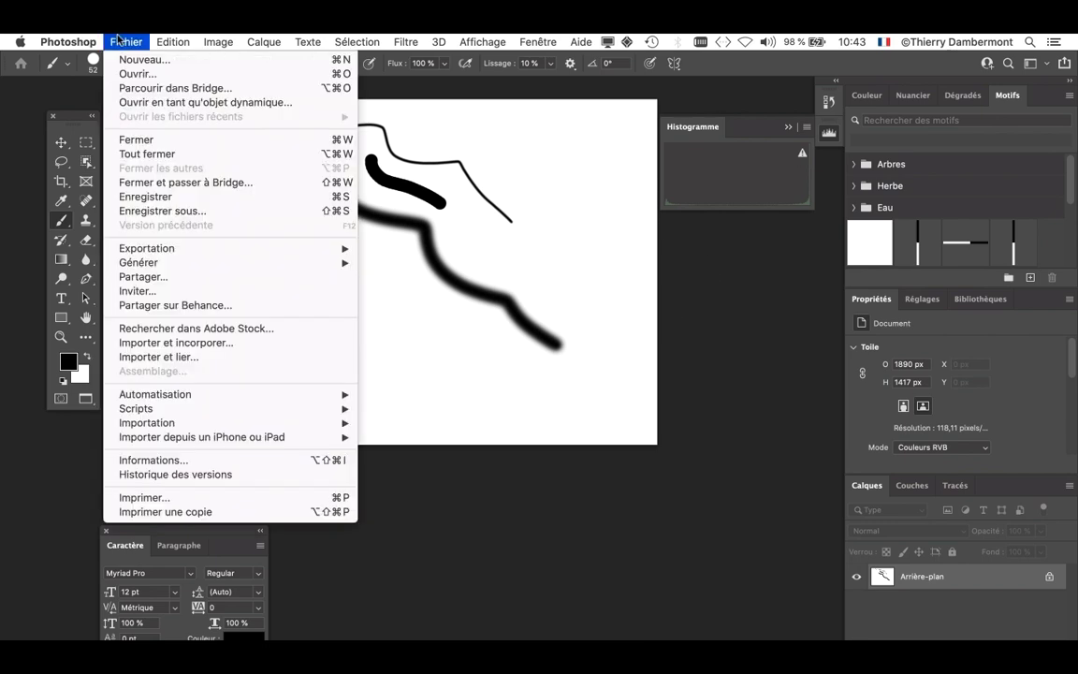
click(233, 212)
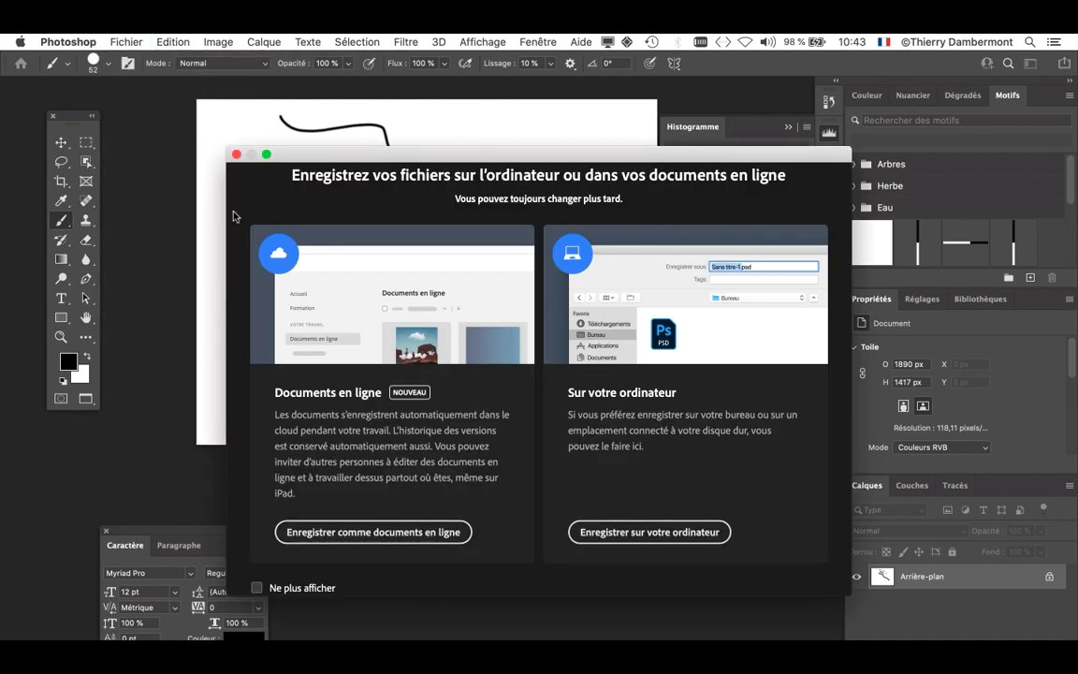
drag(385, 155, 331, 106)
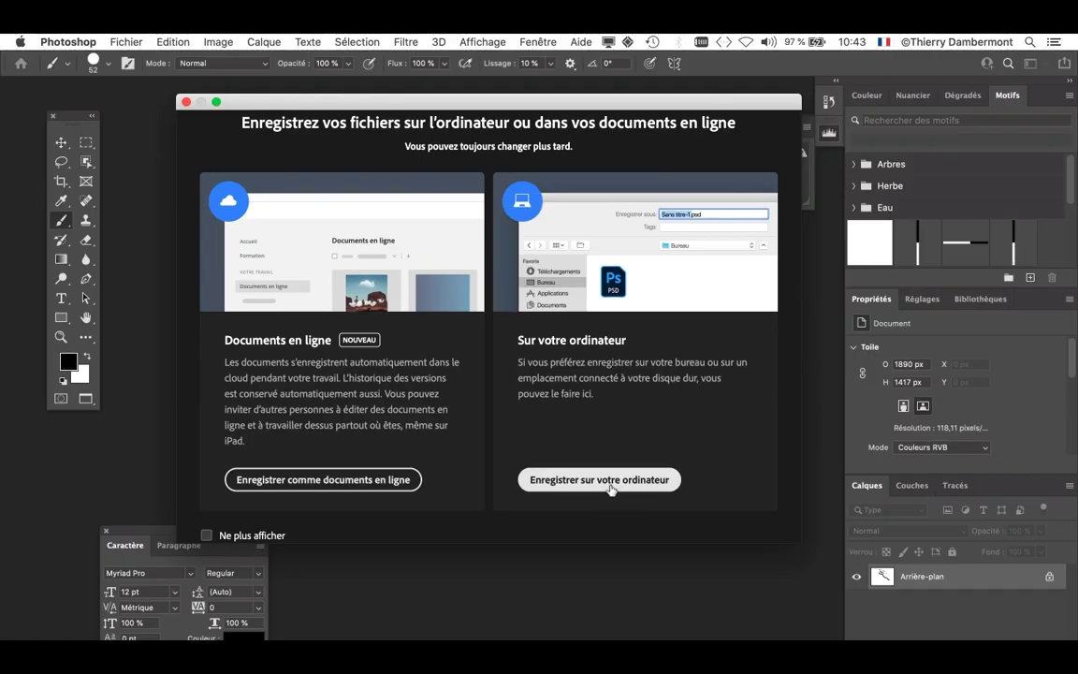
click(599, 479)
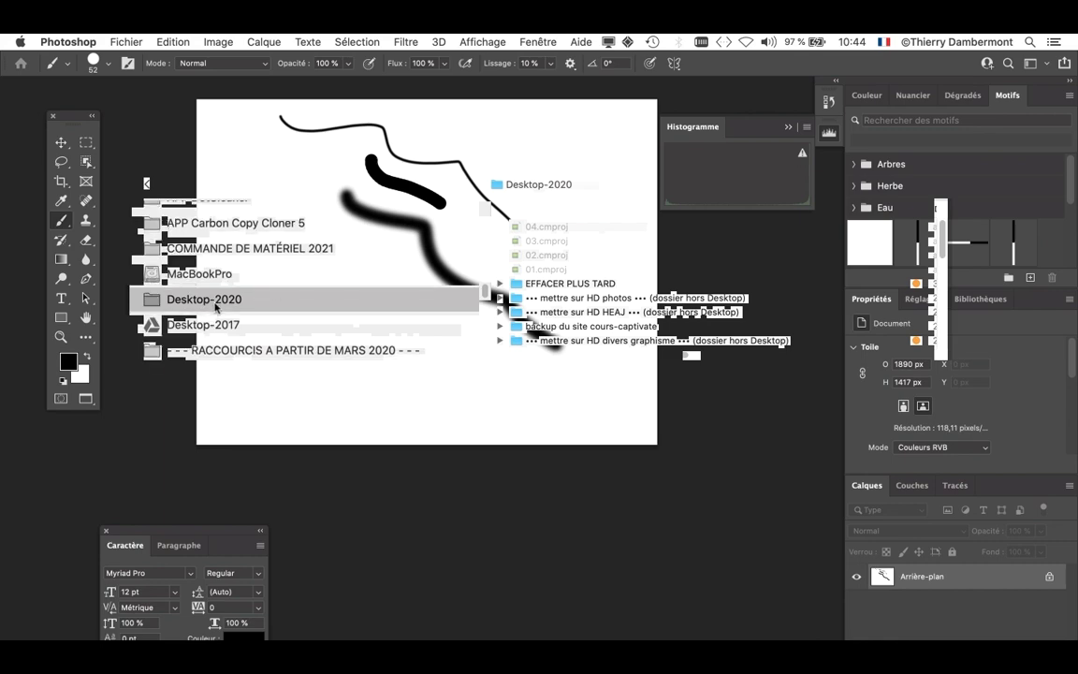
scroll(215, 307, down, 1)
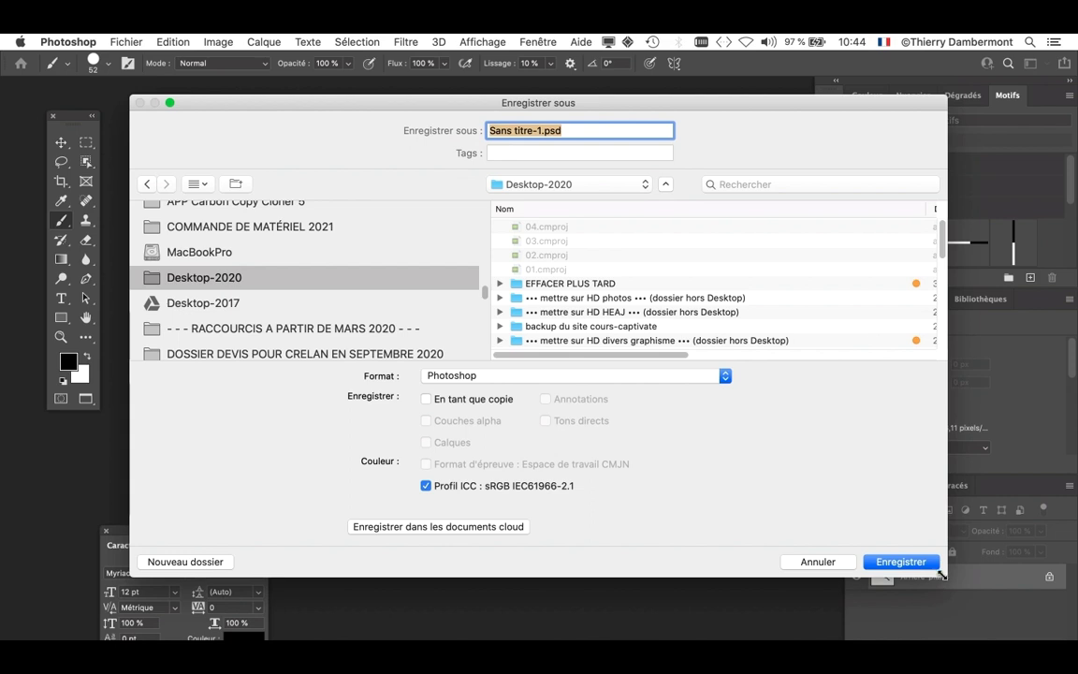
Resize and reposition the save dialog so that its folder list and format options can be seen beside the canvas.
drag(943, 575, 730, 394)
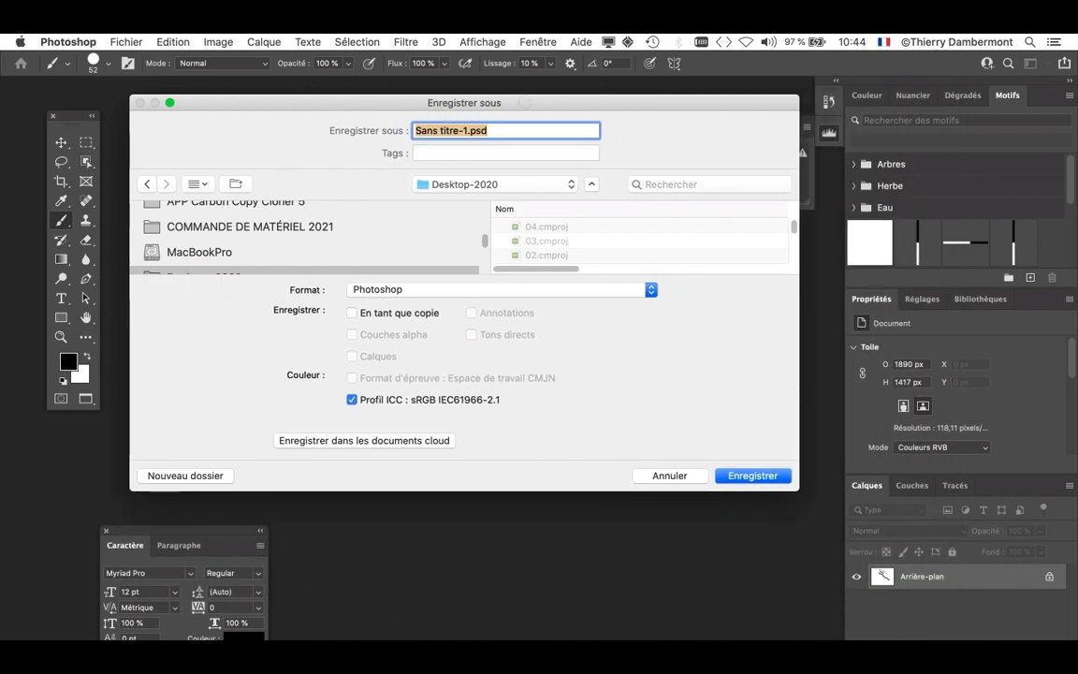
drag(532, 104, 605, 131)
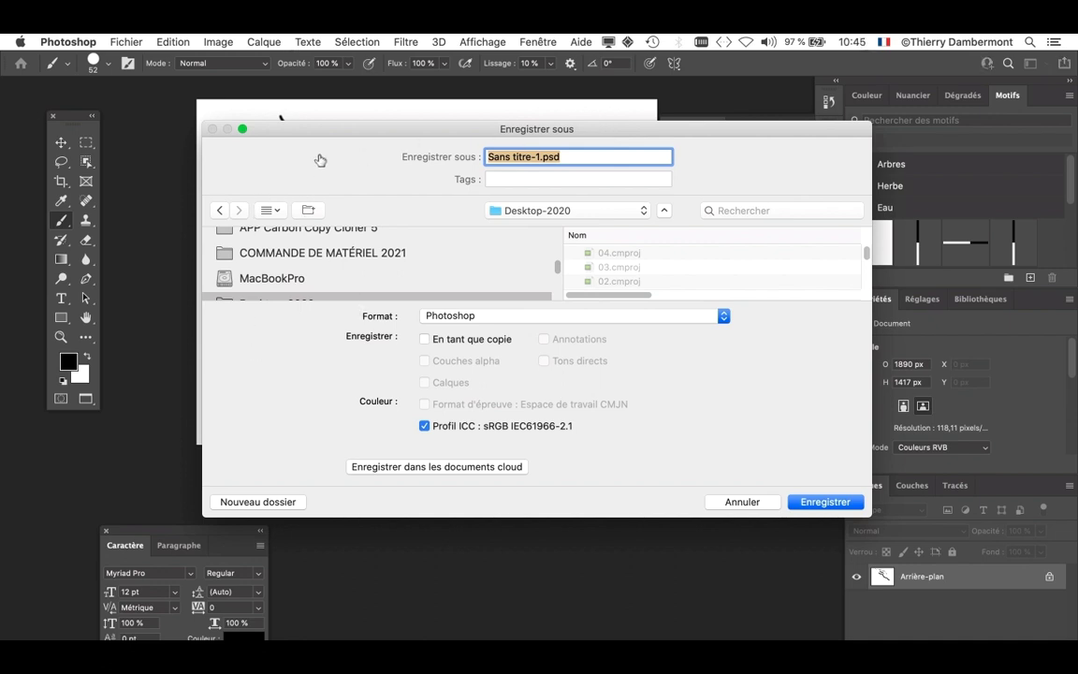
drag(318, 130, 209, 87)
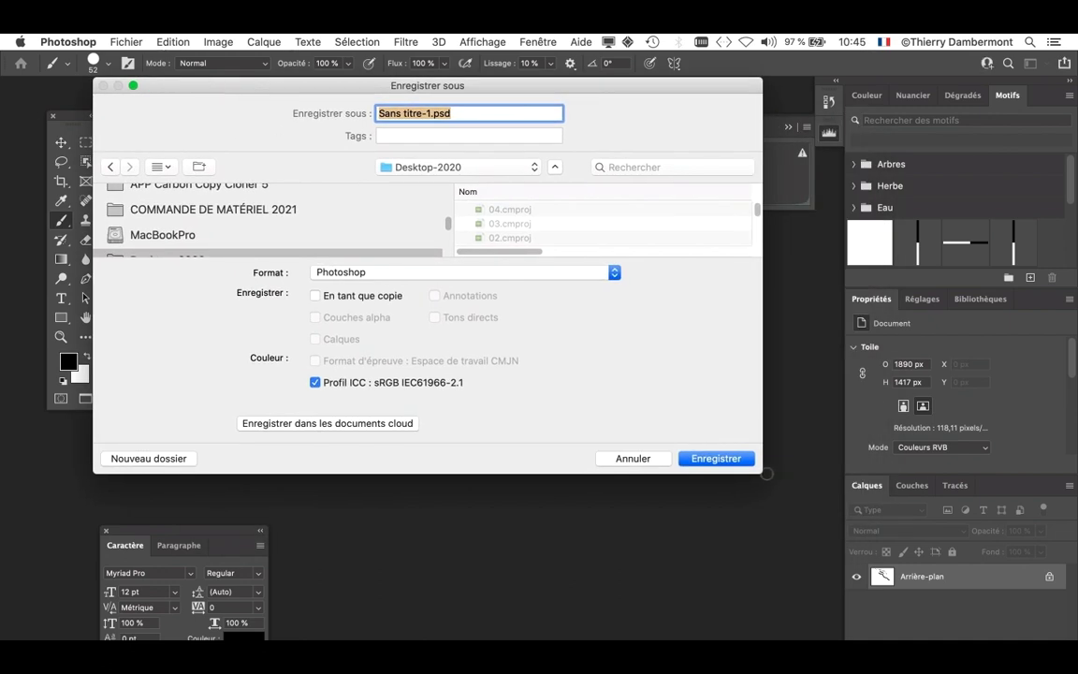
drag(762, 472, 869, 597)
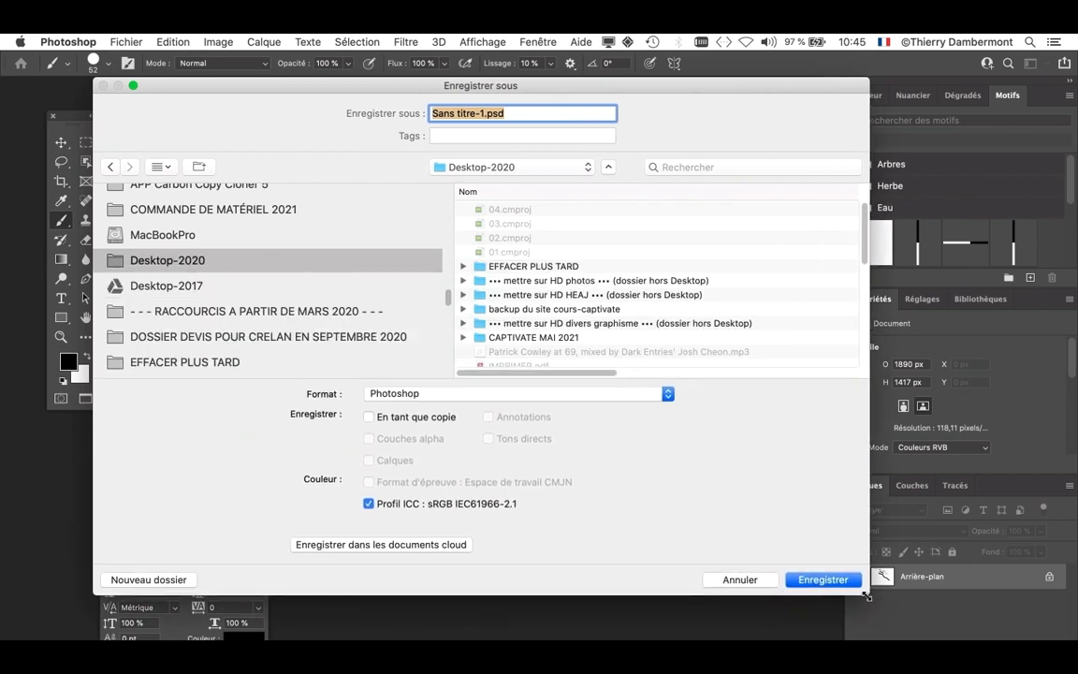
drag(869, 596, 922, 522)
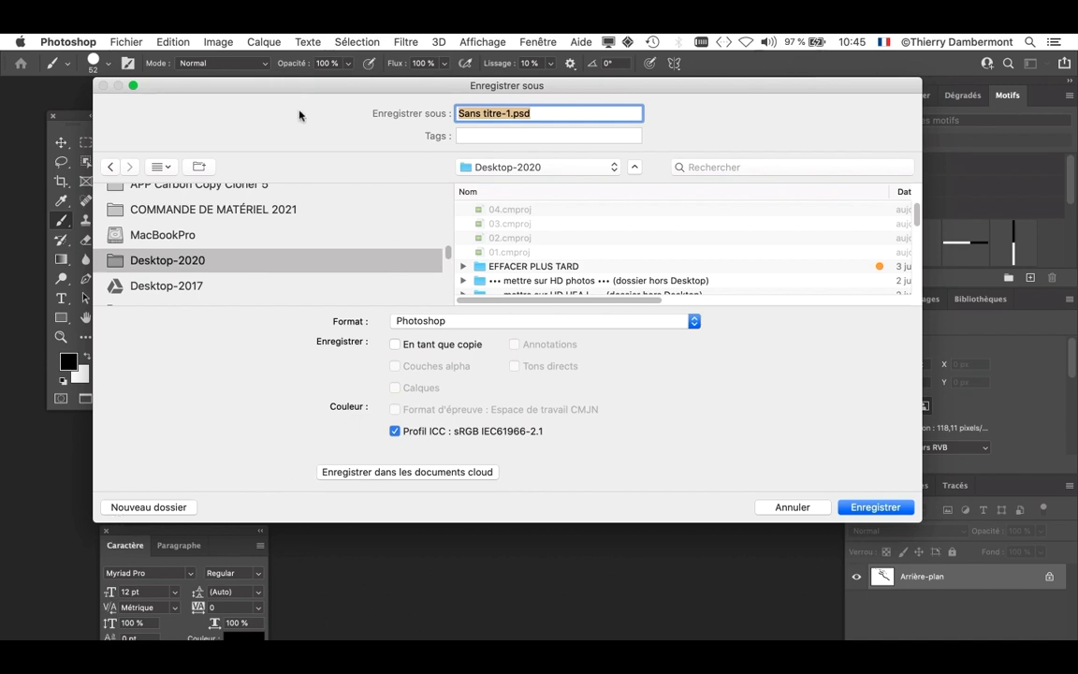
drag(301, 113, 663, 47)
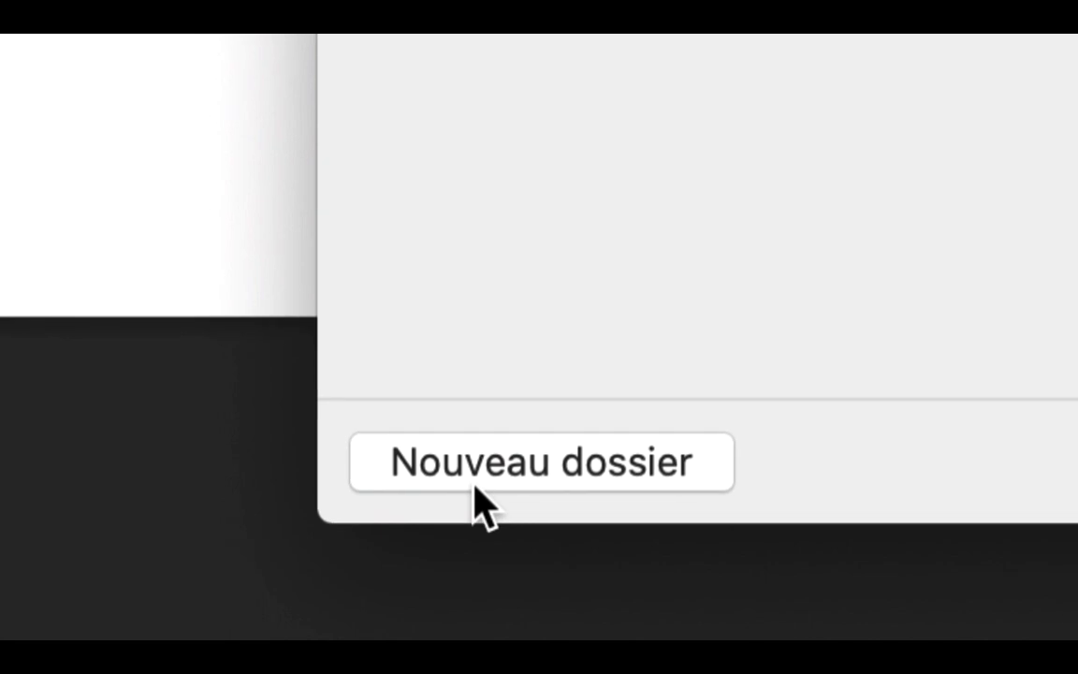
Create a folder named "lundi matin" inside Desktop-2020 and keep it as the save location.
click(472, 487)
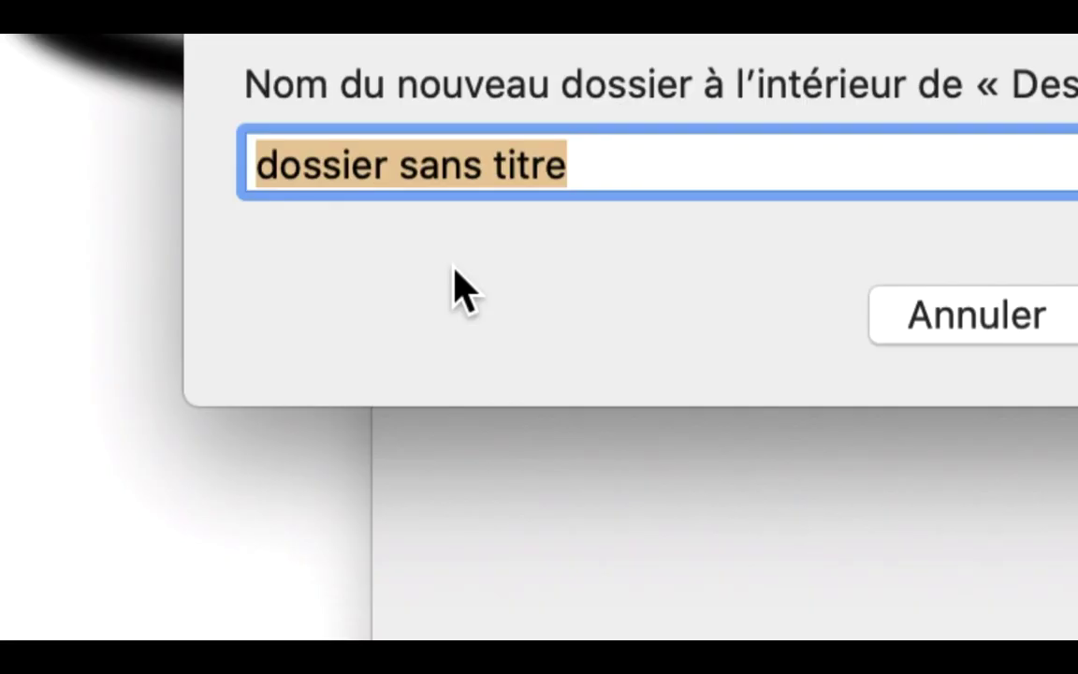
text(lundi )
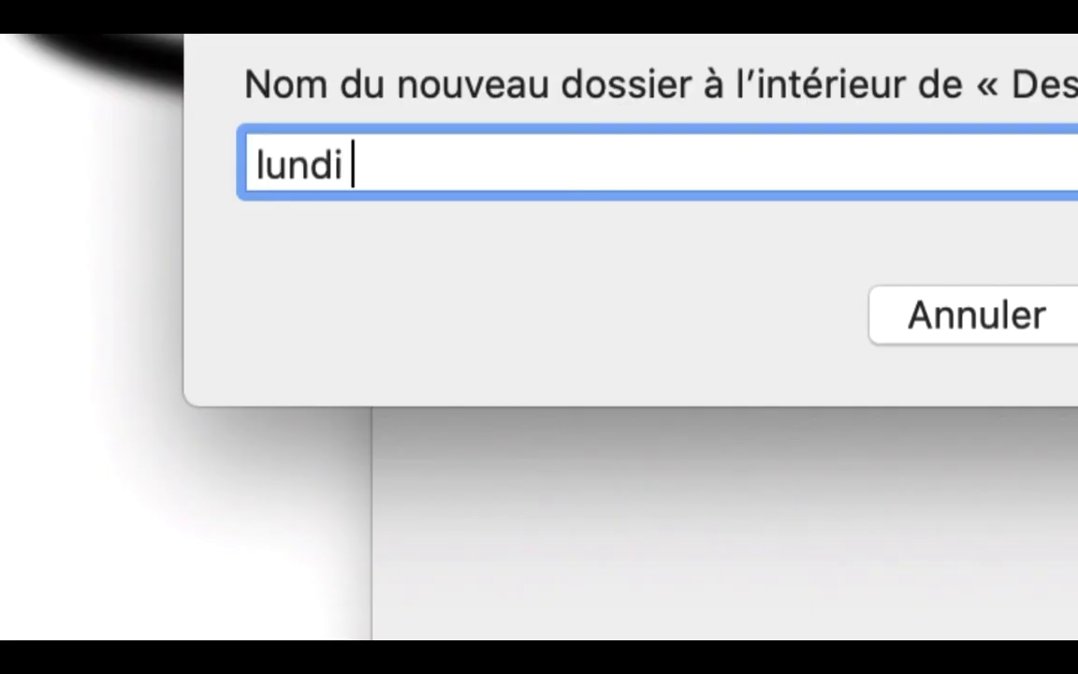
text(matin)
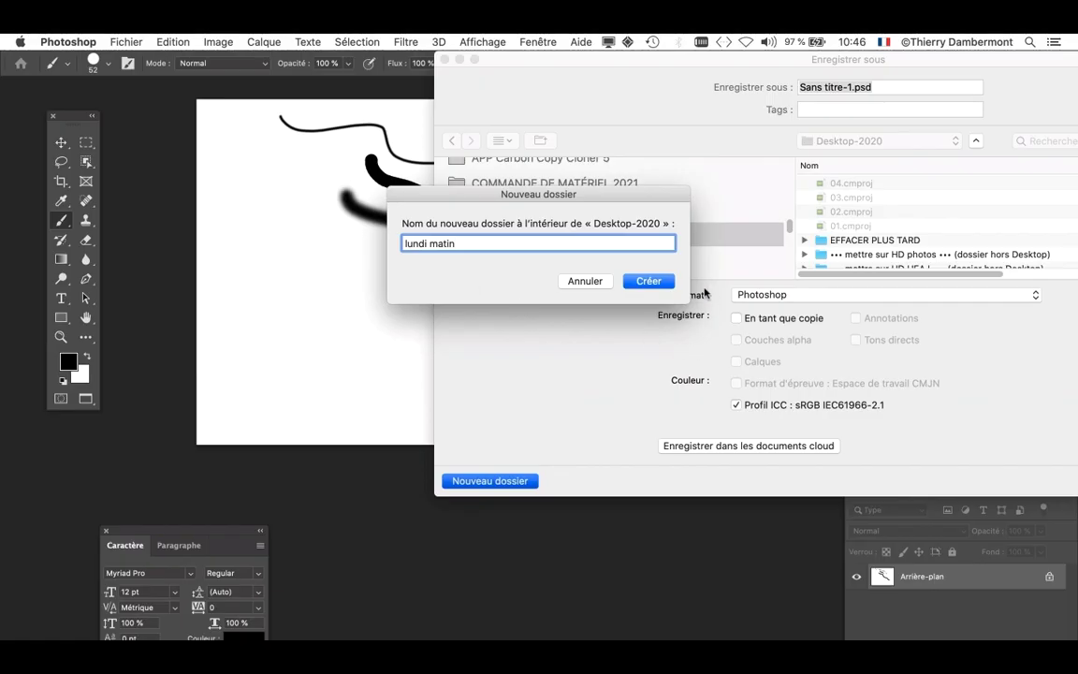
click(668, 286)
drag(762, 59, 454, 80)
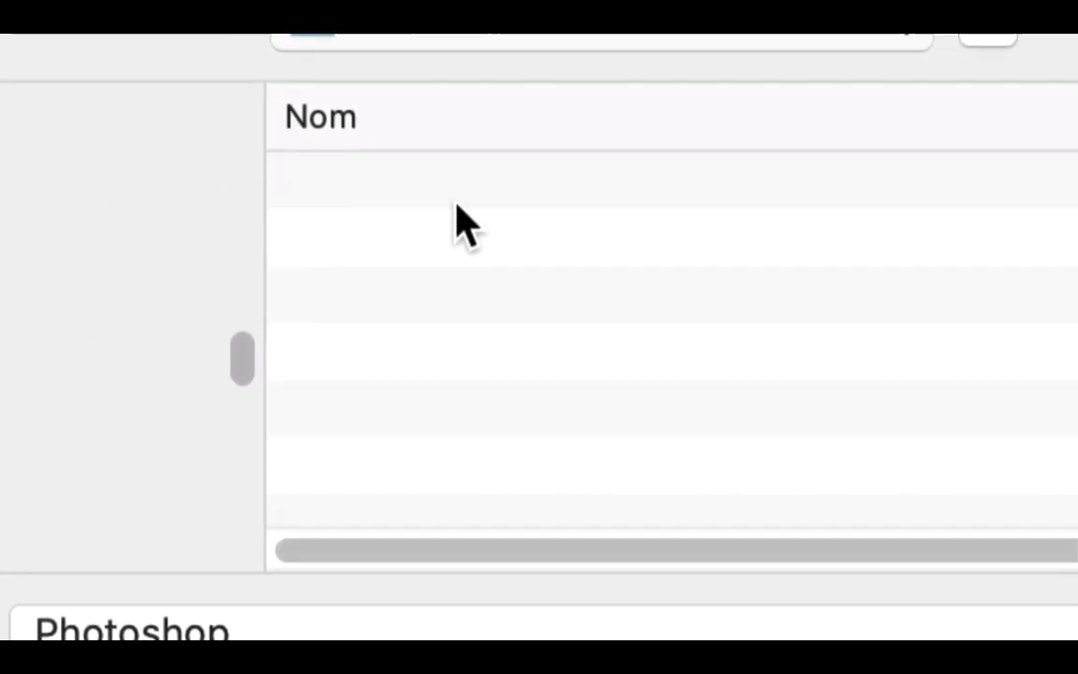
click(459, 173)
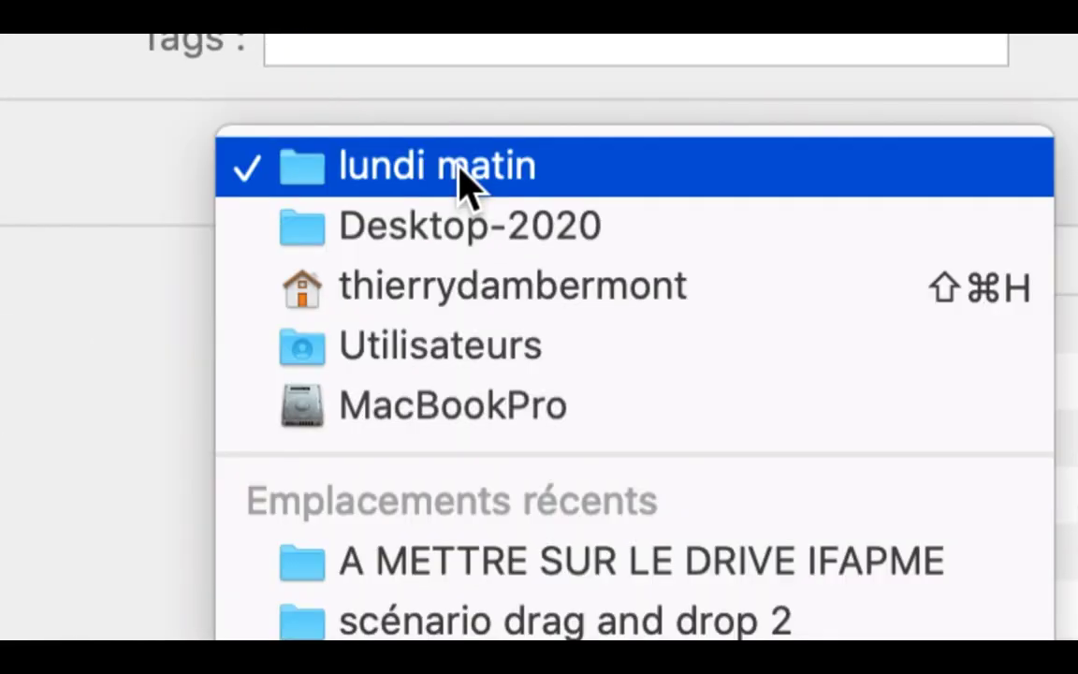
click(459, 168)
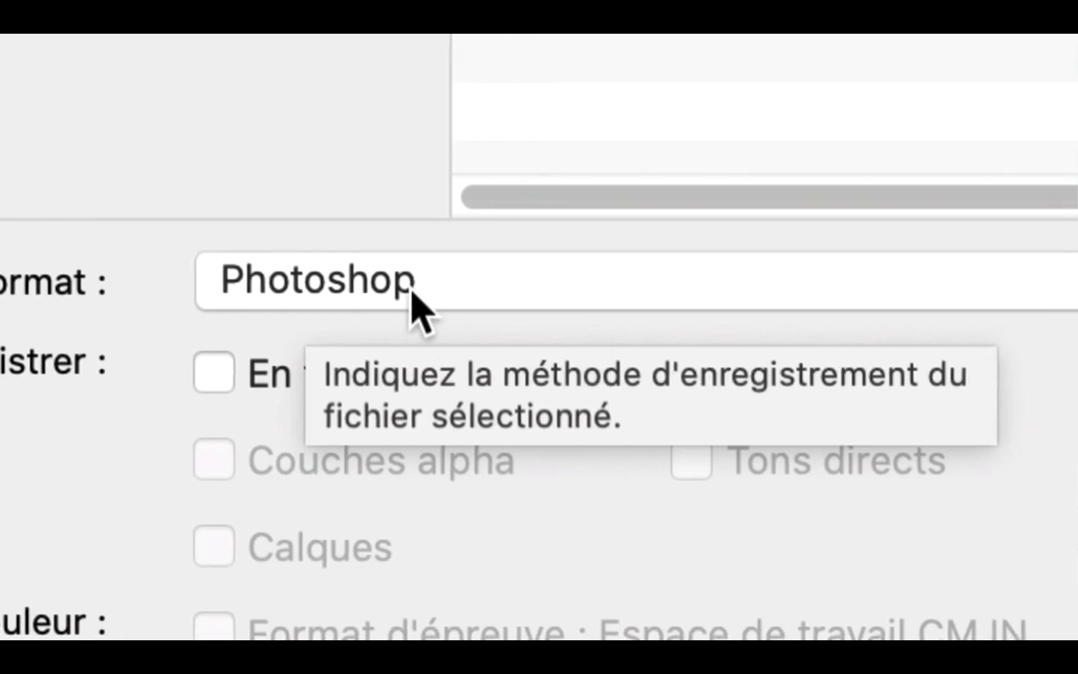
Keep Photoshop as the file format and highlight the .psd extension in the proposed file name.
click(498, 286)
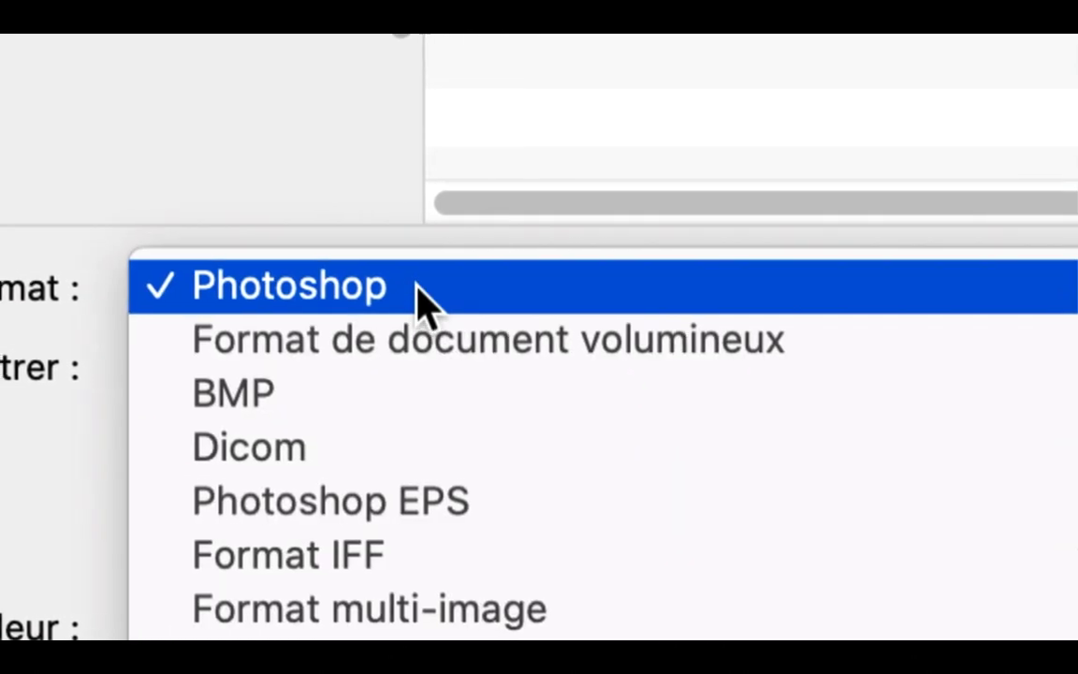
click(352, 302)
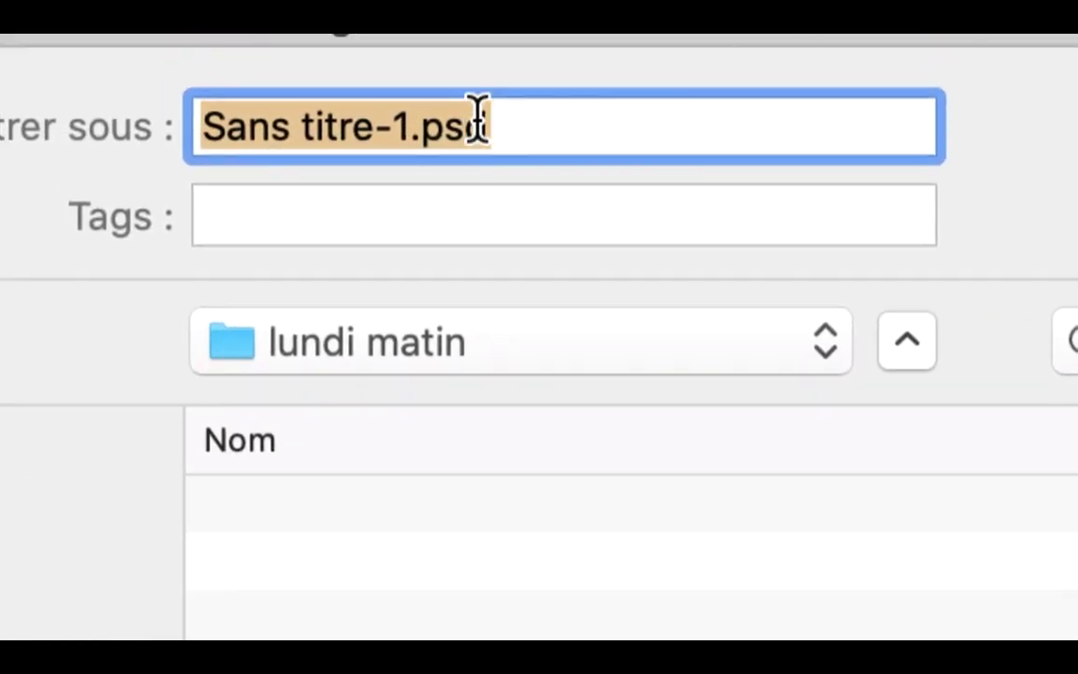
click(480, 120)
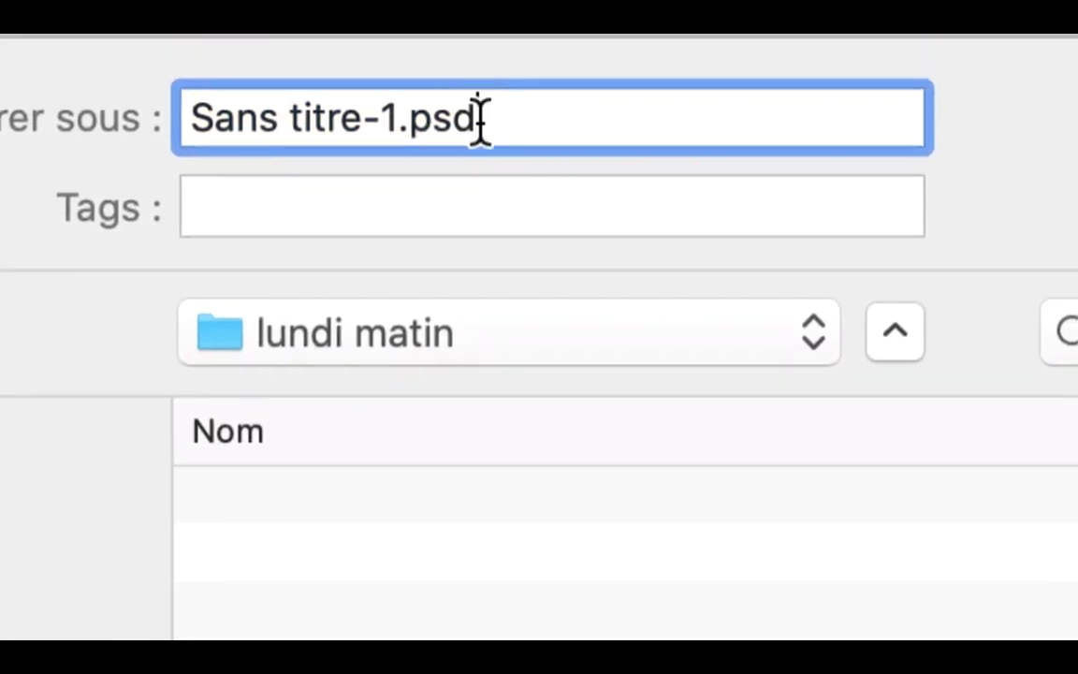
drag(479, 120, 402, 122)
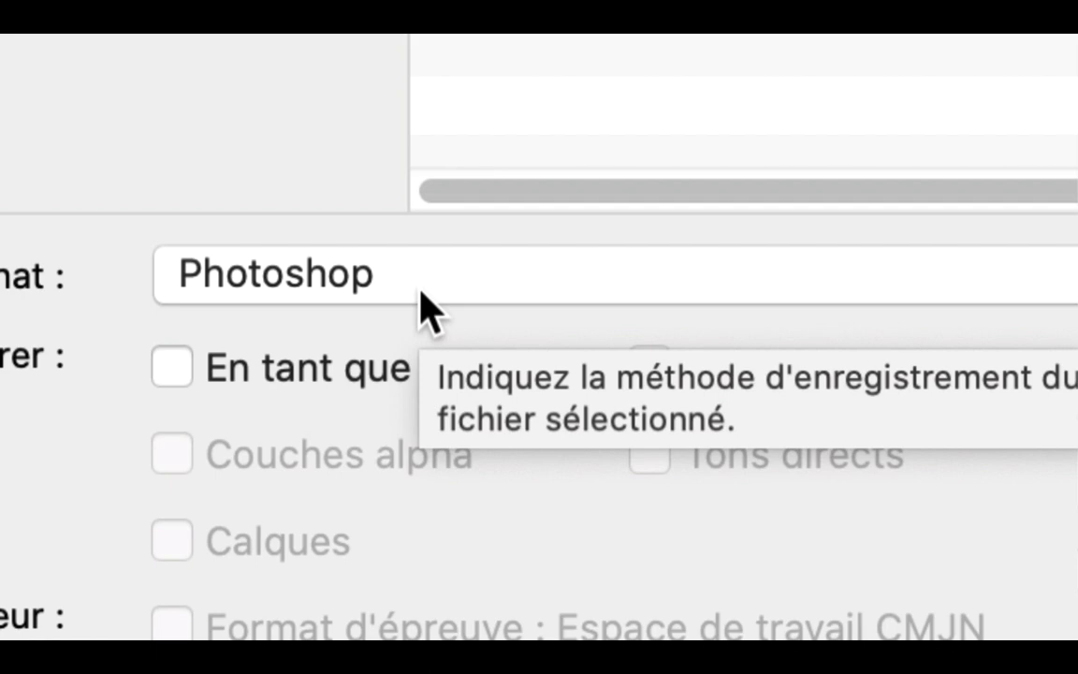
Set the file format to "Format de document volumineux" and highlight the .psb extension in the file name.
click(419, 292)
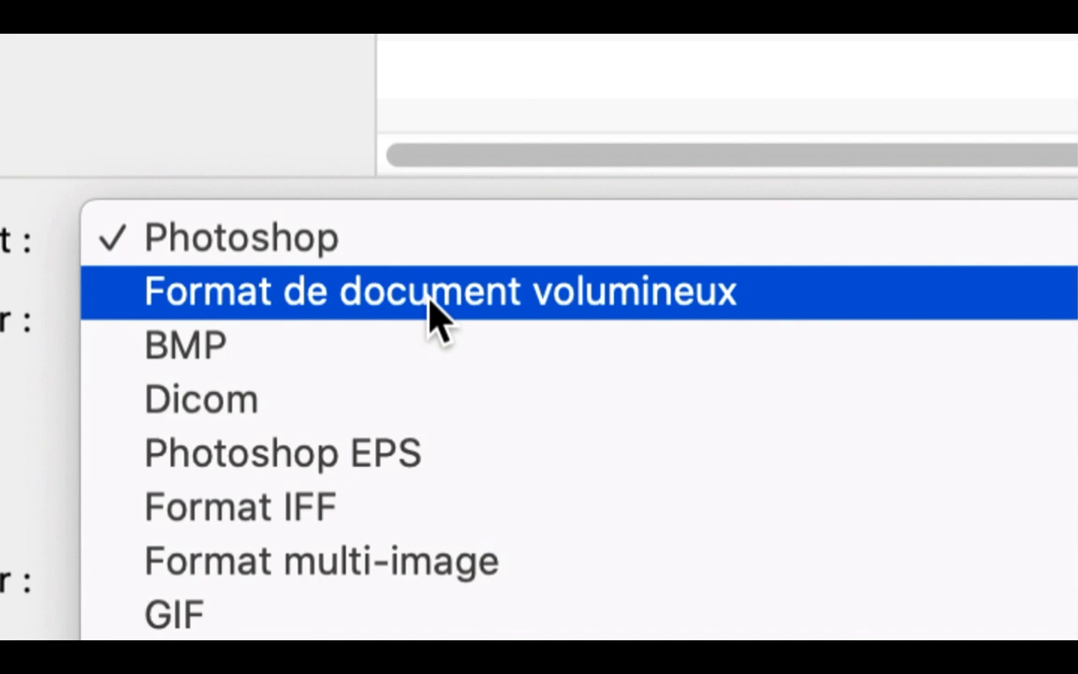
click(430, 301)
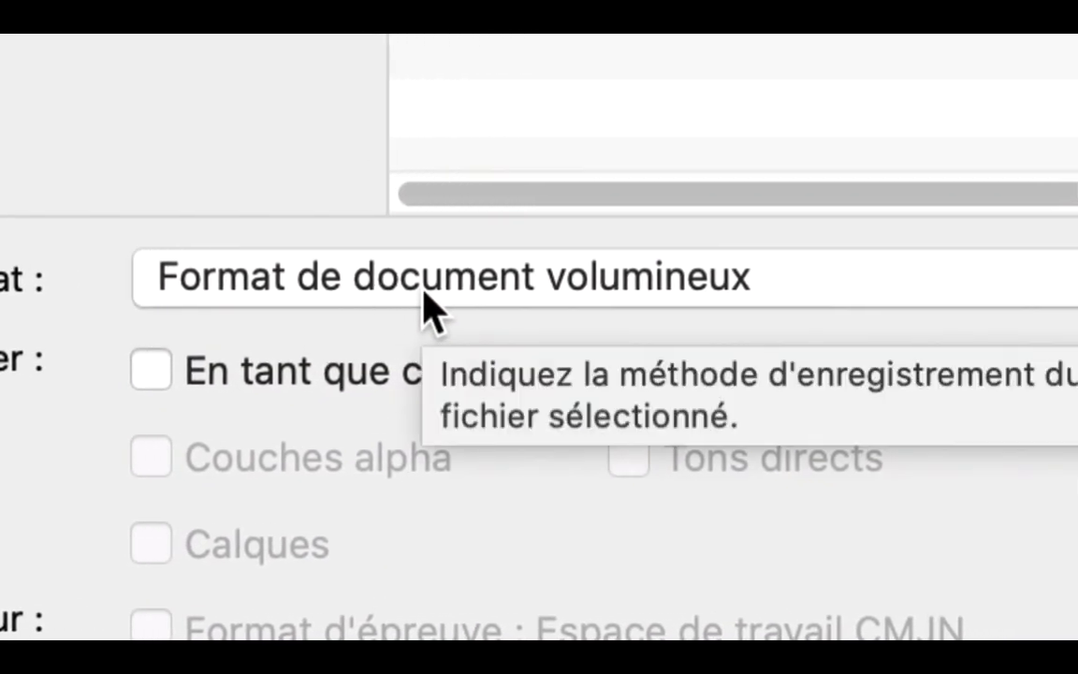
click(404, 292)
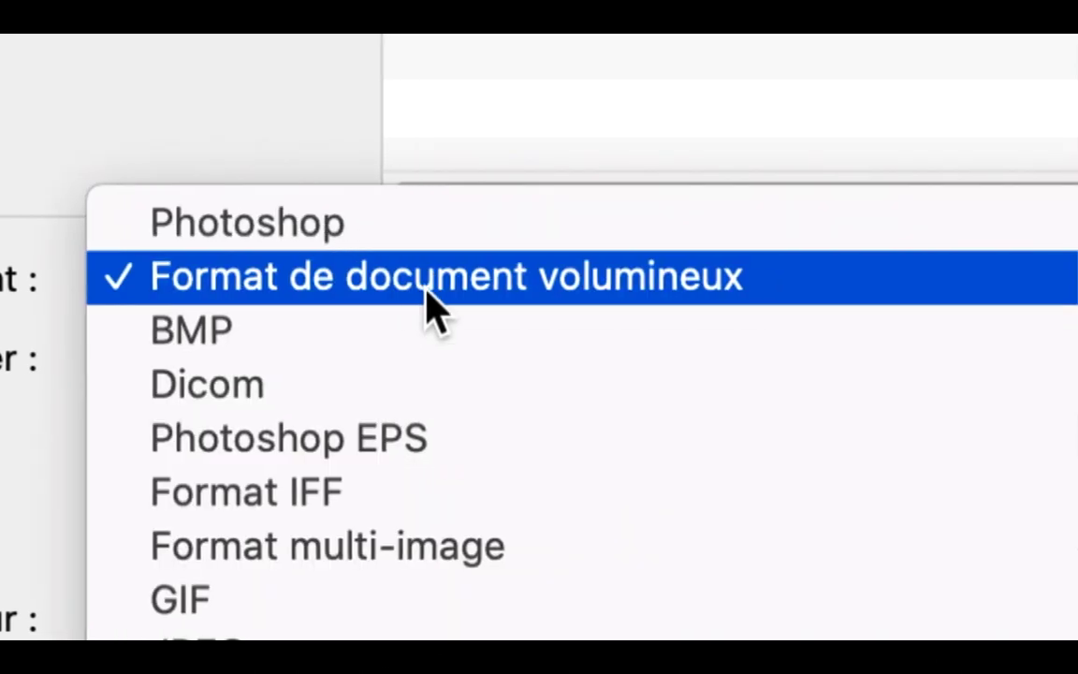
click(428, 298)
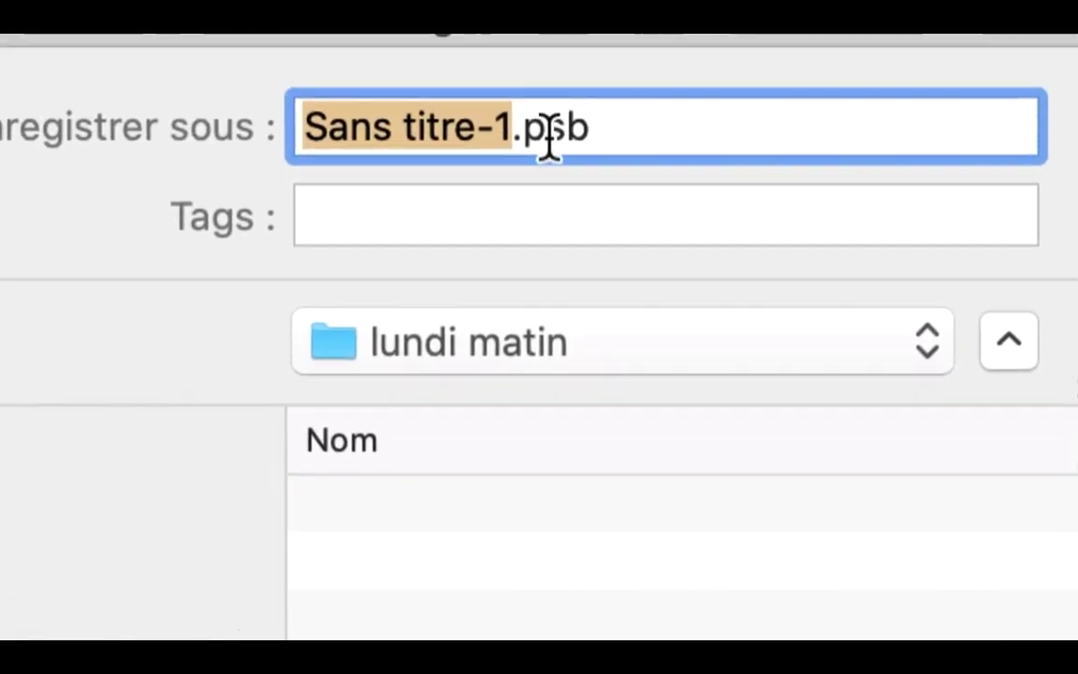
click(529, 38)
drag(548, 138, 632, 160)
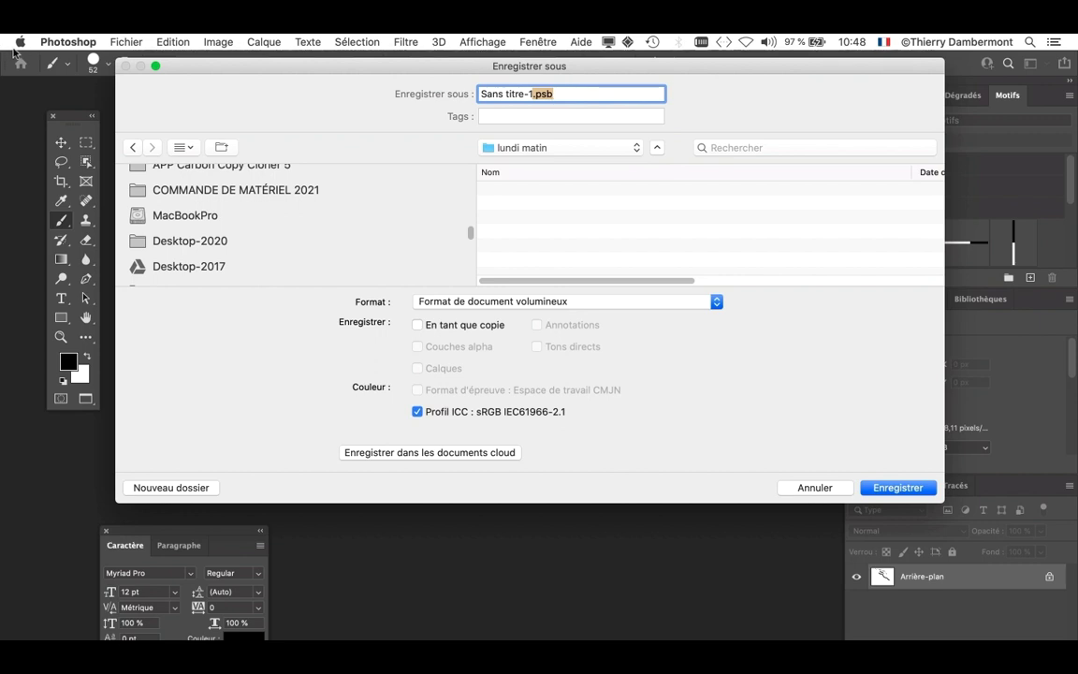
Alternate the file format between Photoshop and "Format de document volumineux", ending on Photoshop.
click(583, 305)
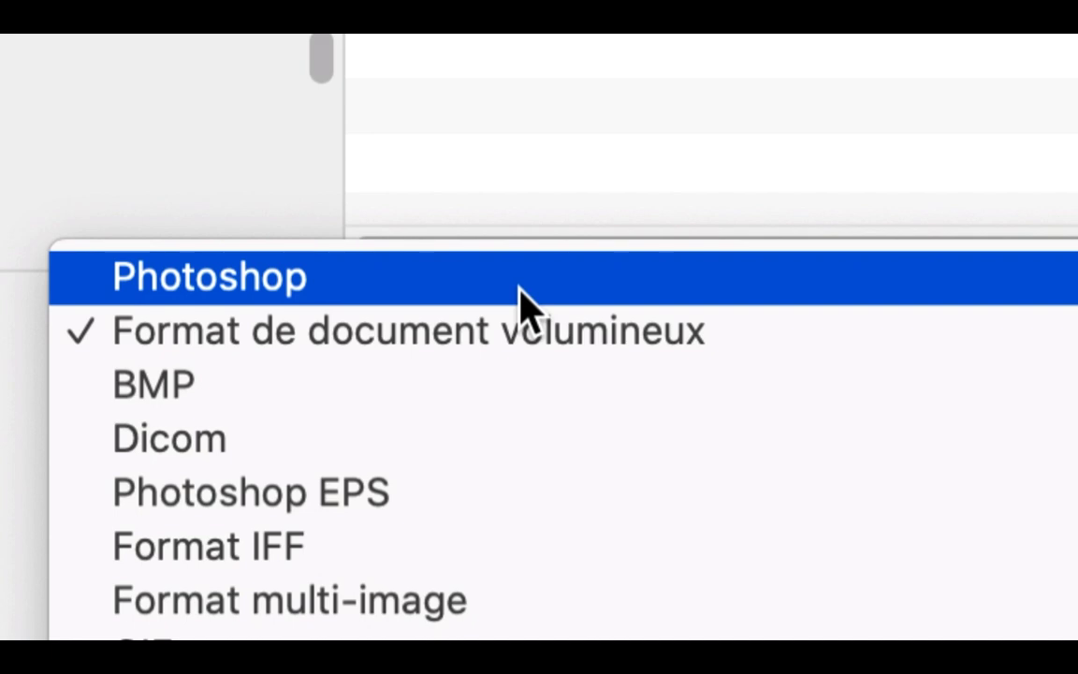
click(519, 298)
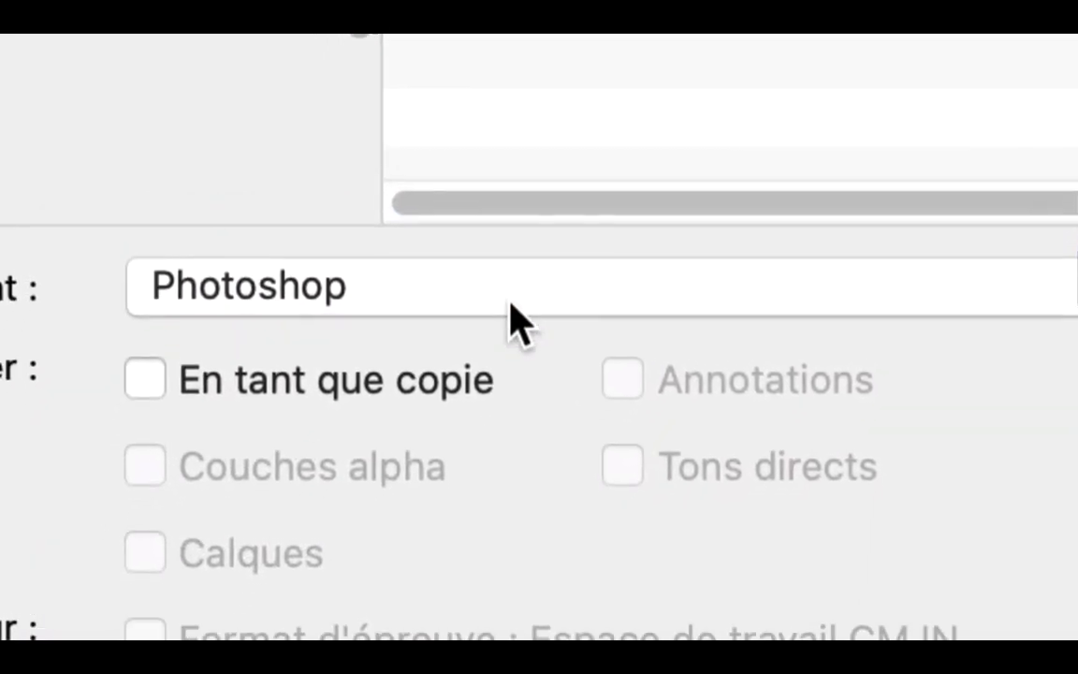
click(479, 348)
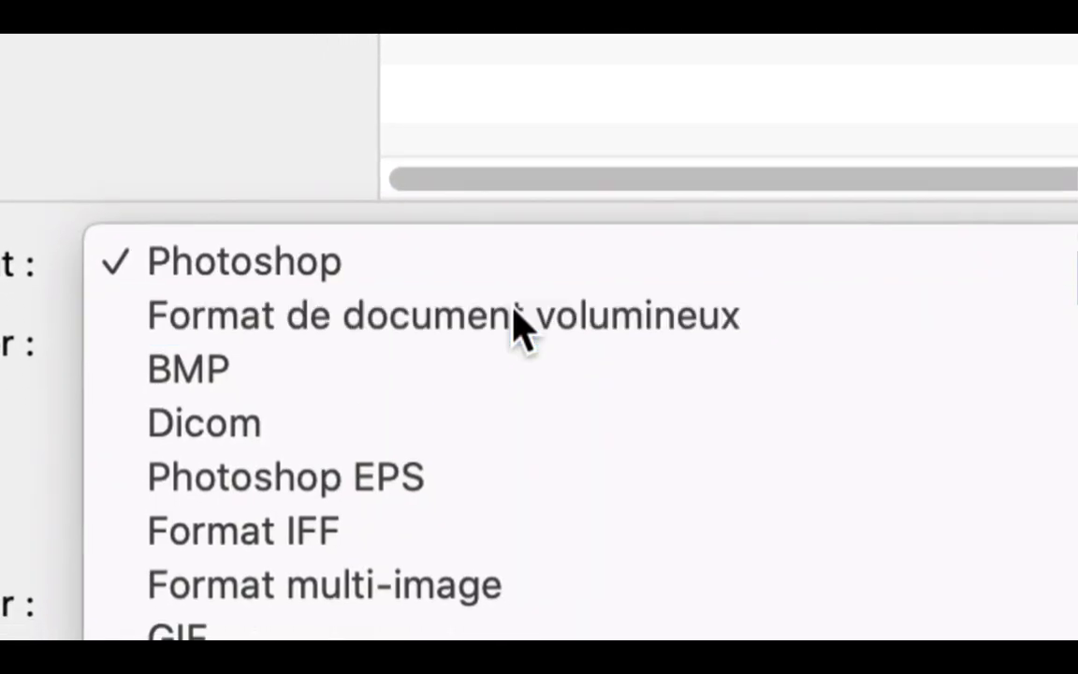
click(519, 323)
click(510, 313)
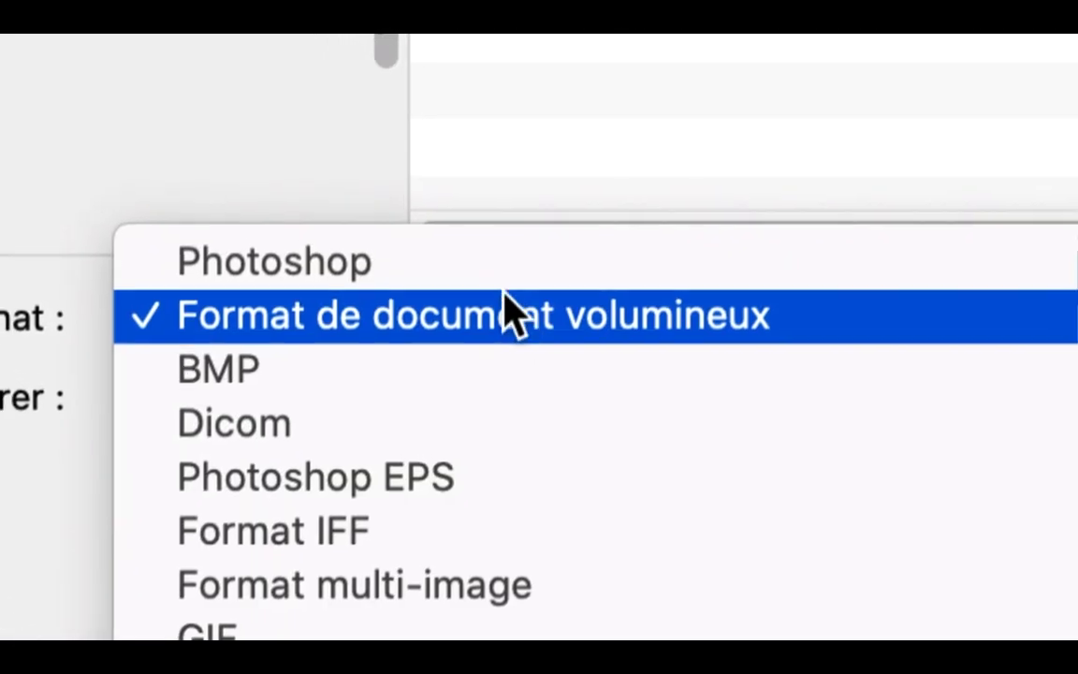
click(506, 291)
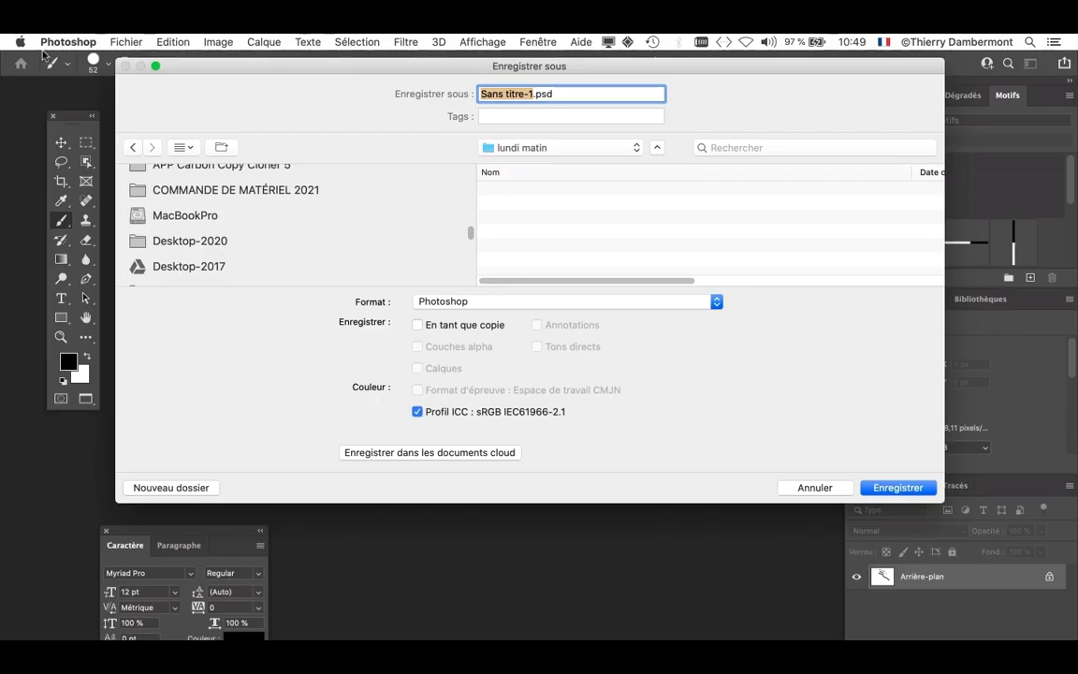
Open the Calculator from the Mac's recent items and place it over the edge of the save dialog.
click(20, 41)
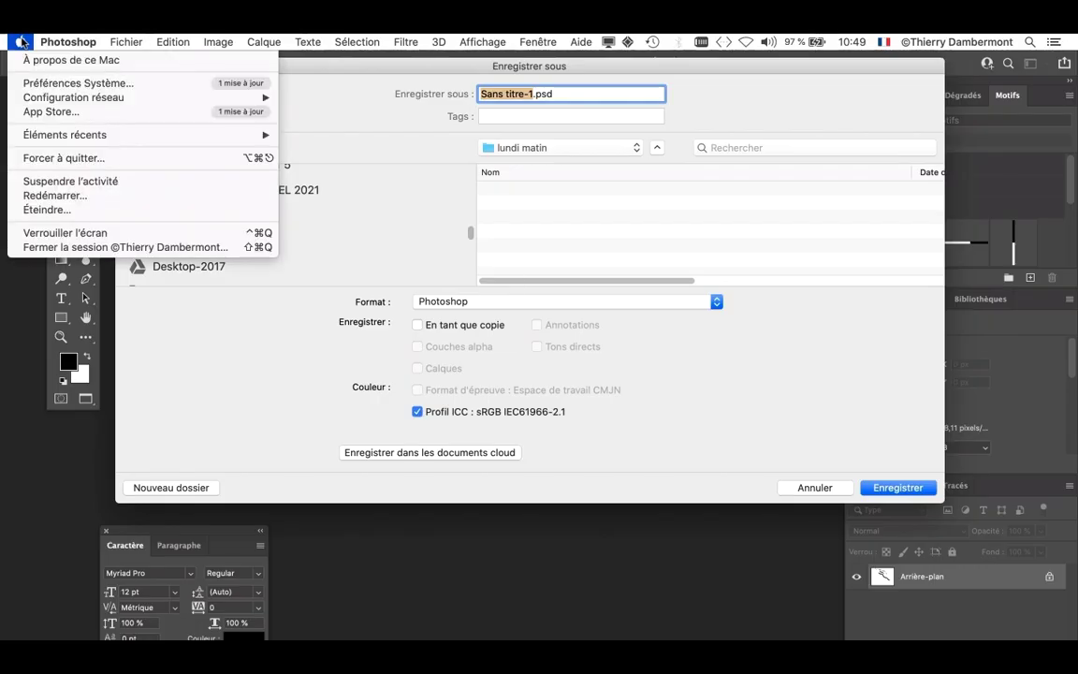
mouse_move(51, 135)
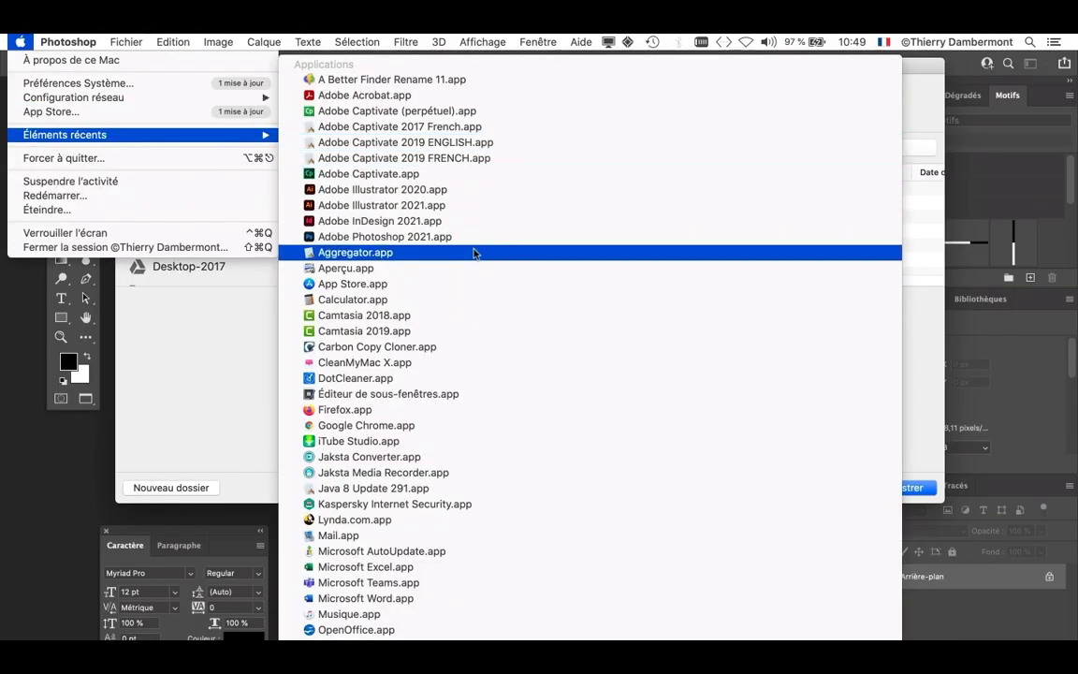
click(474, 300)
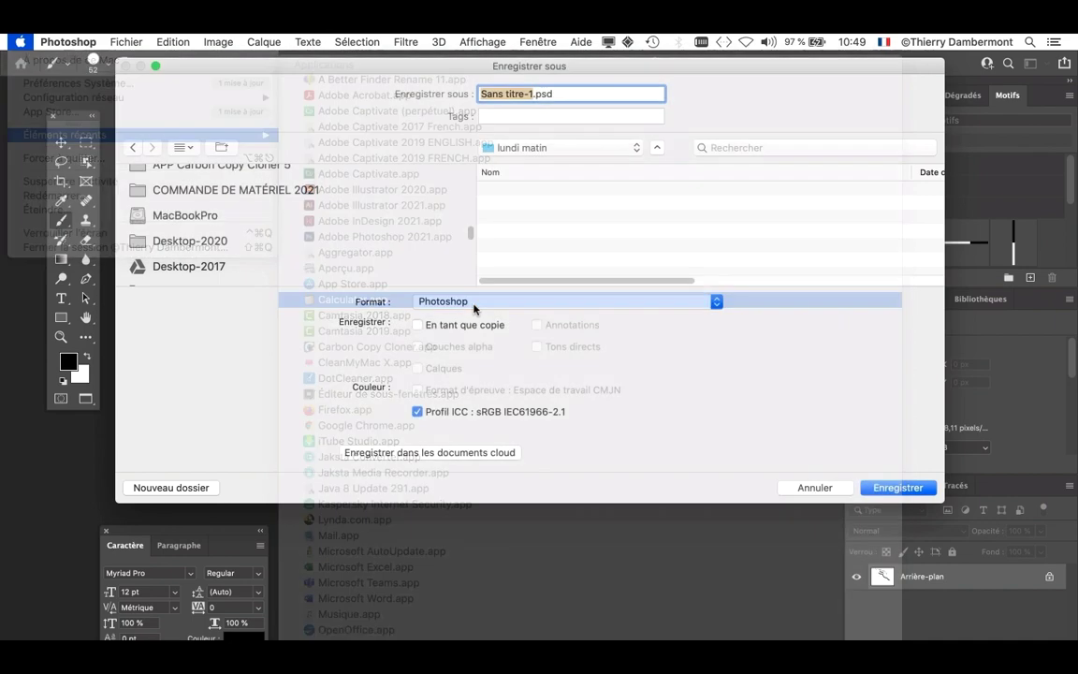
drag(882, 185, 910, 146)
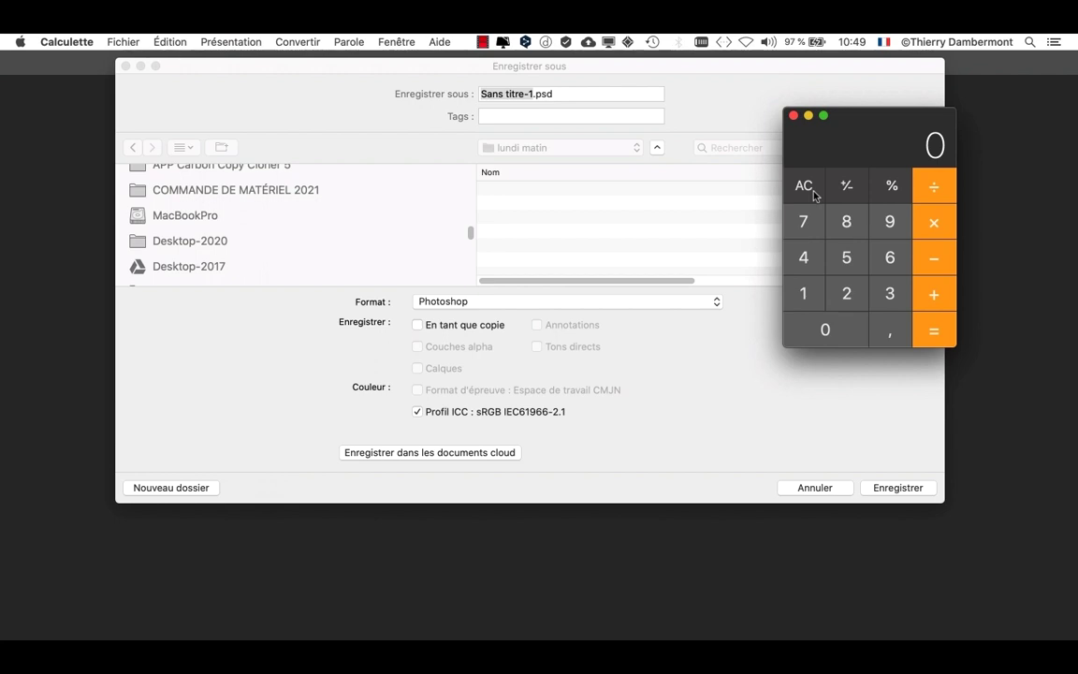
Enter 30000 in the Calculator and move its window clear of the save dialog's format setting.
drag(842, 159, 372, 171)
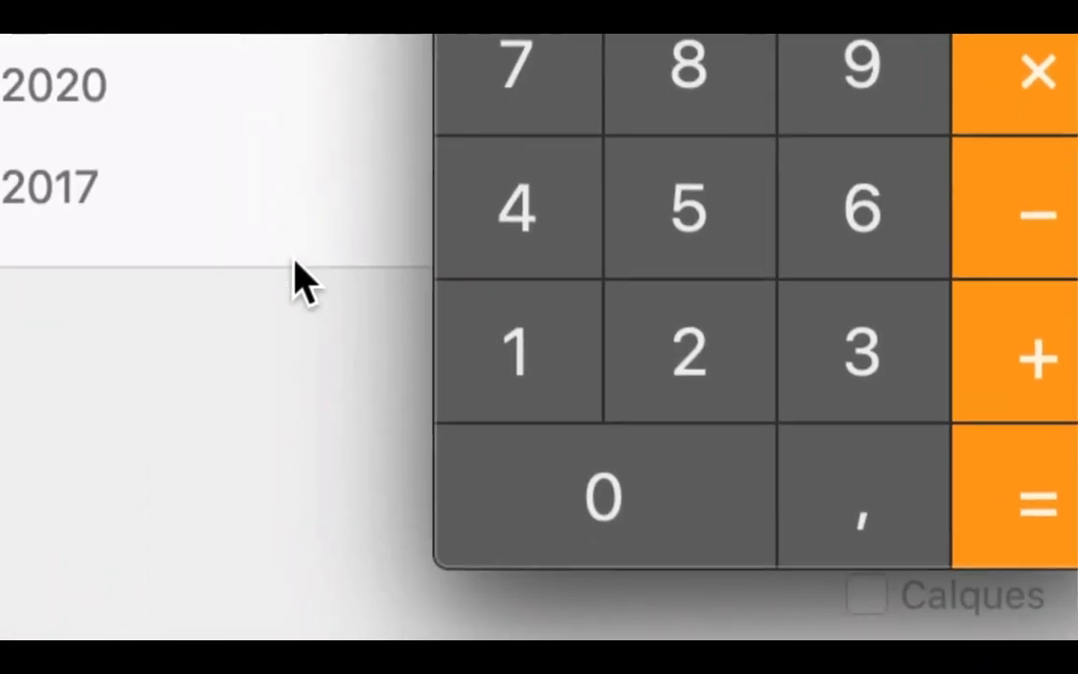
key(0)
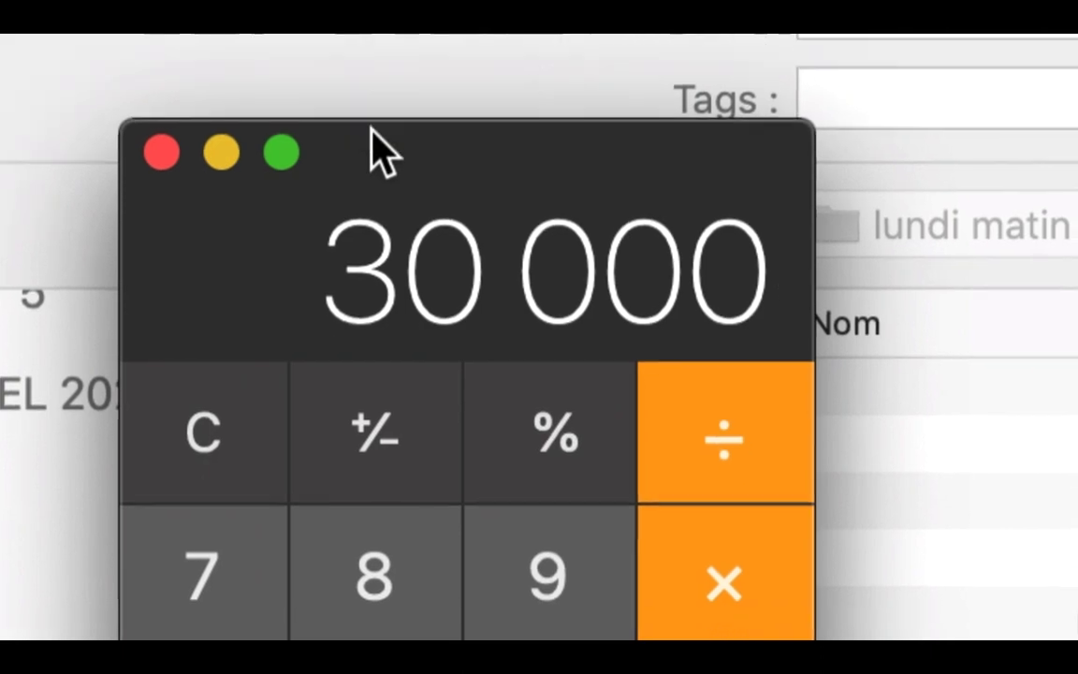
drag(370, 128, 613, 344)
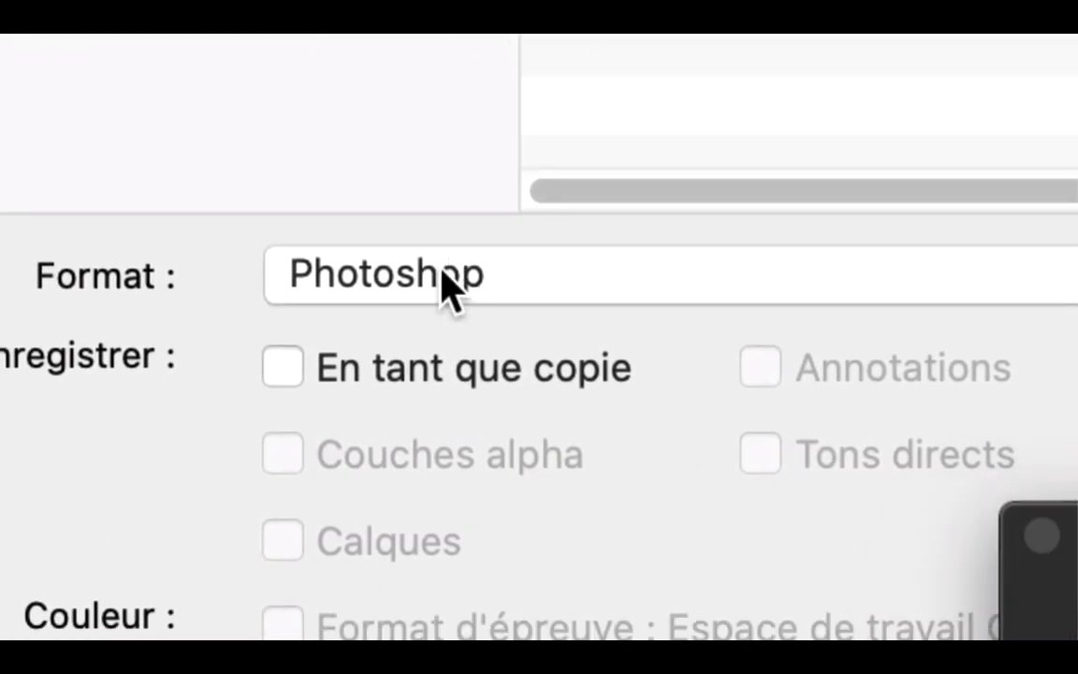
Set the file format to "Format de document volumineux" and move the save dialog aside to uncover the canvas.
click(448, 285)
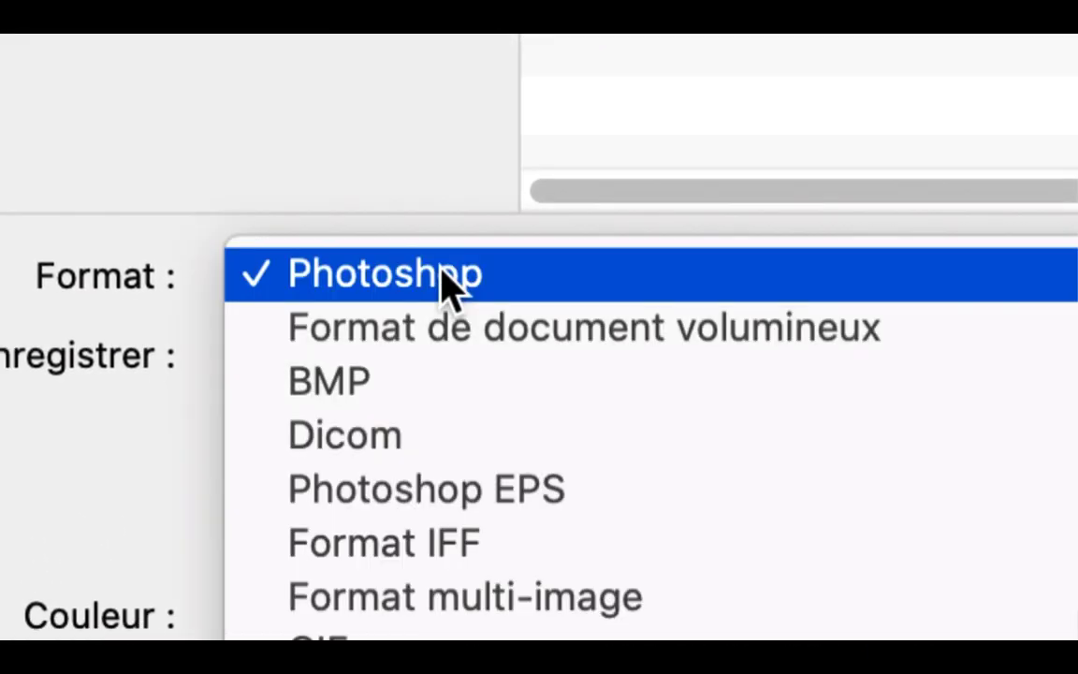
click(456, 335)
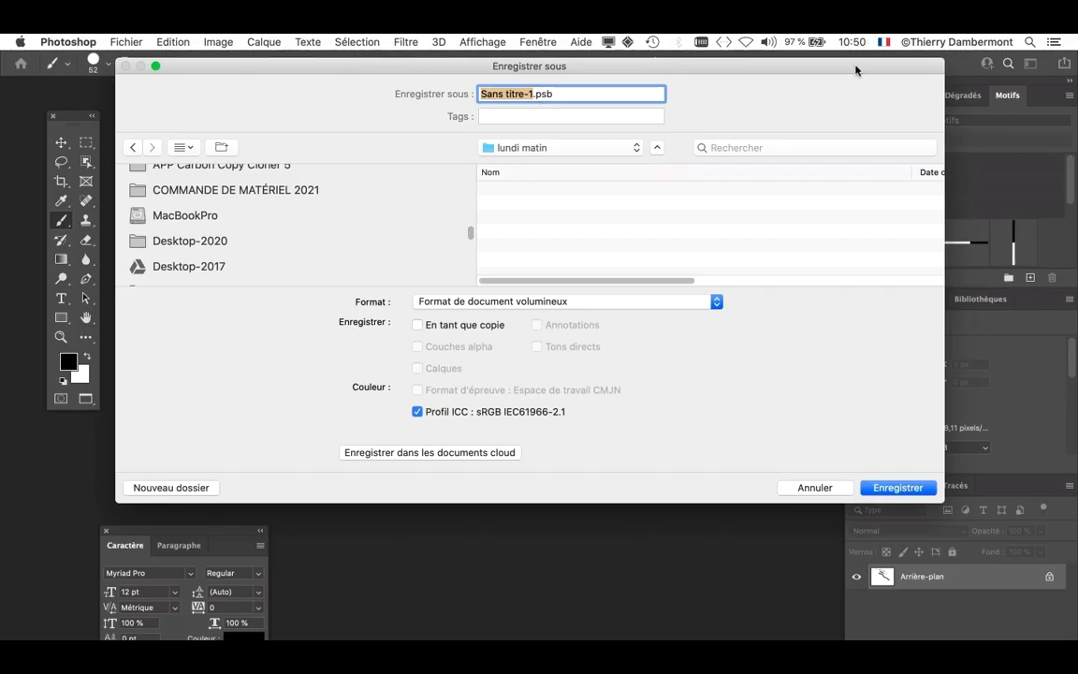
drag(774, 32, 381, 236)
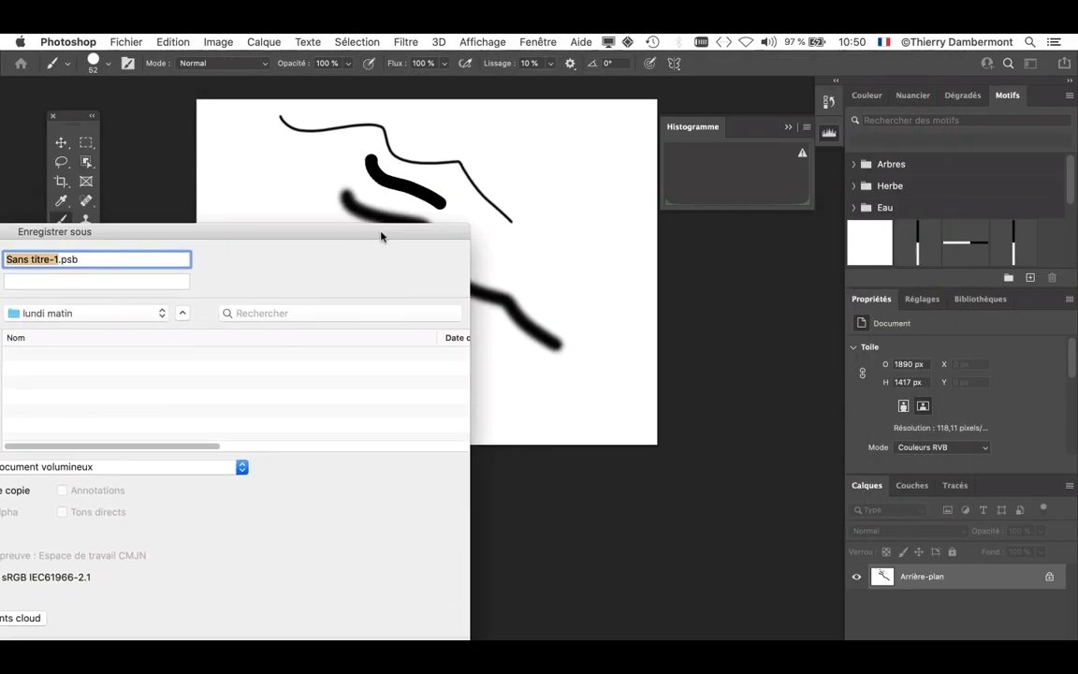
Switch back to the Calculator, place it over the canvas, clear it and multiply 1920 by 1080.
key(super+Tab)
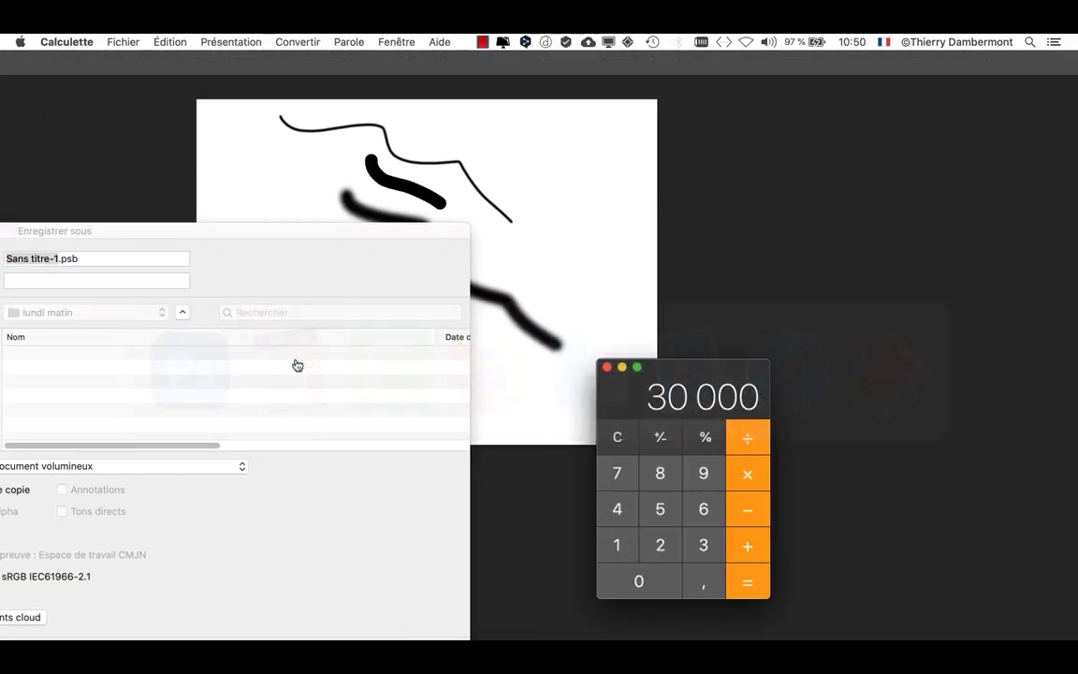
drag(726, 369, 631, 141)
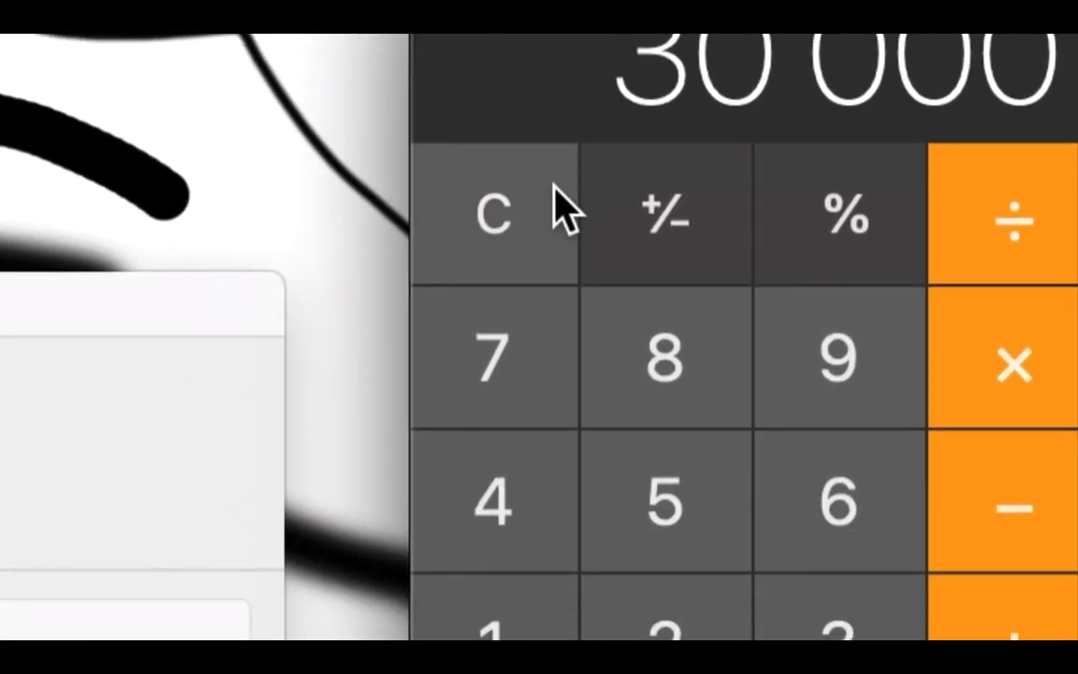
click(265, 419)
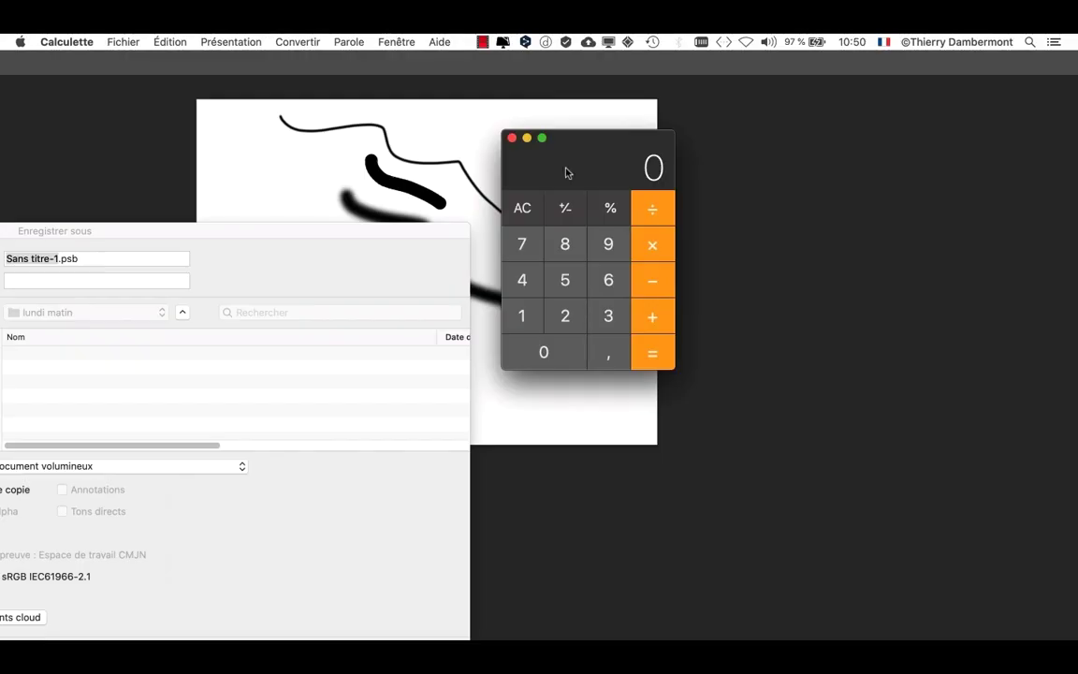
text(1920)
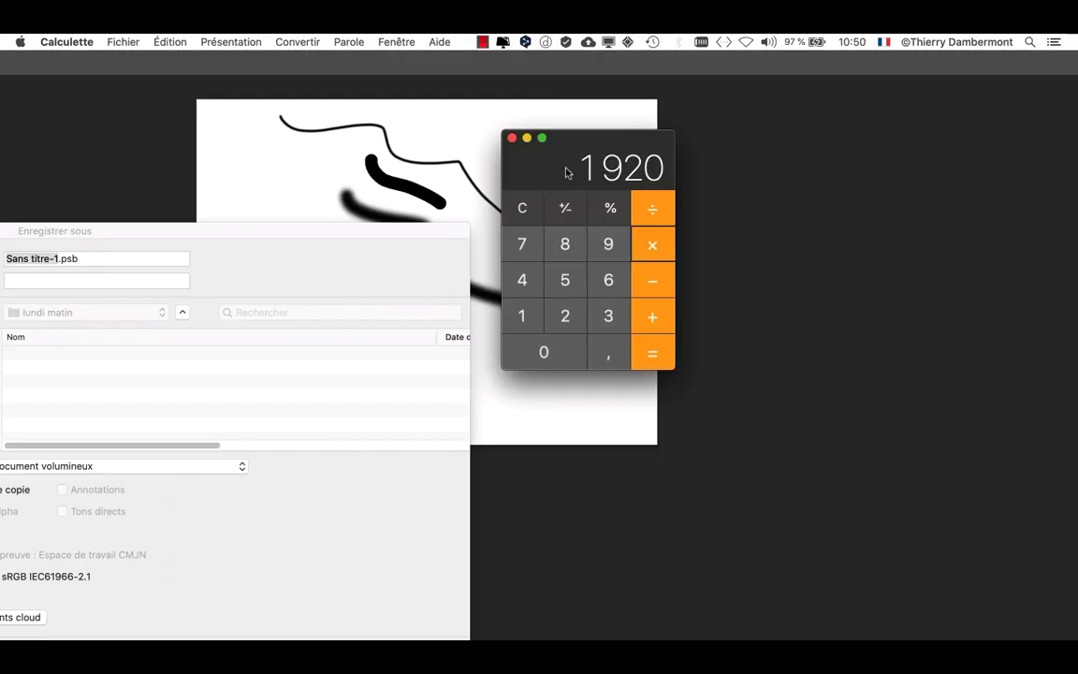
text(*1080)
key(Return)
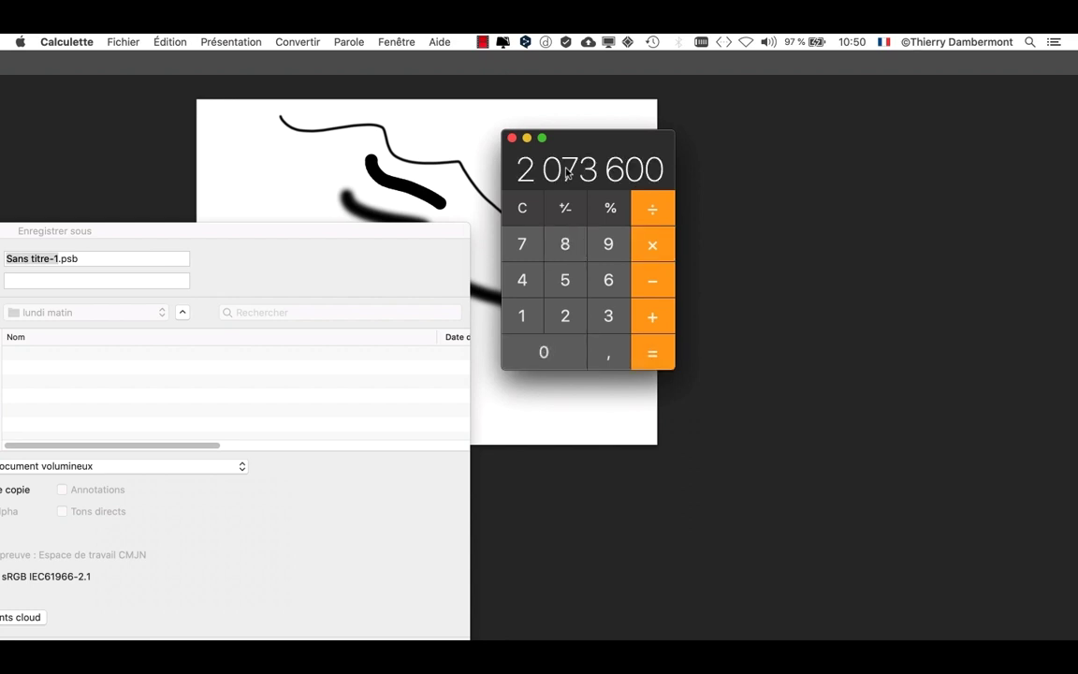
Move the Calculator beside the canvas, clear it and multiply 30000 by 30000.
drag(599, 148, 781, 190)
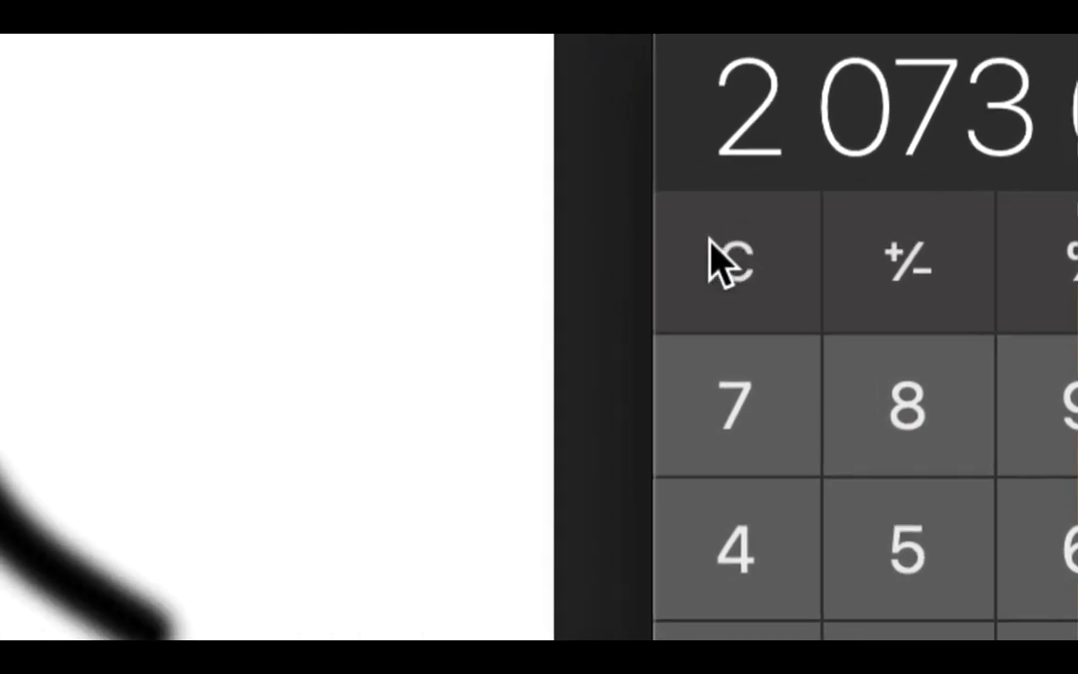
click(389, 325)
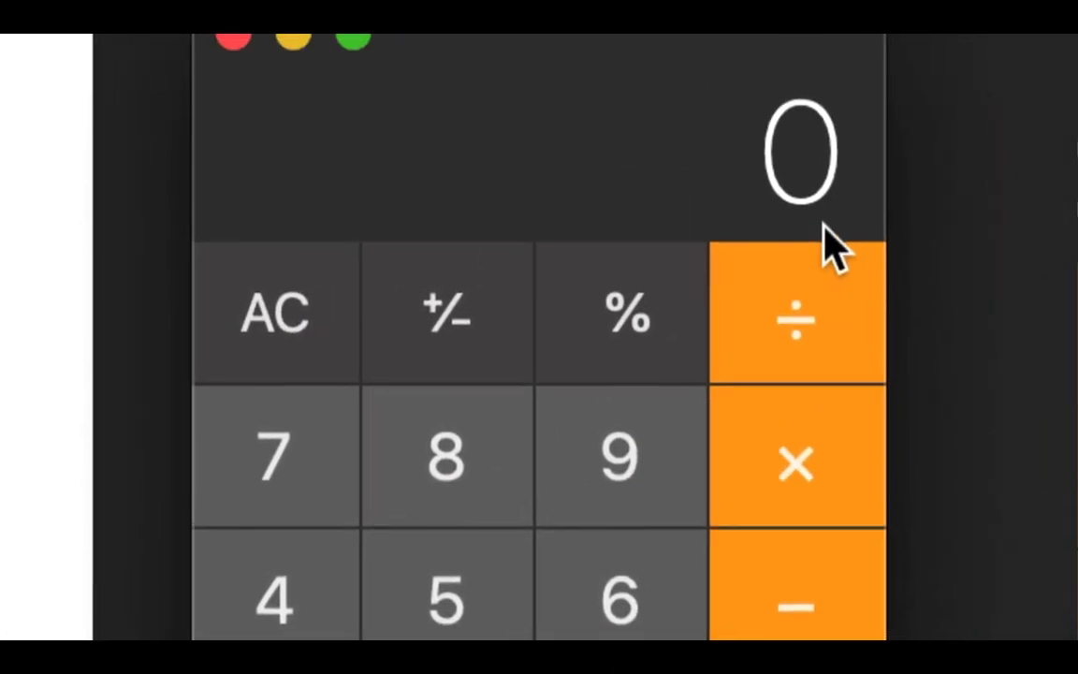
key(3)
key(0)
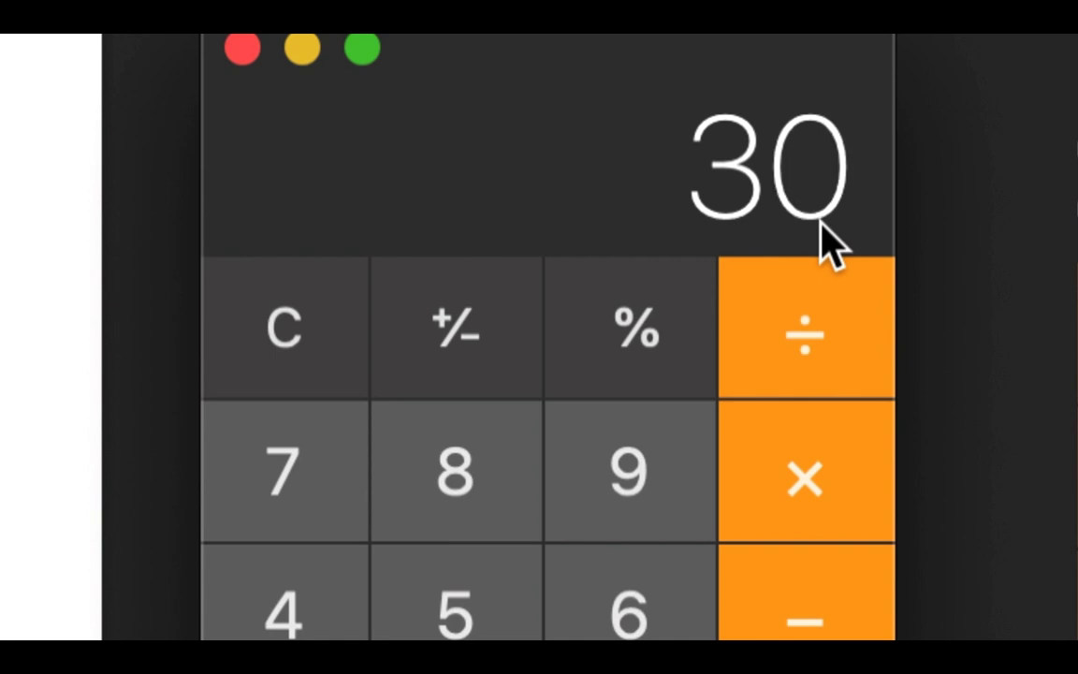
key(0)
key(0)
key(0)
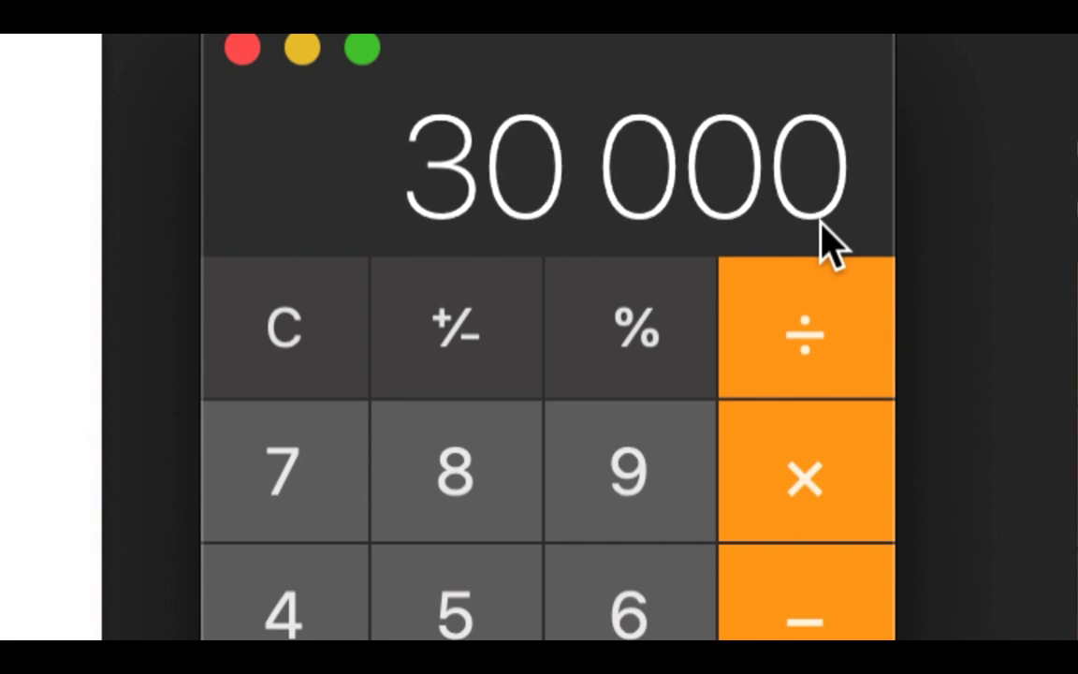
key(asterisk)
key(3)
key(0)
key(0)
key(0)
key(0)
key(Return)
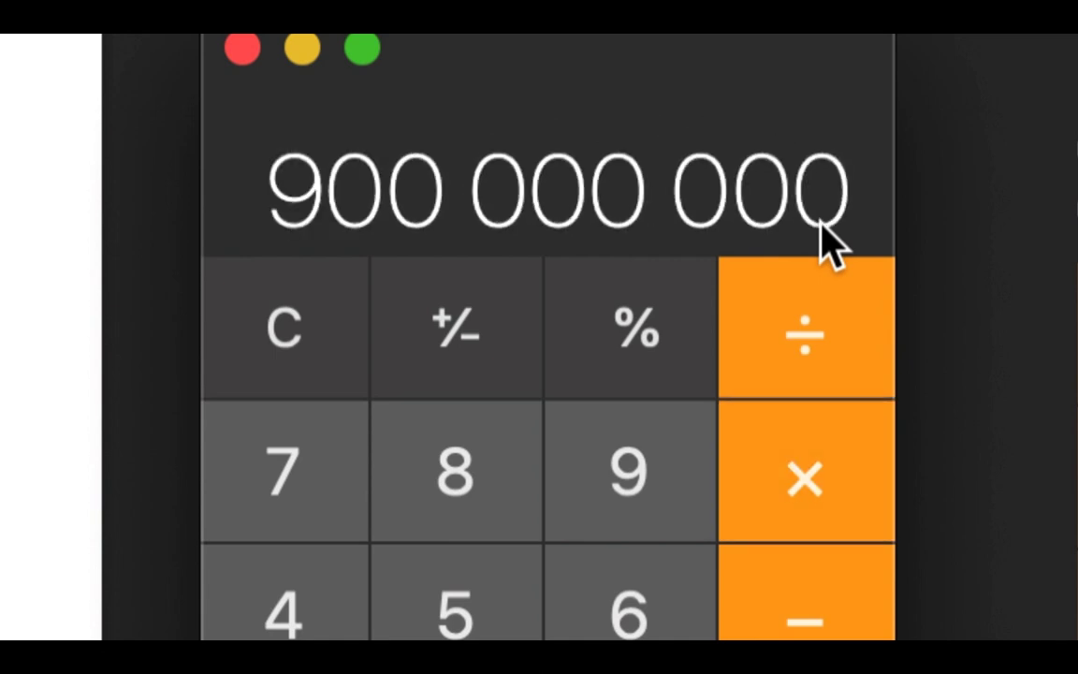
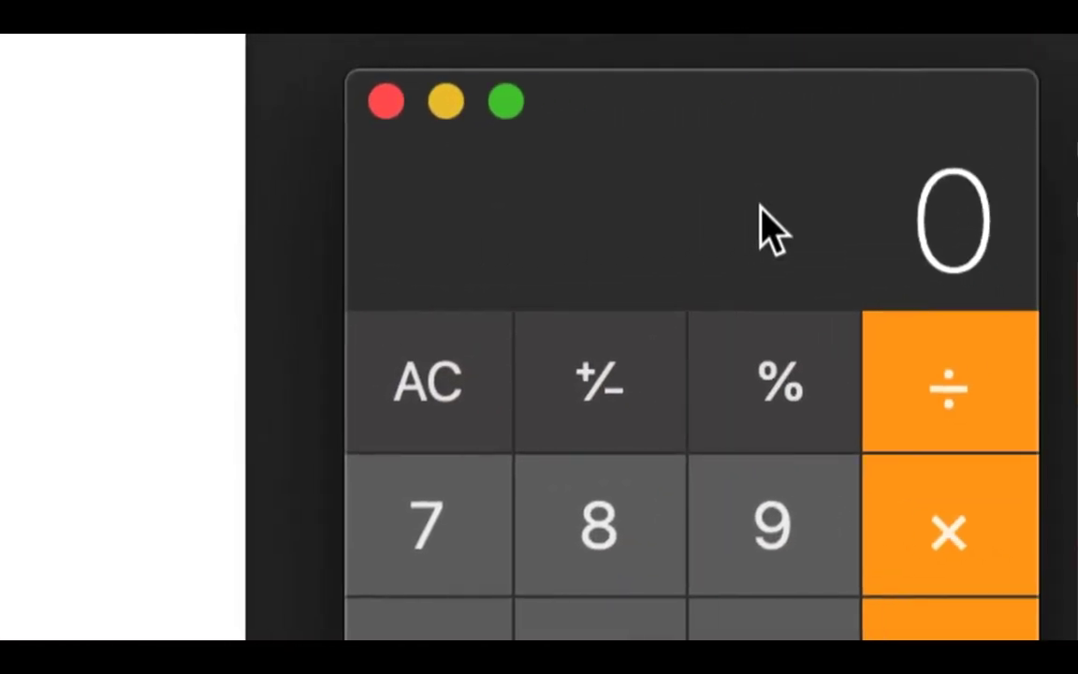
Multiply 300000 by 300000 in the Calculator.
text(3000000)
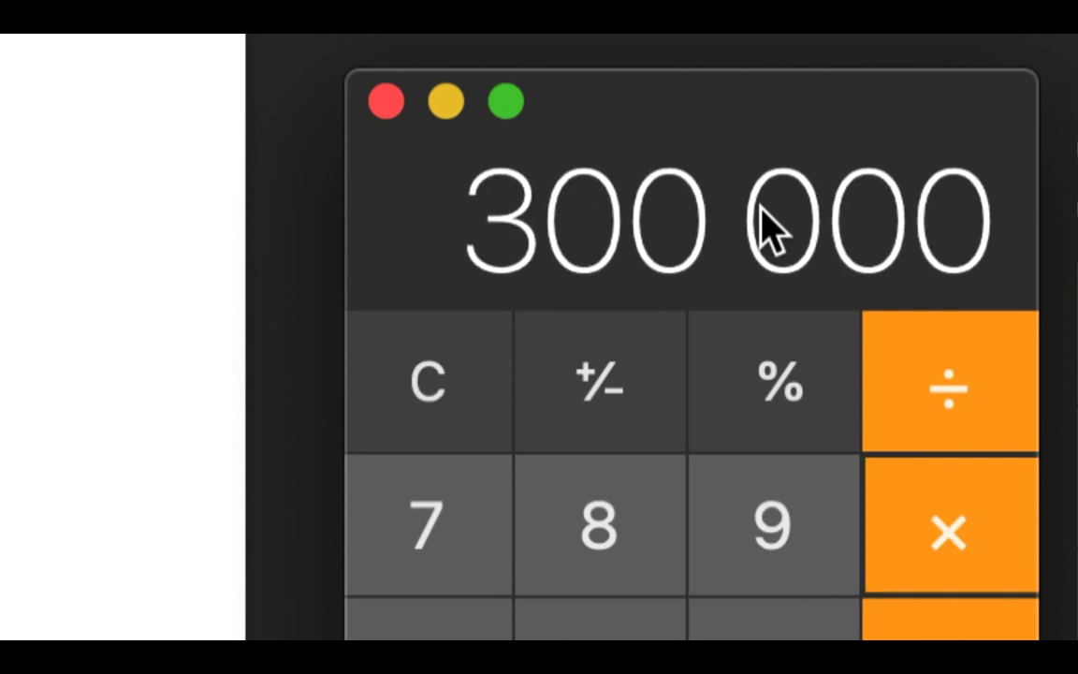
key(Escape)
text(300000)
key(Return)
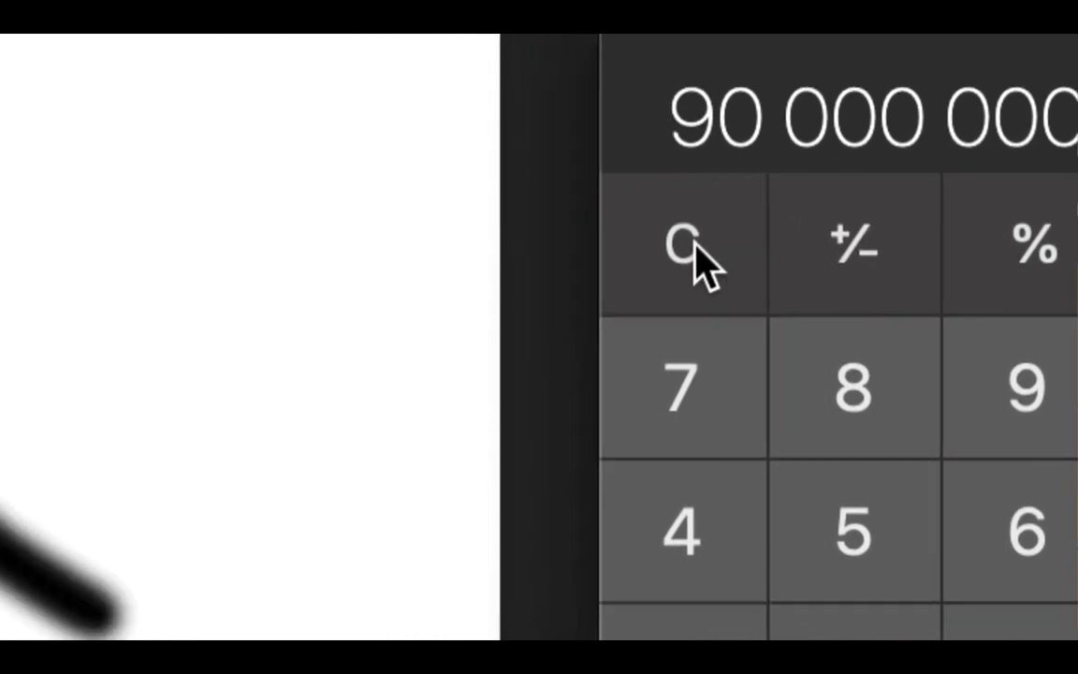
Clear the Calculator, multiply 1920 by 1080 again, and close the Calculator after clearing it.
click(380, 323)
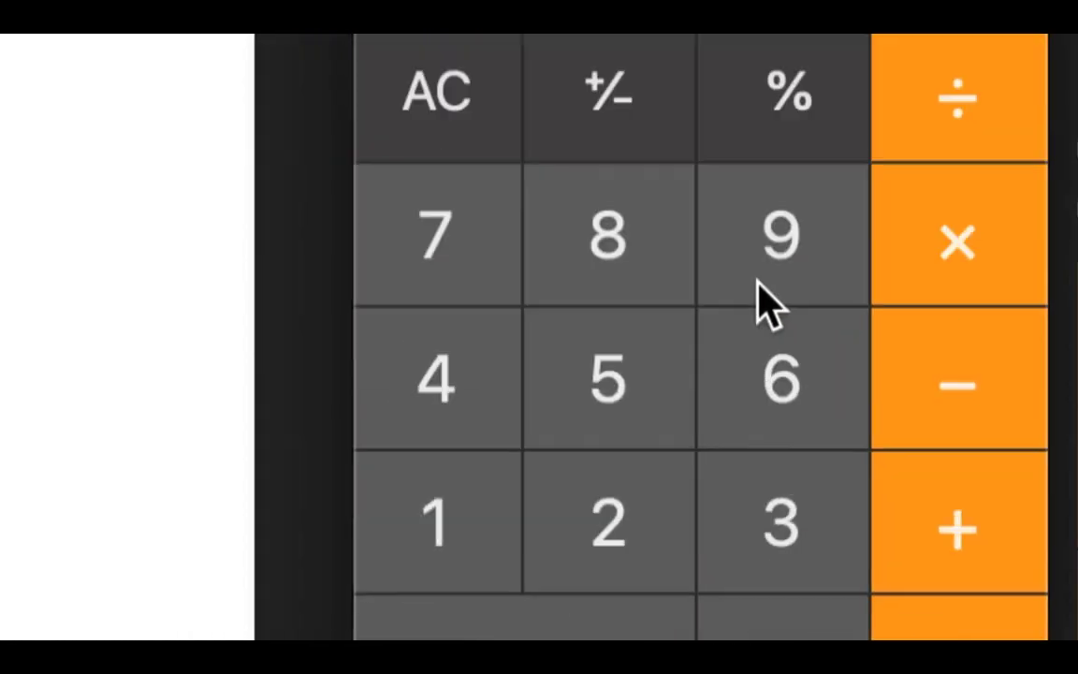
click(778, 269)
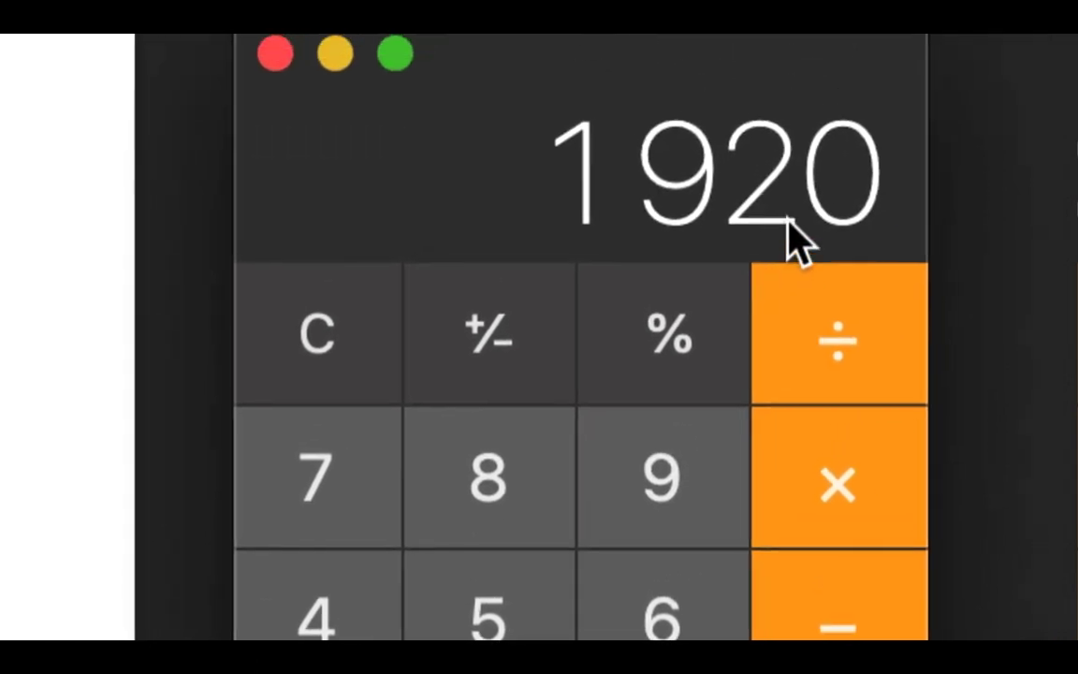
text(*1080)
key(Return)
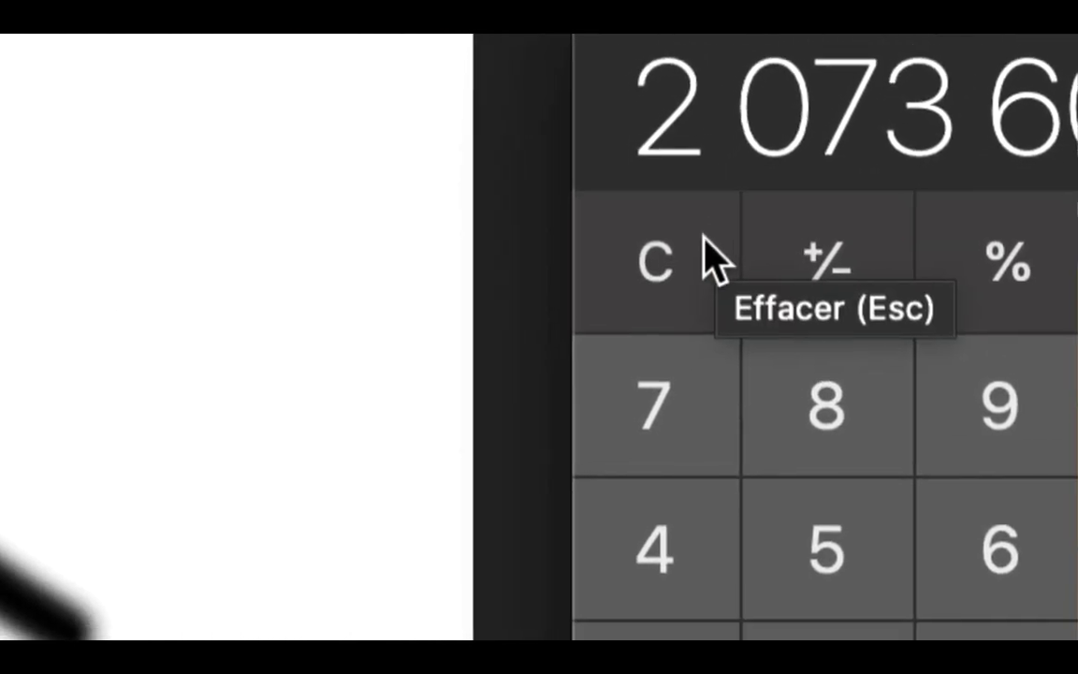
click(704, 260)
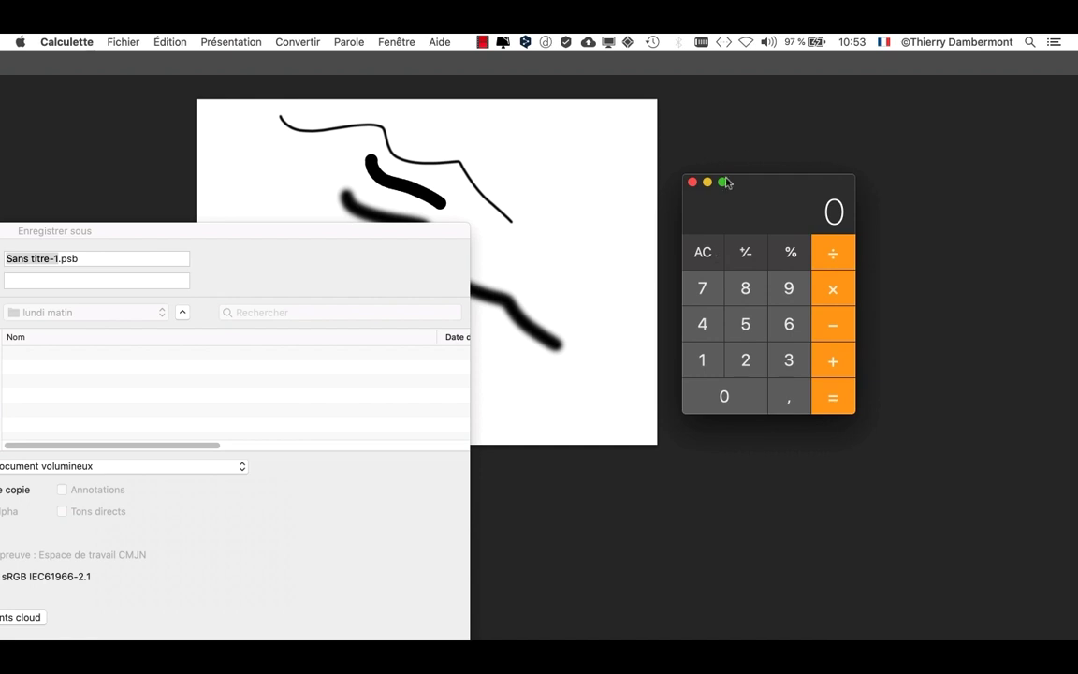
click(692, 182)
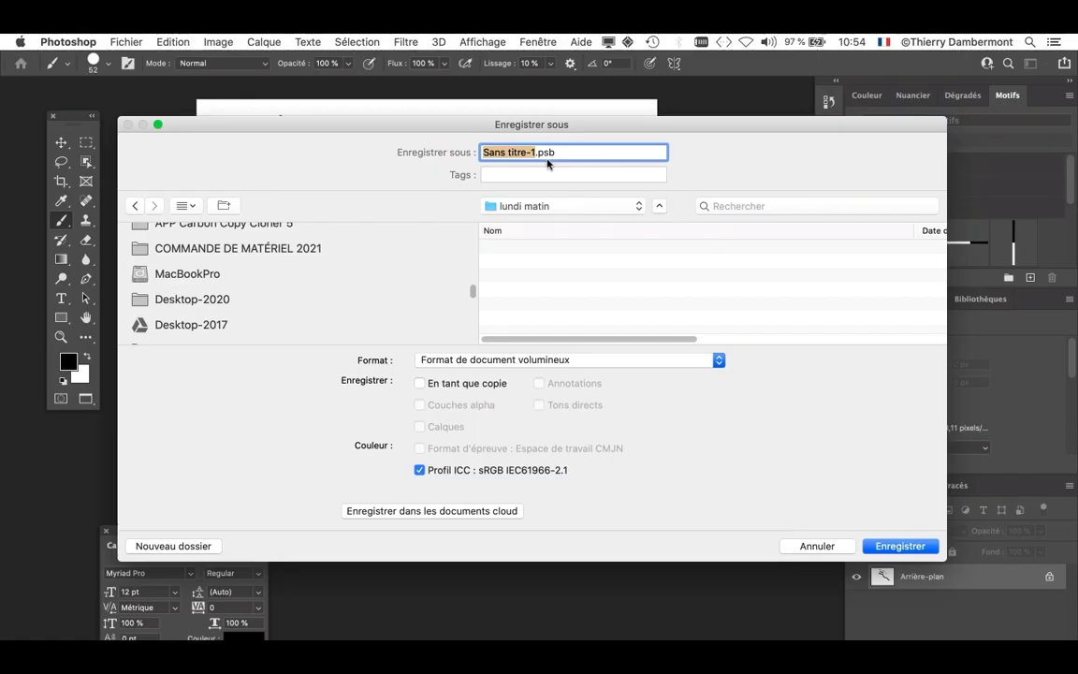
Set the file format to JPEG and highlight the .jpg extension in the proposed file name.
click(473, 359)
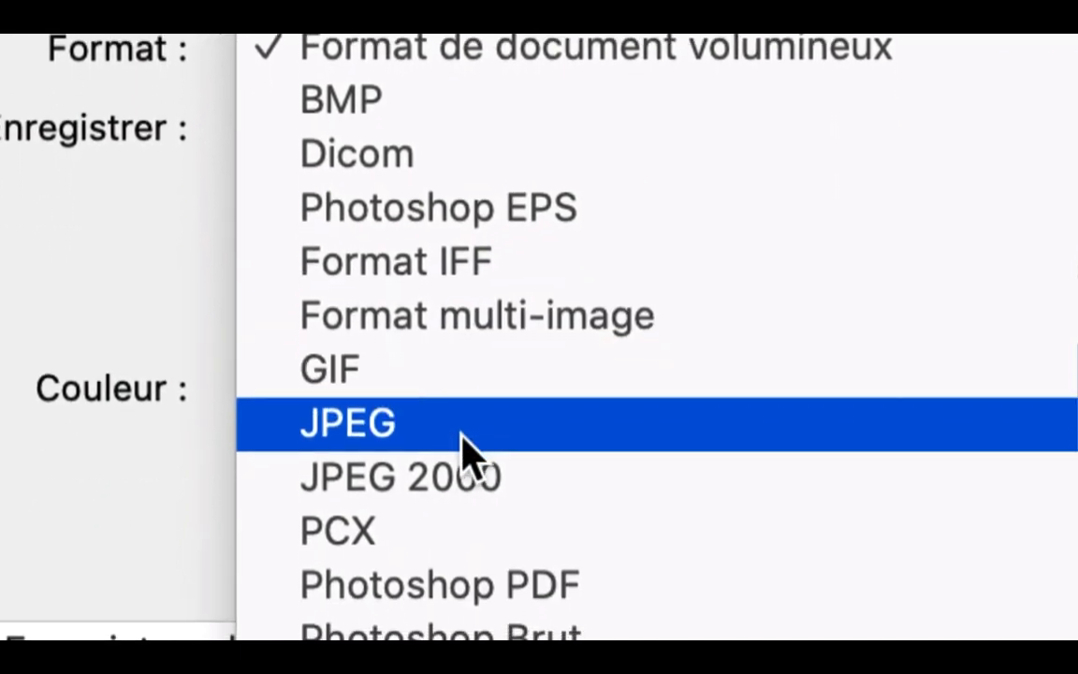
click(466, 430)
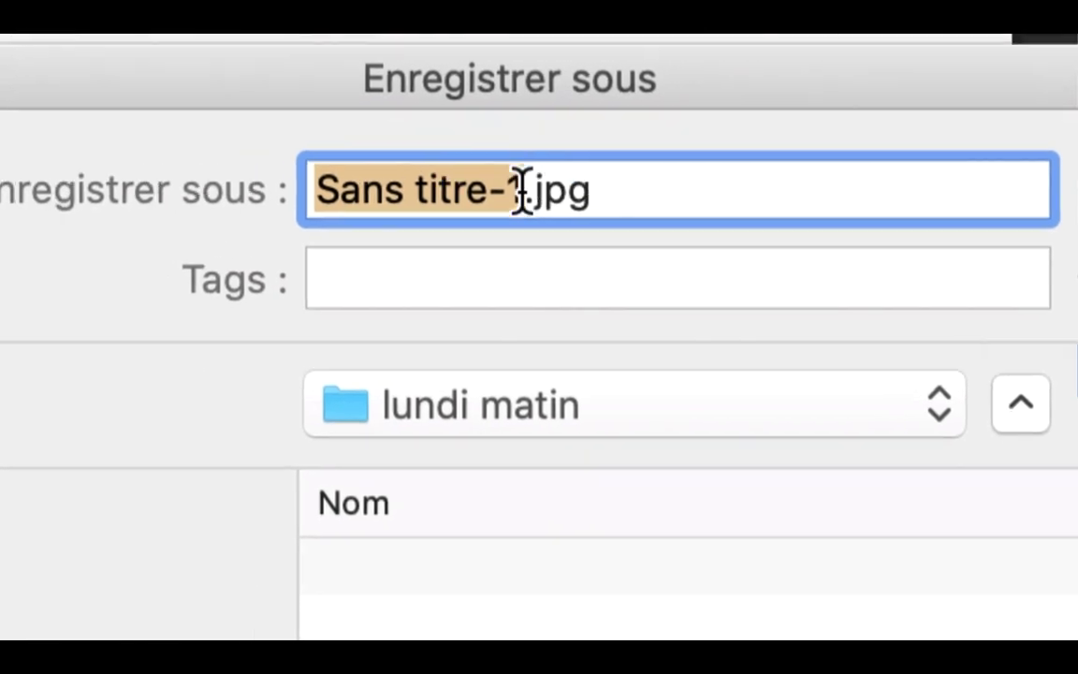
click(537, 172)
drag(521, 187, 582, 236)
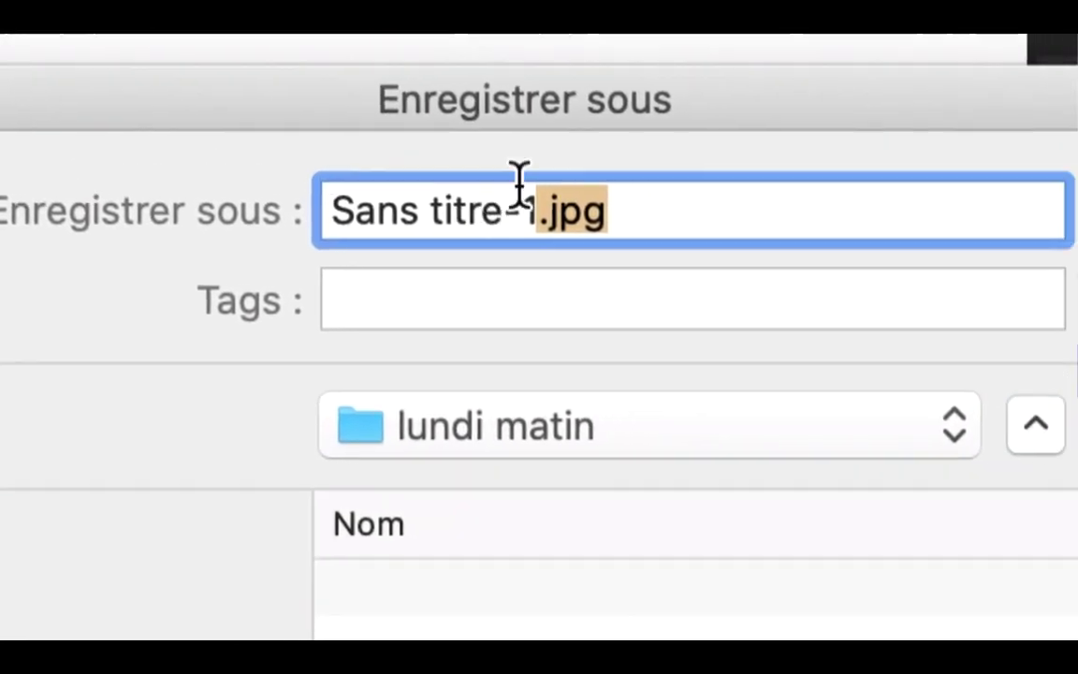
click(472, 140)
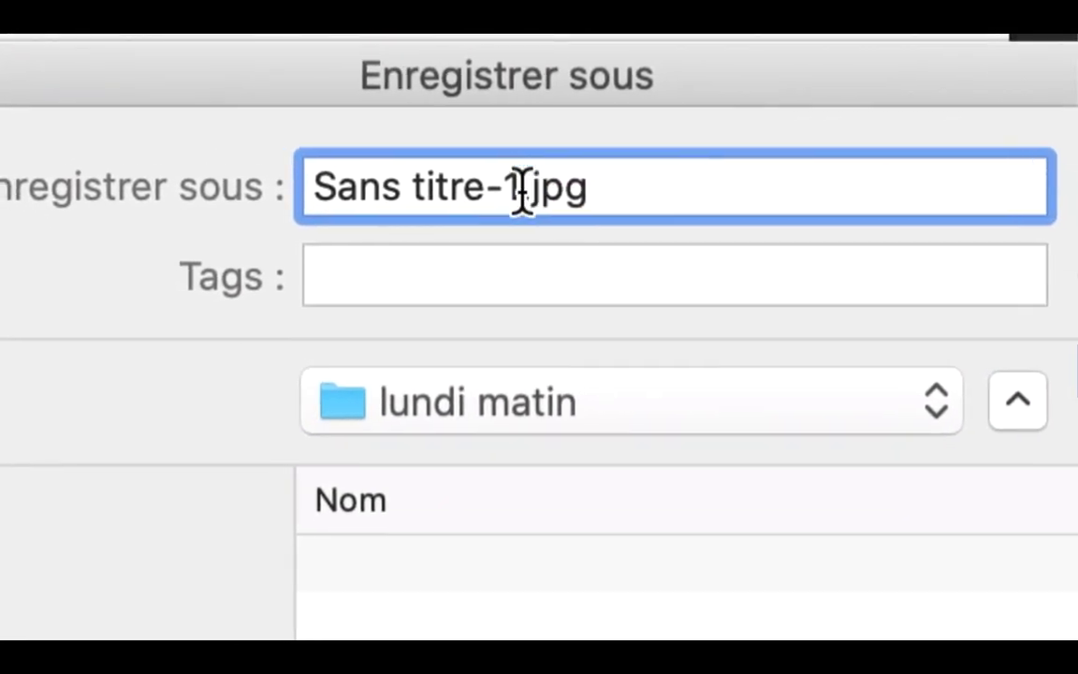
drag(514, 197, 577, 194)
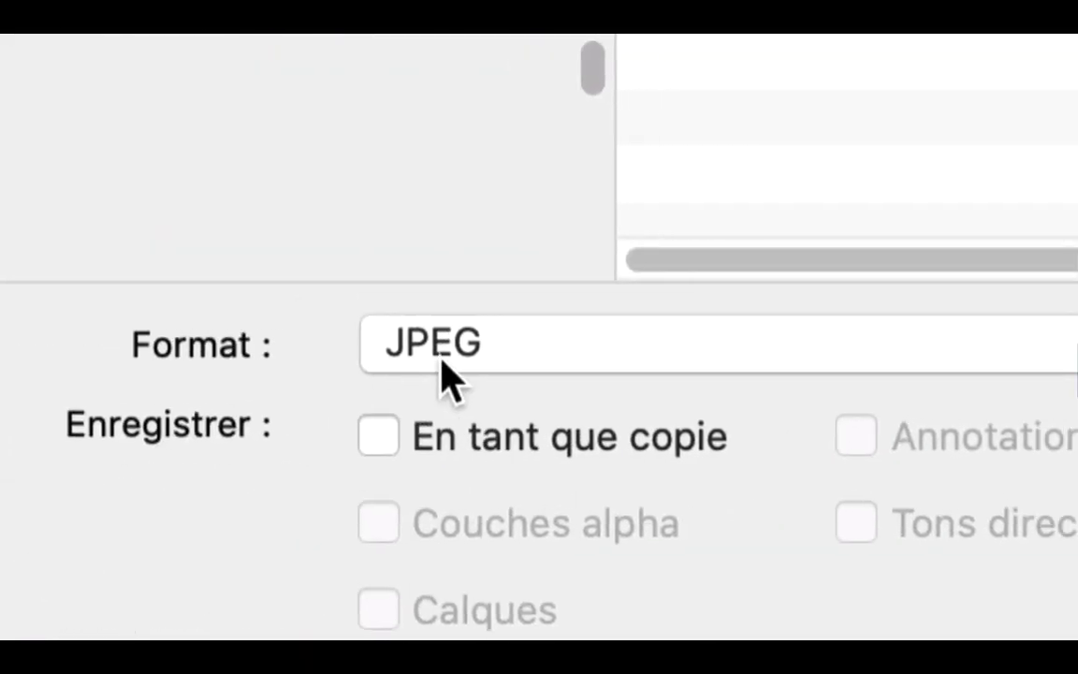
Look through the available file formats and set the format back to Photoshop.
click(487, 362)
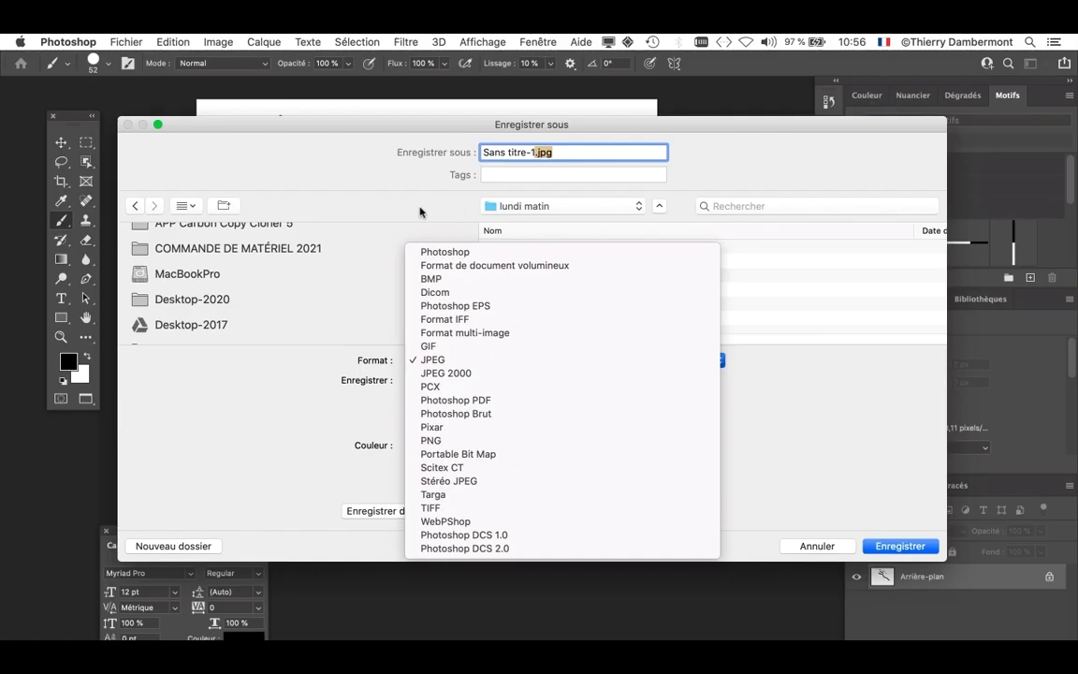
click(420, 212)
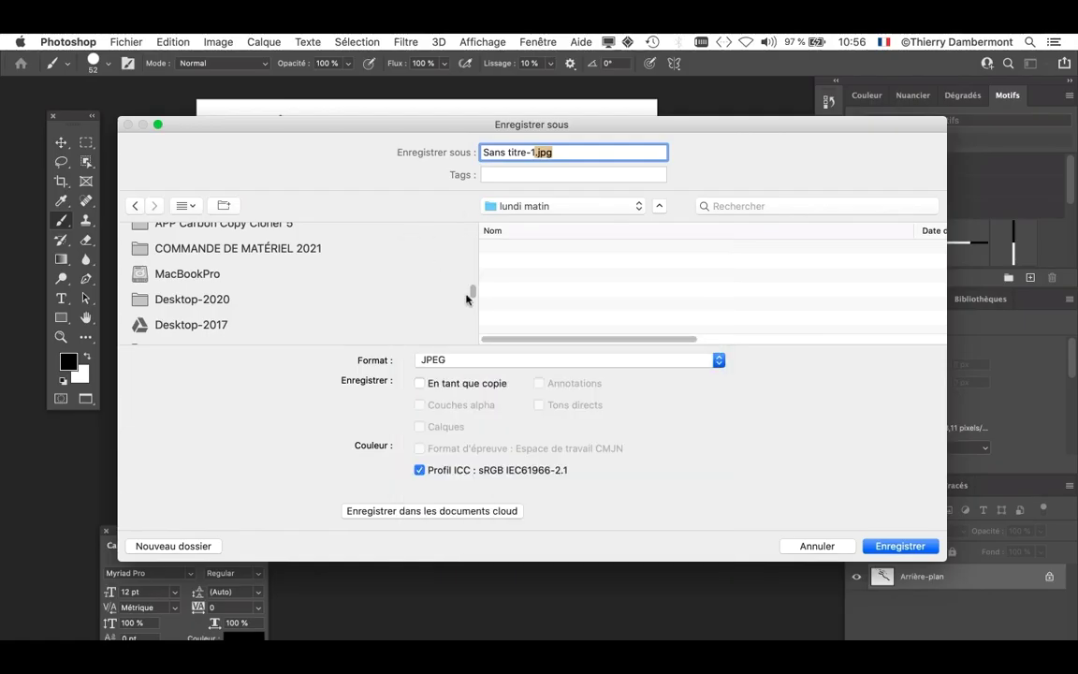
click(562, 364)
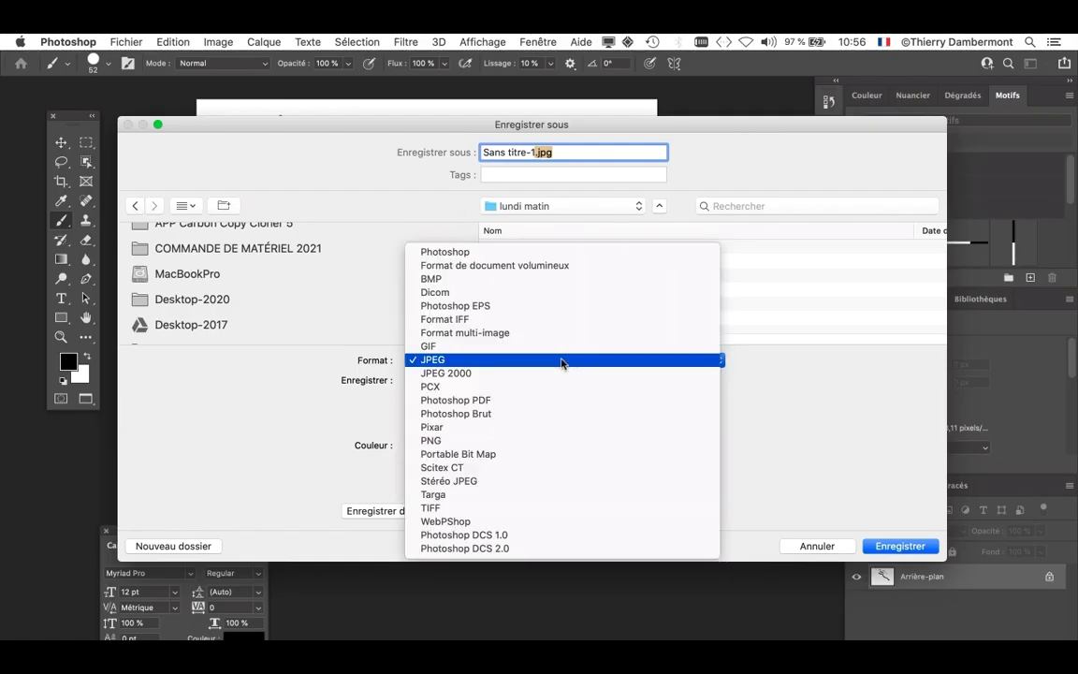
click(487, 252)
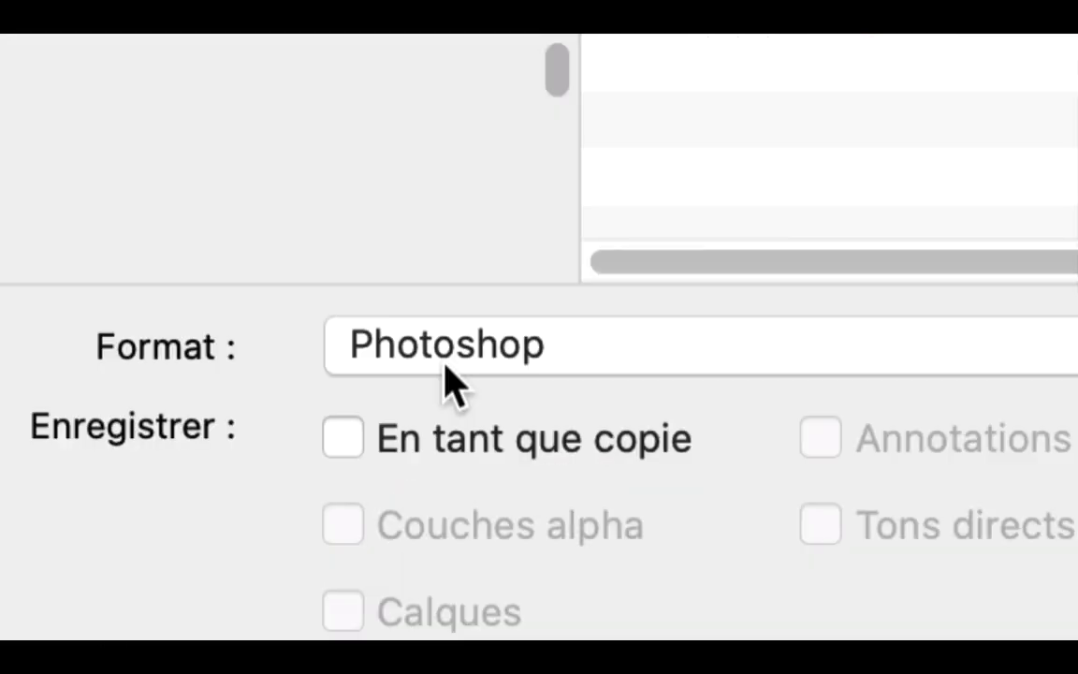
Set the file format to PNG in the save dialog.
click(446, 368)
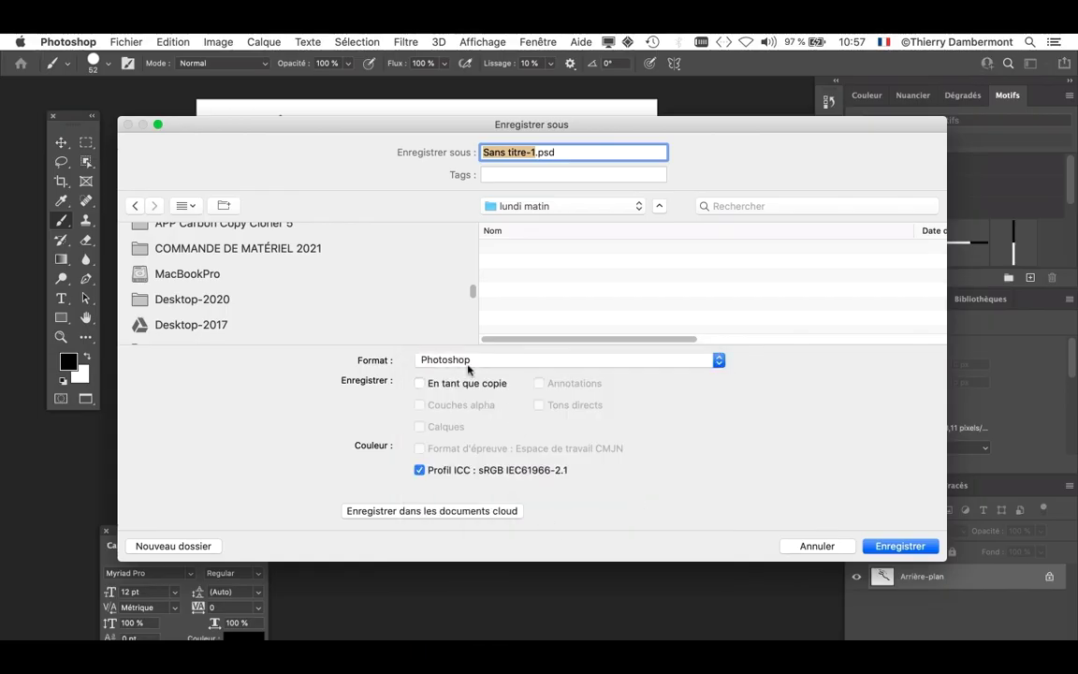
click(470, 363)
click(432, 548)
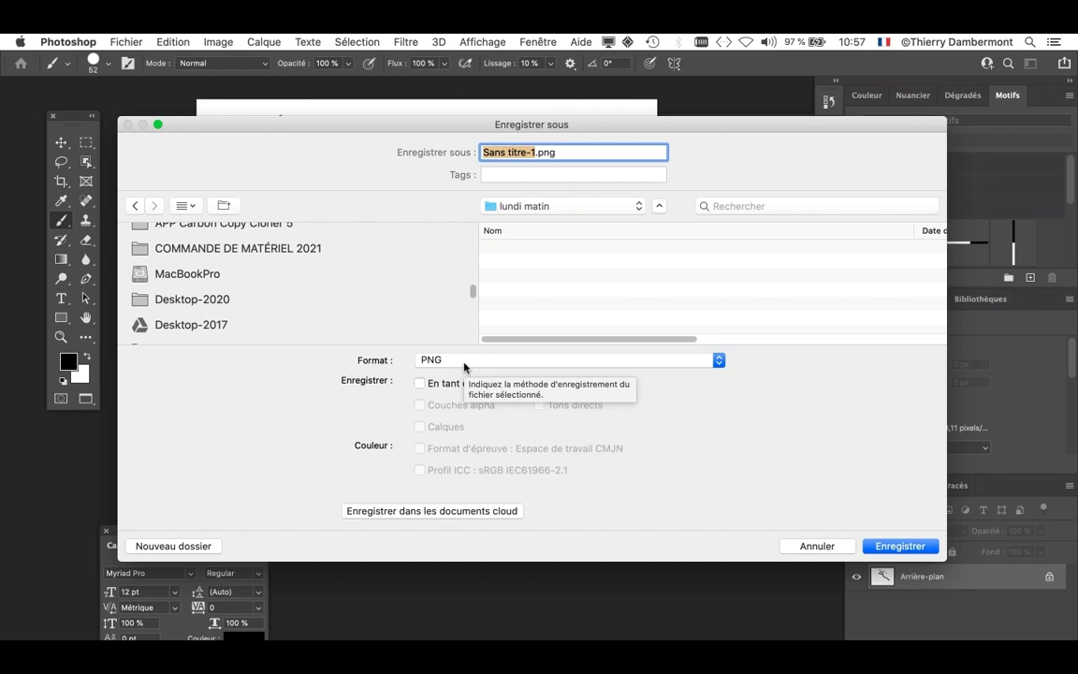
Set the file format back to Photoshop in the save dialog.
click(464, 363)
click(465, 364)
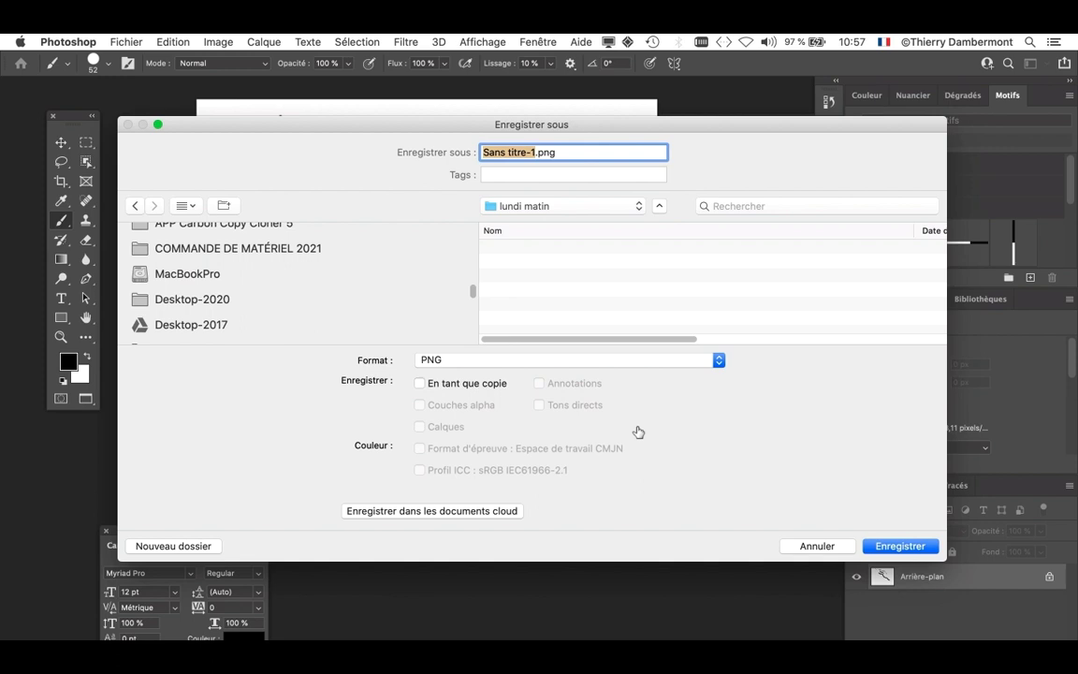
click(448, 360)
click(426, 171)
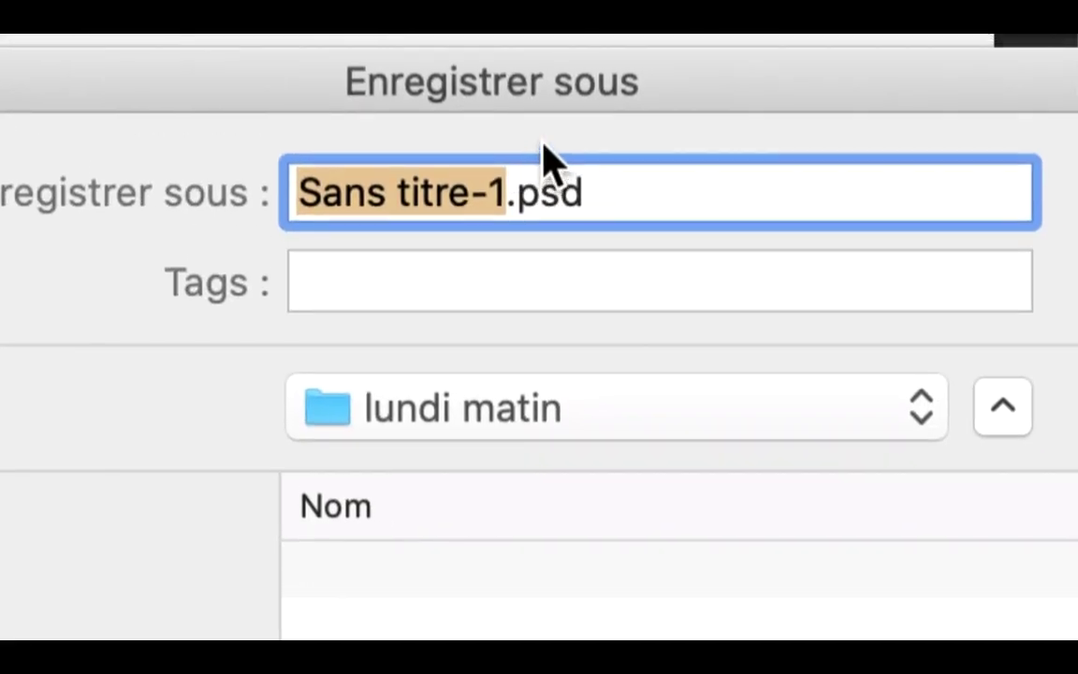
Name the file "premier test pinceau.psd" and save it in the "lundi matin" folder.
text(premier test pi)
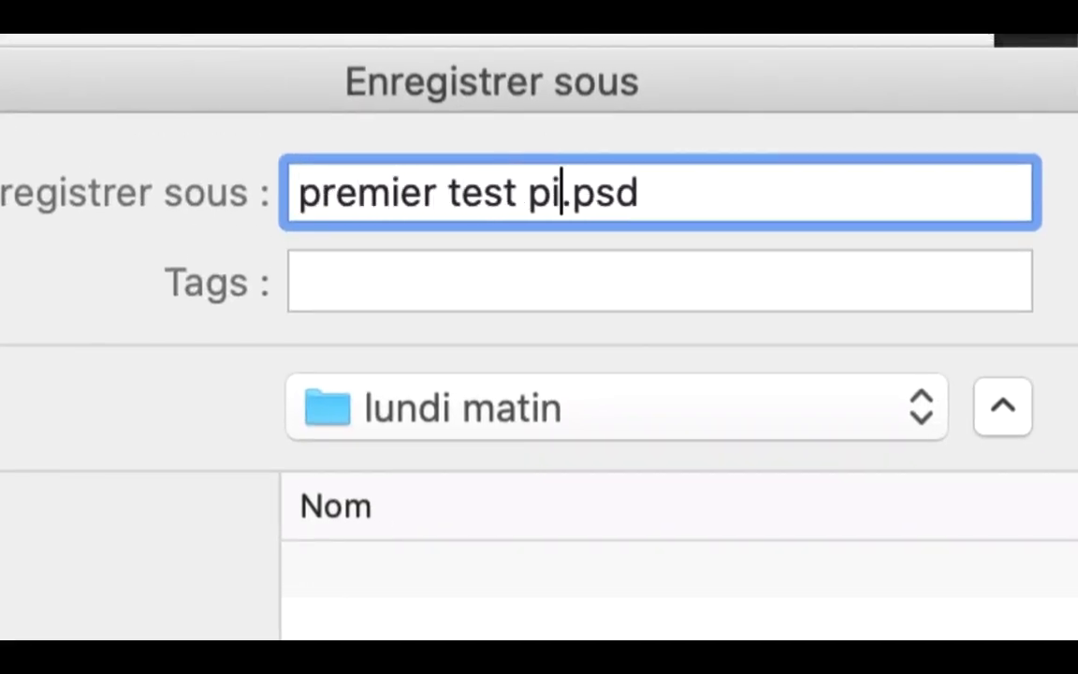
text(nceau)
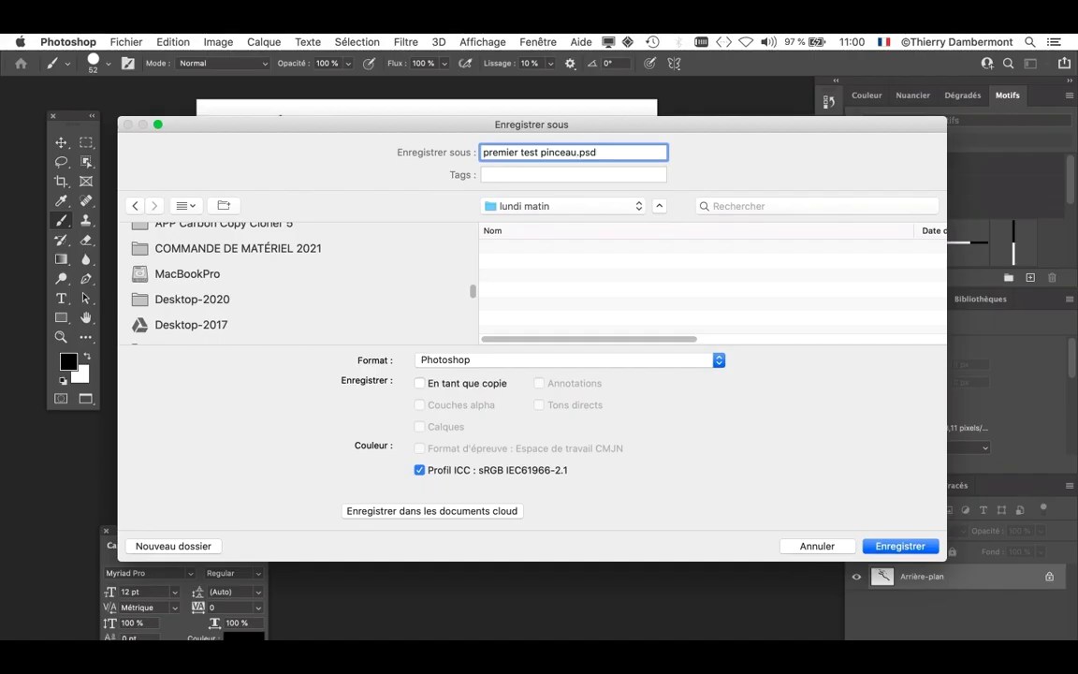
key(Return)
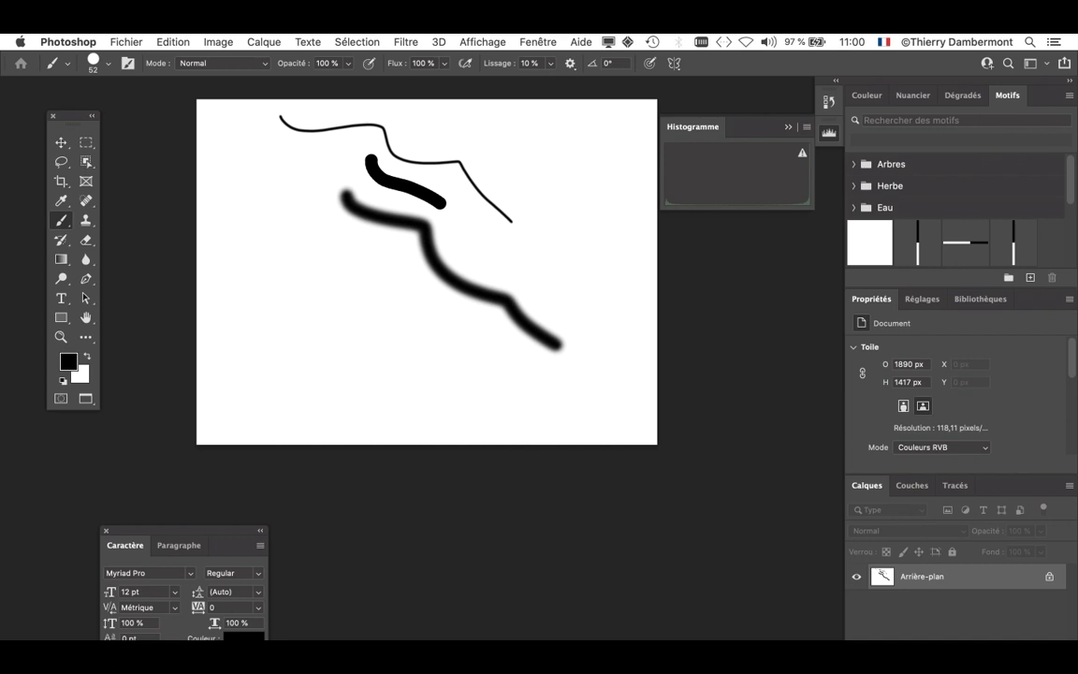
Close the saved brush test document and hide all other applications so the desktop shows behind the workspace.
click(125, 39)
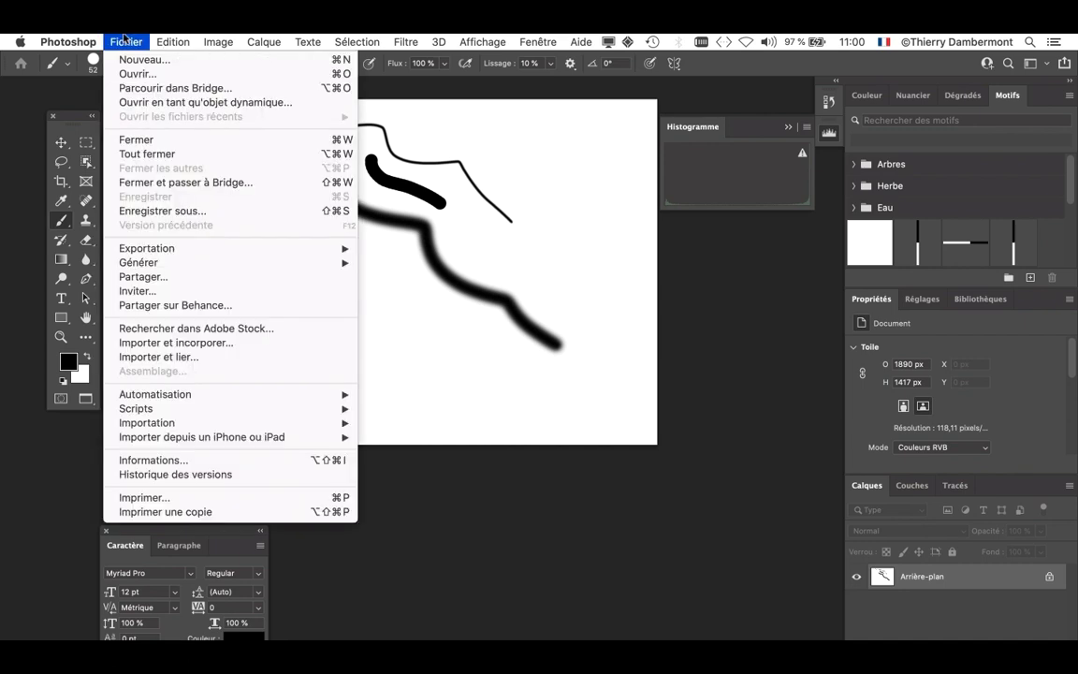
click(125, 39)
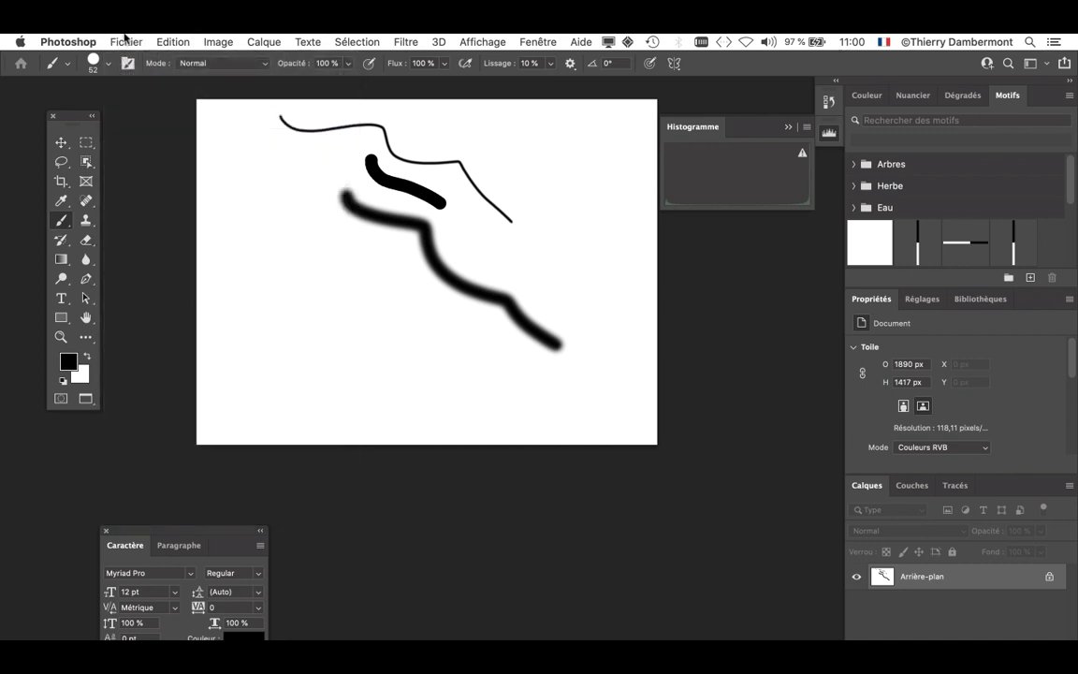
key(super+w)
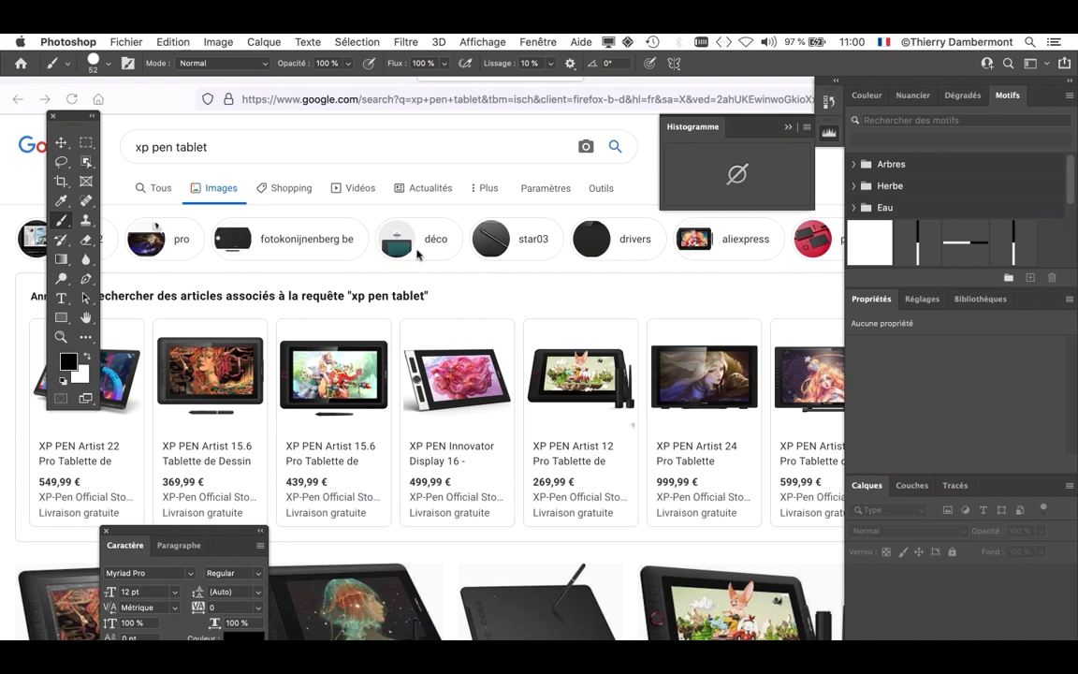
click(86, 42)
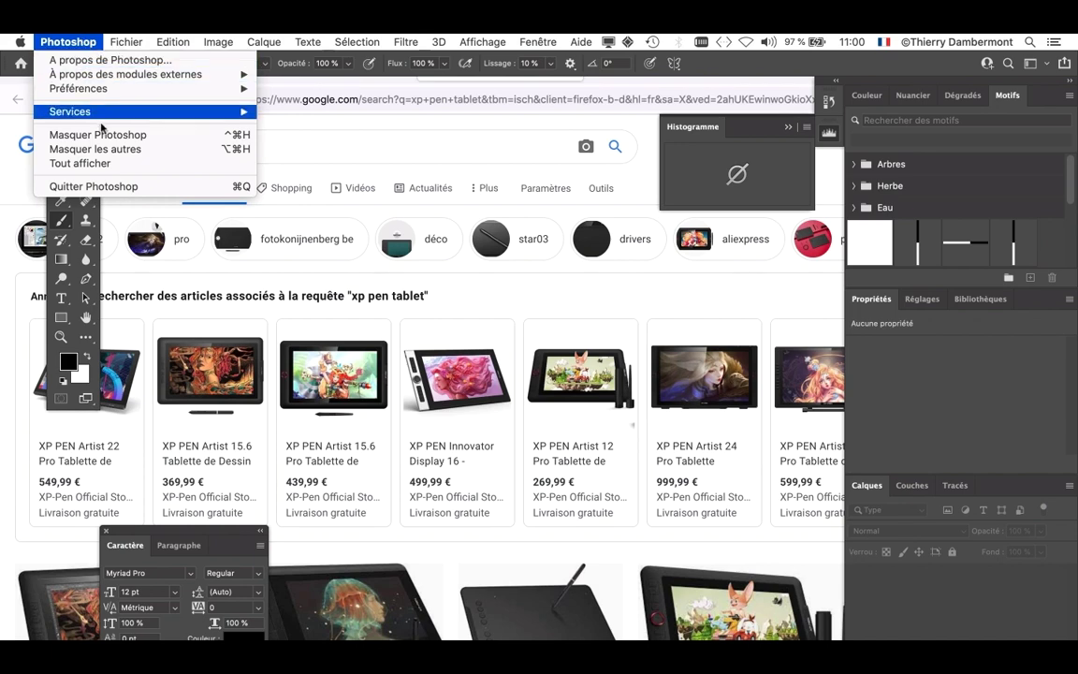
click(120, 151)
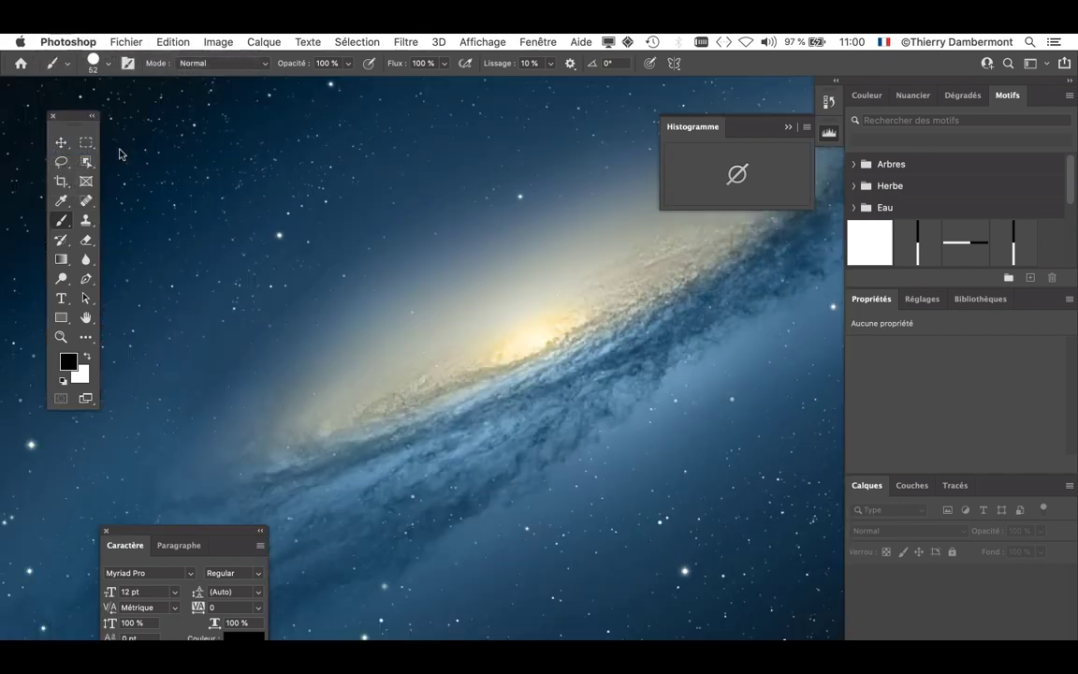
Move the floating toolbox closer to the screen's upper-left corner and place the Character panel fully in view below it.
drag(74, 120, 48, 102)
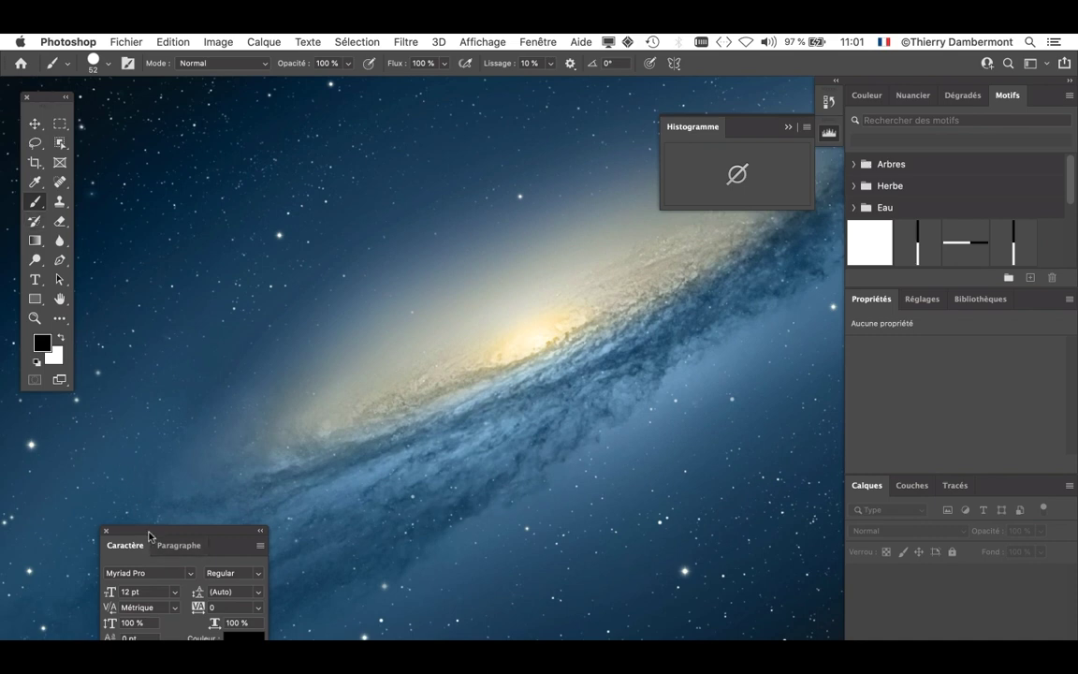
drag(149, 535, 102, 438)
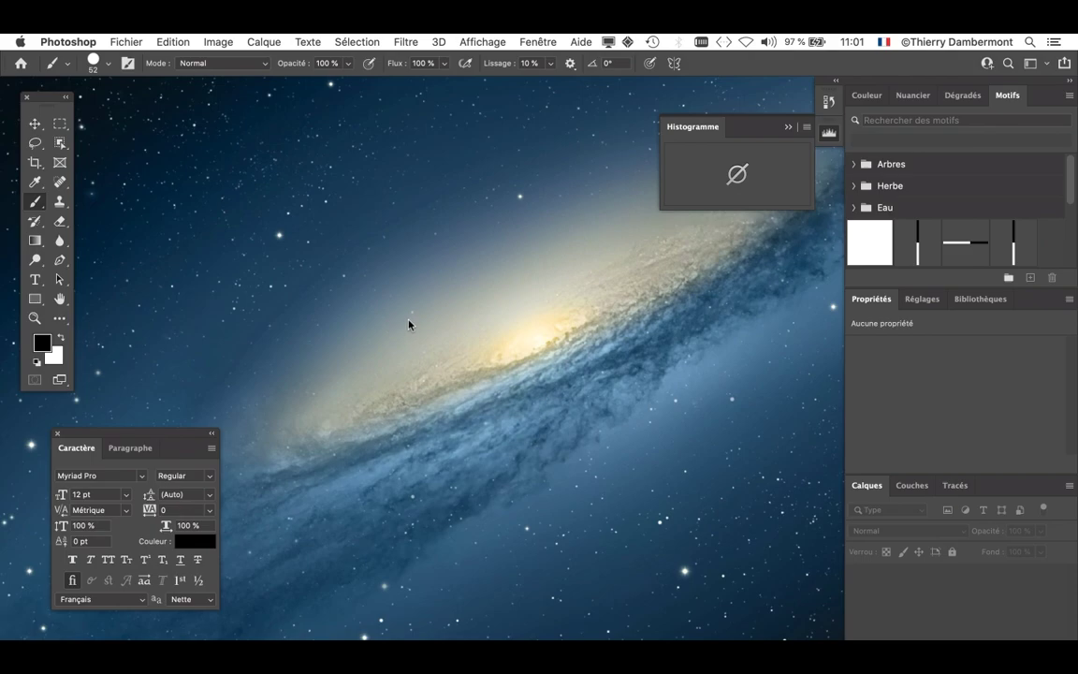